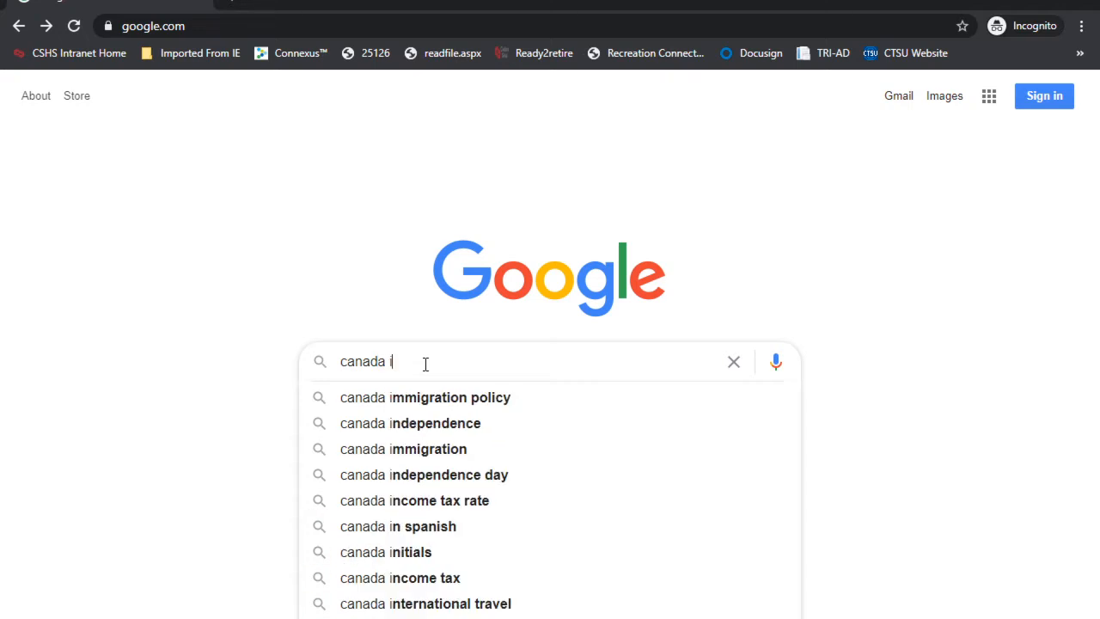
# Step: Search Google for 'canada immigration' and open the Canada.ca Immigration and citizenship page
pyautogui.press('Down')
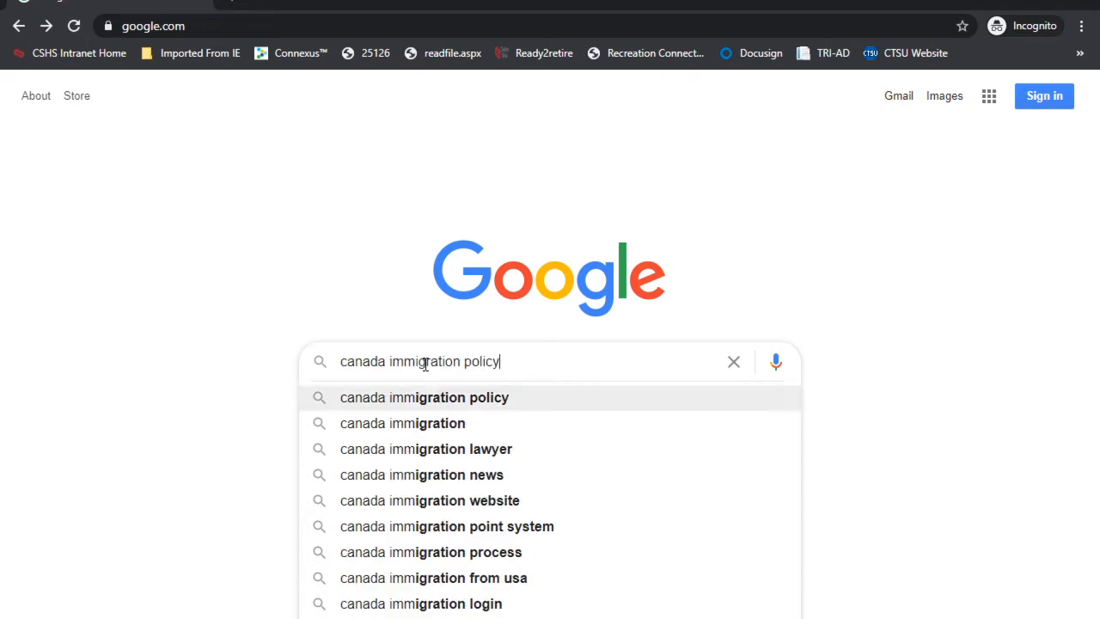
pyautogui.press('Down')
pyautogui.press('Return')
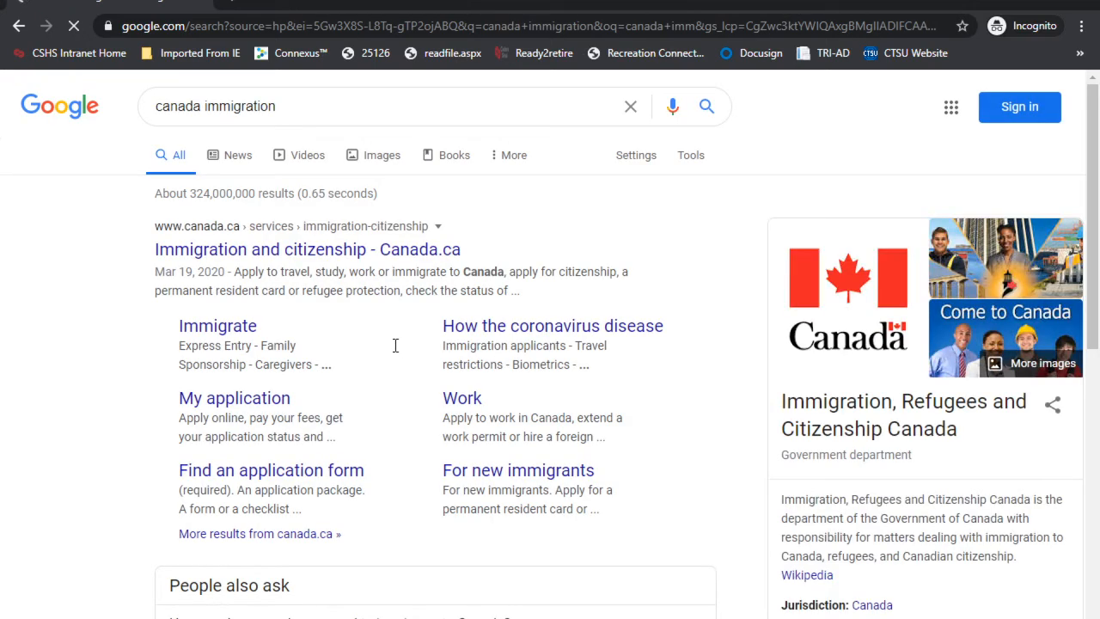
pyautogui.click(211, 249)
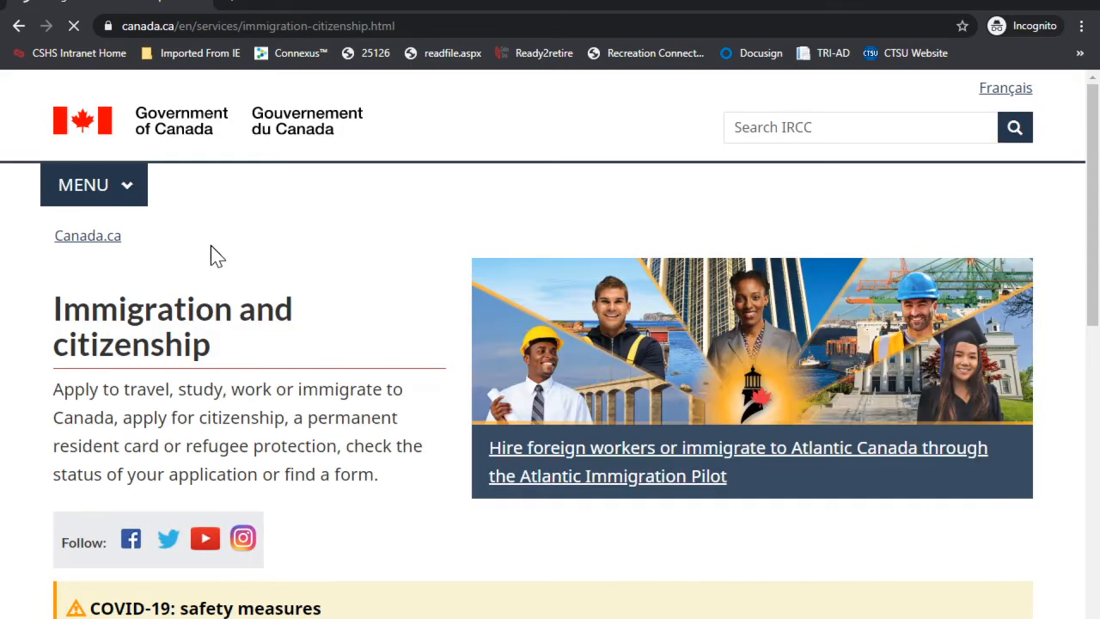
# Step: Go from Sign in to Register with GCKey and accept the terms and conditions
pyautogui.scroll(-3, 747, 425)
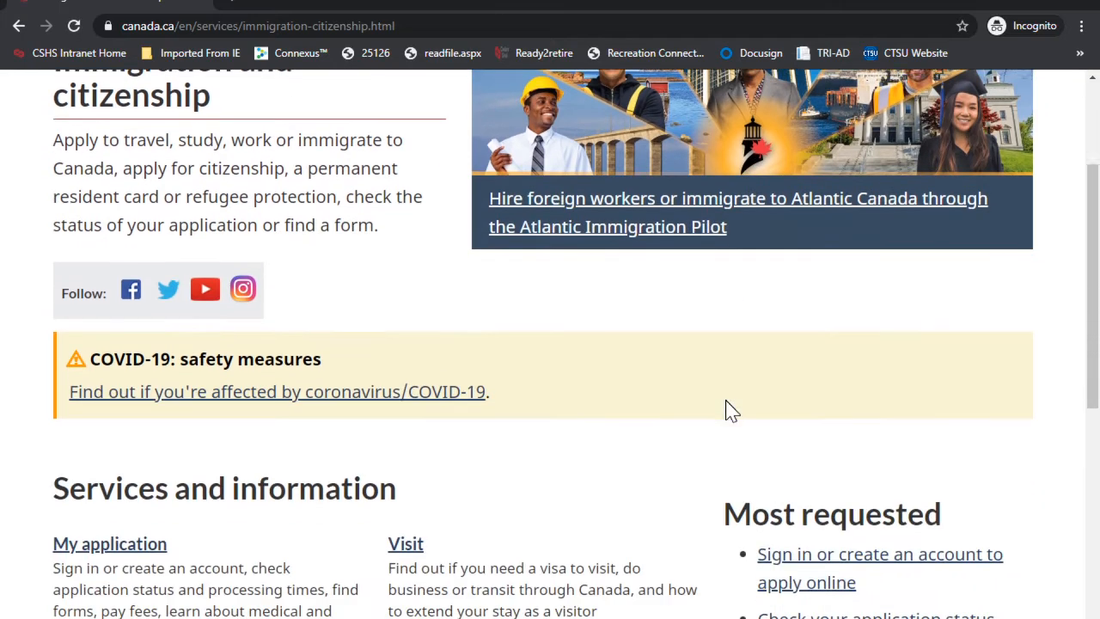
pyautogui.click(822, 564)
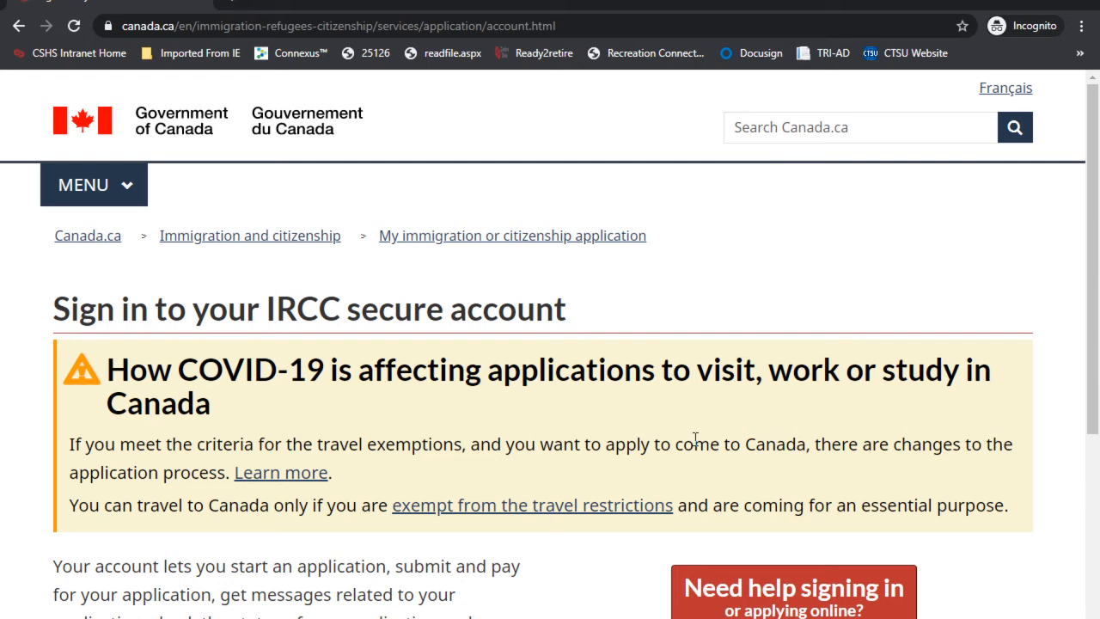
pyautogui.scroll(-10, 694, 440)
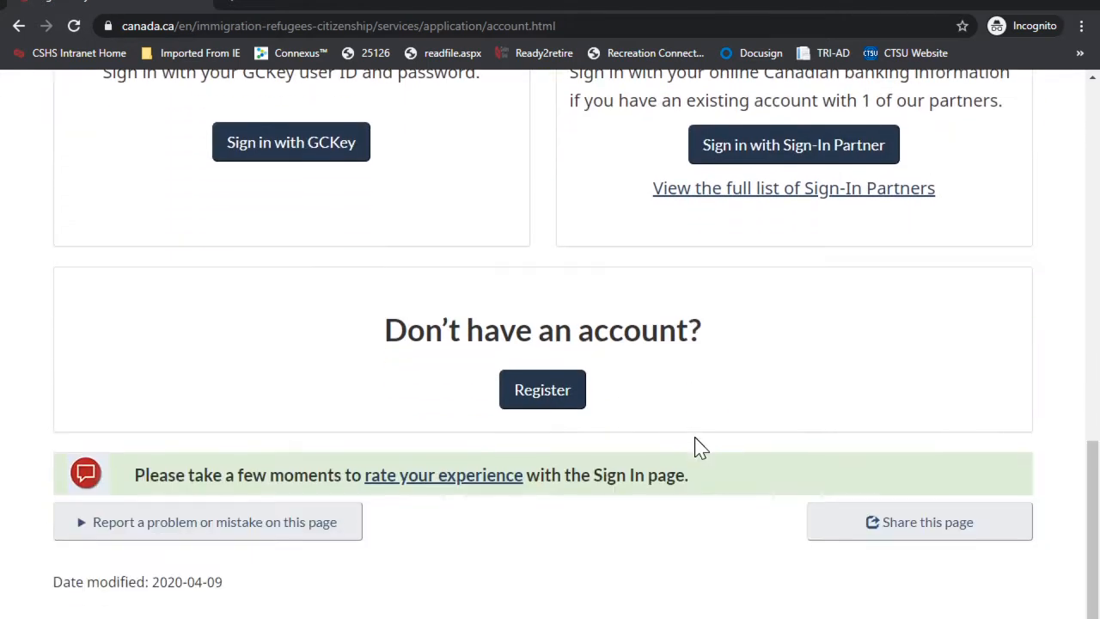
pyautogui.click(535, 393)
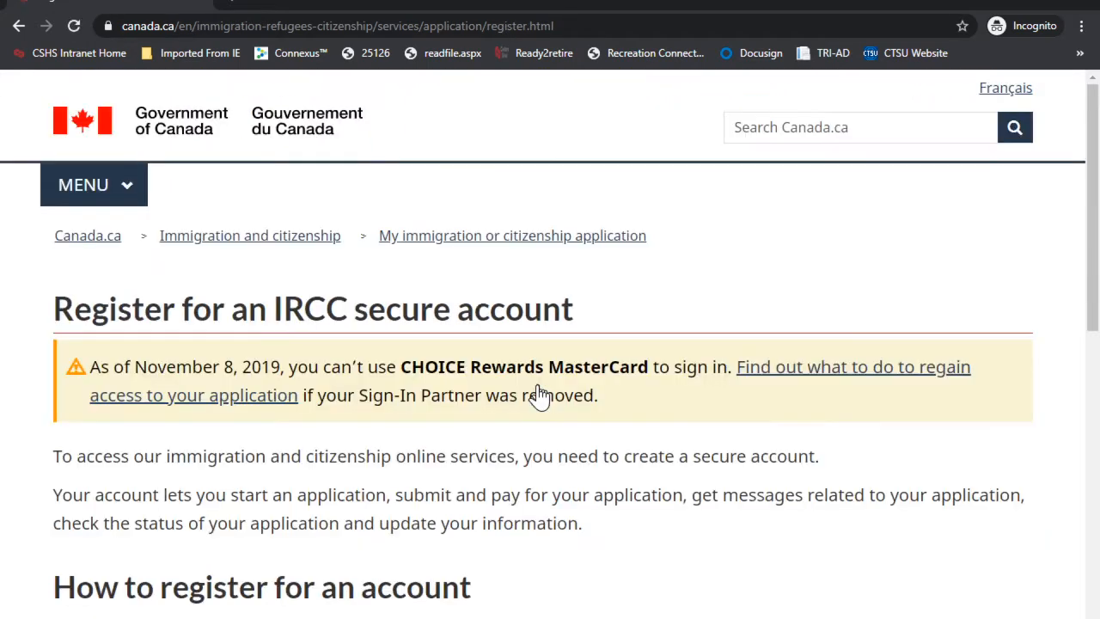
pyautogui.scroll(-15, 576, 434)
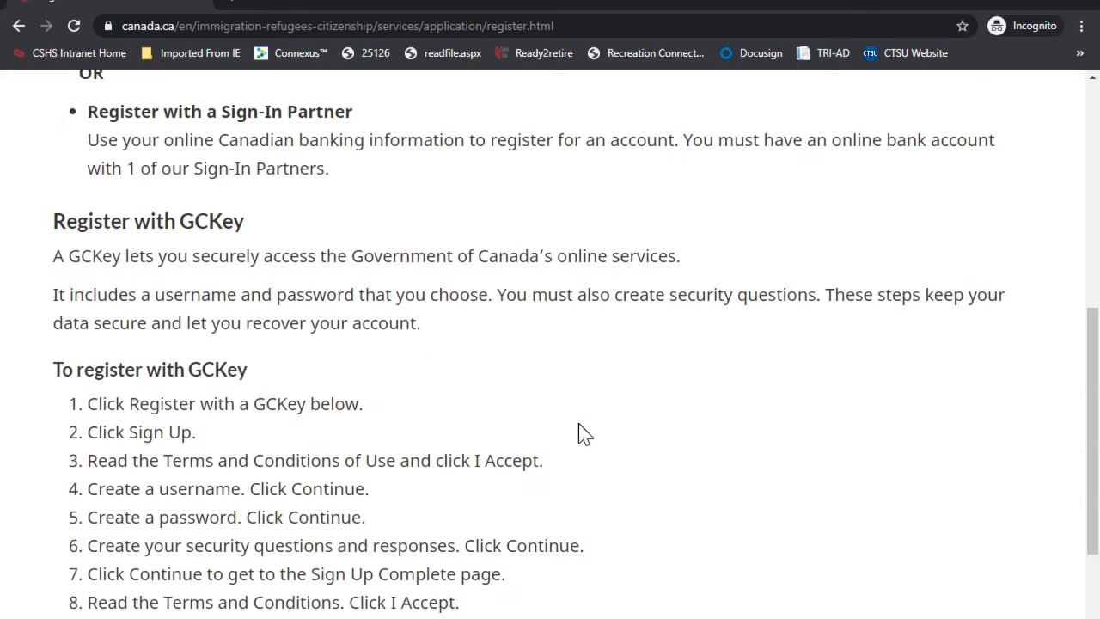
pyautogui.click(123, 343)
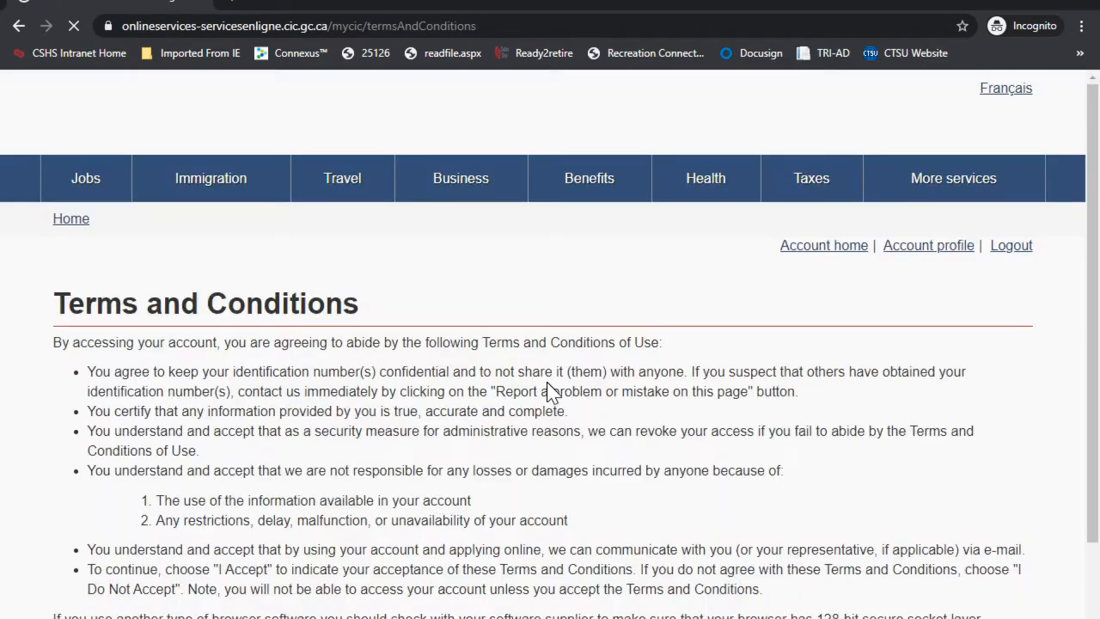
pyautogui.scroll(-3, 549, 391)
pyautogui.click(81, 460)
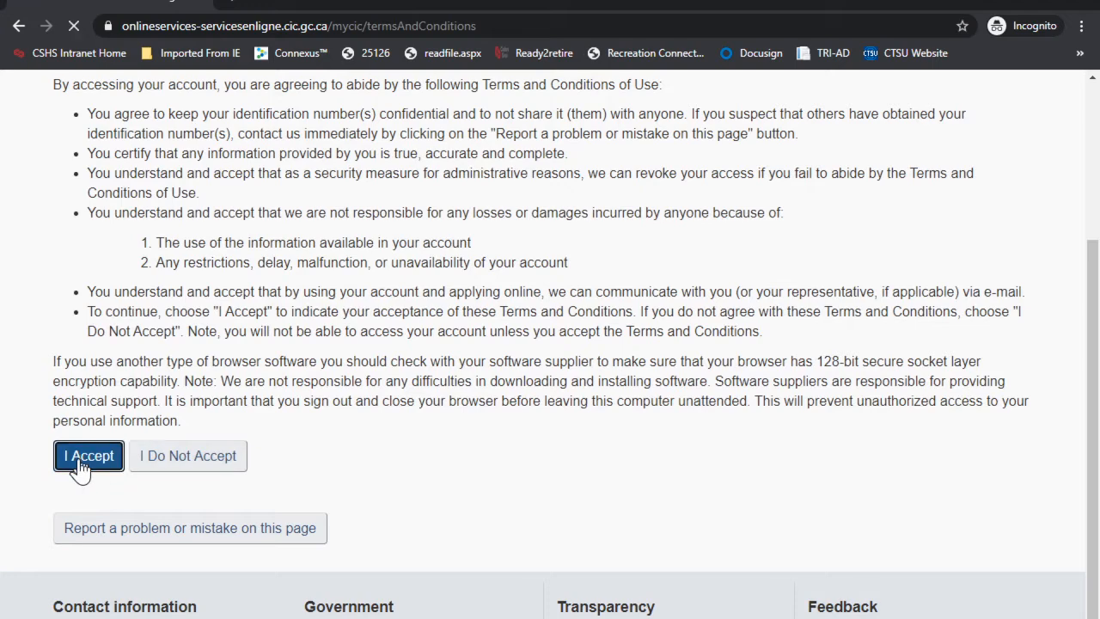
pyautogui.scroll(-2, 599, 397)
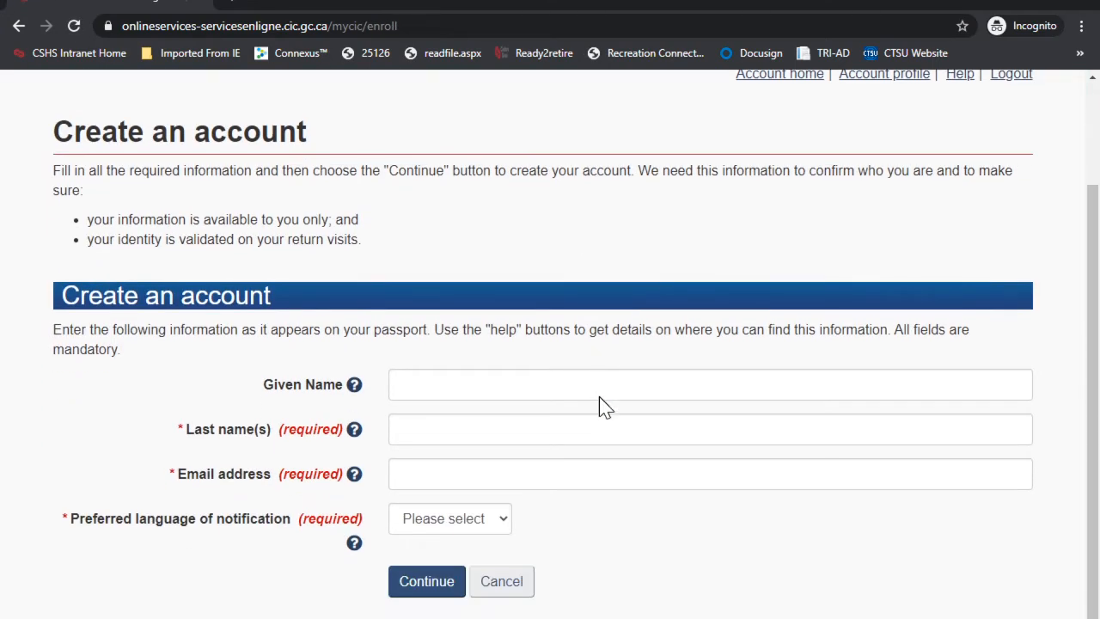
# Step: Enter the account holder's given name and e-mail address, choose English notifications, and submit
pyautogui.scroll(1, 600, 396)
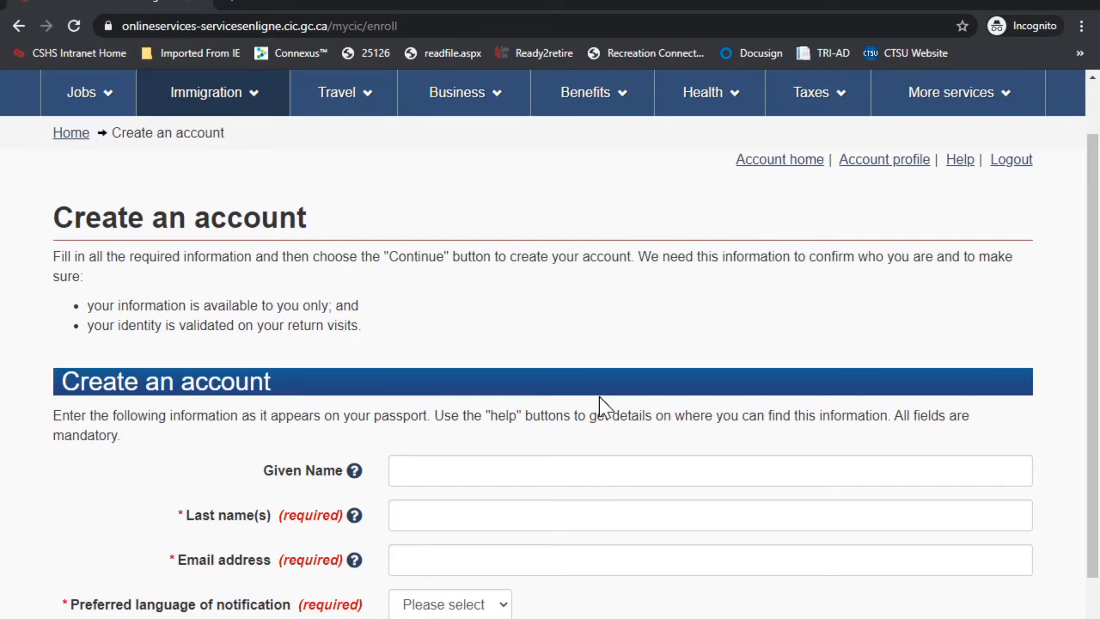
pyautogui.click(484, 472)
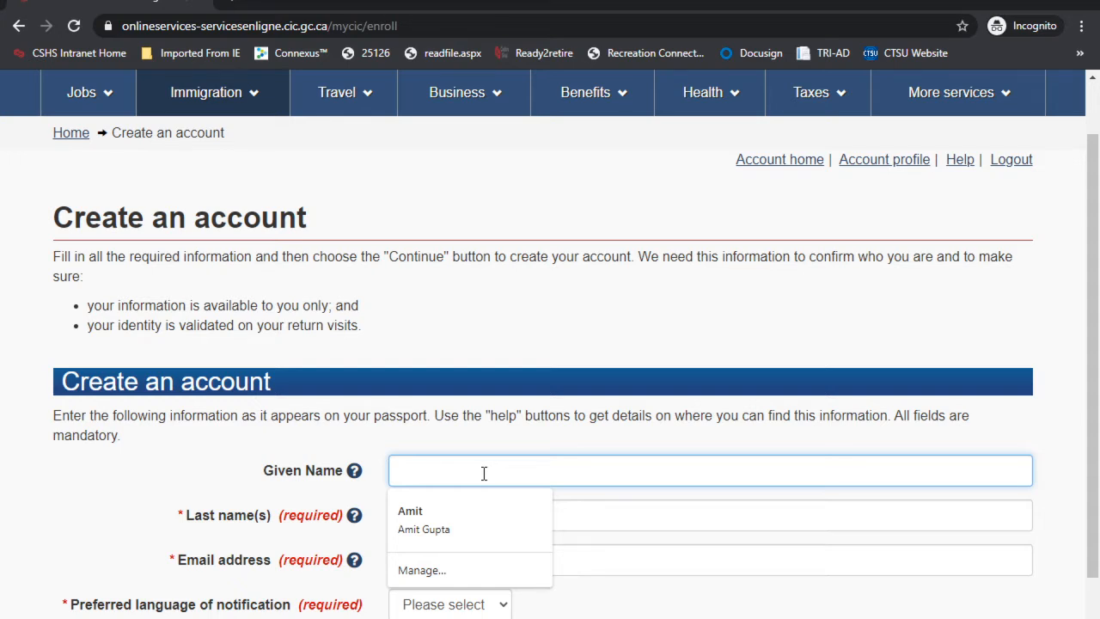
pyautogui.write('happy')
pyautogui.press('Tab')
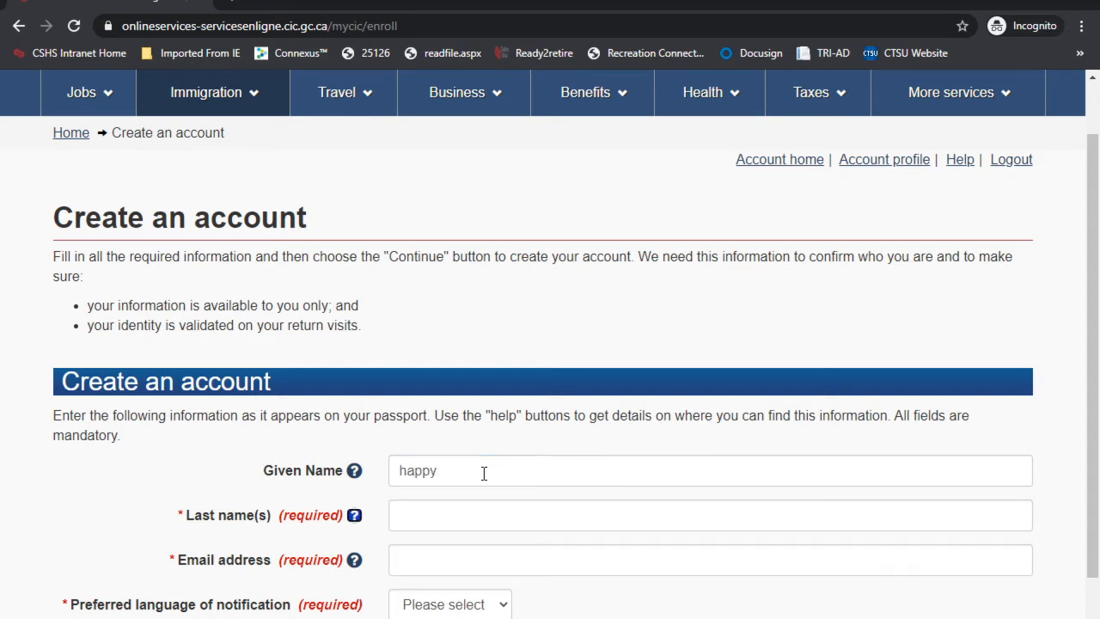
pyautogui.press('Tab')
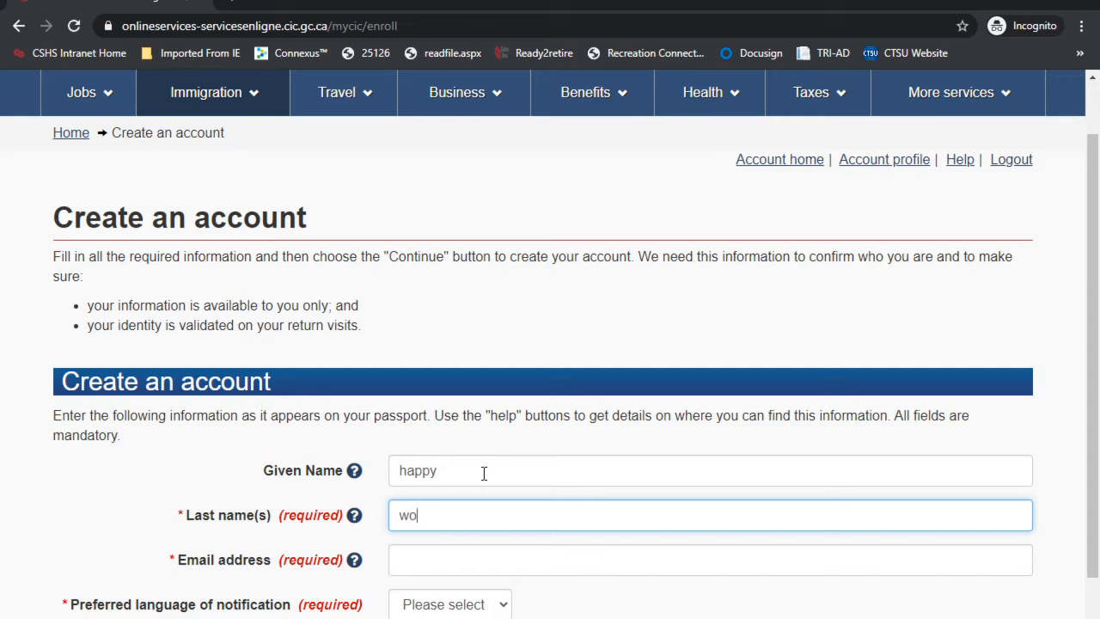
pyautogui.click(436, 567)
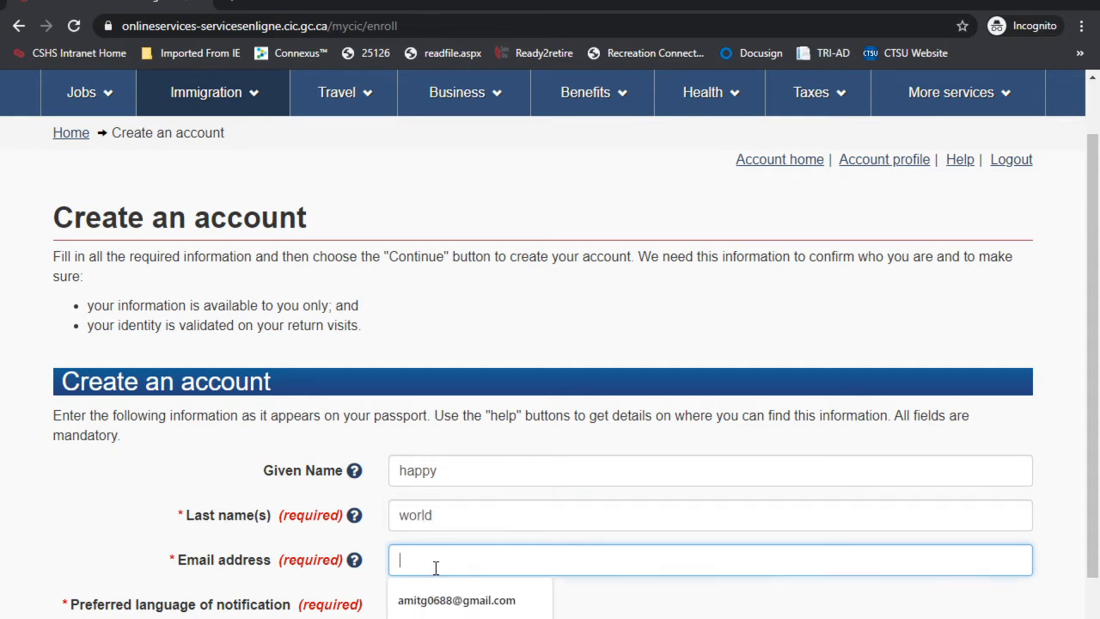
pyautogui.write('happy@')
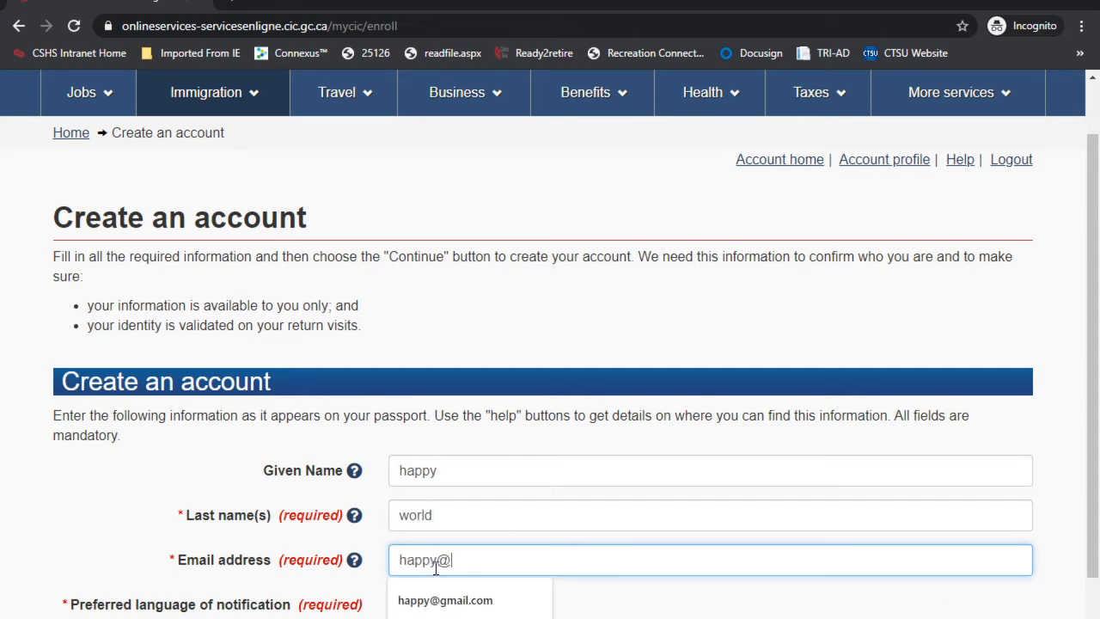
pyautogui.click(447, 600)
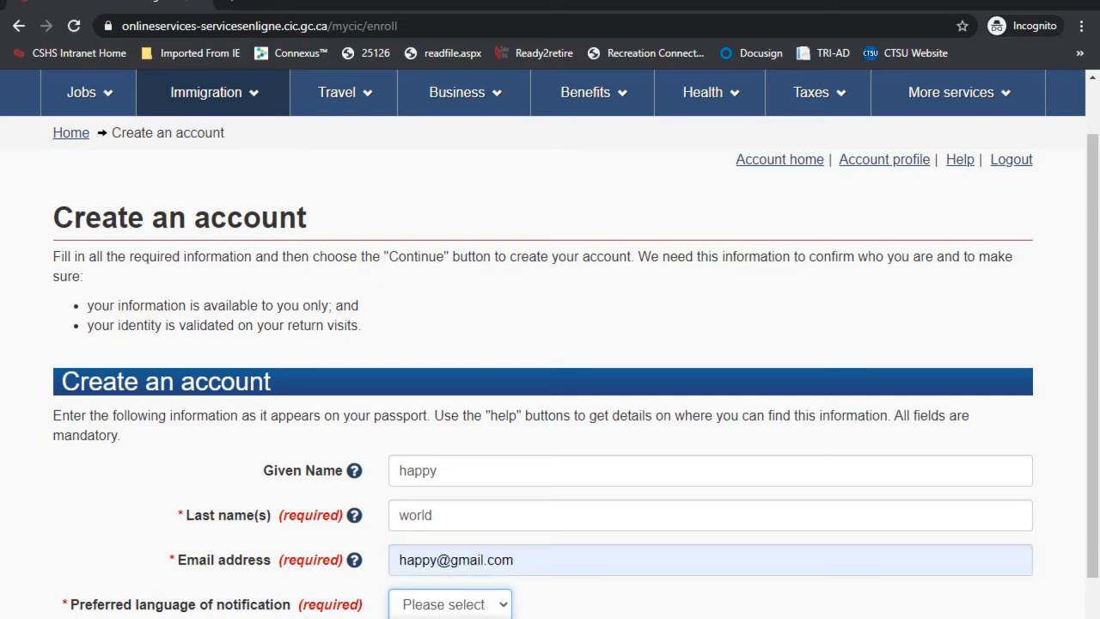
pyautogui.press('Down')
pyautogui.press('Return')
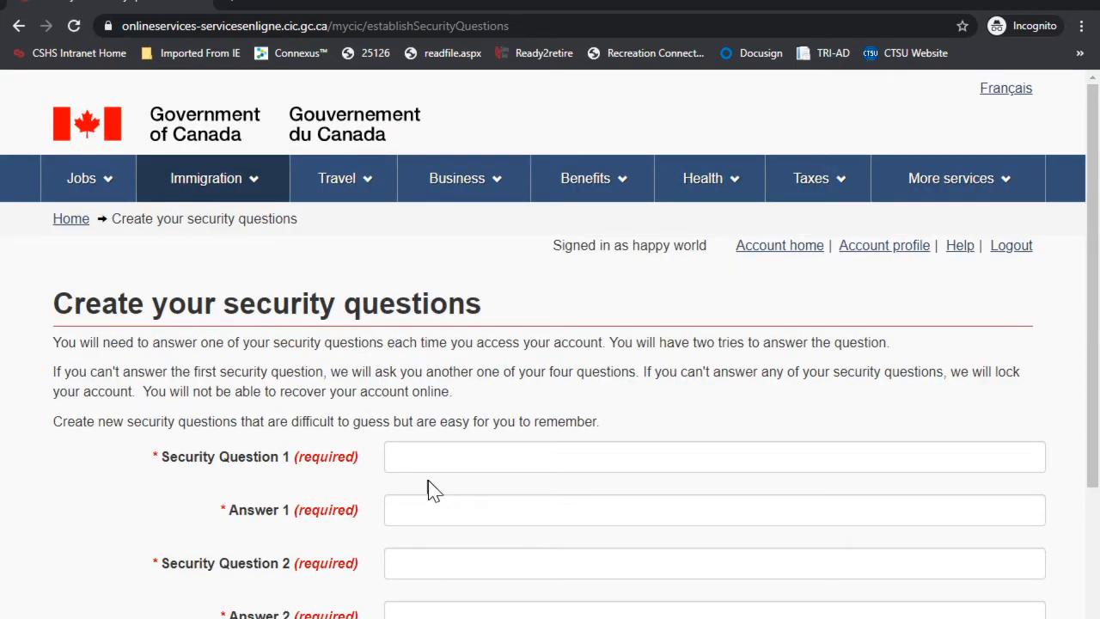
# Step: Fill in security questions 1 and 2 with their answers, reusing the first question's wording
pyautogui.scroll(-1, 434, 486)
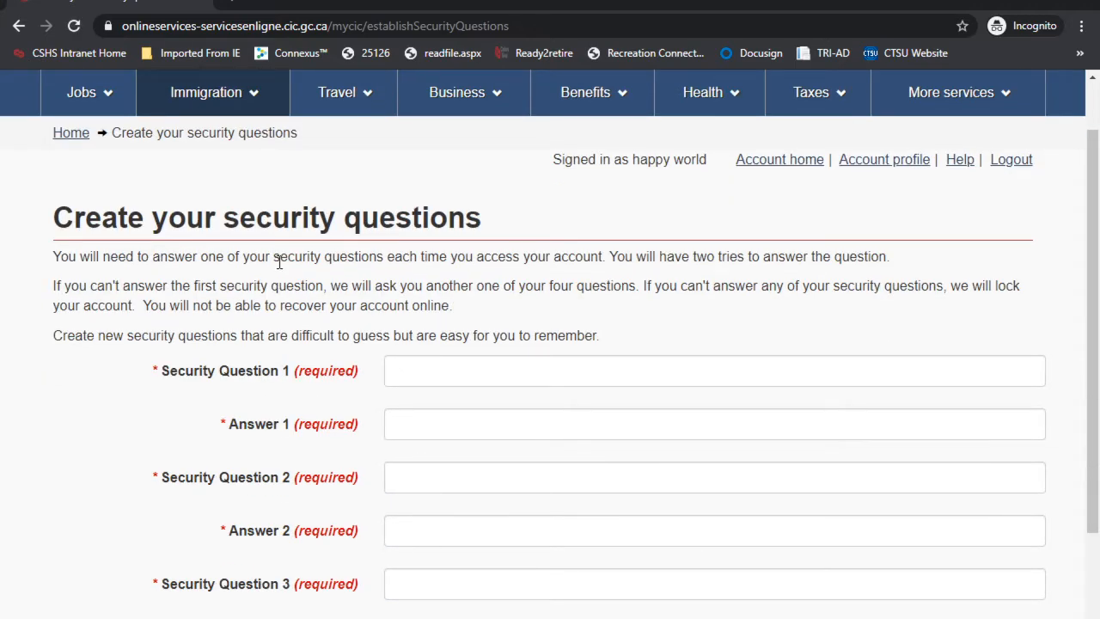
pyautogui.click(454, 376)
pyautogui.write('M')
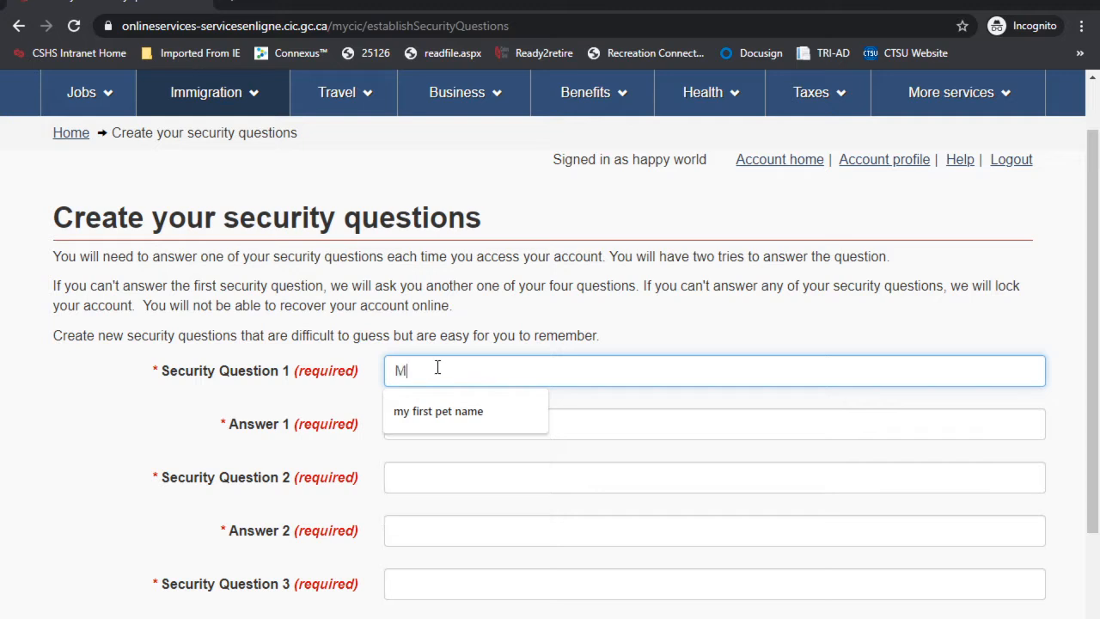
pyautogui.write('y favorite color')
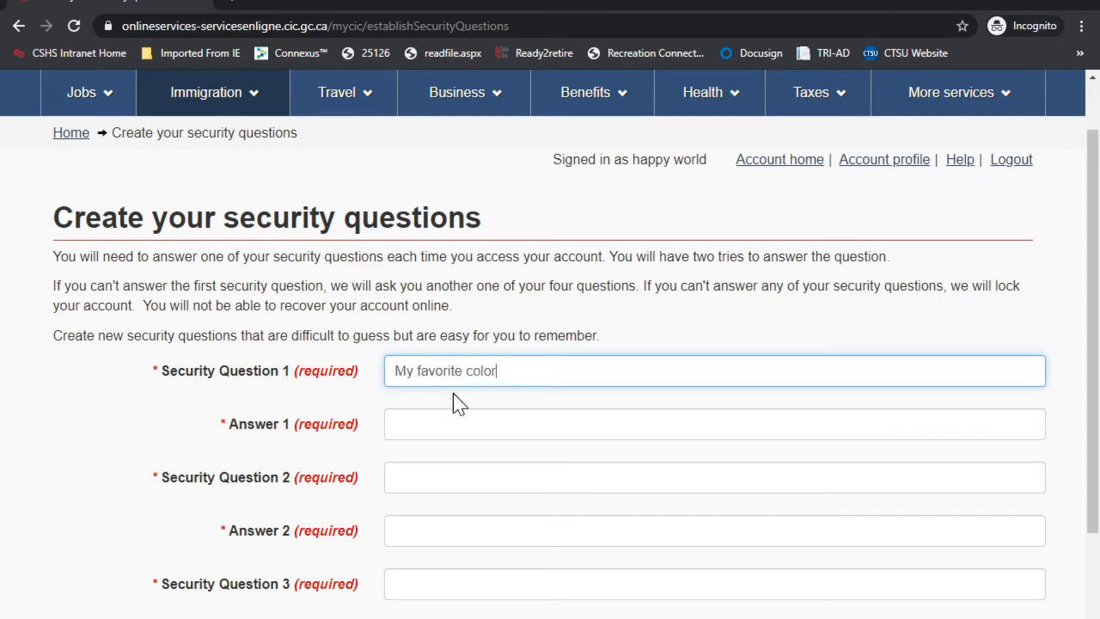
pyautogui.click(439, 423)
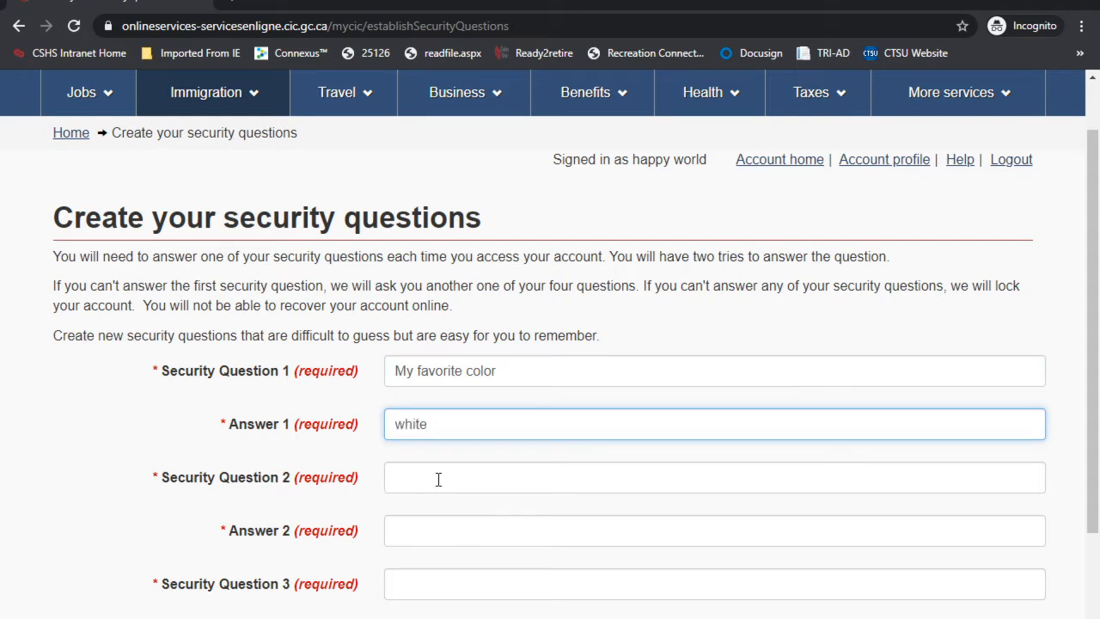
pyautogui.click(439, 479)
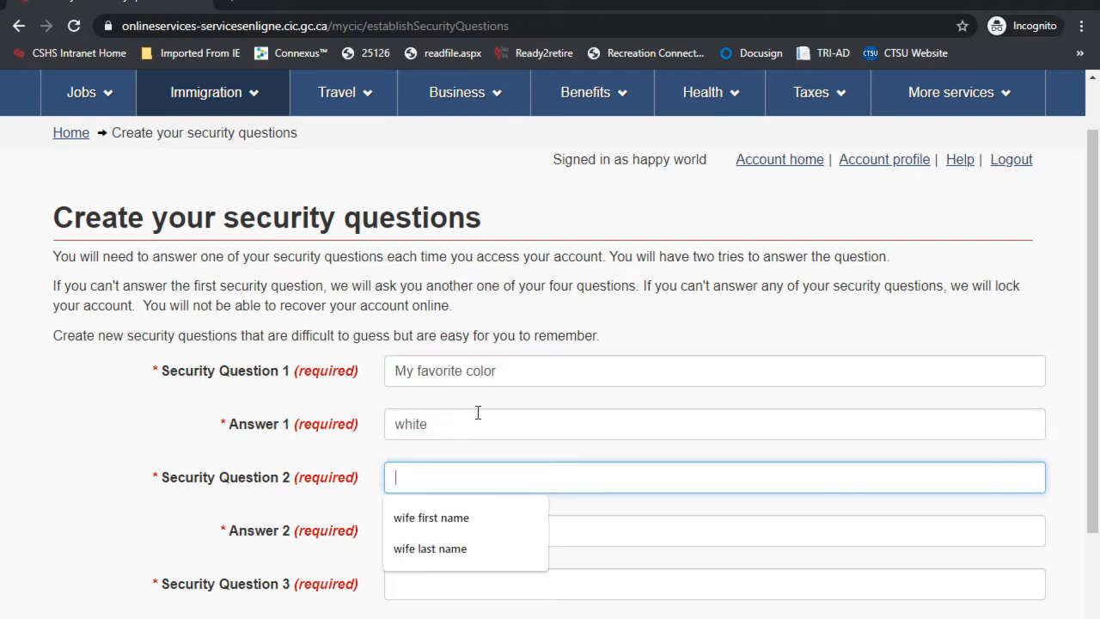
pyautogui.moveTo(521, 362); pyautogui.dragTo(370, 363)
pyautogui.hotkey('ctrl', 'c')
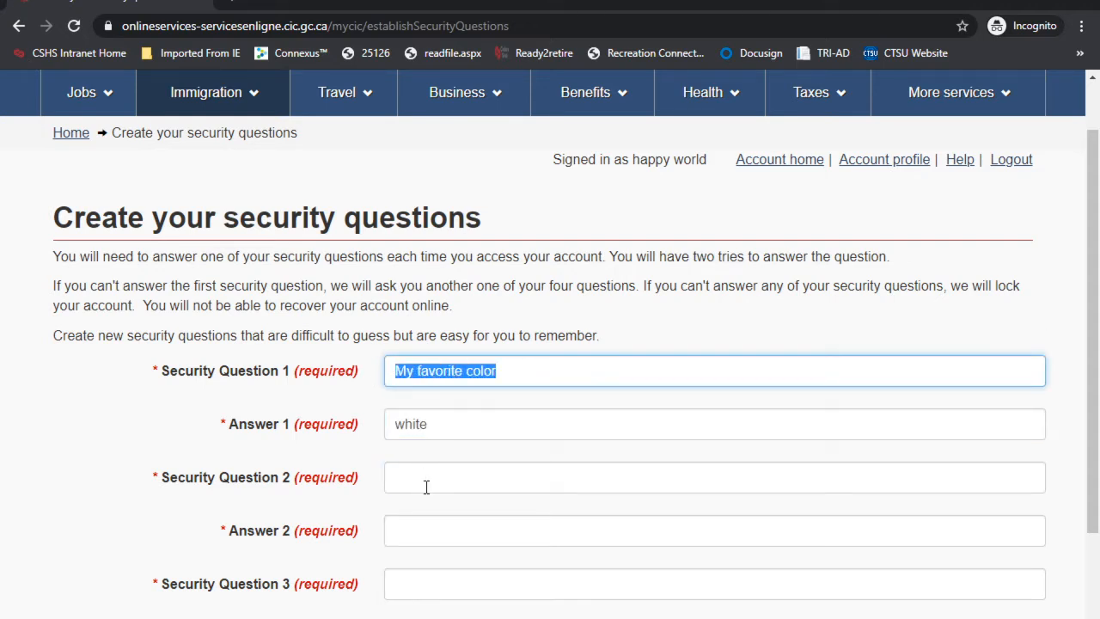
pyautogui.click(424, 486)
pyautogui.hotkey('ctrl', 'v')
pyautogui.doubleClick(472, 477)
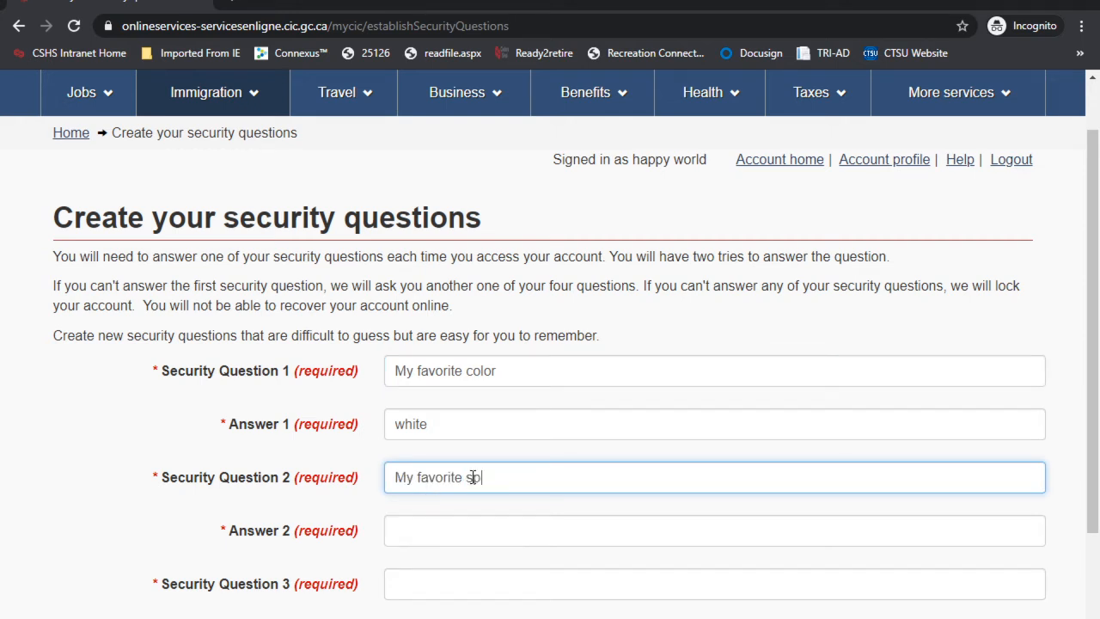
pyautogui.click(442, 529)
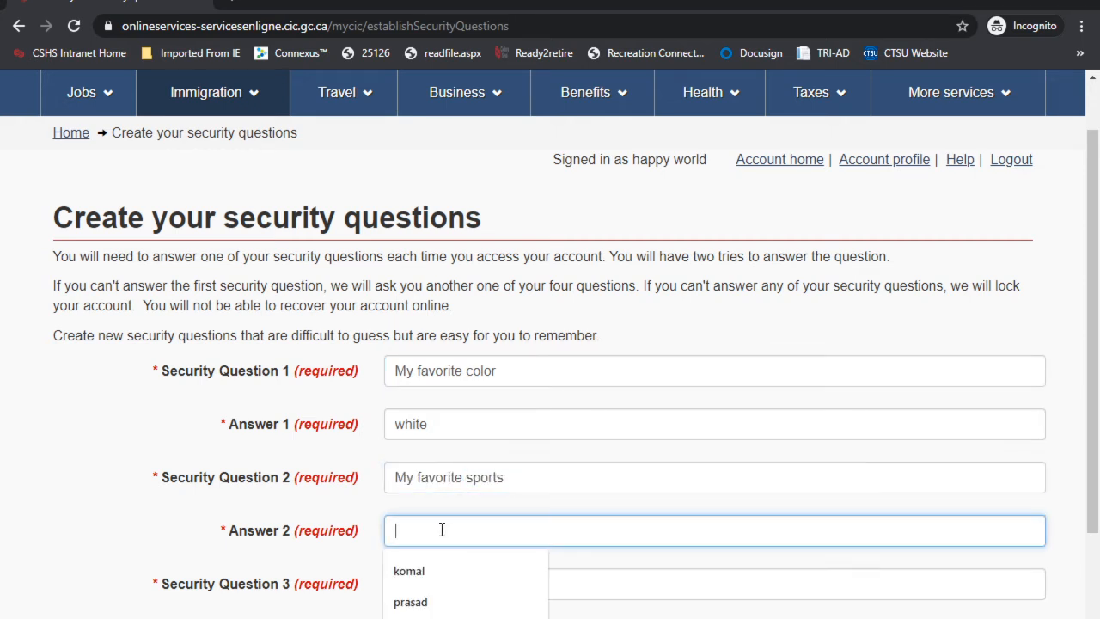
# Step: Create security question 3 and its answer from pasted and edited label text
pyautogui.scroll(-1, 442, 530)
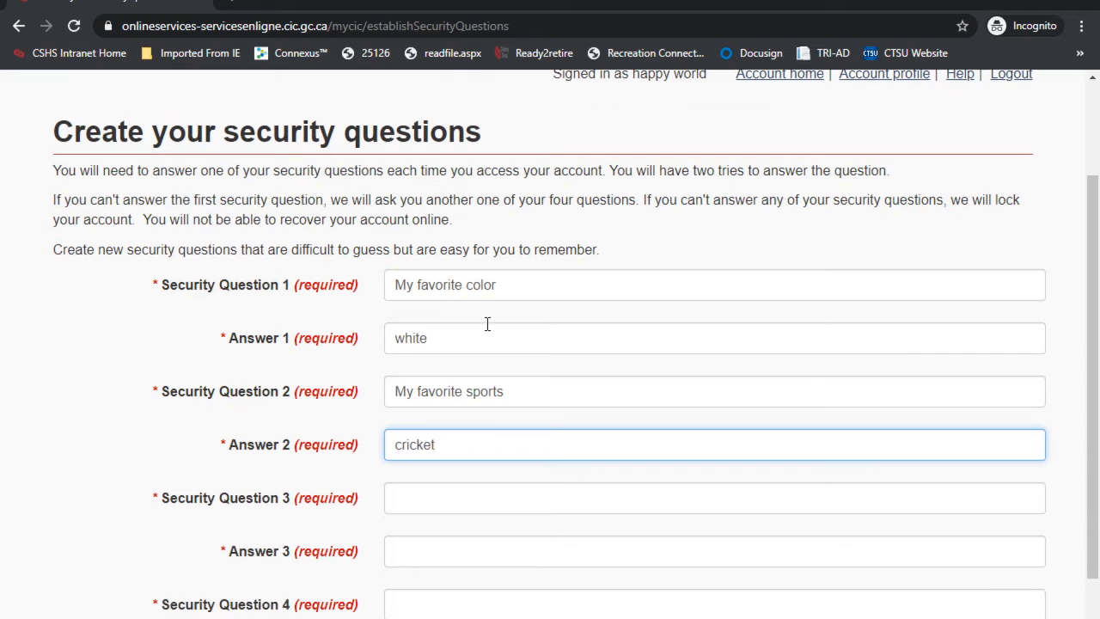
pyautogui.moveTo(279, 287); pyautogui.dragTo(167, 295)
pyautogui.click(432, 501)
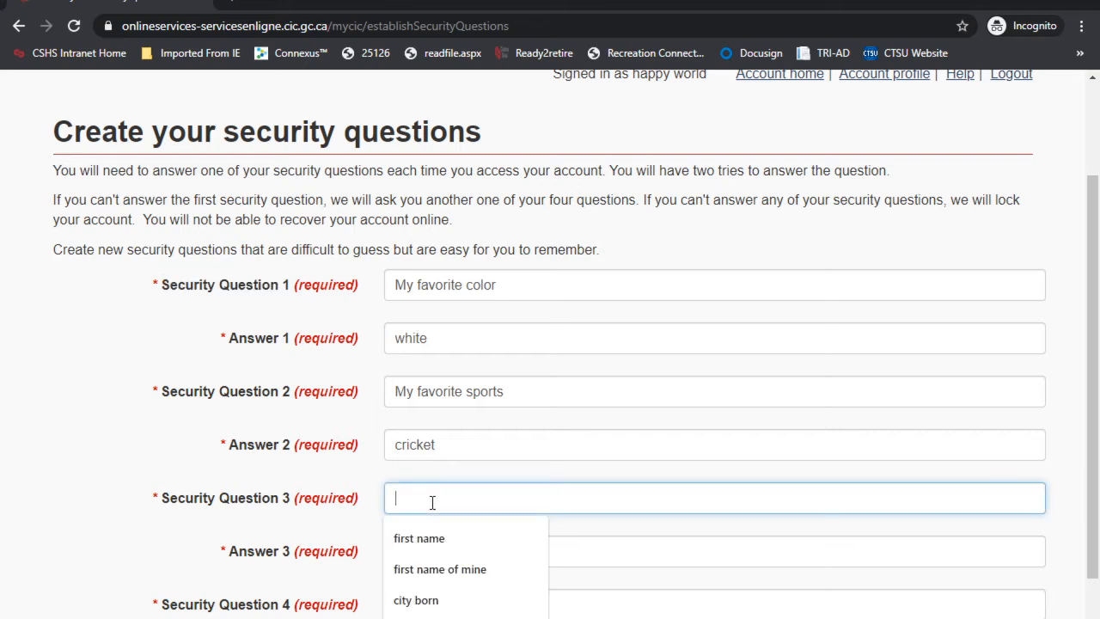
pyautogui.hotkey('ctrl', 'v')
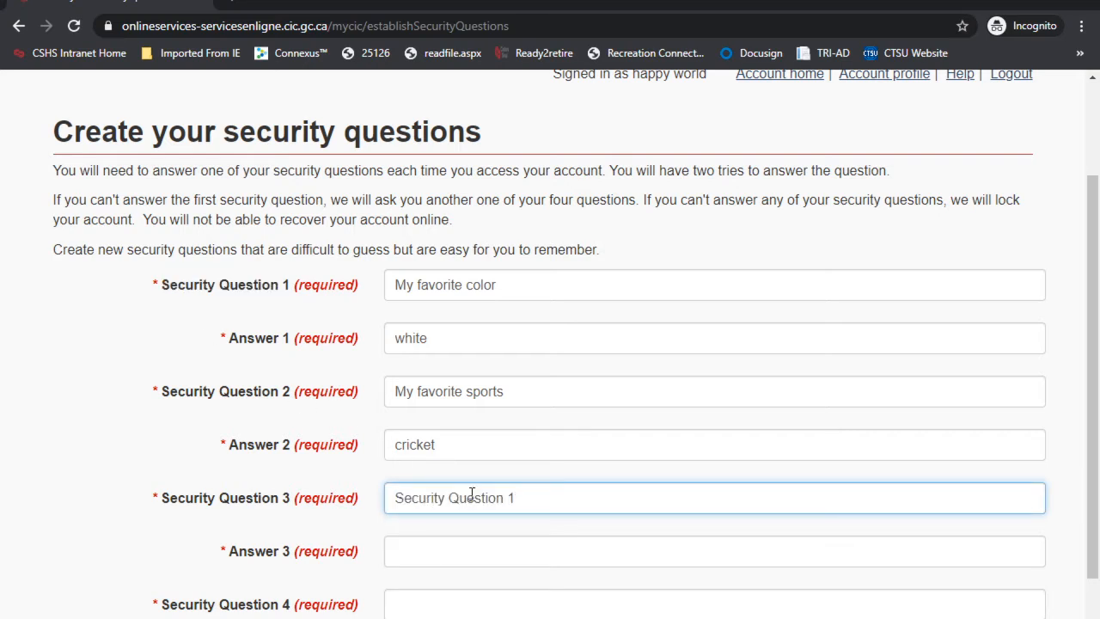
pyautogui.write('1')
pyautogui.moveTo(532, 495); pyautogui.dragTo(344, 502)
pyautogui.hotkey('ctrl', 'c')
pyautogui.click(504, 544)
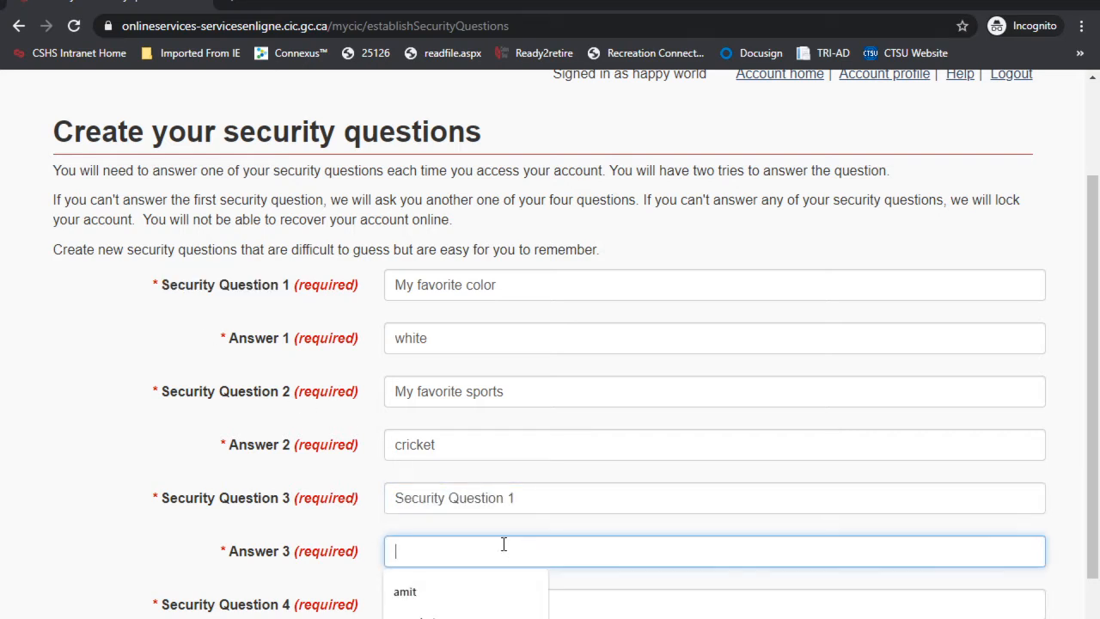
pyautogui.hotkey('ctrl', 'v')
pyautogui.doubleClick(476, 551)
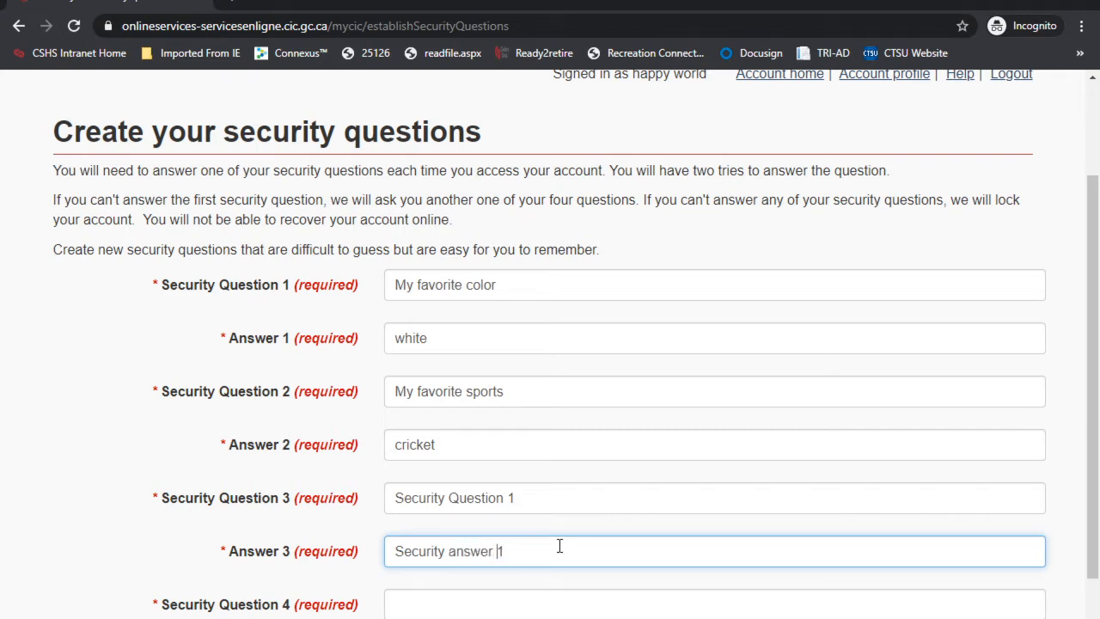
# Step: Add security question 4 and submit all four security questions
pyautogui.moveTo(525, 495); pyautogui.dragTo(364, 499)
pyautogui.click(450, 606)
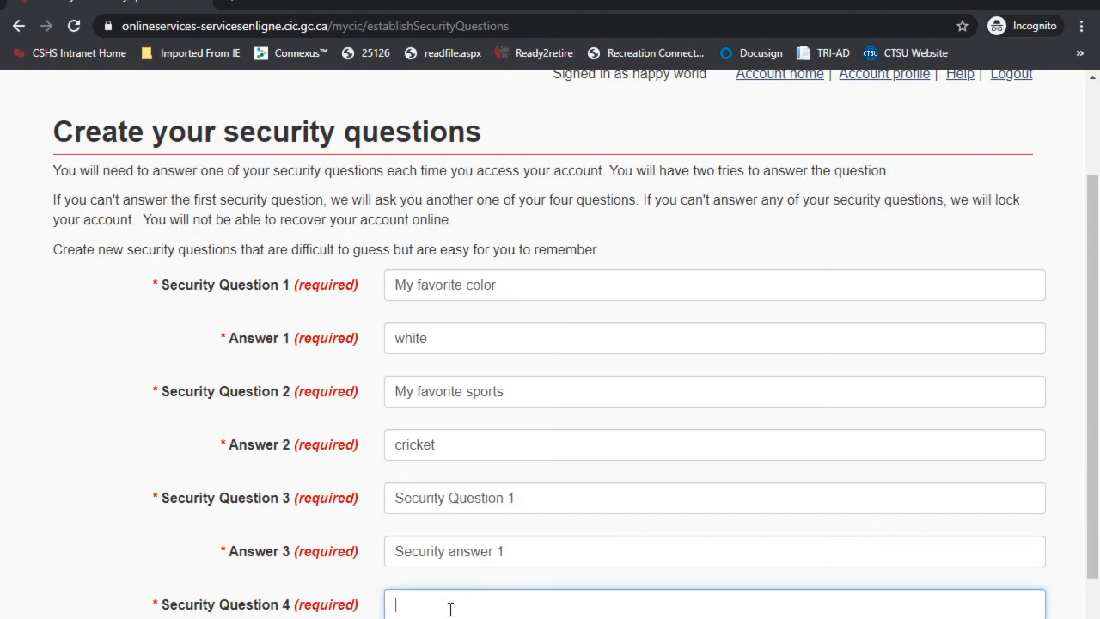
pyautogui.hotkey('ctrl', 'v')
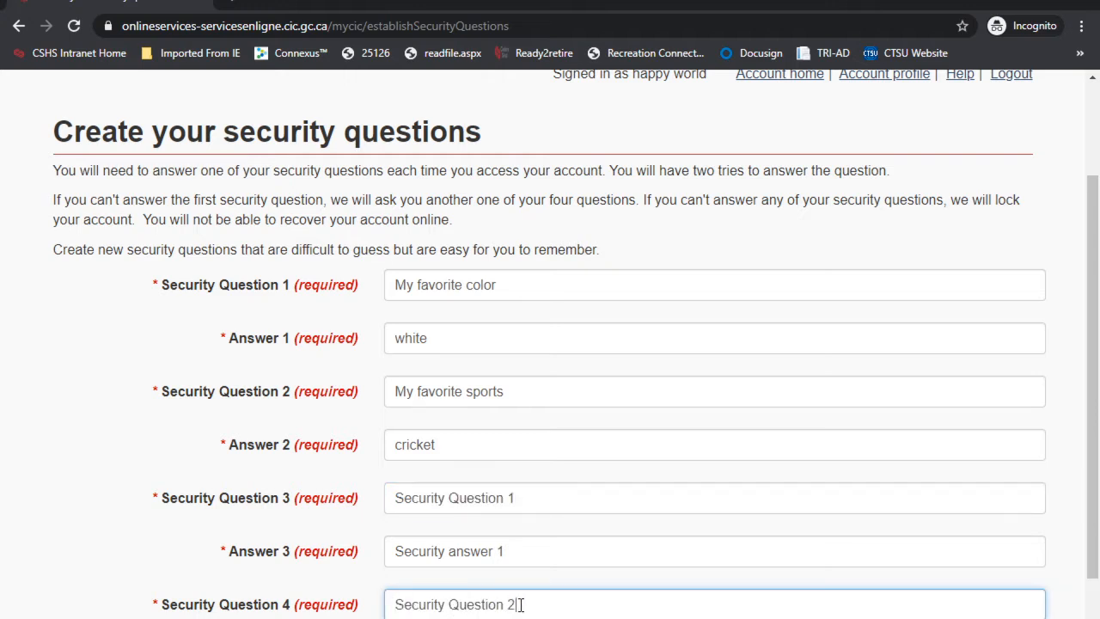
pyautogui.write('2')
pyautogui.moveTo(519, 550); pyautogui.dragTo(372, 551)
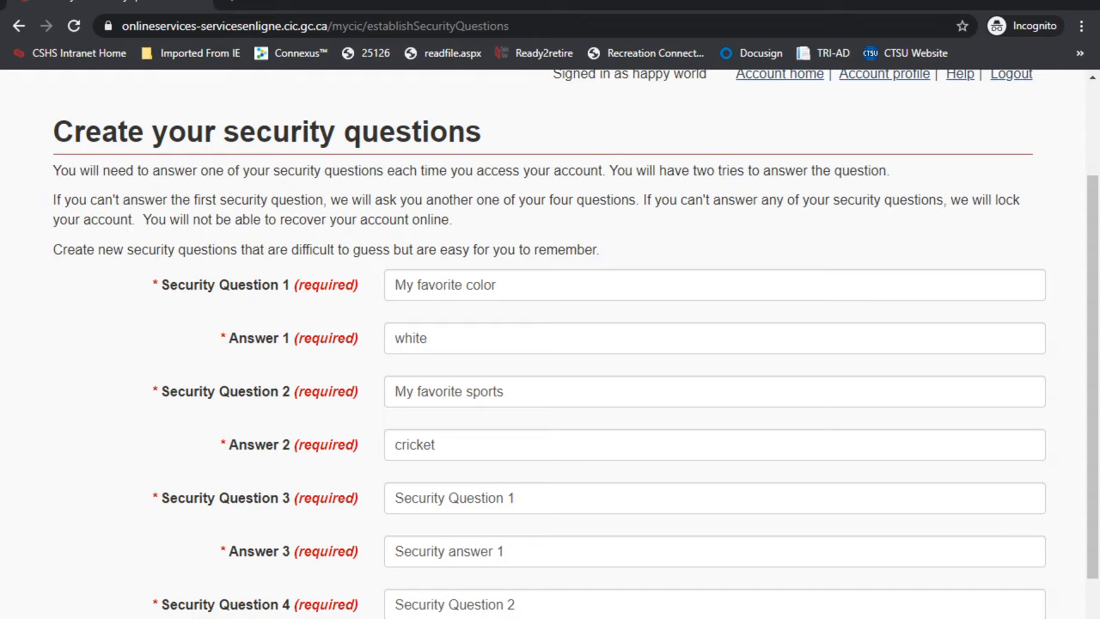
pyautogui.scroll(-1, 550, 344)
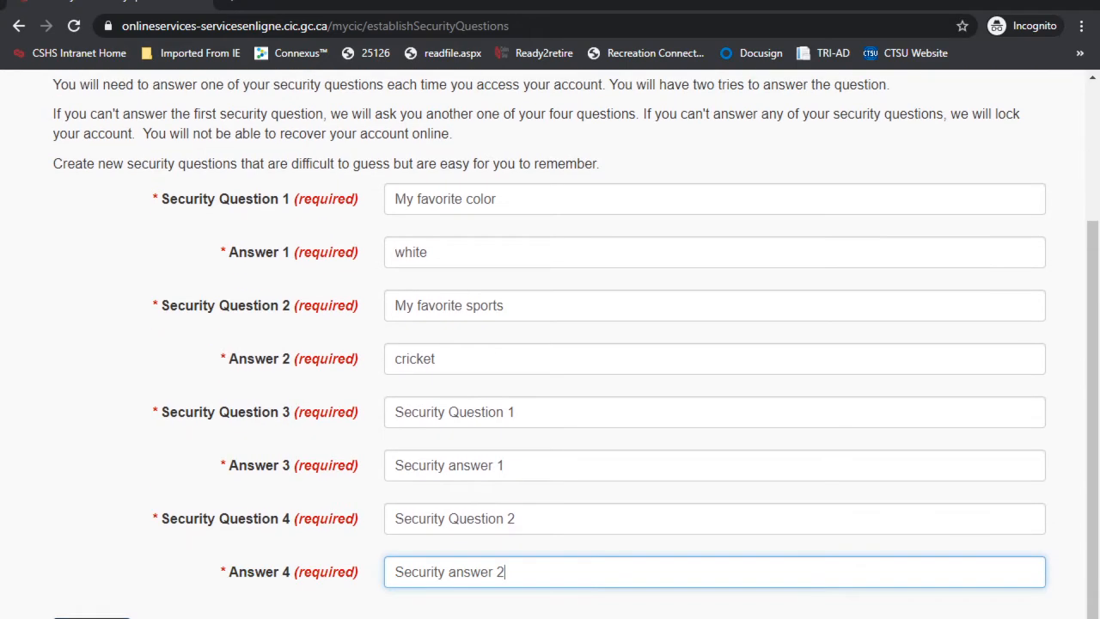
pyautogui.click(92, 617)
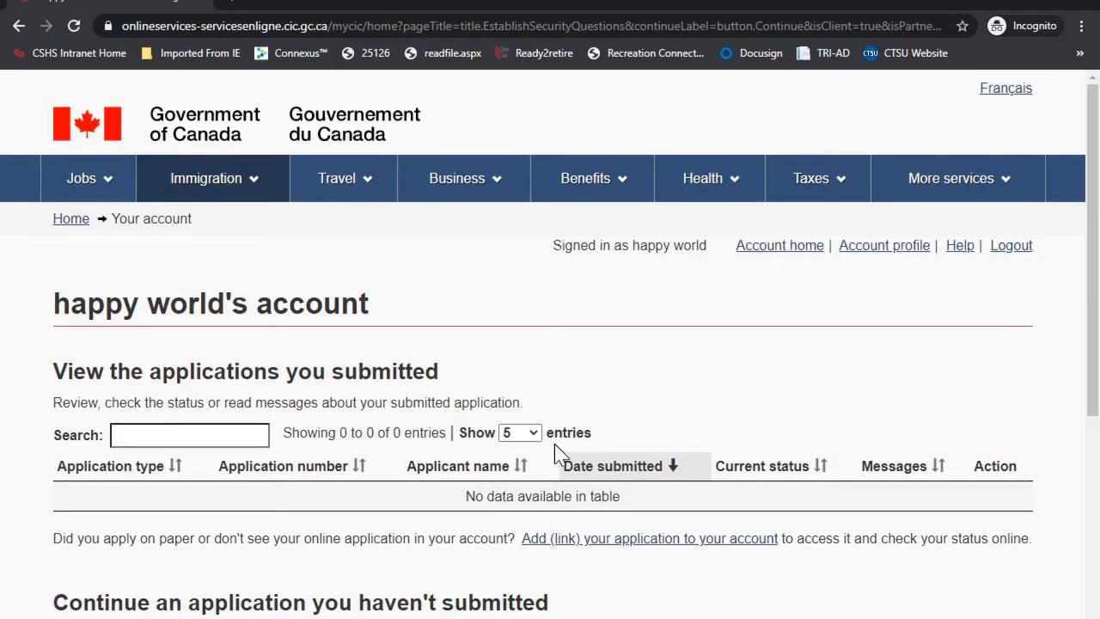
# Step: Choose 'Apply to come to Canada' under Start an application to reach the Personal checklist
pyautogui.moveTo(87, 305); pyautogui.dragTo(374, 306)
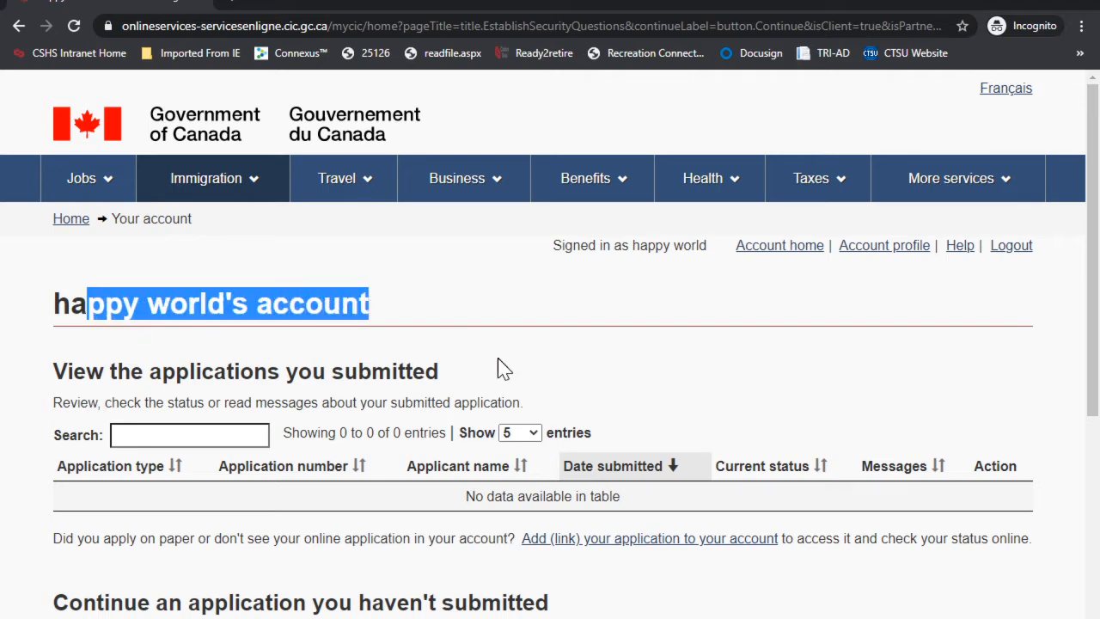
pyautogui.scroll(-5, 497, 358)
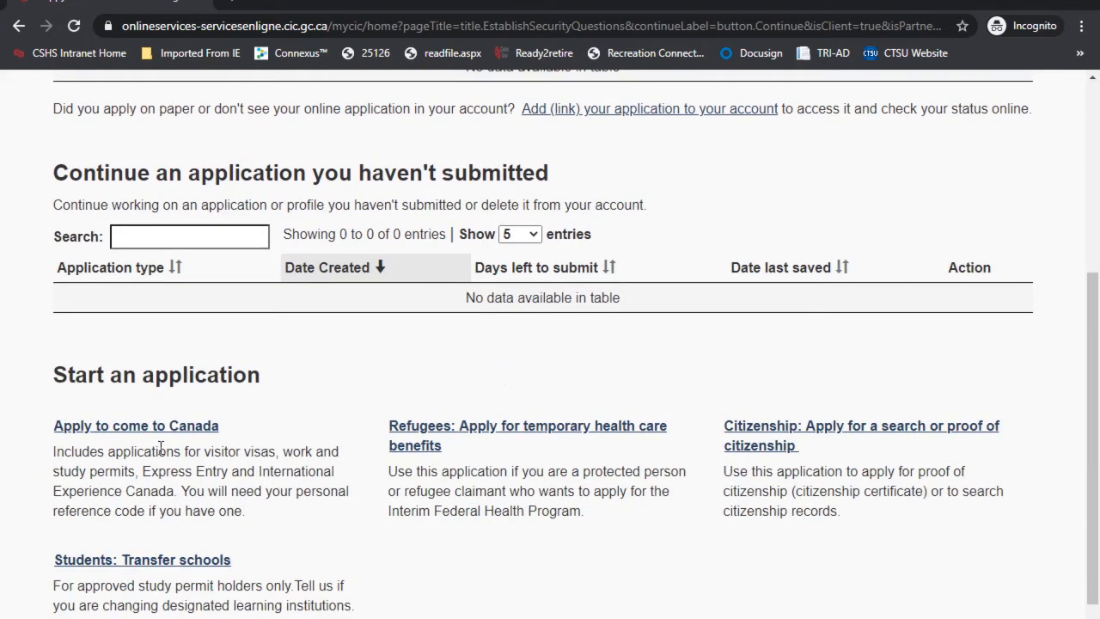
pyautogui.click(116, 430)
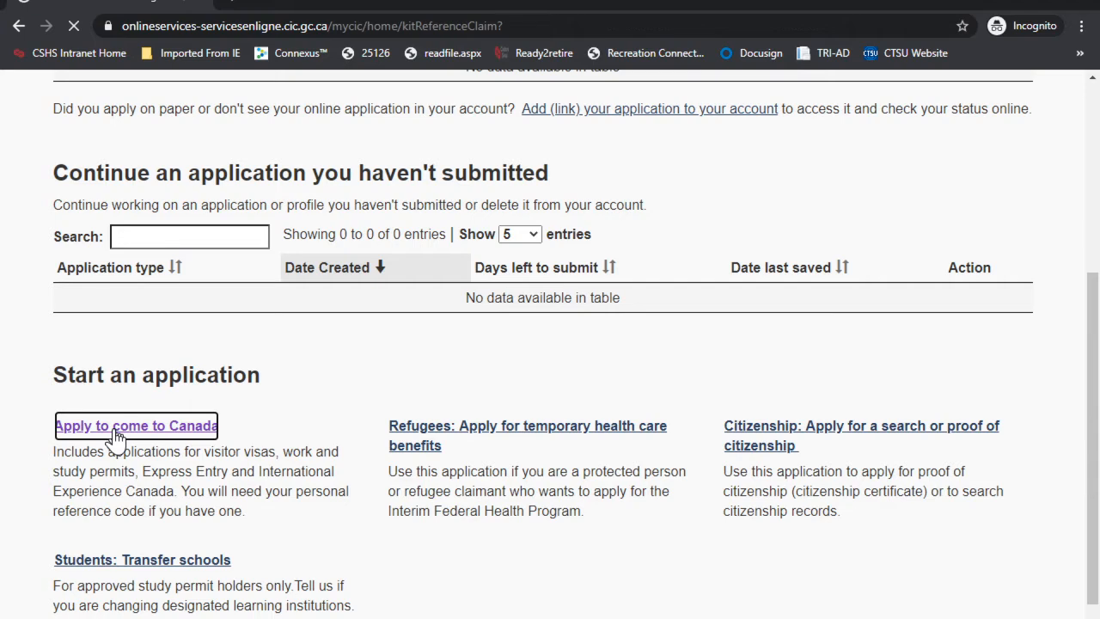
pyautogui.scroll(-2, 467, 400)
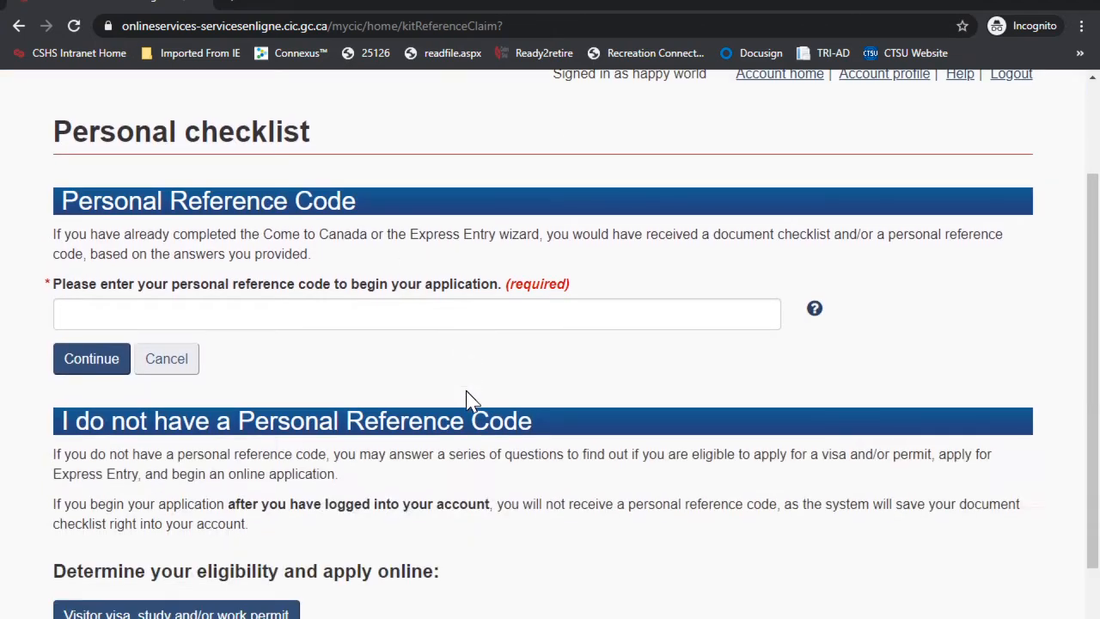
pyautogui.moveTo(73, 200); pyautogui.dragTo(343, 201)
pyautogui.scroll(-1, 390, 357)
pyautogui.scroll(-5, 390, 356)
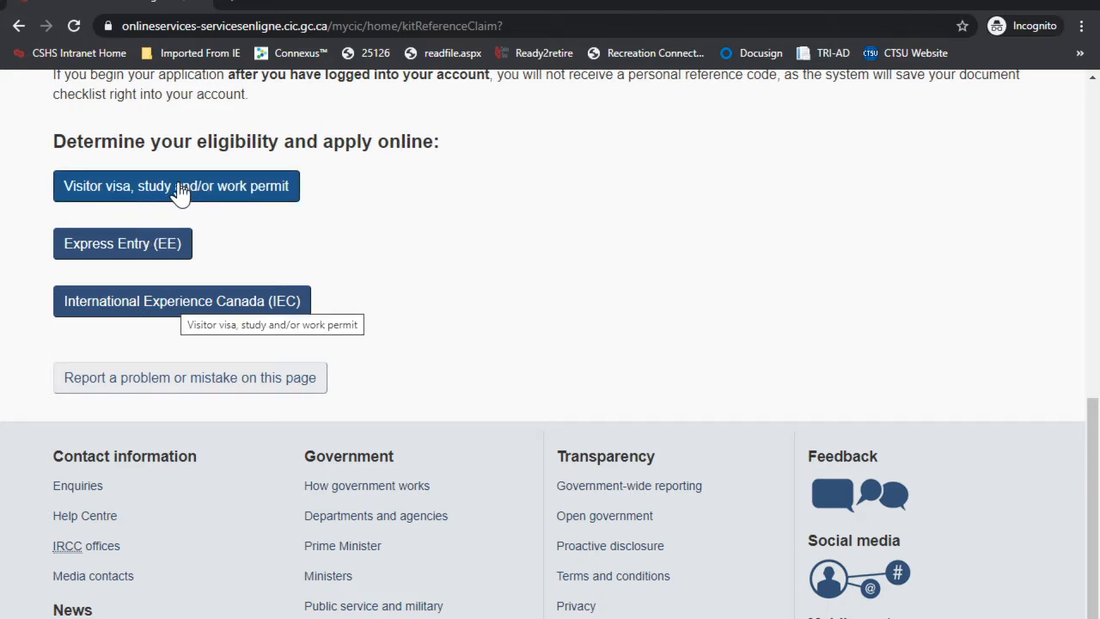
# Step: Start the Express Entry eligibility check with Ontario as the planned province
pyautogui.click(136, 247)
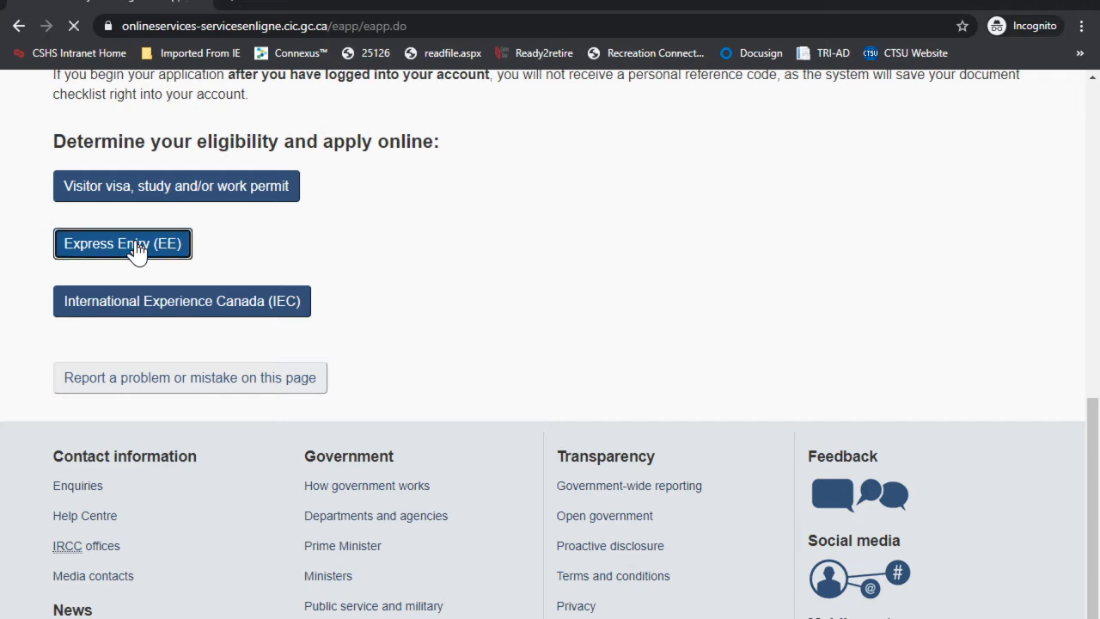
pyautogui.scroll(-2, 554, 382)
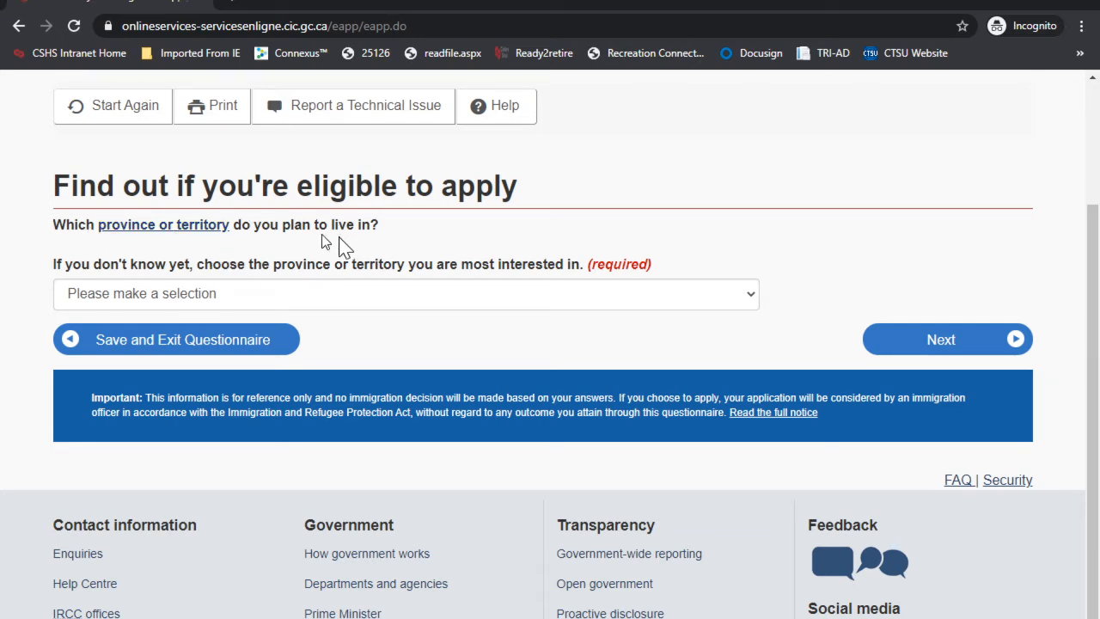
pyautogui.click(221, 300)
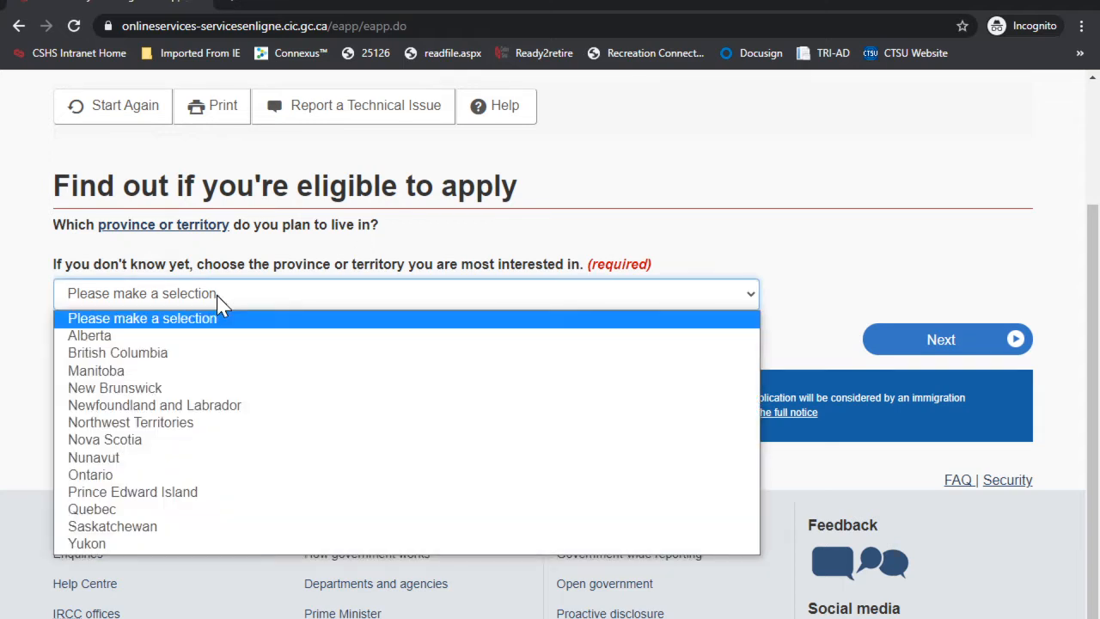
pyautogui.click(133, 474)
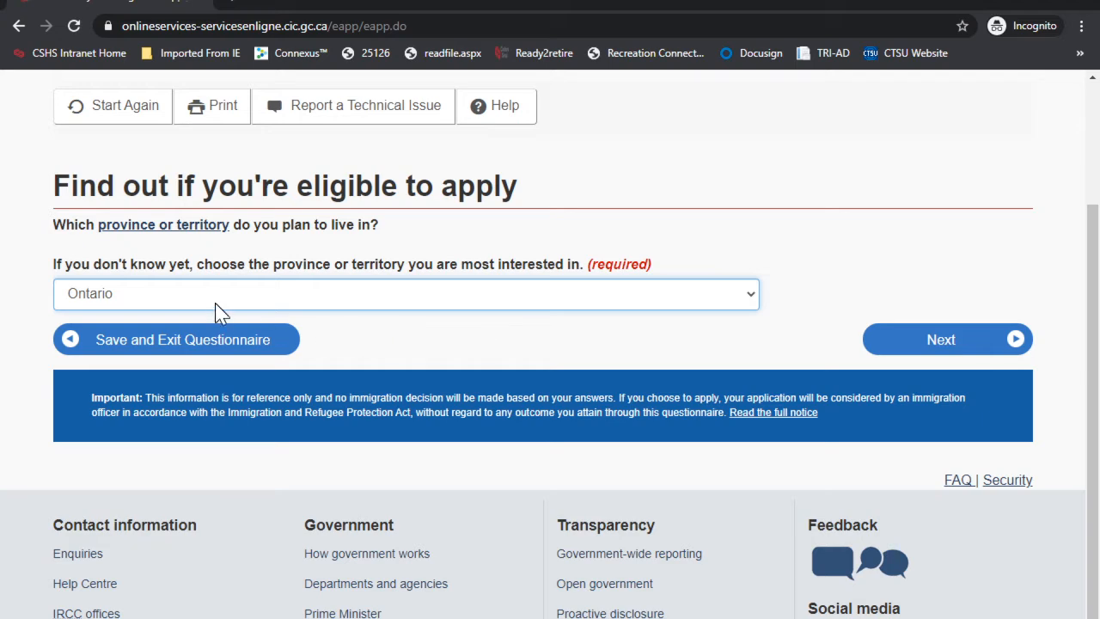
pyautogui.click(98, 304)
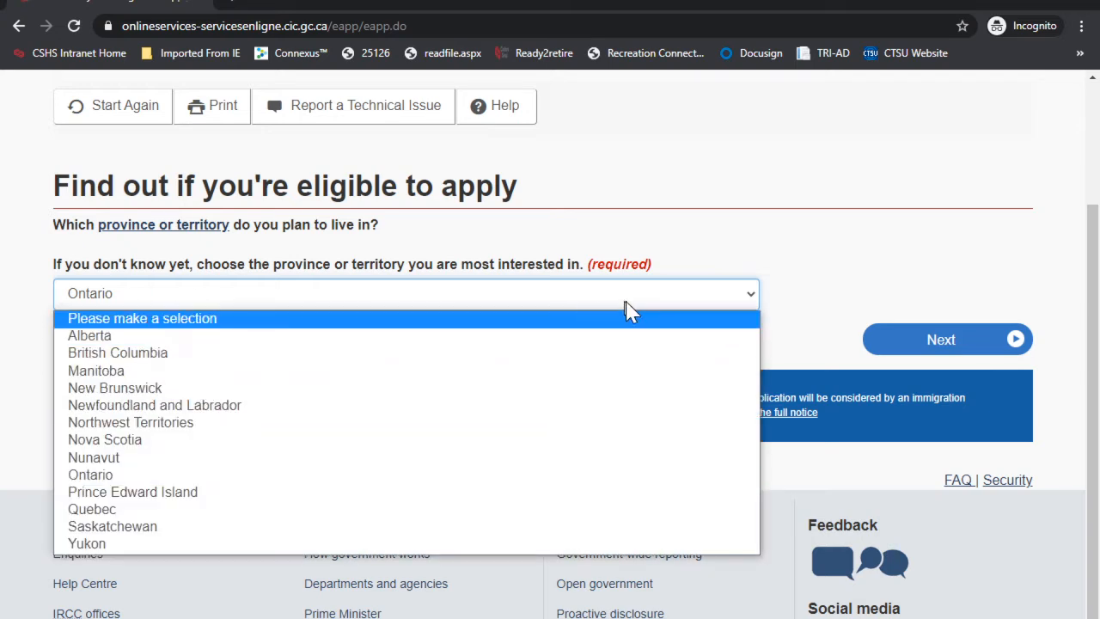
pyautogui.click(798, 269)
pyautogui.click(926, 341)
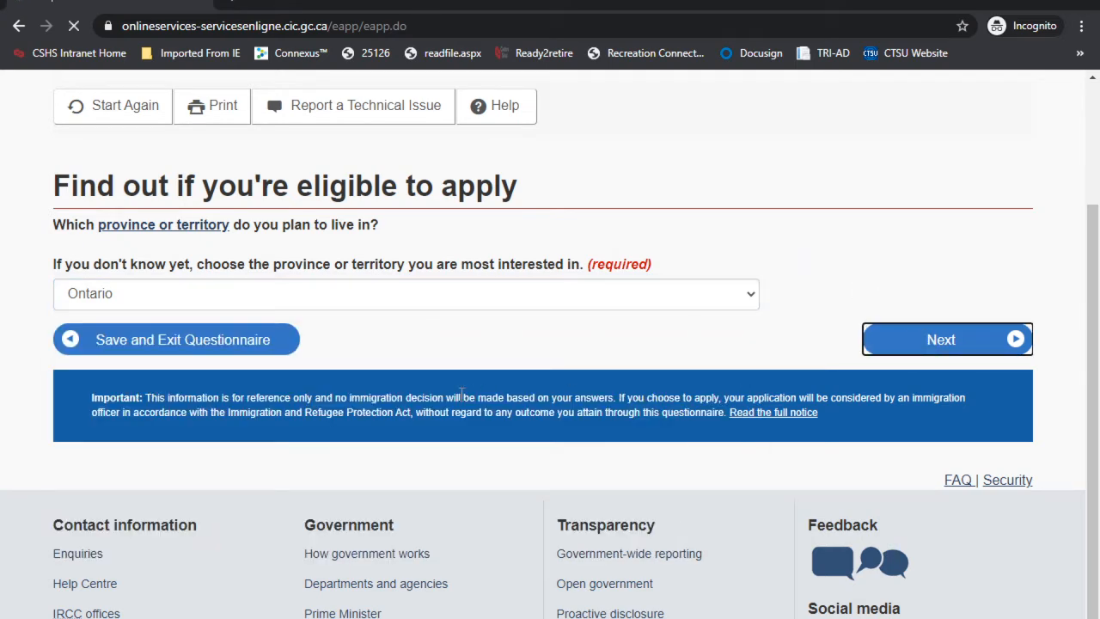
# Step: Choose IELTS as the first-language test
pyautogui.scroll(-2, 258, 283)
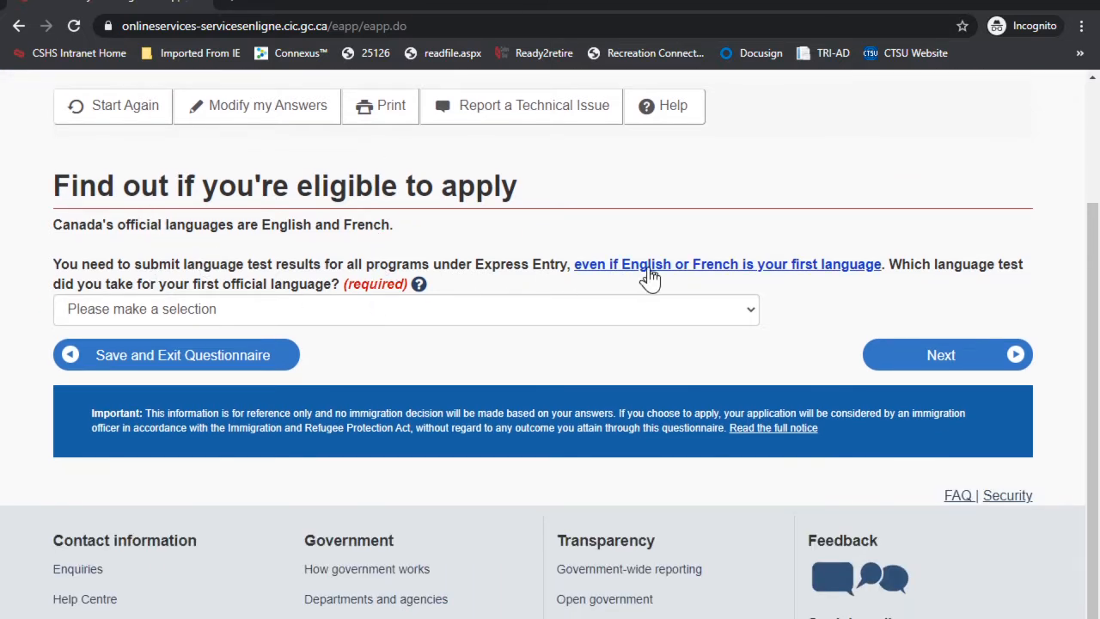
pyautogui.click(197, 313)
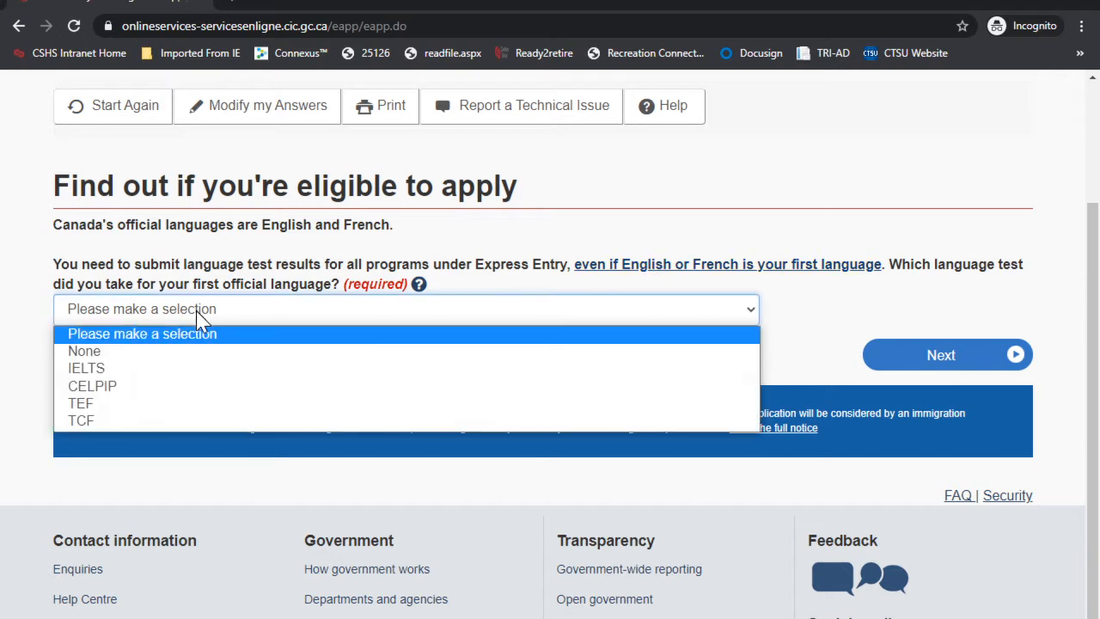
pyautogui.click(95, 367)
pyautogui.click(921, 356)
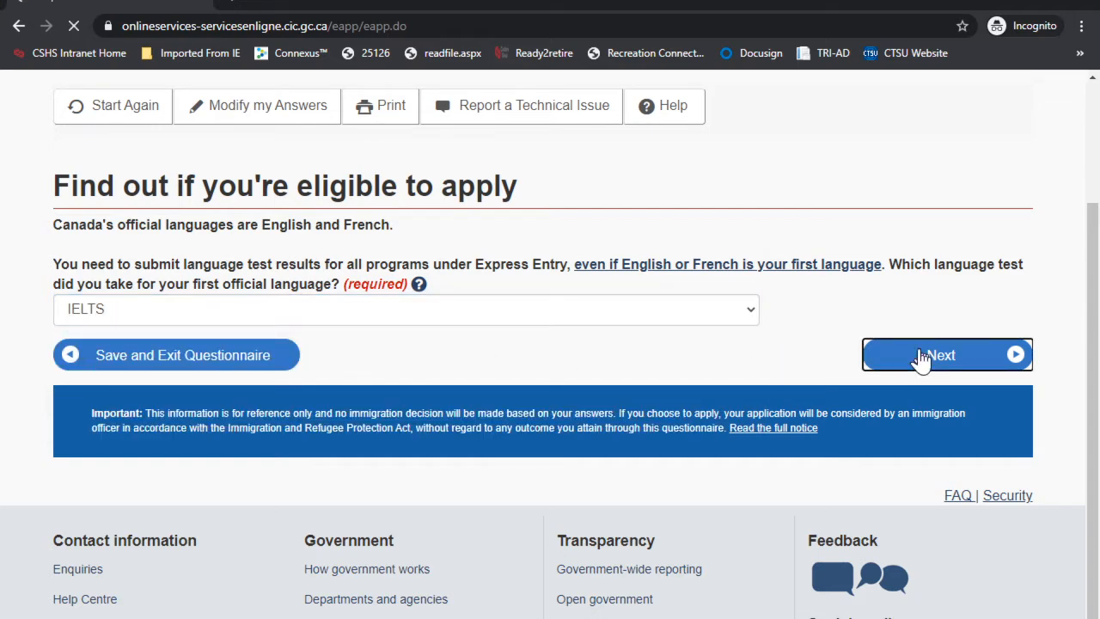
# Step: Enter the IELTS test date as 2020, January, 02
pyautogui.scroll(-1, 430, 339)
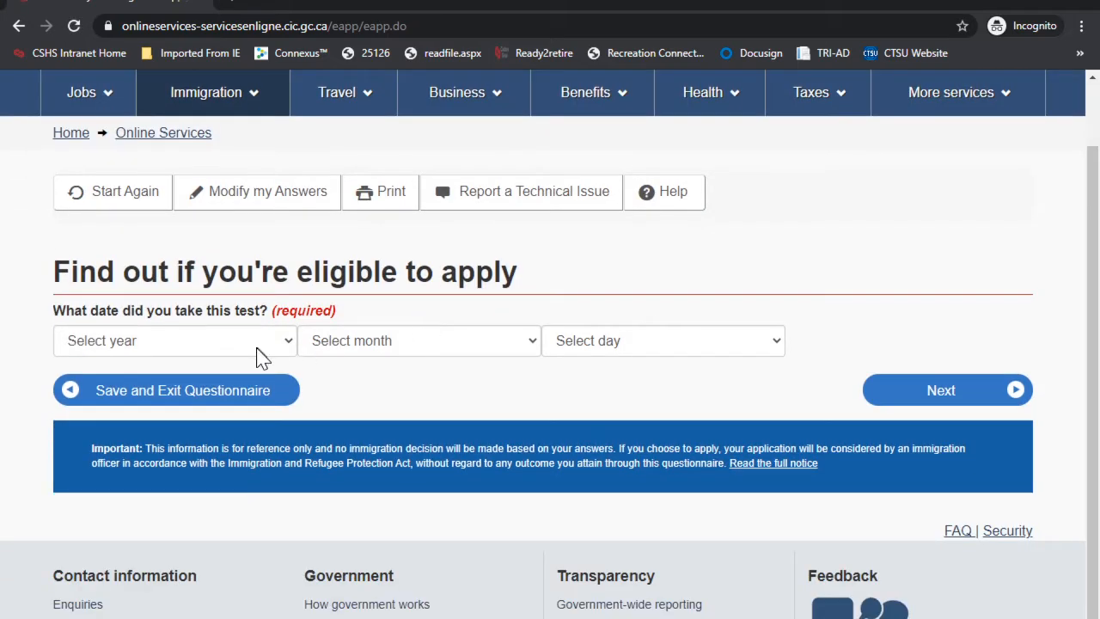
pyautogui.scroll(-1, 236, 344)
pyautogui.click(175, 256)
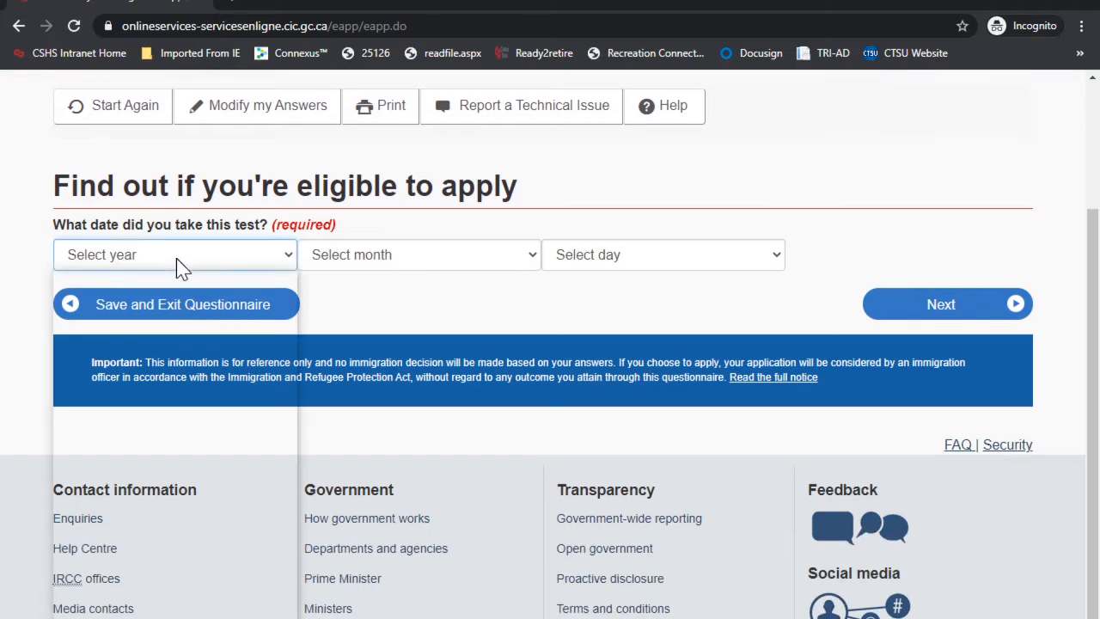
pyautogui.click(118, 296)
pyautogui.click(364, 256)
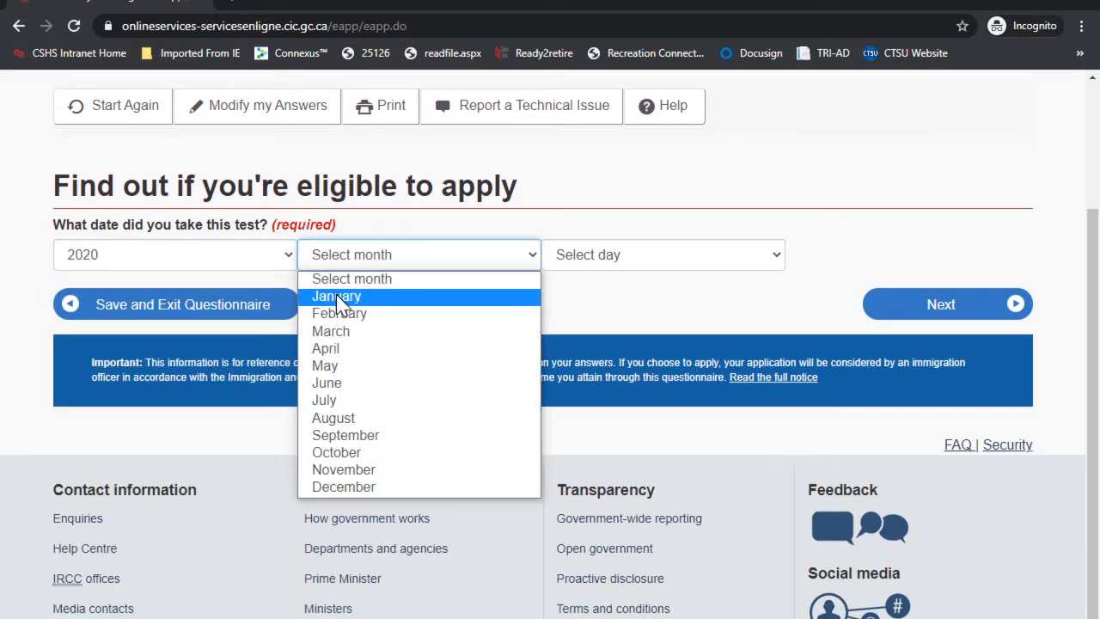
pyautogui.click(336, 295)
pyautogui.click(585, 258)
pyautogui.click(591, 315)
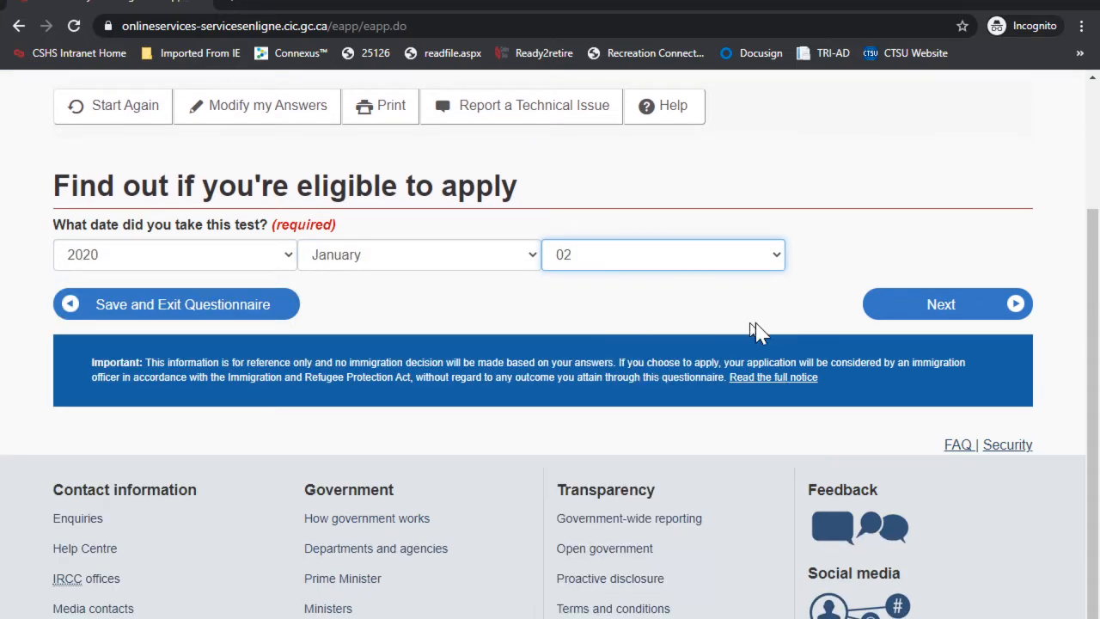
pyautogui.click(931, 306)
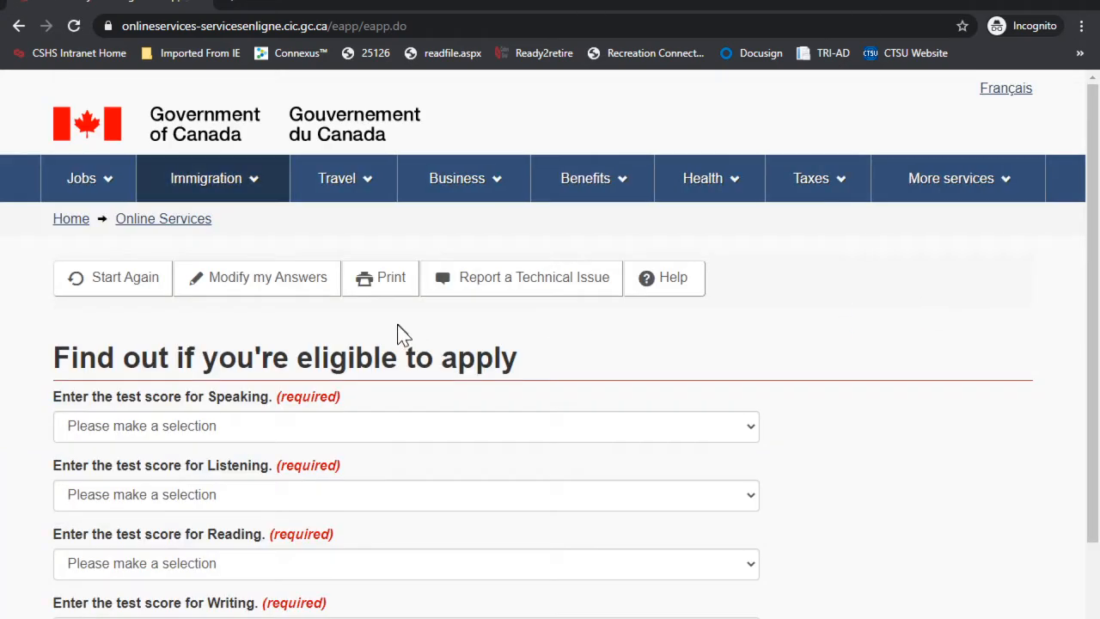
# Step: Give Speaking, Listening, Reading and Writing scores of 8 each and submit
pyautogui.scroll(-1, 396, 331)
pyautogui.scroll(-1, 241, 319)
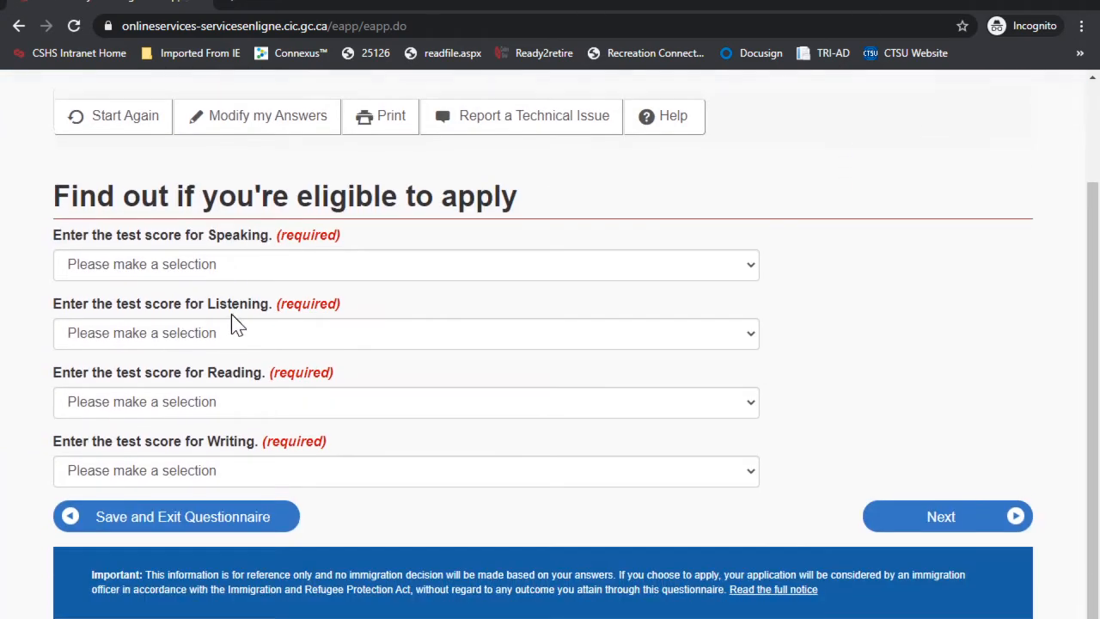
pyautogui.click(179, 253)
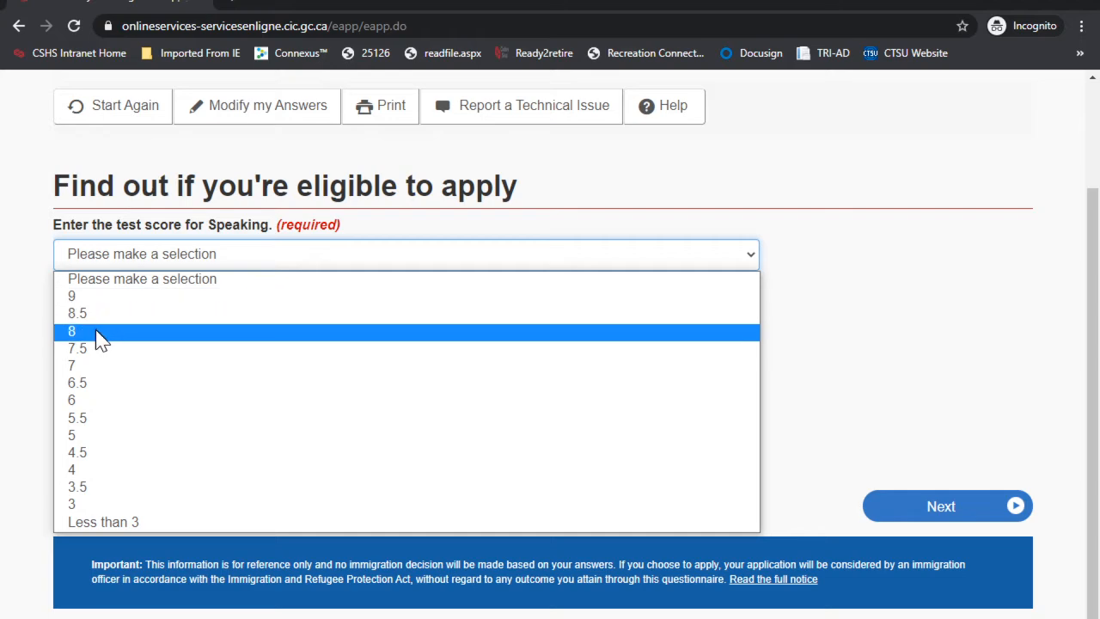
pyautogui.click(98, 338)
pyautogui.click(153, 330)
pyautogui.click(108, 399)
pyautogui.click(188, 400)
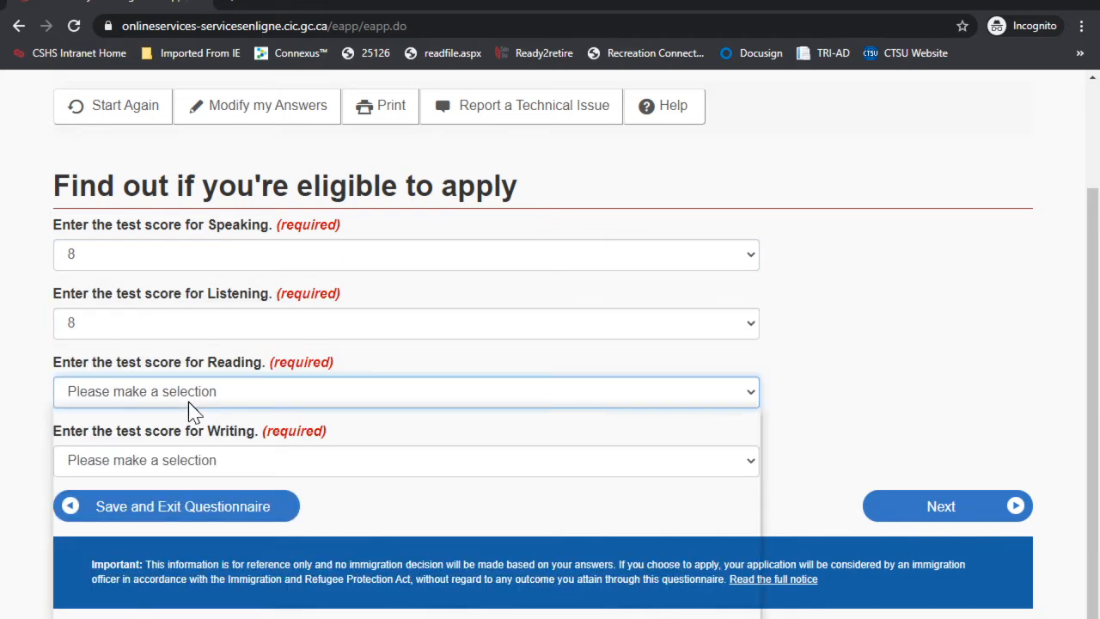
pyautogui.click(124, 469)
pyautogui.click(171, 461)
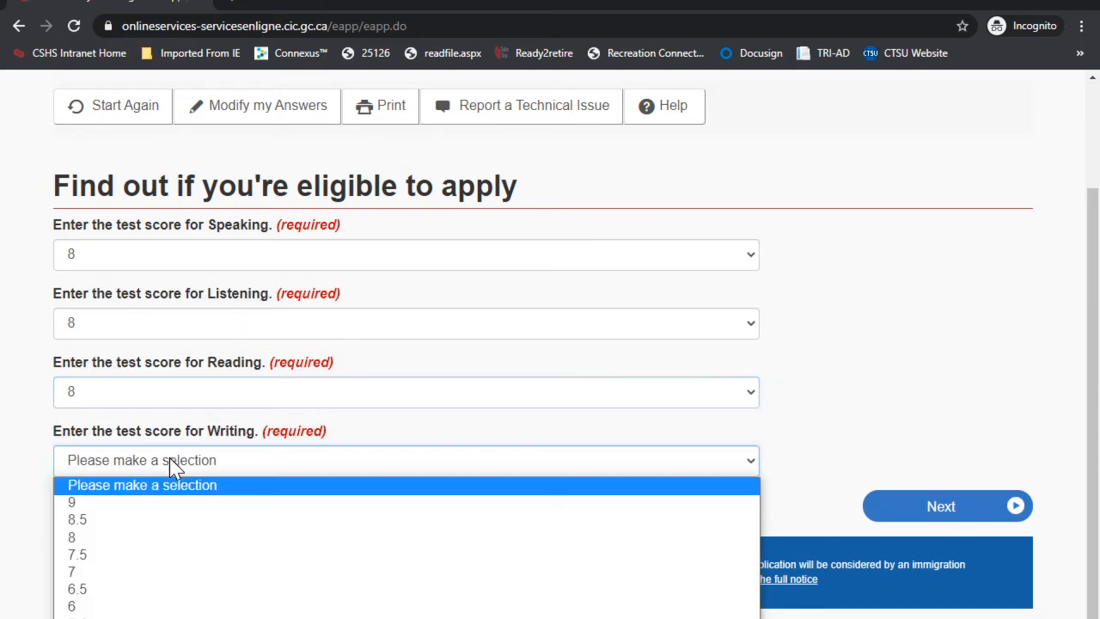
pyautogui.click(140, 539)
pyautogui.click(906, 508)
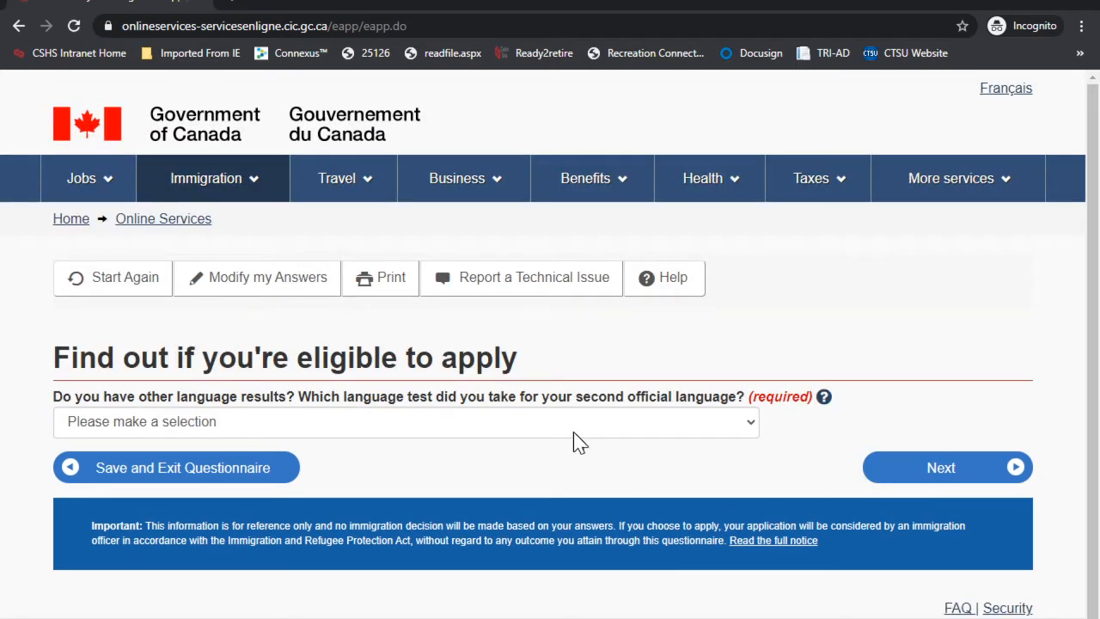
# Step: Answer None for a second official language test
pyautogui.scroll(-2, 549, 408)
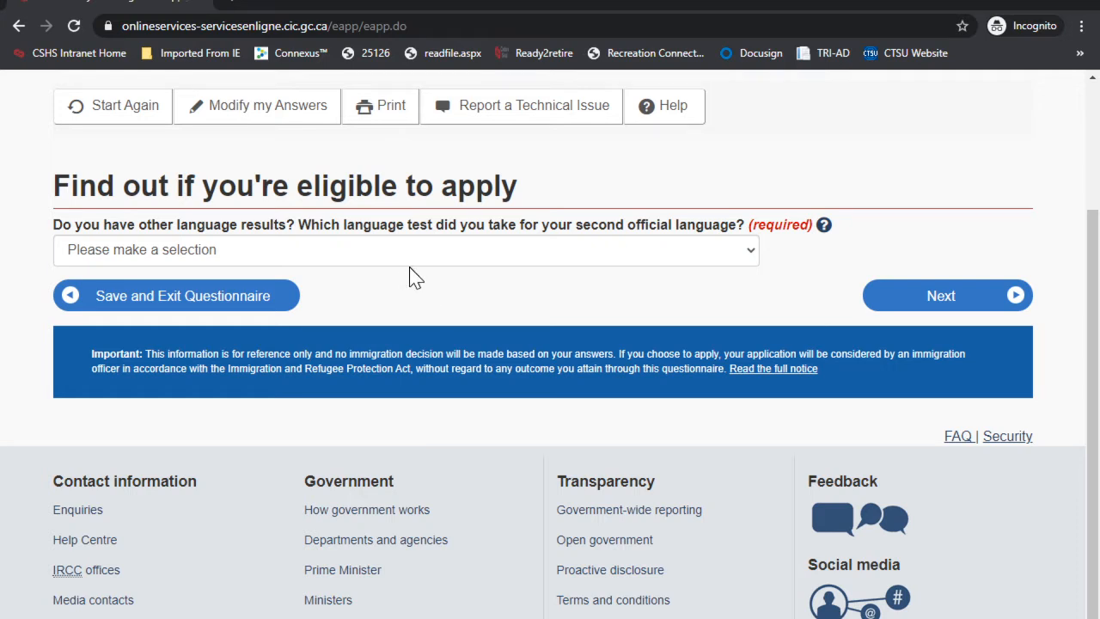
pyautogui.click(309, 253)
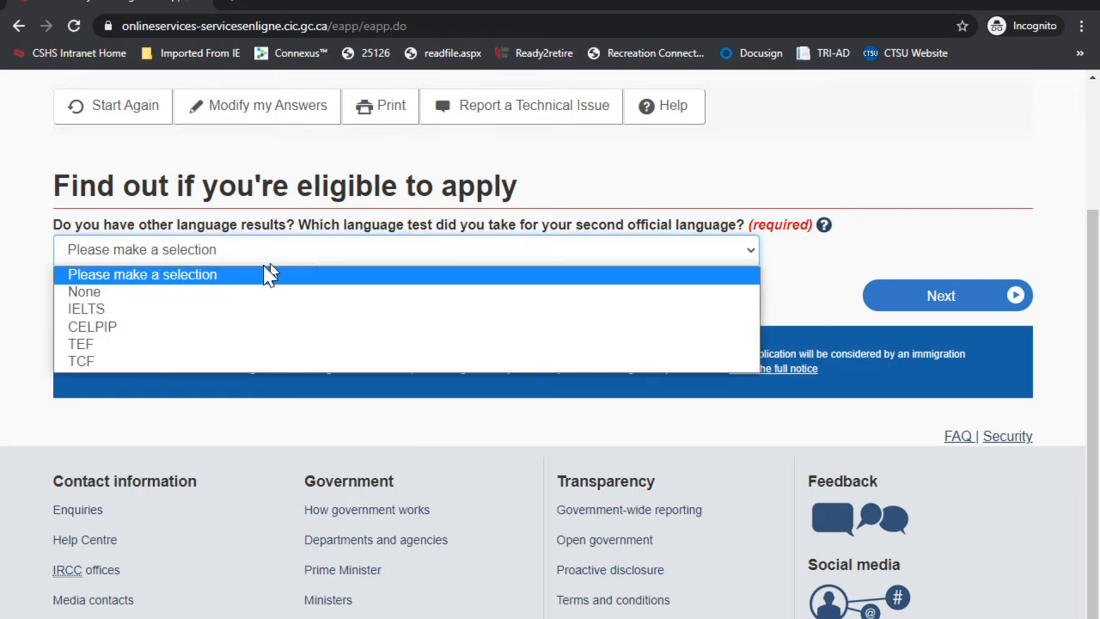
pyautogui.click(160, 291)
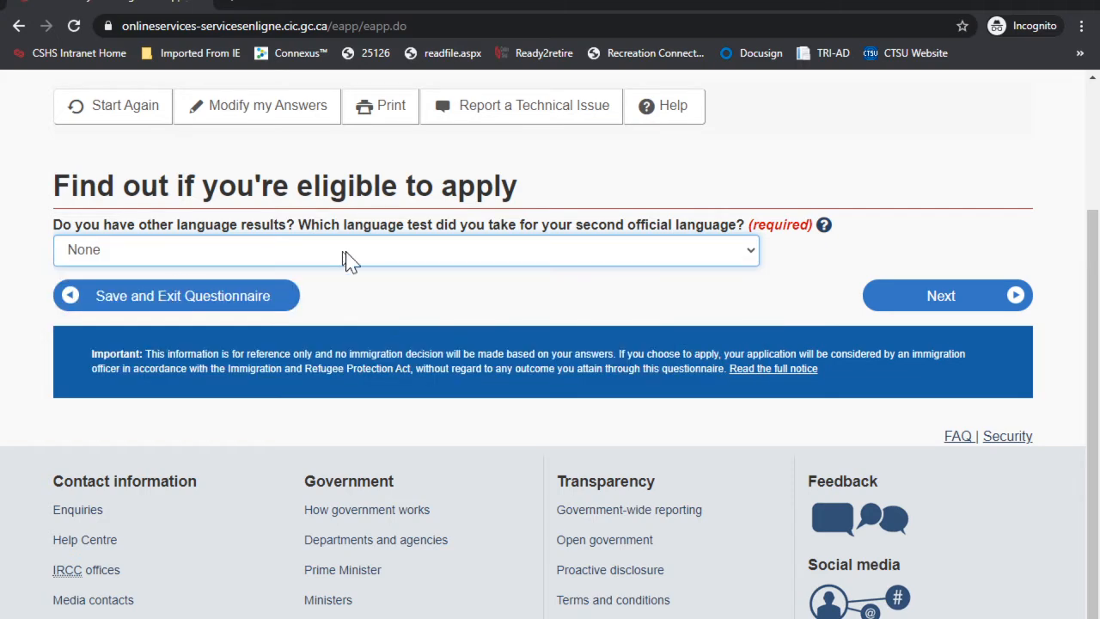
pyautogui.click(919, 303)
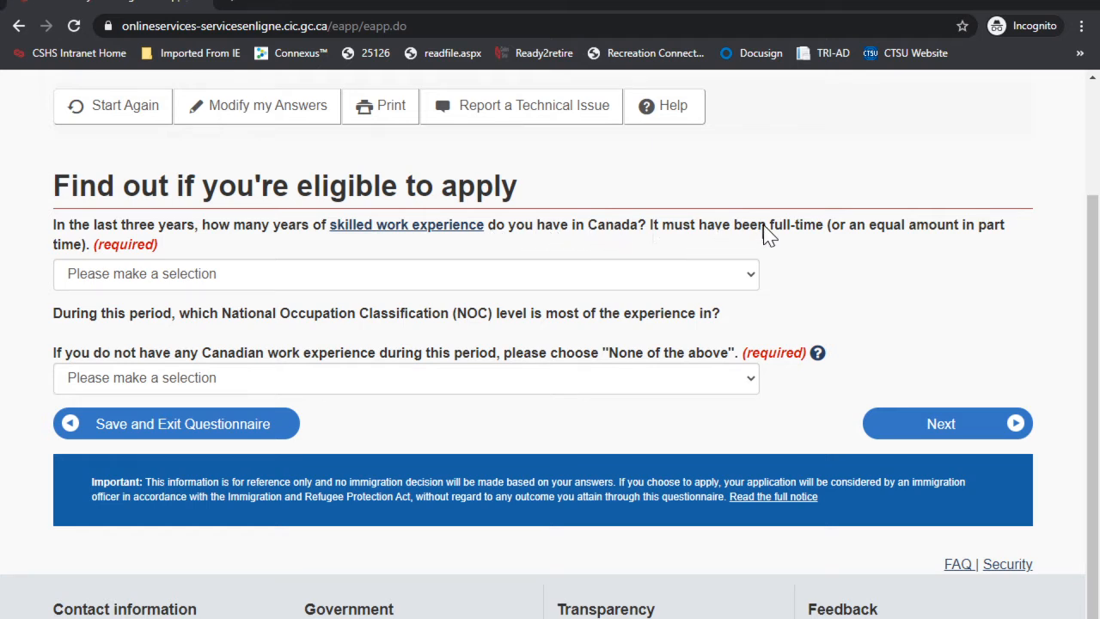
# Step: Set Canadian work experience to None and NOC level to None of the above
pyautogui.click(186, 276)
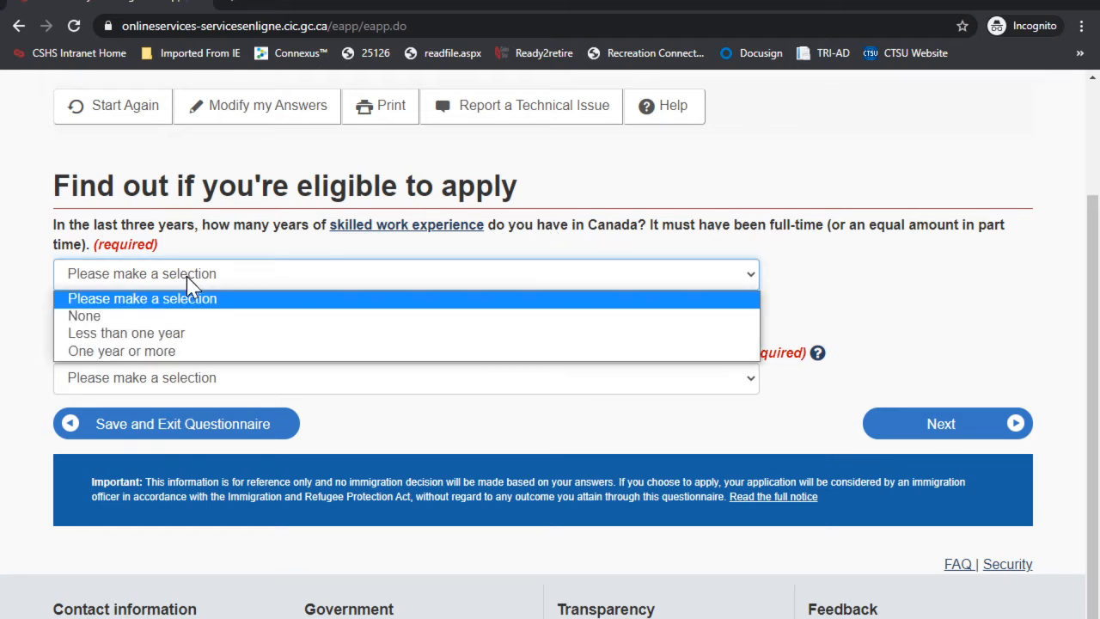
pyautogui.click(109, 316)
pyautogui.scroll(-1, 392, 344)
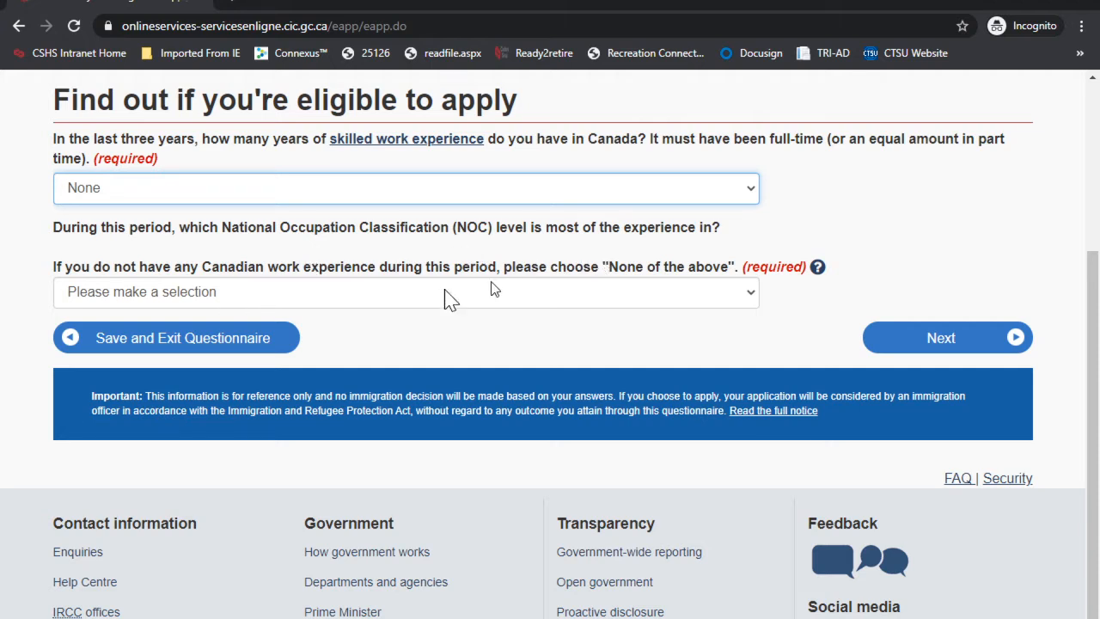
pyautogui.click(303, 295)
pyautogui.click(151, 383)
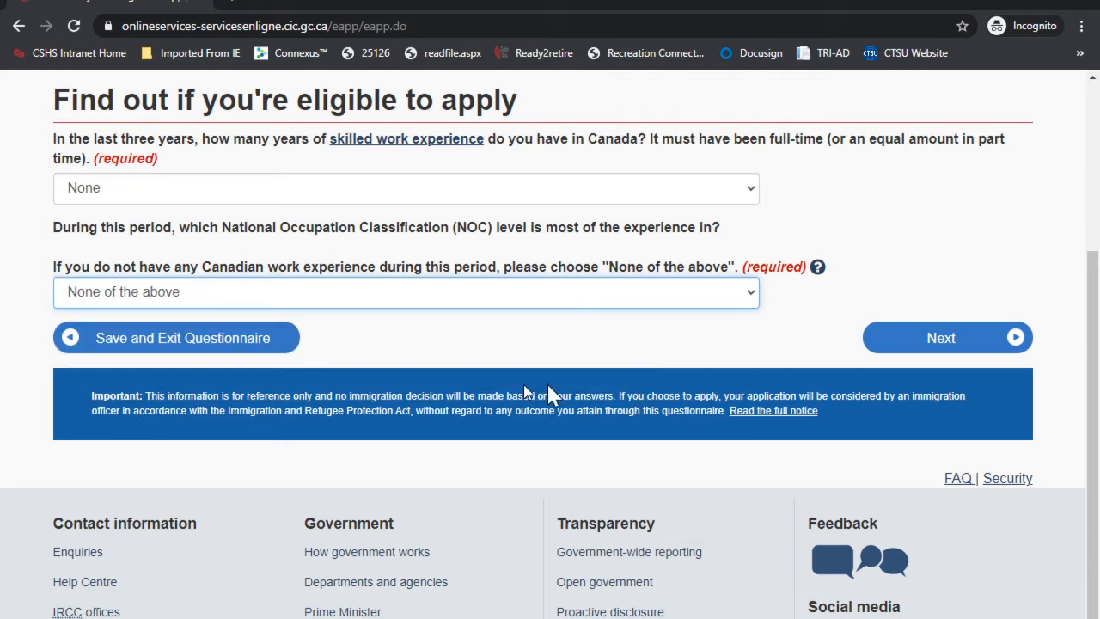
pyautogui.click(969, 342)
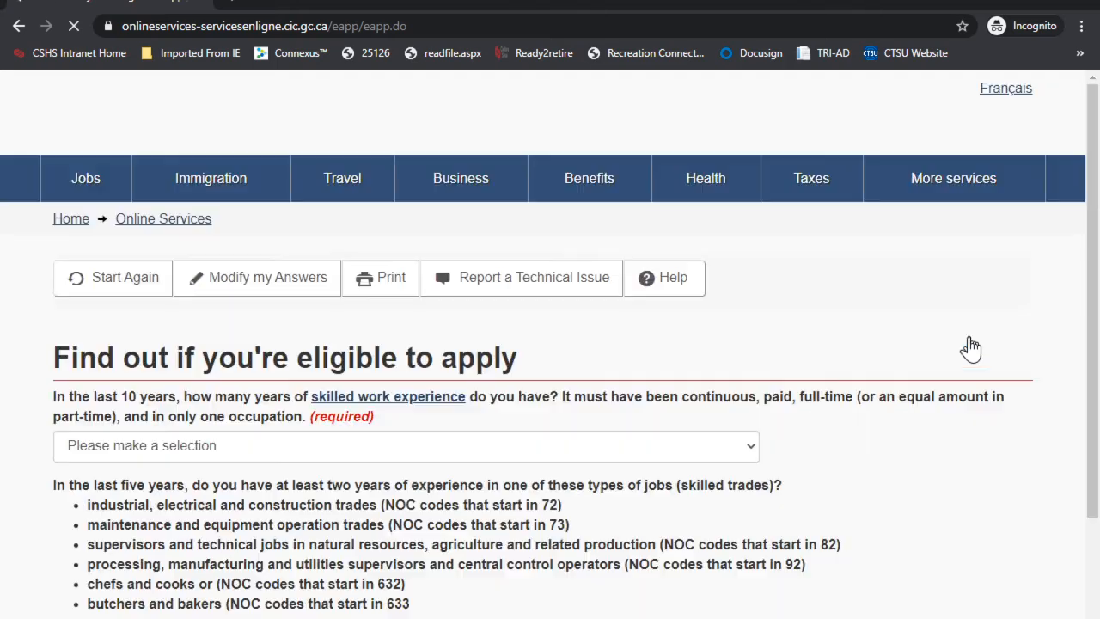
# Step: Answer Four to Five years for skilled work experience in the last 10 years
pyautogui.scroll(-1, 500, 421)
pyautogui.scroll(-1, 503, 423)
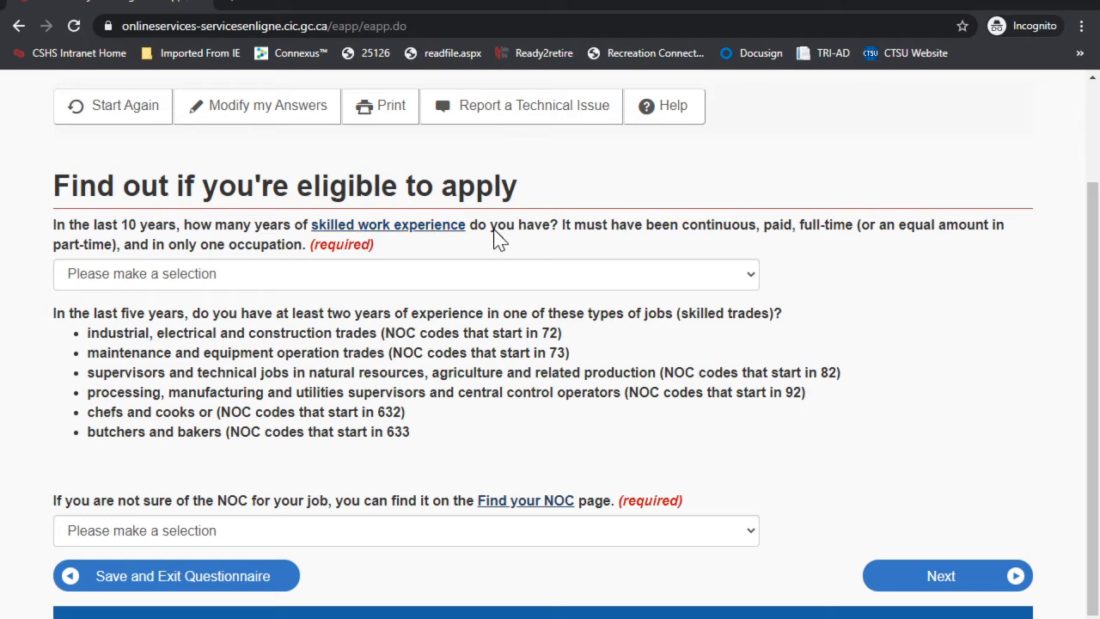
pyautogui.click(249, 277)
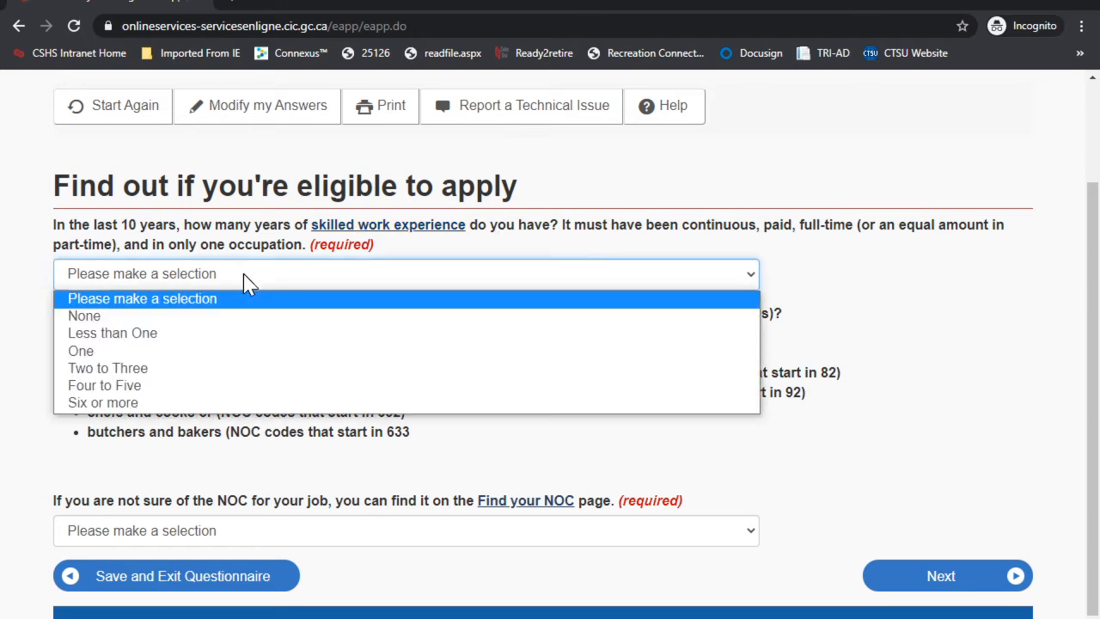
pyautogui.click(161, 386)
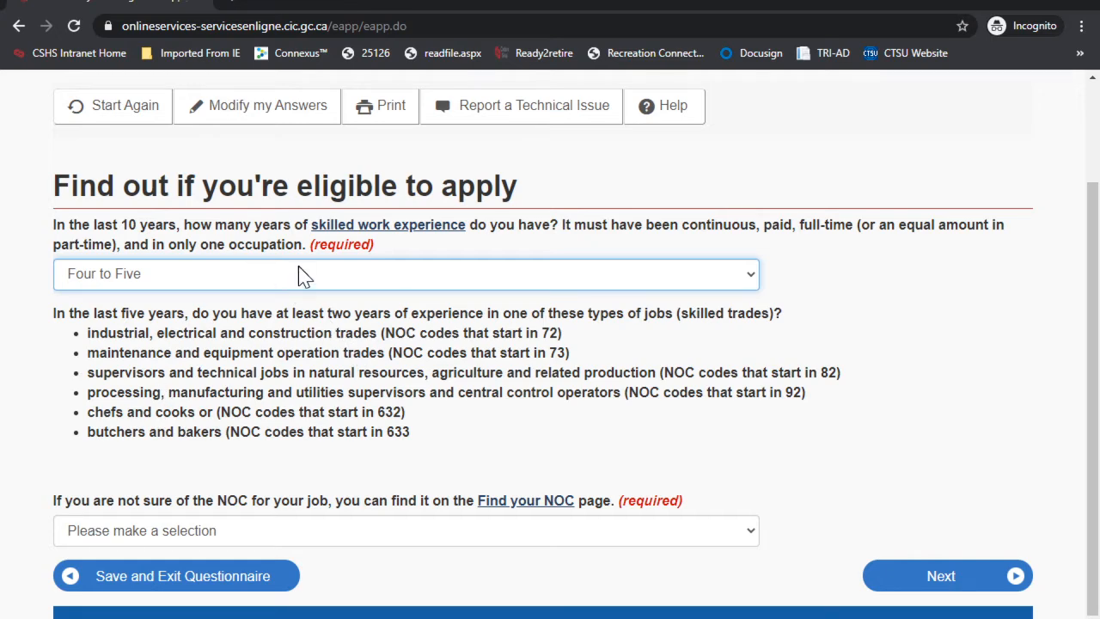
# Step: Answer None for skilled trades experience and continue
pyautogui.scroll(-1, 298, 270)
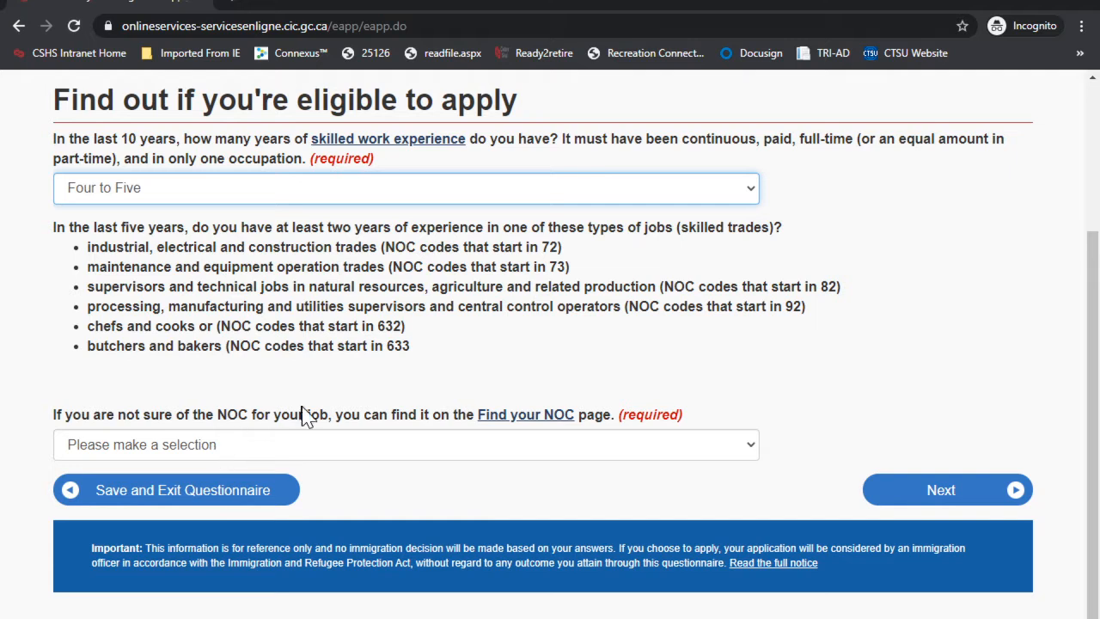
pyautogui.click(236, 441)
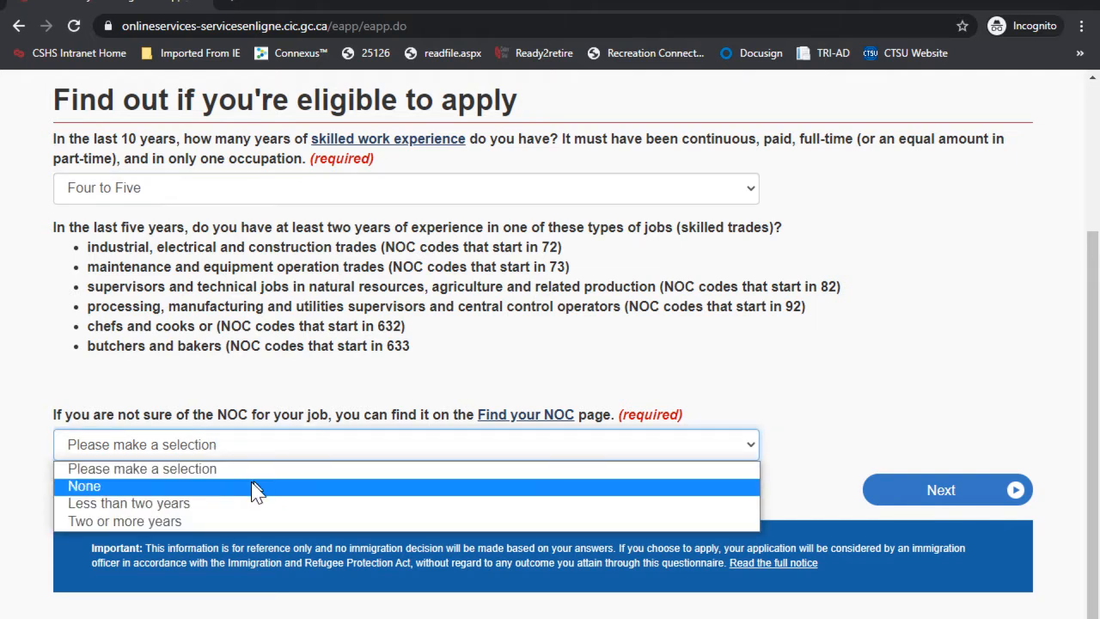
pyautogui.click(183, 468)
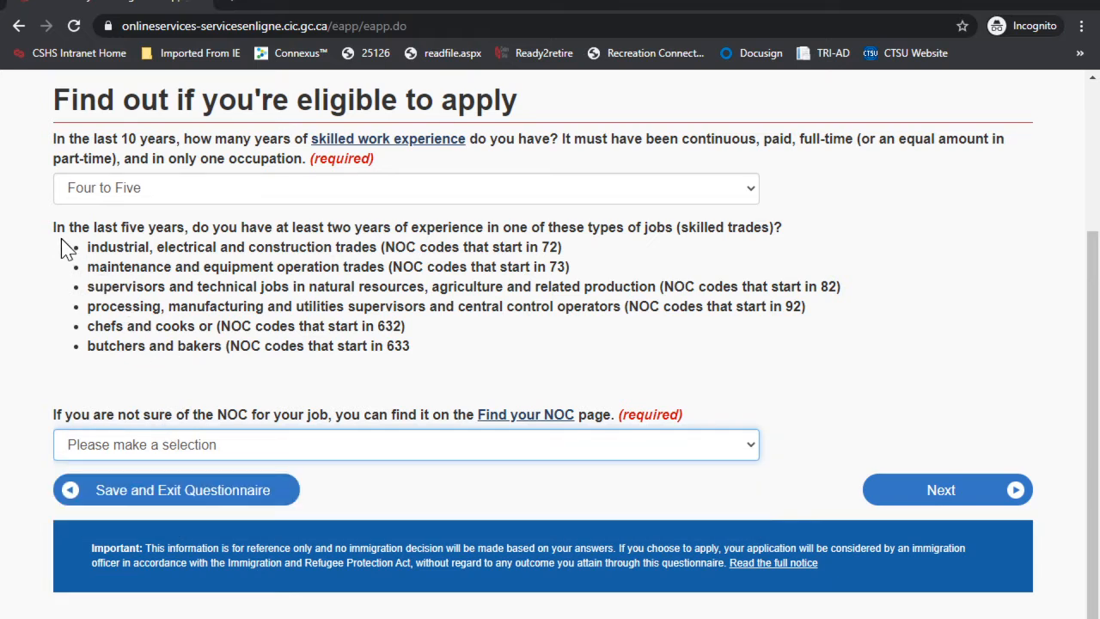
pyautogui.moveTo(50, 227); pyautogui.dragTo(550, 228)
pyautogui.moveTo(91, 248); pyautogui.dragTo(408, 352)
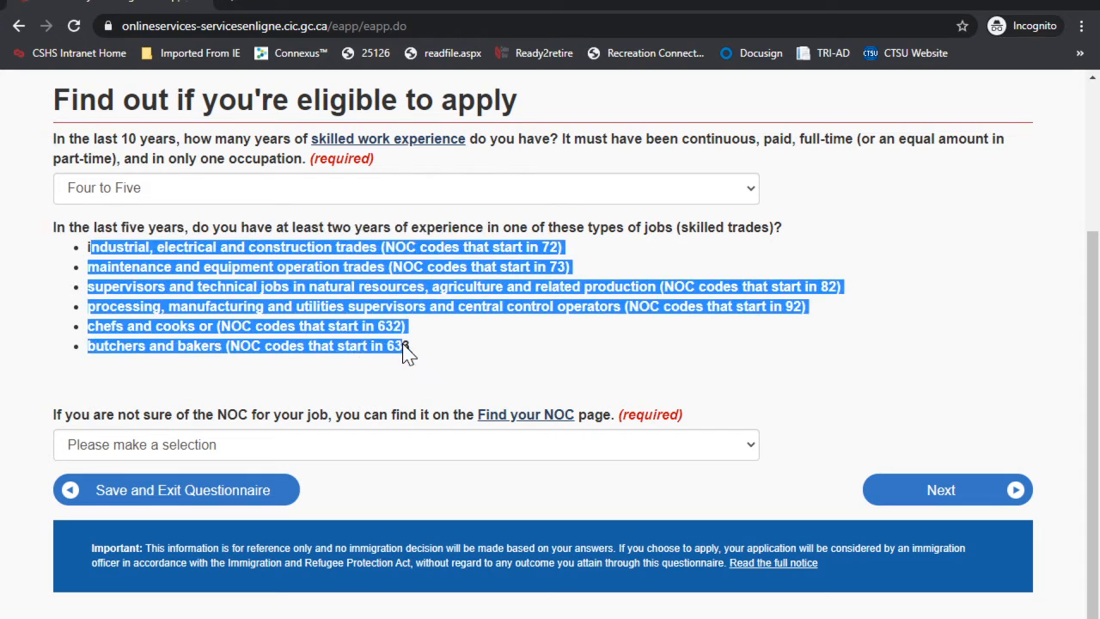
pyautogui.click(254, 452)
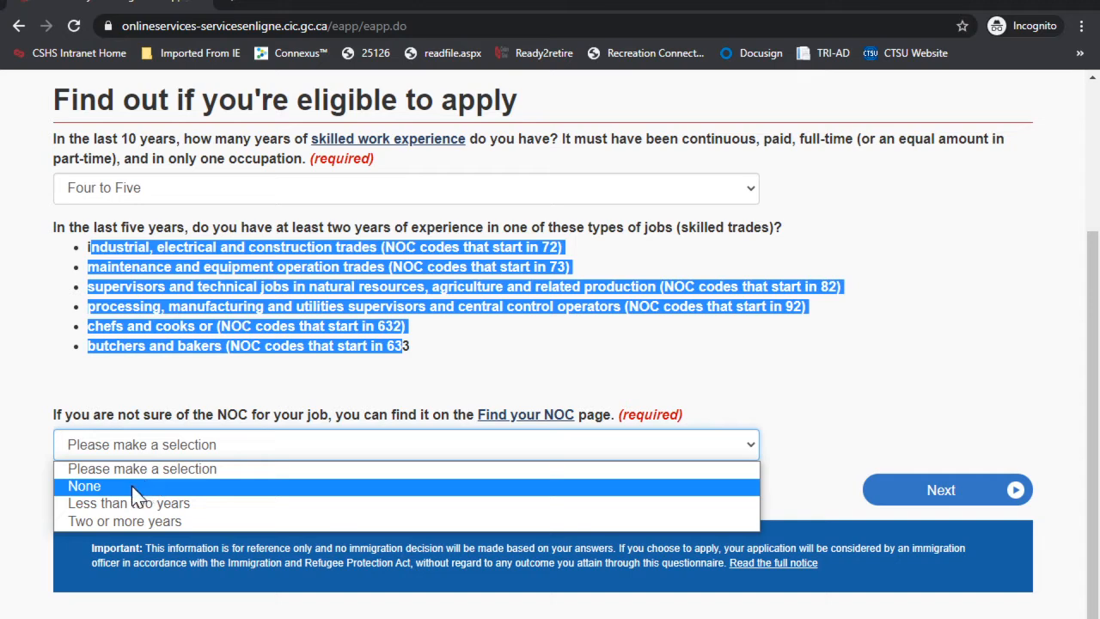
pyautogui.click(134, 486)
pyautogui.click(918, 487)
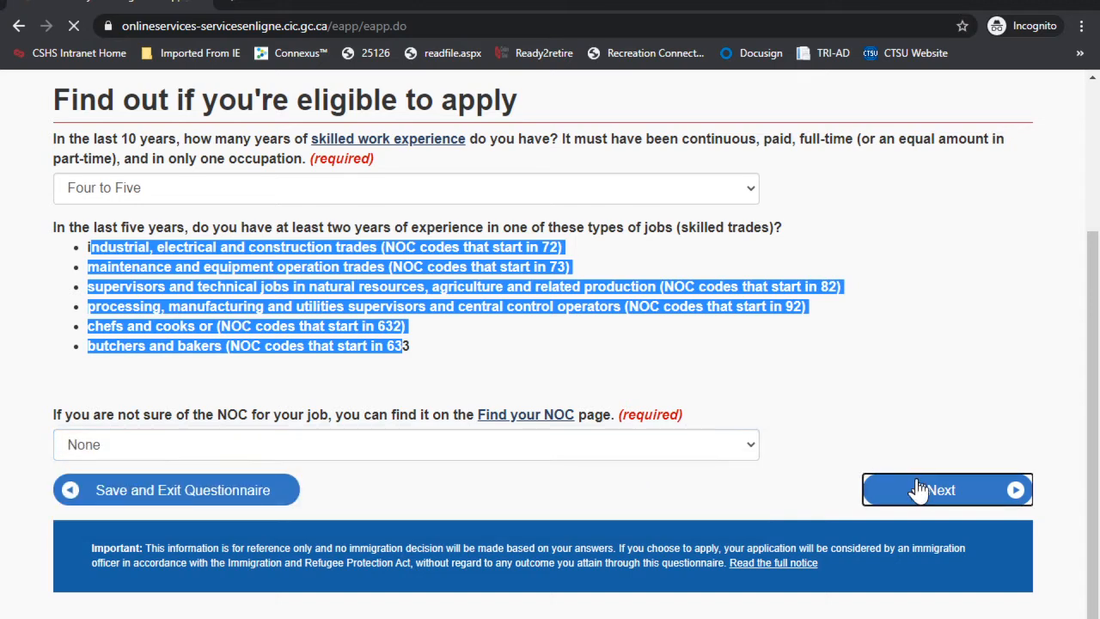
# Step: Select 16,135 - 19,835 settlement funds and 1 family member, then continue
pyautogui.scroll(-2, 516, 331)
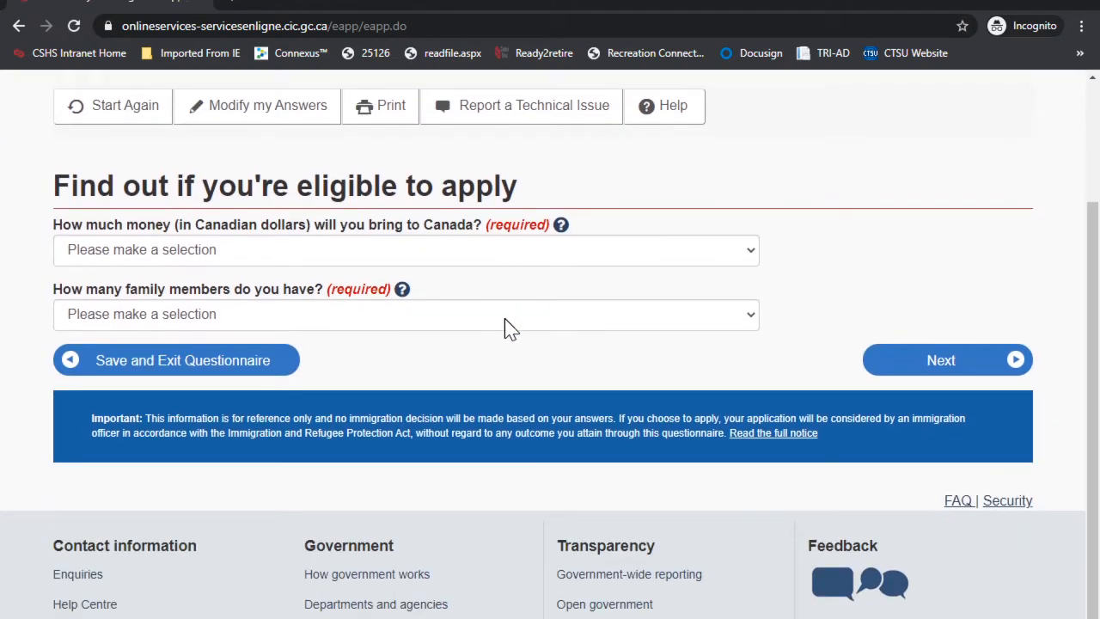
pyautogui.click(185, 257)
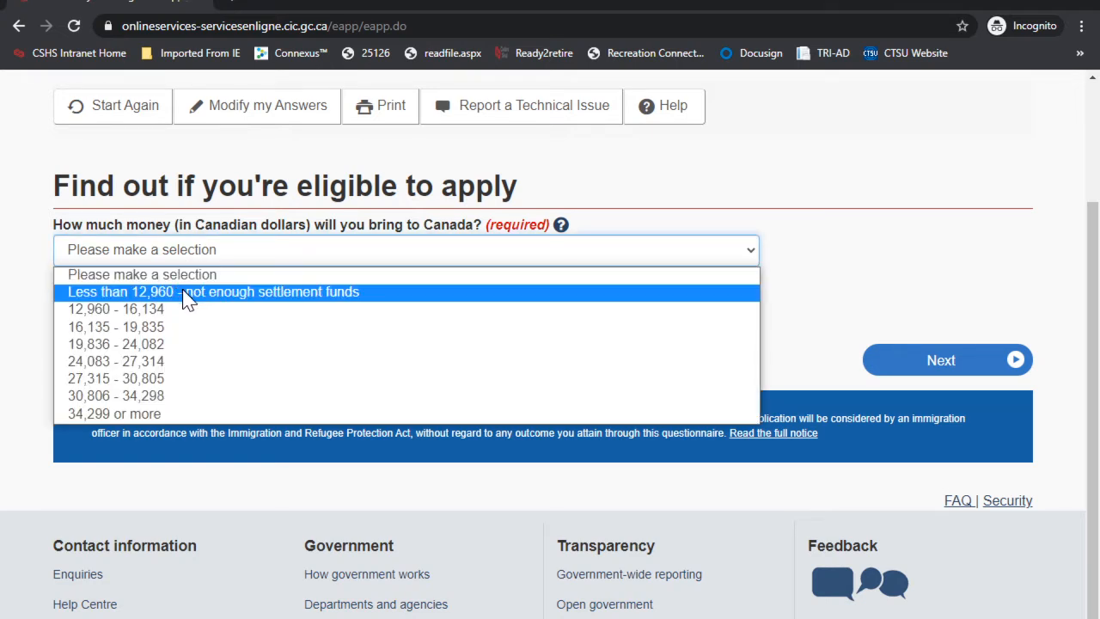
pyautogui.click(106, 324)
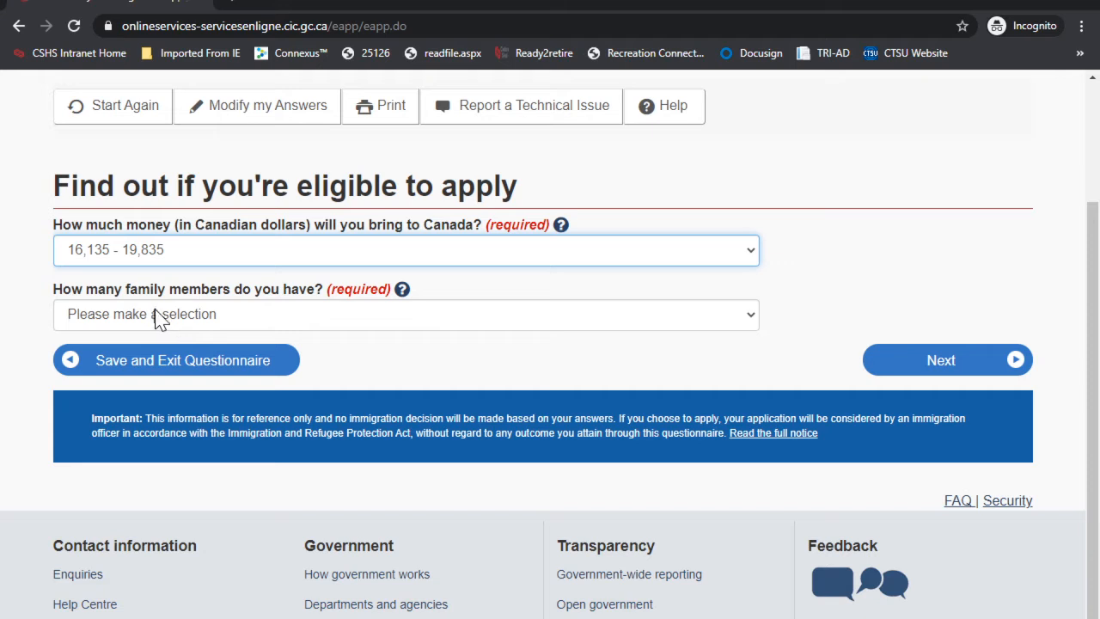
pyautogui.click(229, 323)
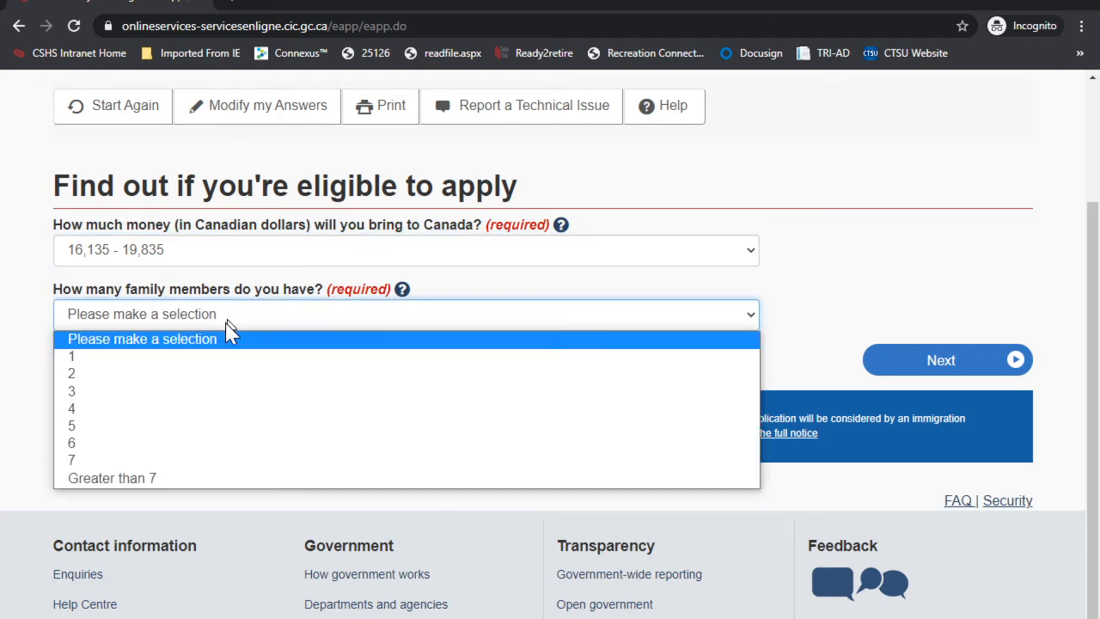
pyautogui.click(106, 357)
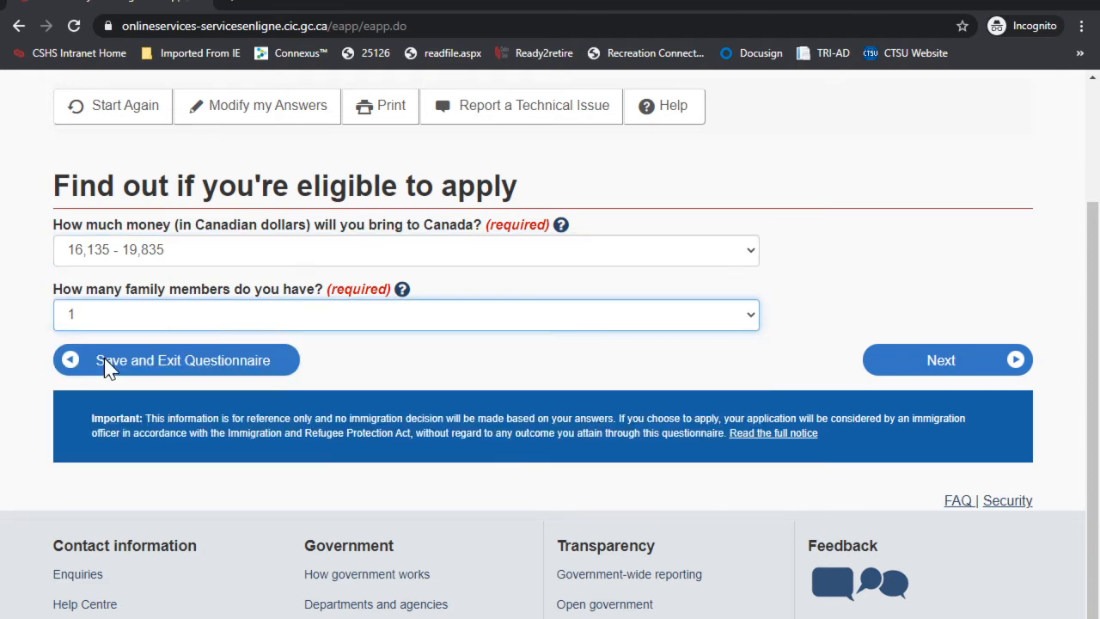
pyautogui.click(196, 323)
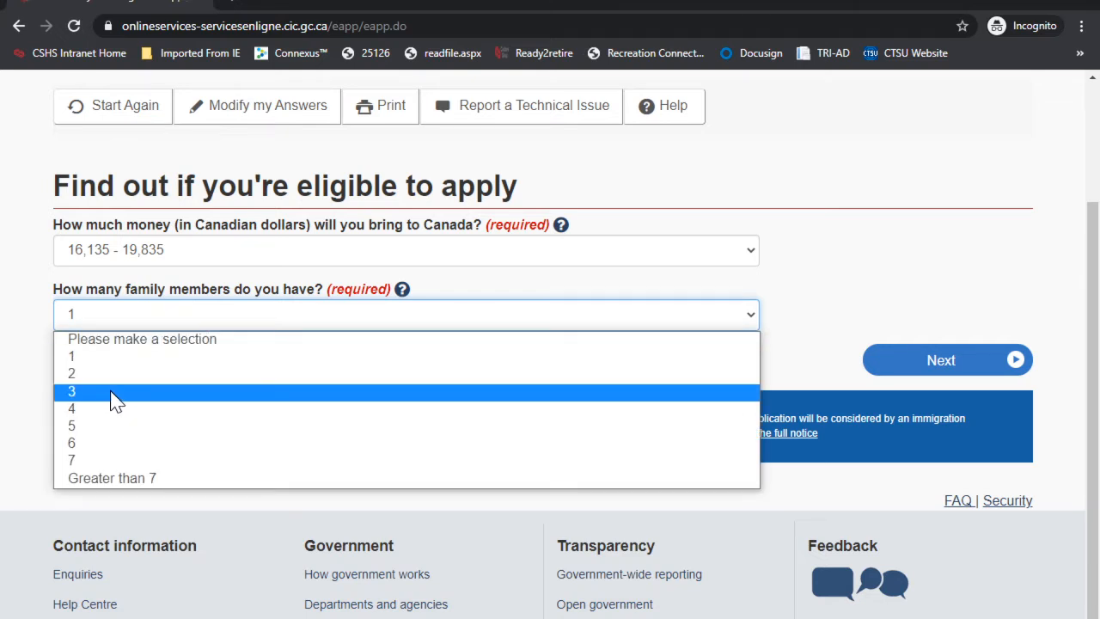
pyautogui.click(926, 369)
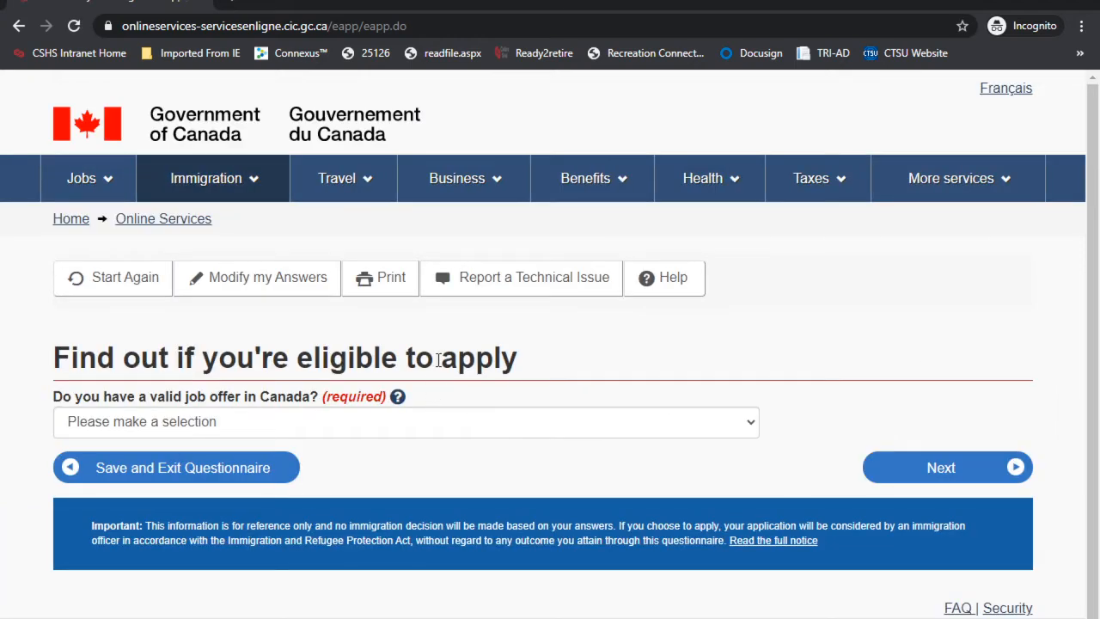
# Step: Answer No to having a valid job offer and continue
pyautogui.scroll(-2, 361, 344)
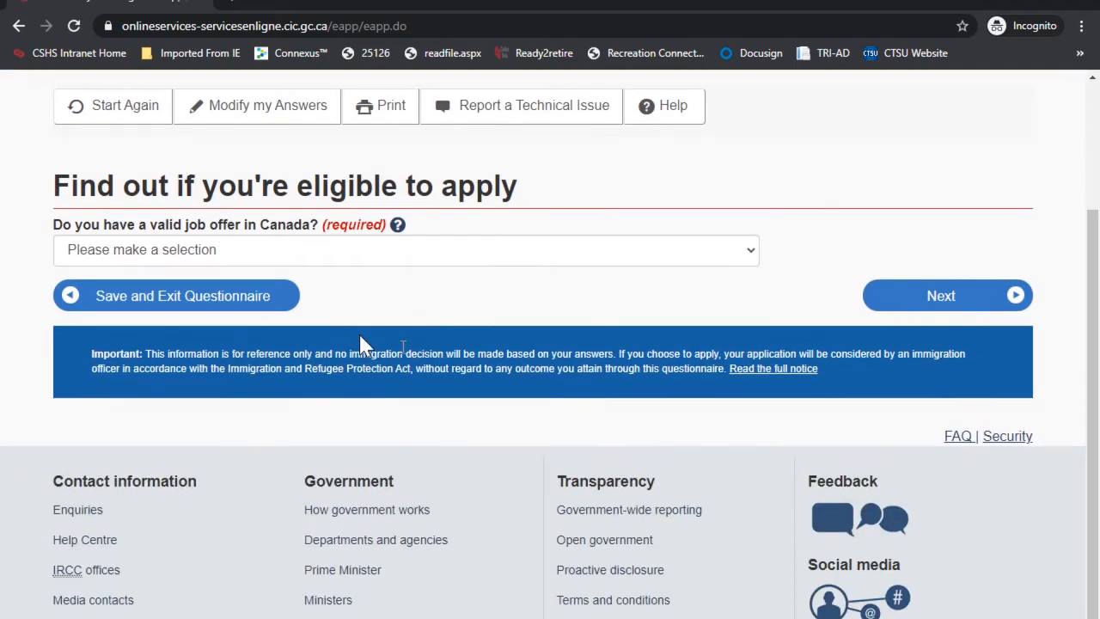
pyautogui.click(244, 249)
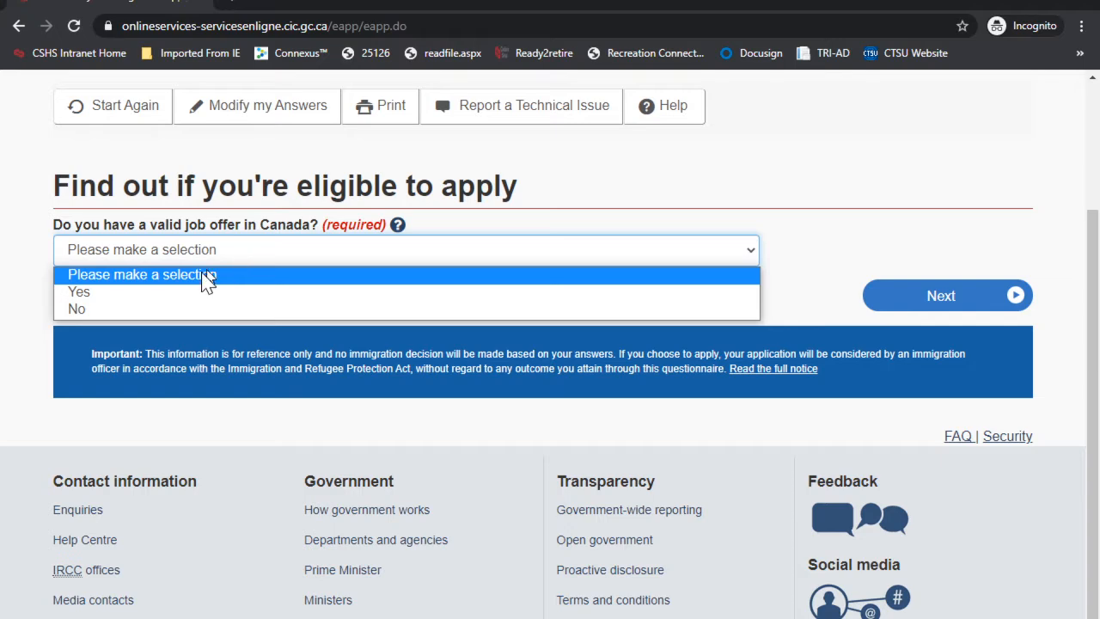
pyautogui.click(116, 308)
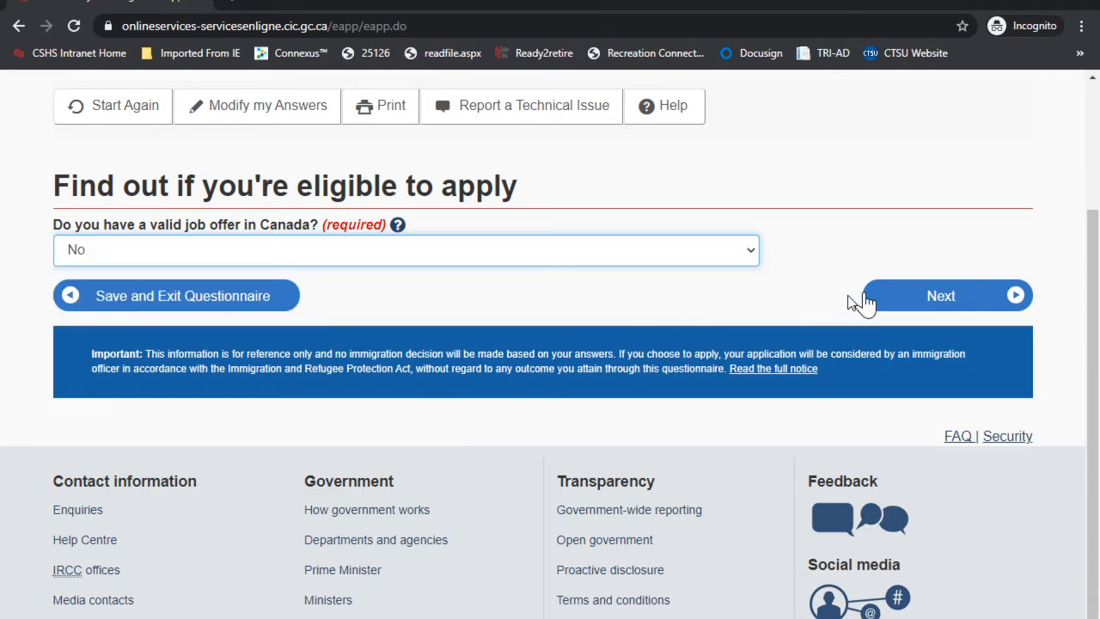
pyautogui.click(925, 299)
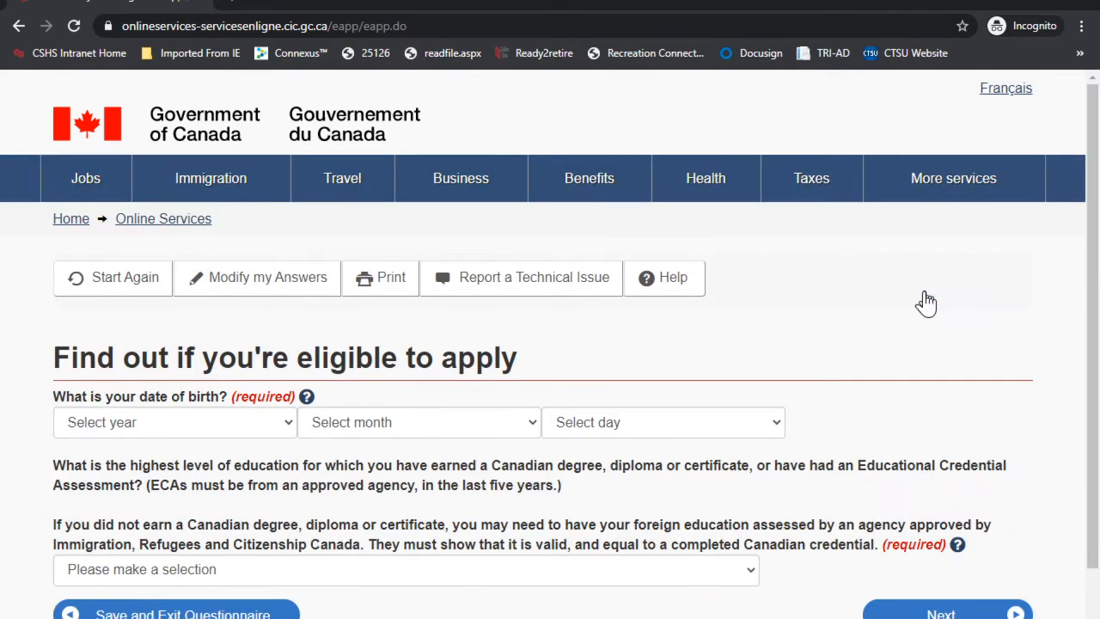
pyautogui.scroll(-2, 712, 289)
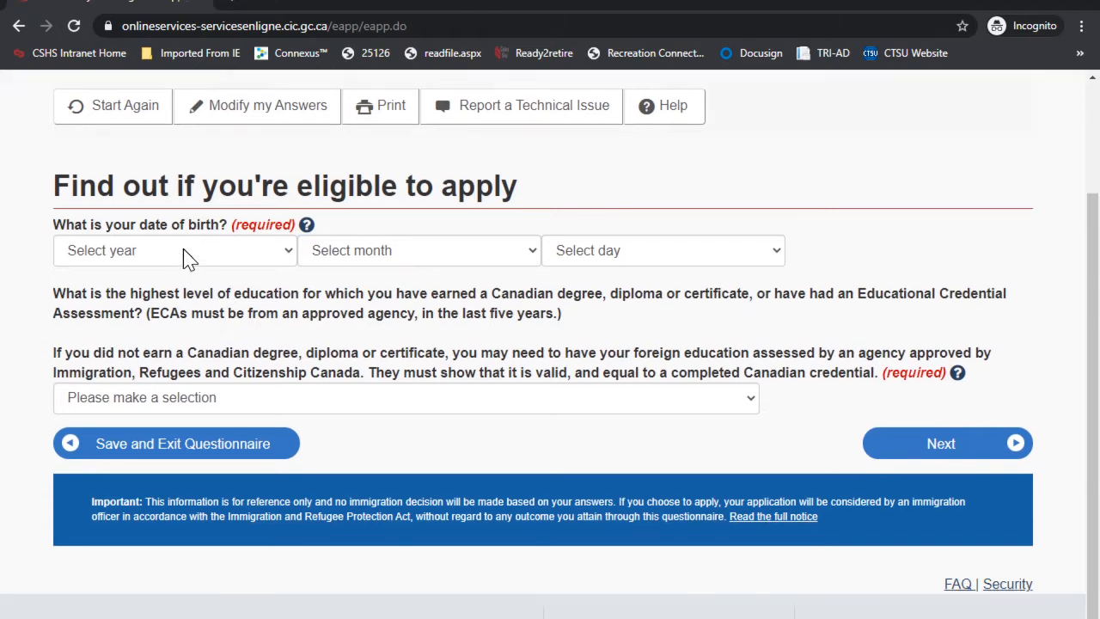
pyautogui.click(183, 249)
pyautogui.scroll(-6, 152, 373)
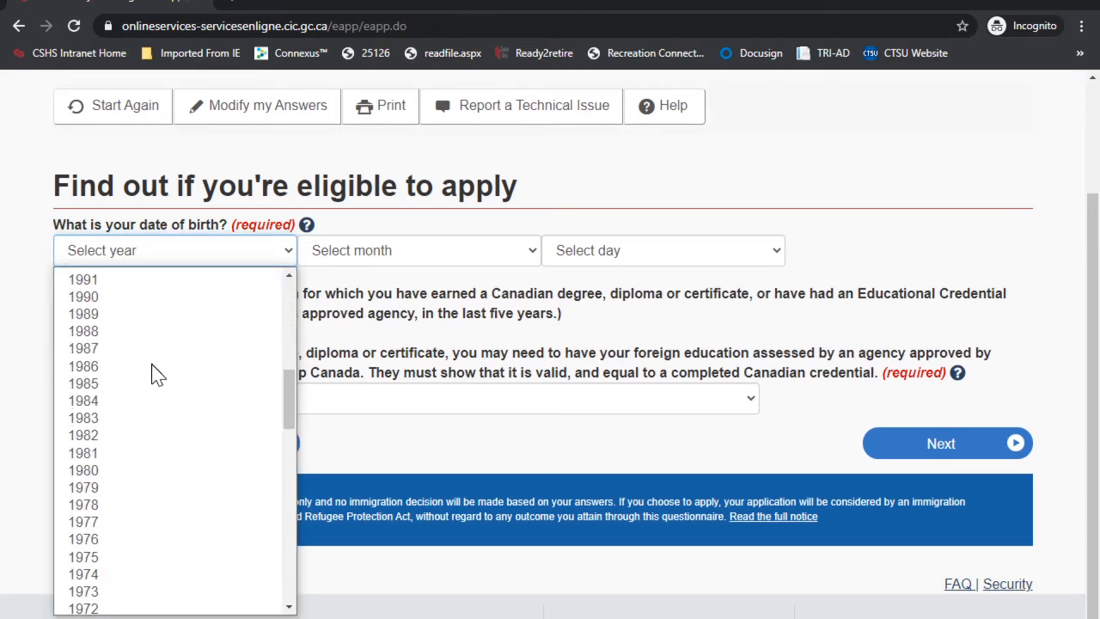
pyautogui.click(96, 298)
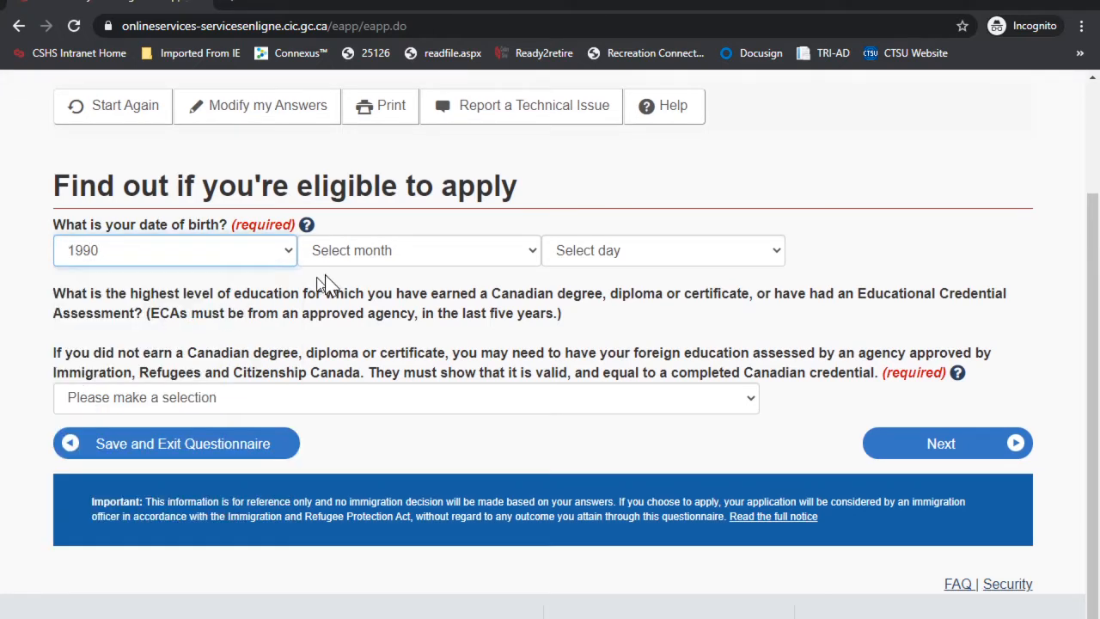
pyautogui.click(352, 252)
pyautogui.click(369, 341)
pyautogui.click(606, 252)
pyautogui.click(617, 329)
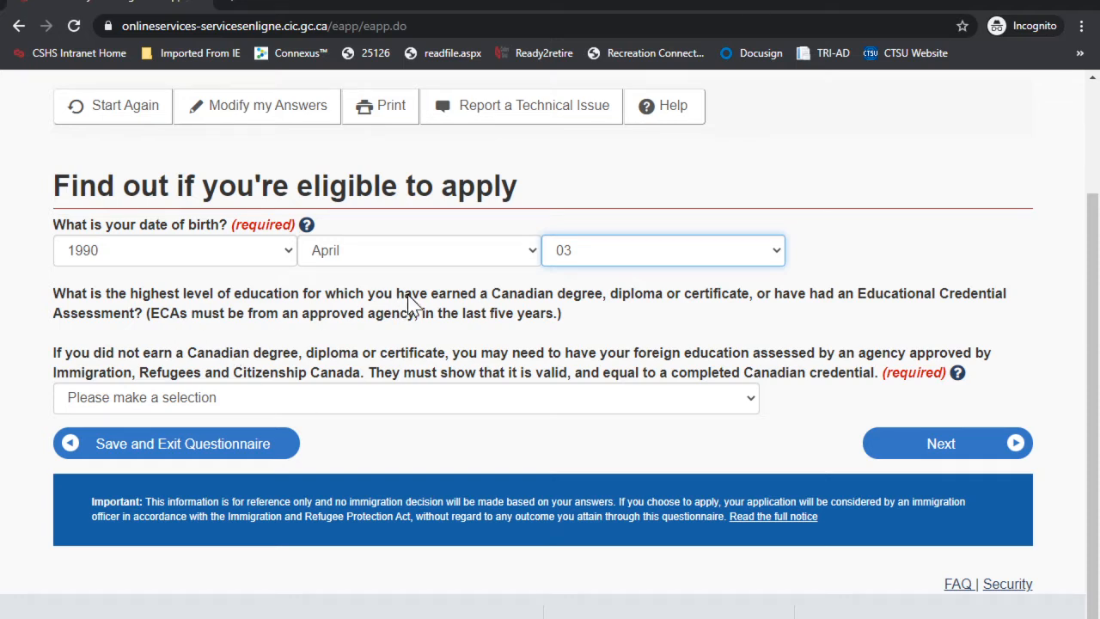
# Step: Choose Master's degree as highest education level and go to the next question
pyautogui.click(282, 397)
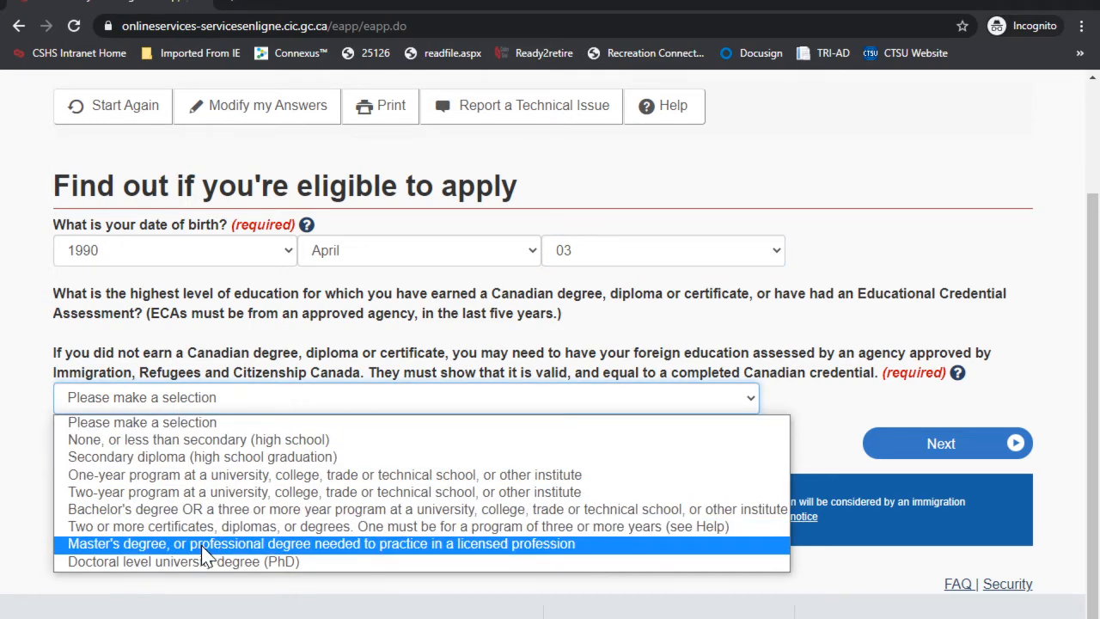
pyautogui.click(203, 544)
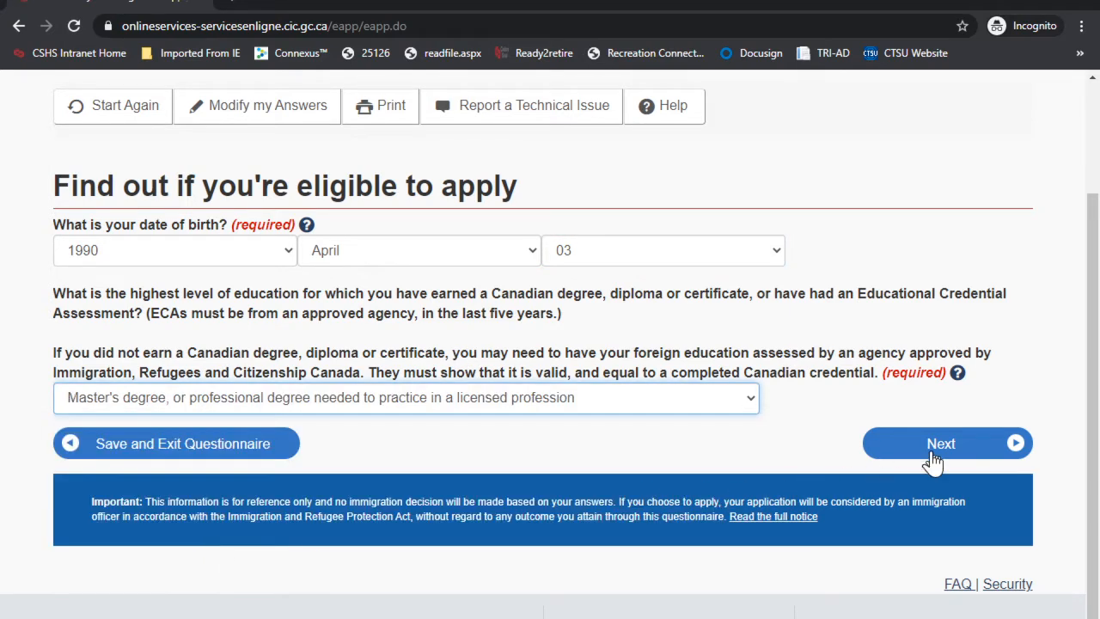
pyautogui.click(326, 400)
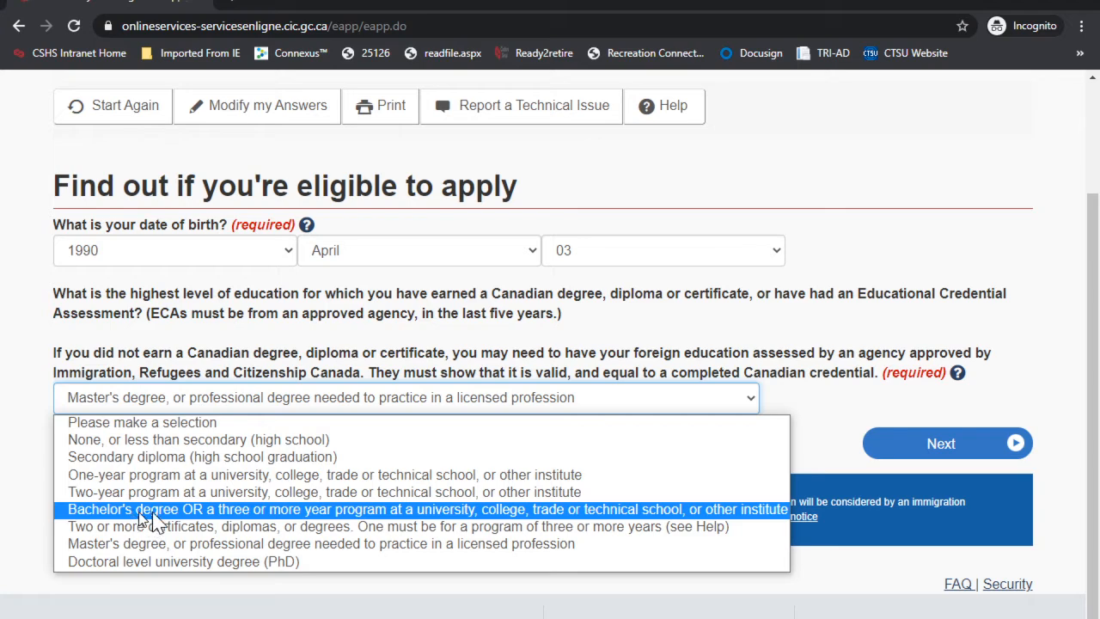
pyautogui.click(938, 448)
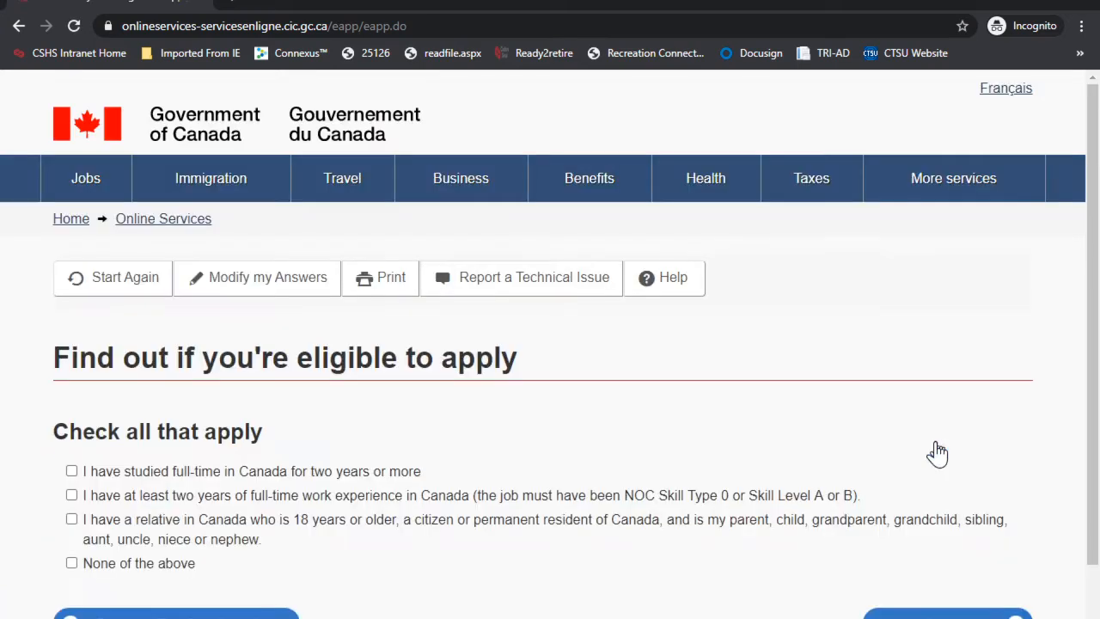
# Step: Answer None of the above for Canadian ties and continue
pyautogui.scroll(-1, 331, 443)
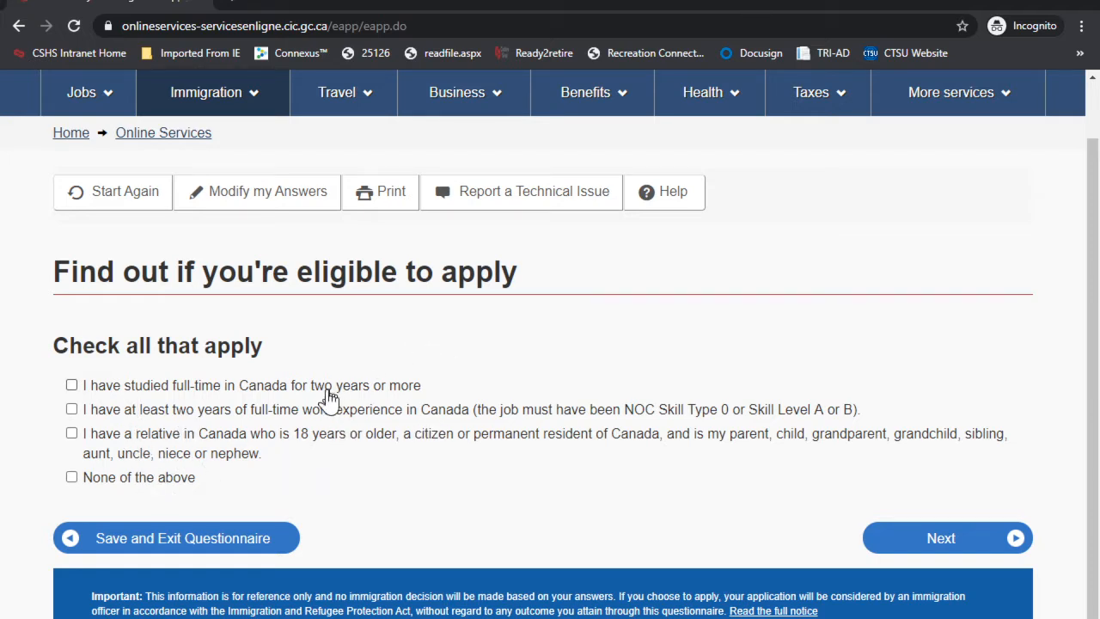
pyautogui.click(163, 478)
pyautogui.click(897, 539)
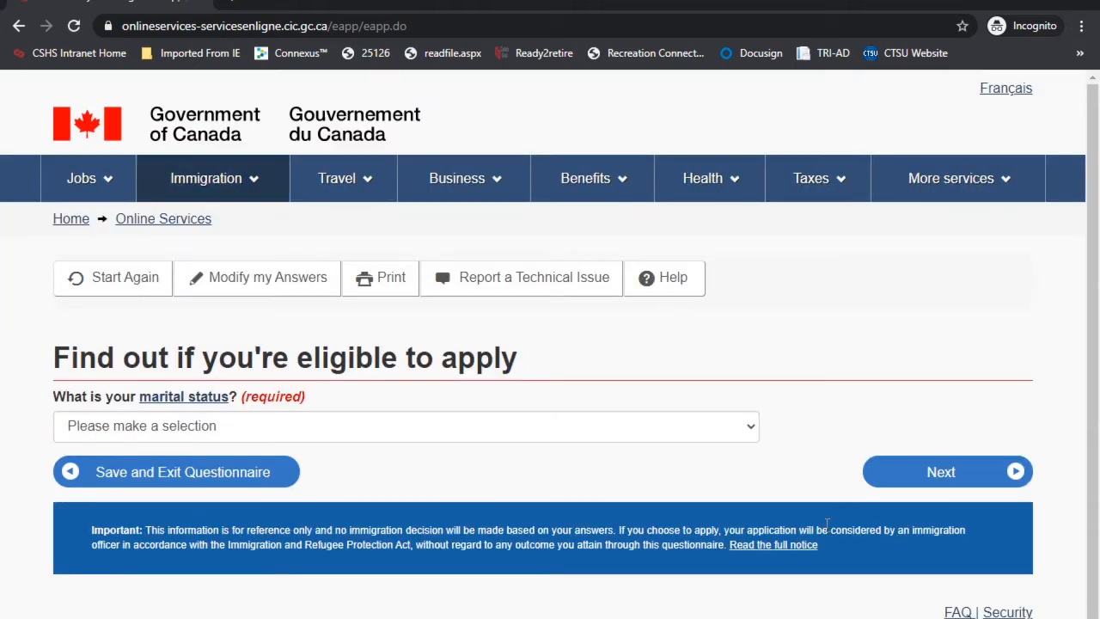
# Step: Choose Never Married/Single as marital status and submit for eligibility results
pyautogui.scroll(-1, 419, 391)
pyautogui.click(215, 341)
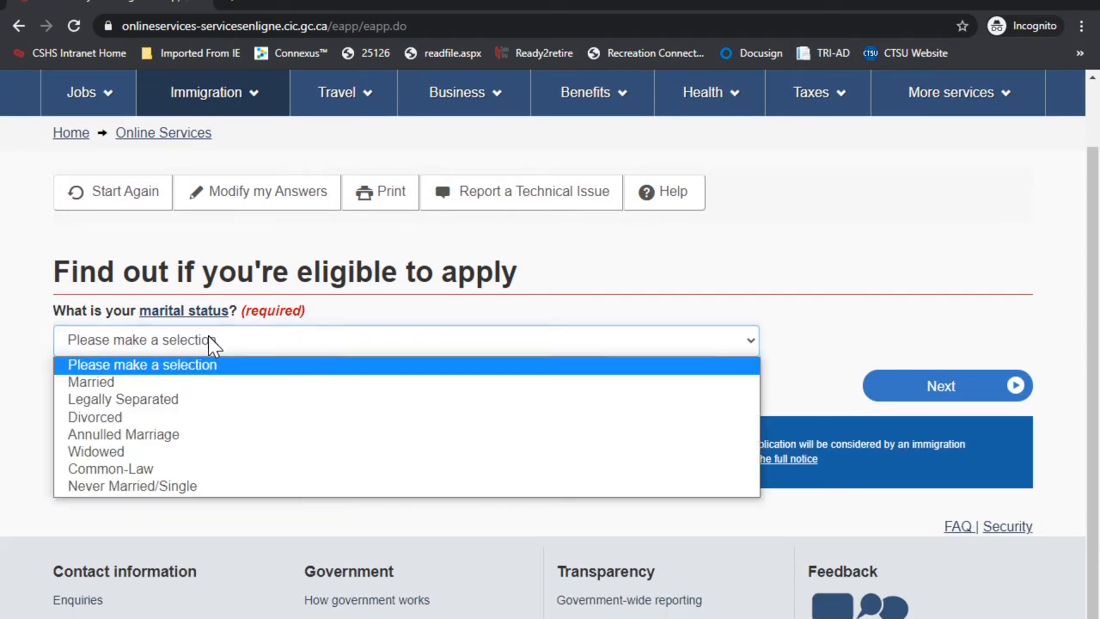
pyautogui.click(148, 486)
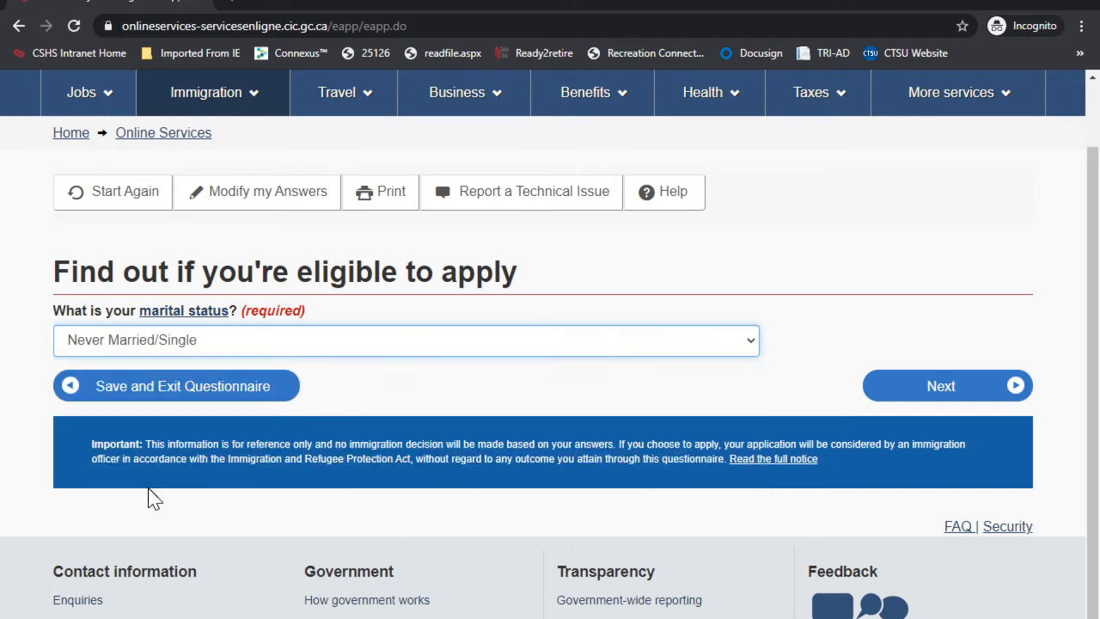
pyautogui.click(950, 399)
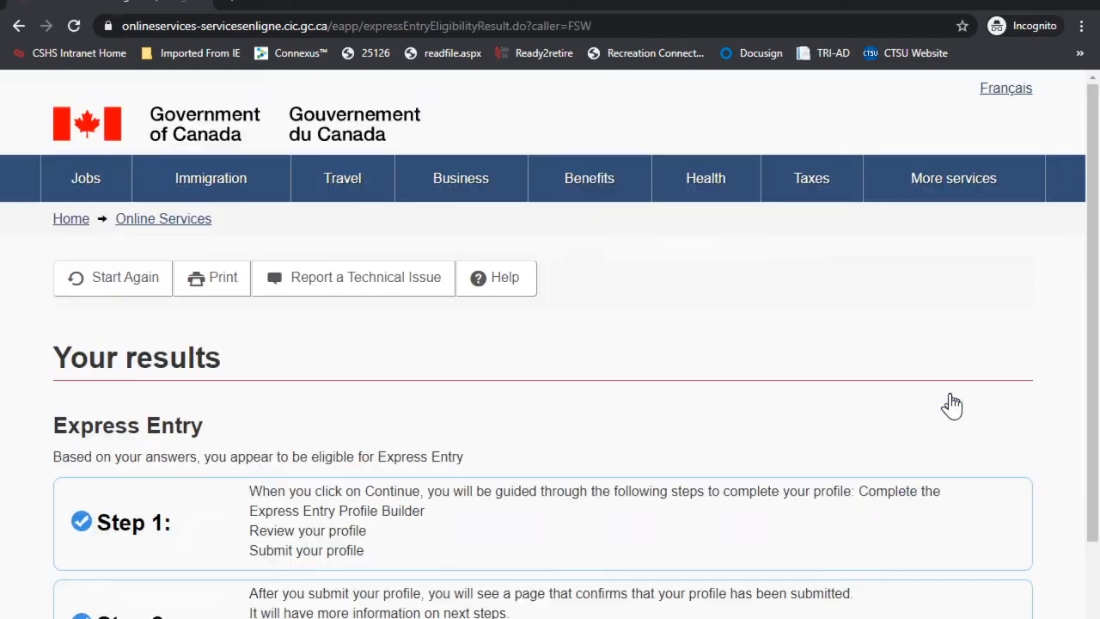
# Step: Review the results confirming Express Entry eligibility and continue to build the profile
pyautogui.scroll(-1, 494, 388)
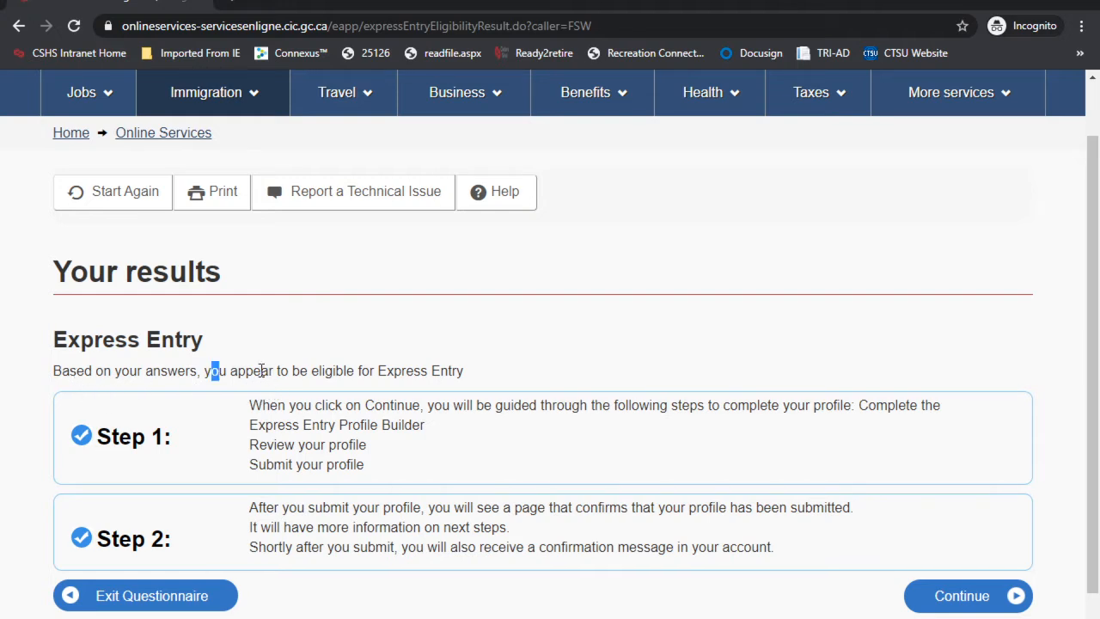
pyautogui.moveTo(261, 370); pyautogui.dragTo(468, 370)
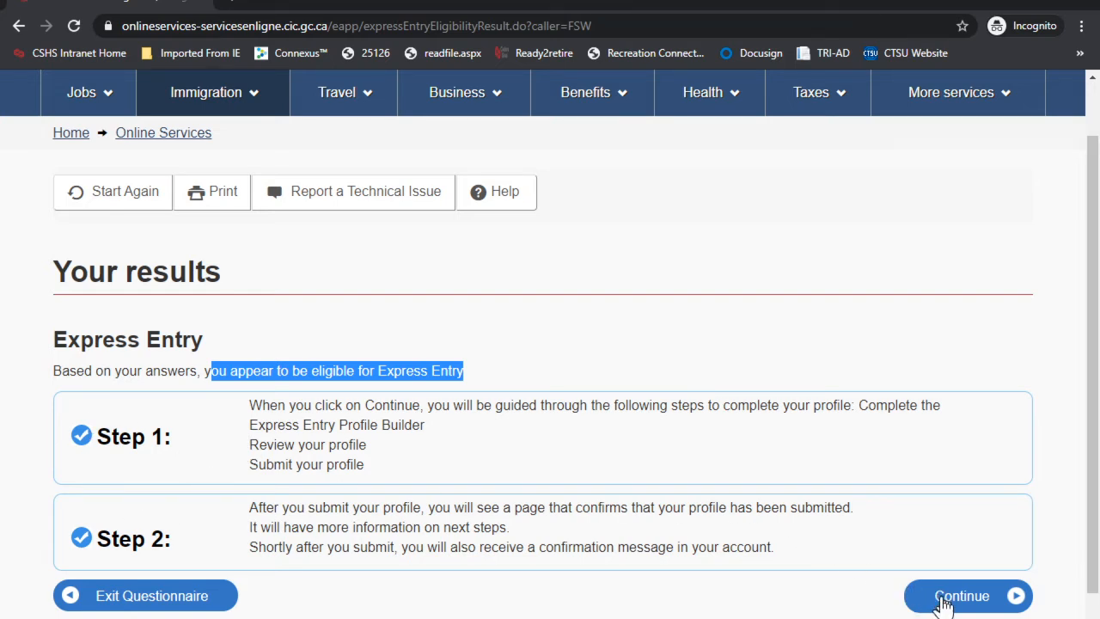
pyautogui.click(942, 600)
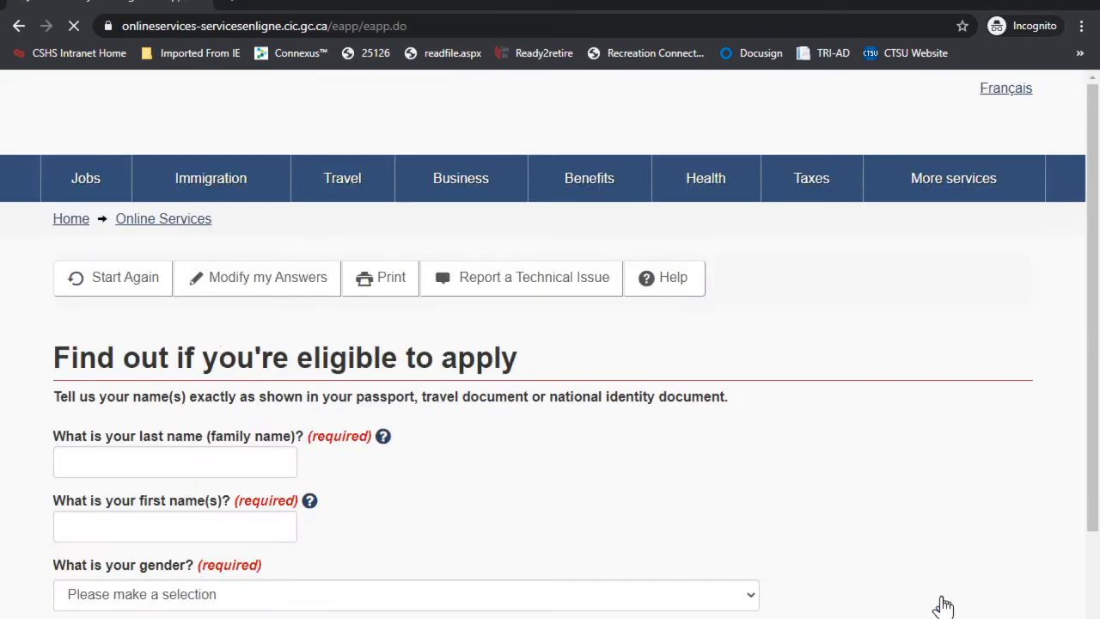
# Step: Enter the applicant's last name and first name
pyautogui.scroll(-2, 436, 472)
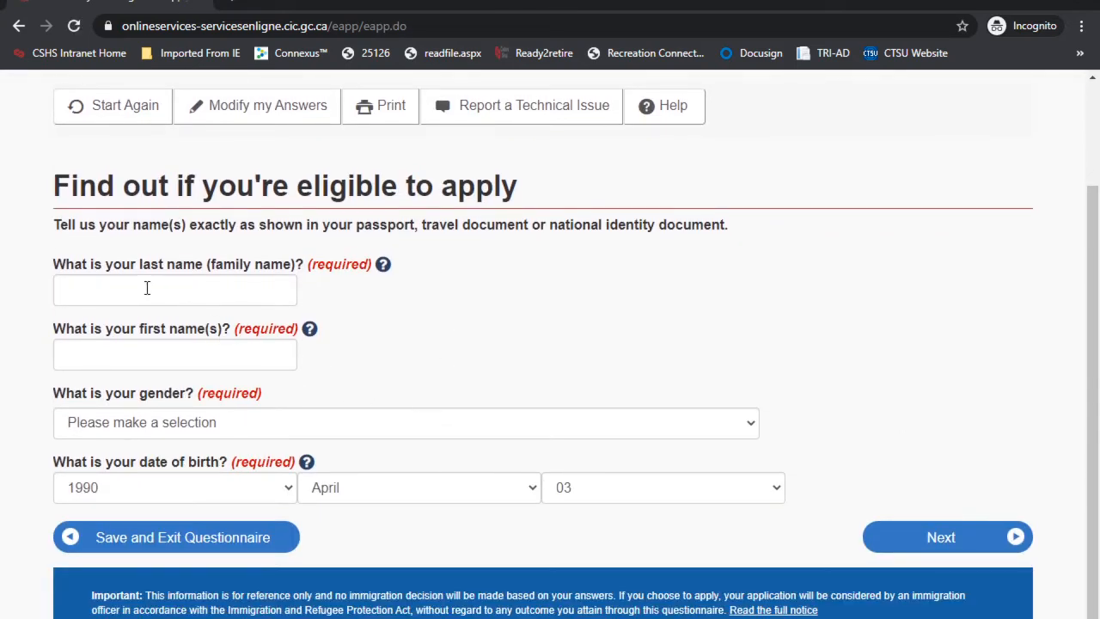
pyautogui.click(144, 288)
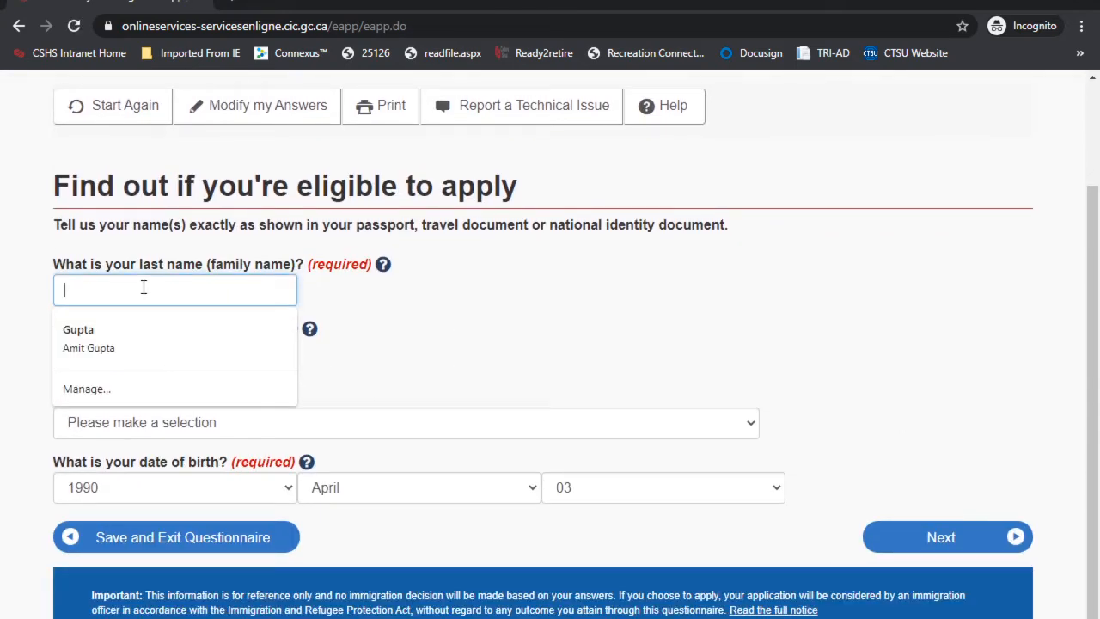
pyautogui.write('World')
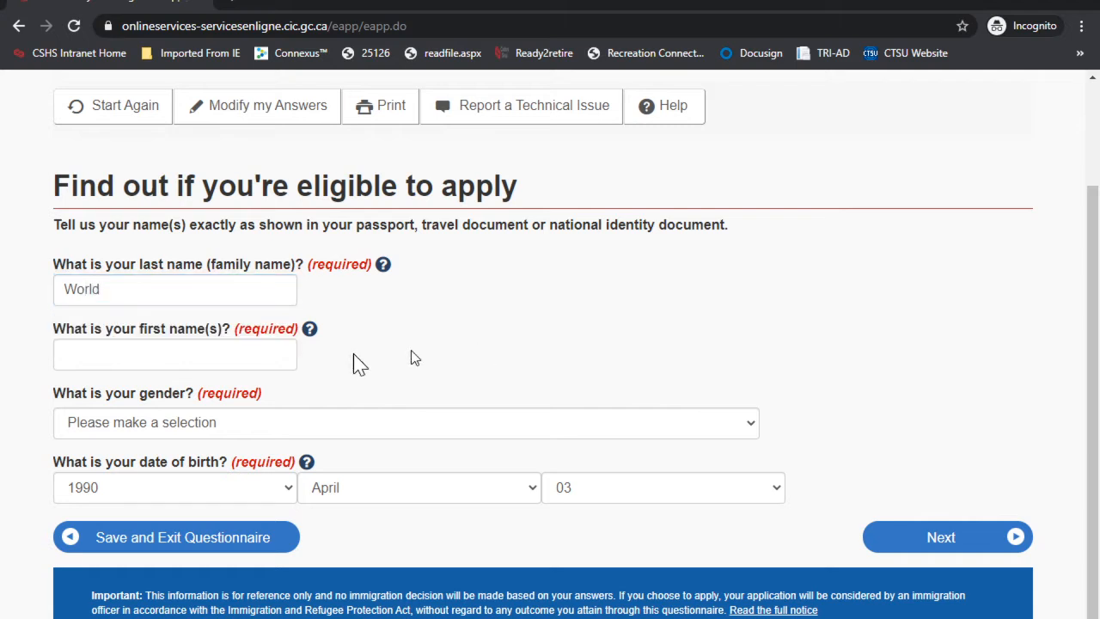
pyautogui.click(146, 362)
pyautogui.write('Happy')
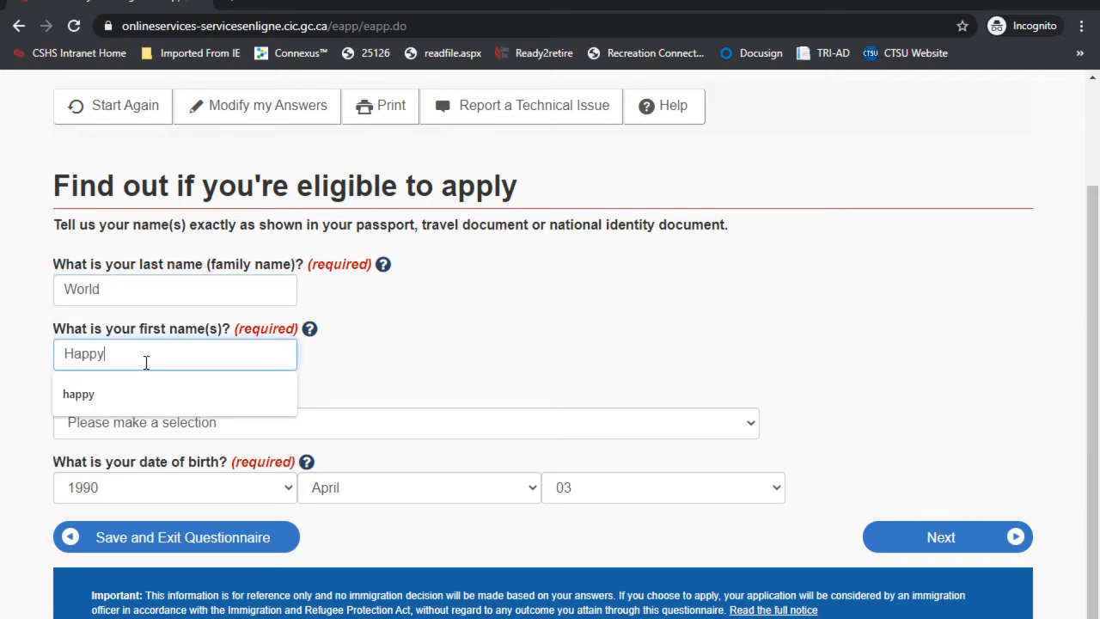
pyautogui.click(392, 340)
# Step: Choose Male as gender and submit the name details
pyautogui.scroll(-1, 343, 343)
pyautogui.click(172, 336)
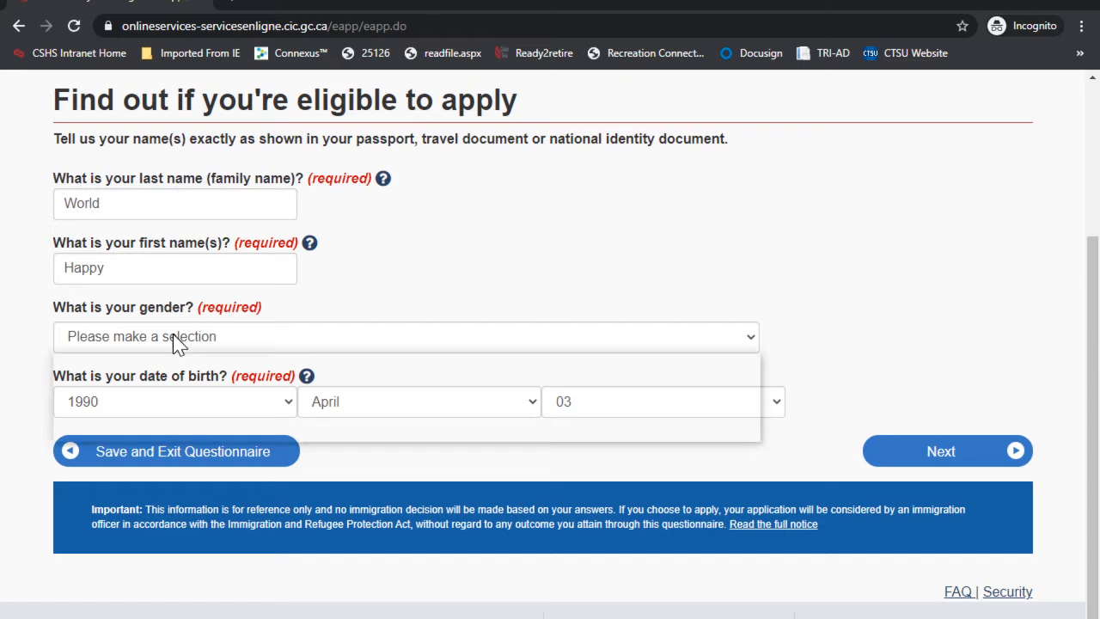
pyautogui.click(114, 397)
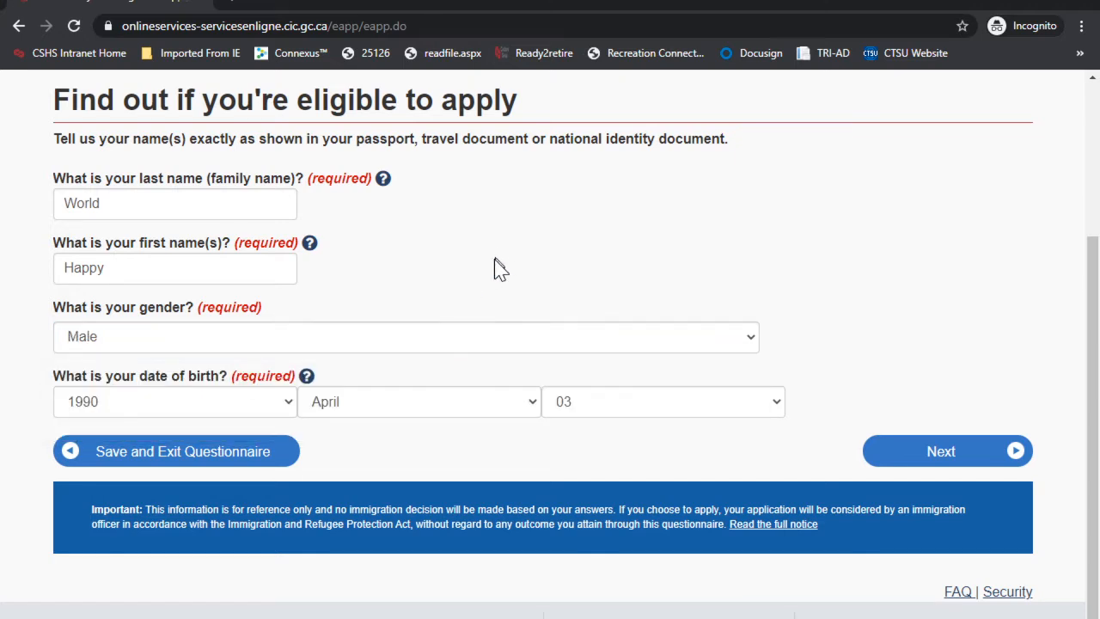
pyautogui.click(936, 453)
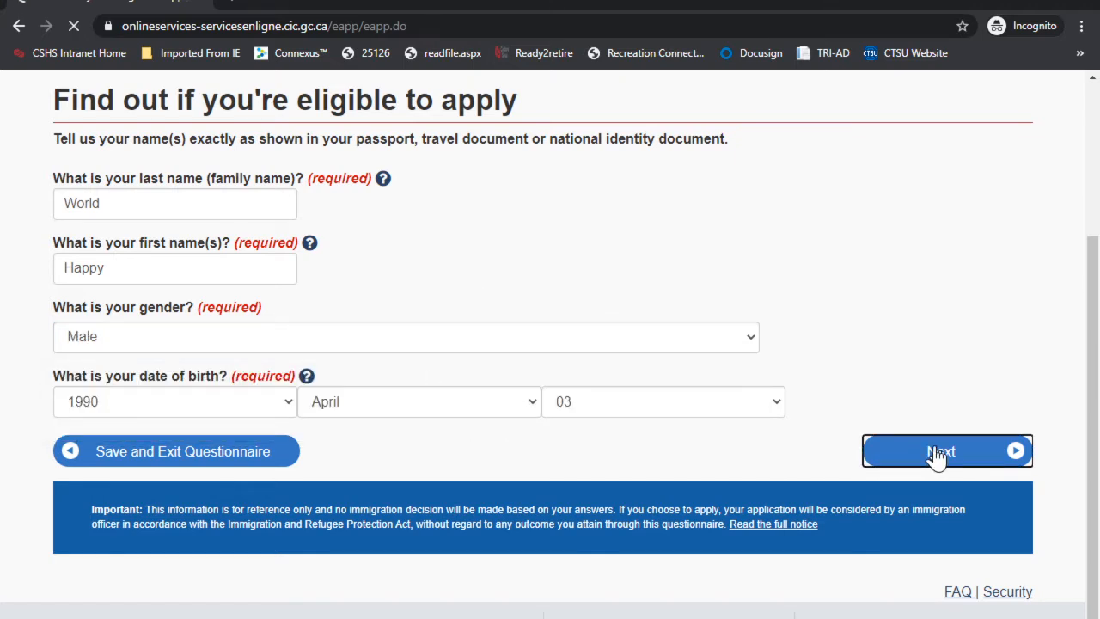
# Step: Choose Never Married/Single as marital status and submit to reach the profile checklist
pyautogui.scroll(-2, 420, 377)
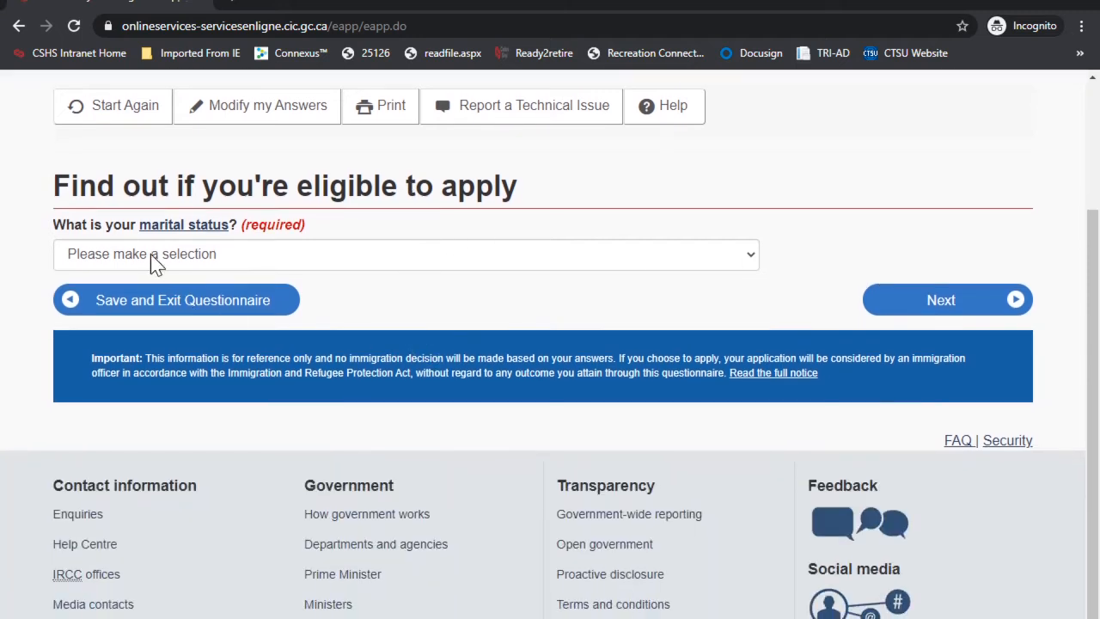
pyautogui.click(151, 254)
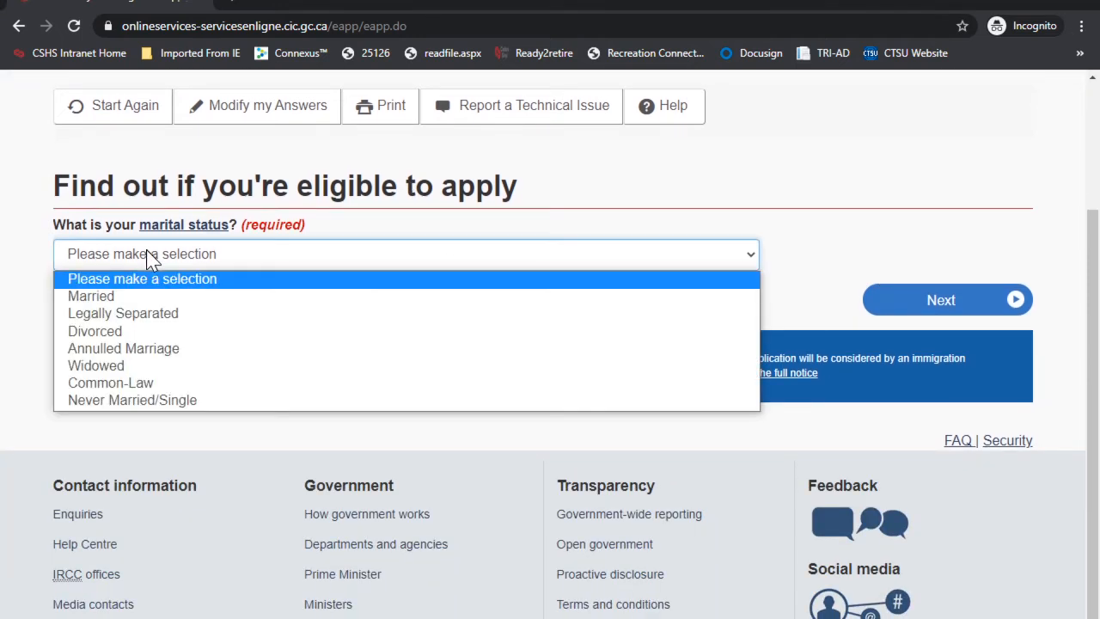
pyautogui.click(158, 400)
pyautogui.click(893, 311)
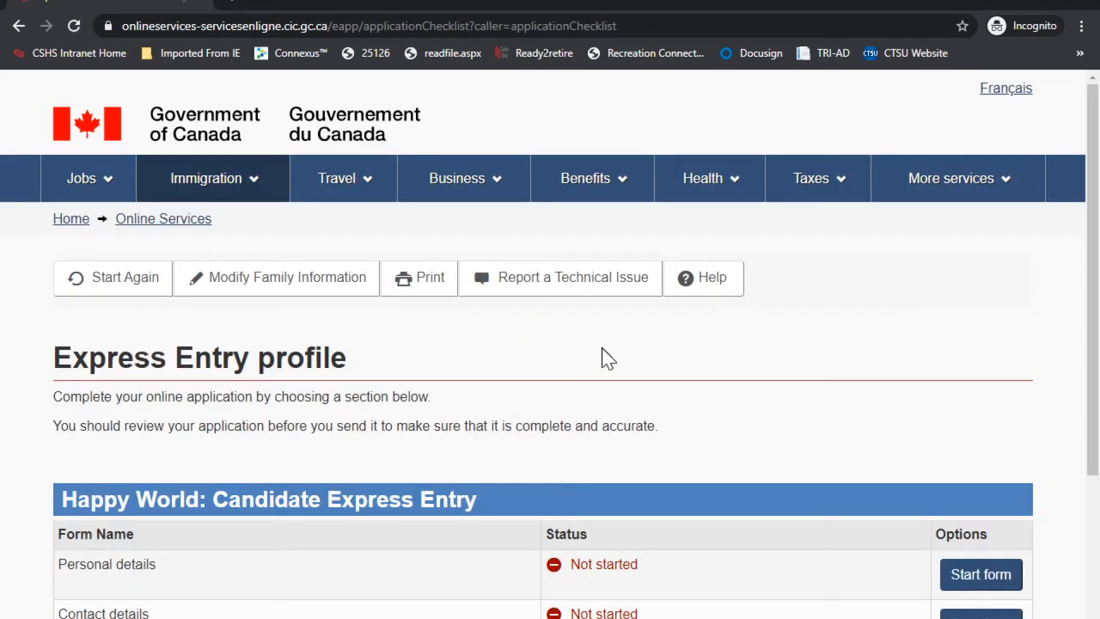
# Step: Start the Personal details form and move to the Personal description section
pyautogui.moveTo(52, 359); pyautogui.dragTo(348, 359)
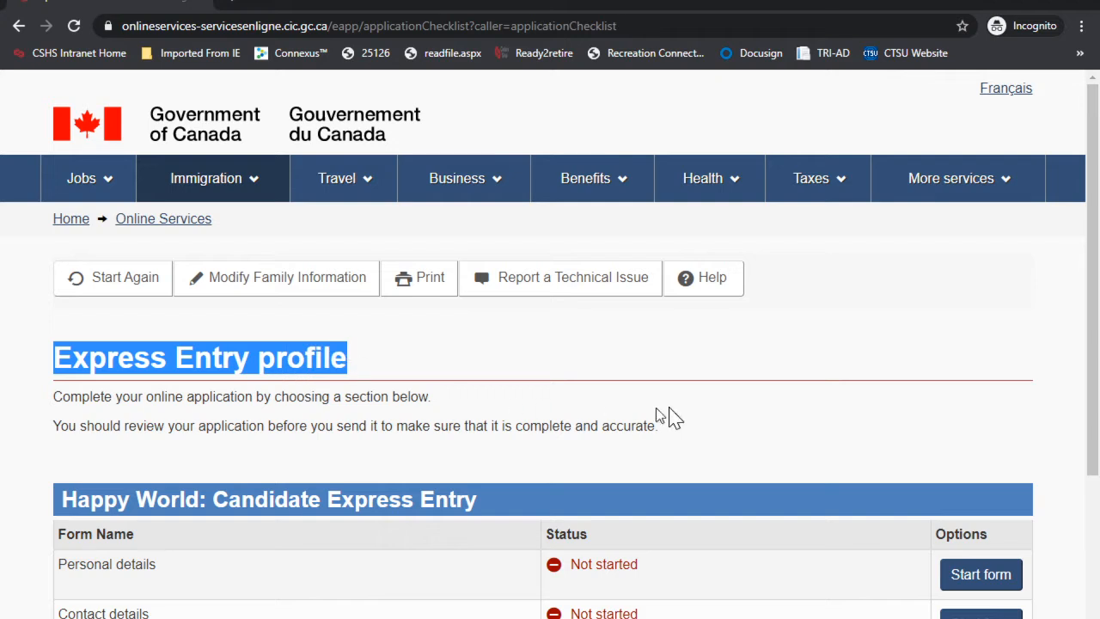
pyautogui.scroll(-3, 662, 417)
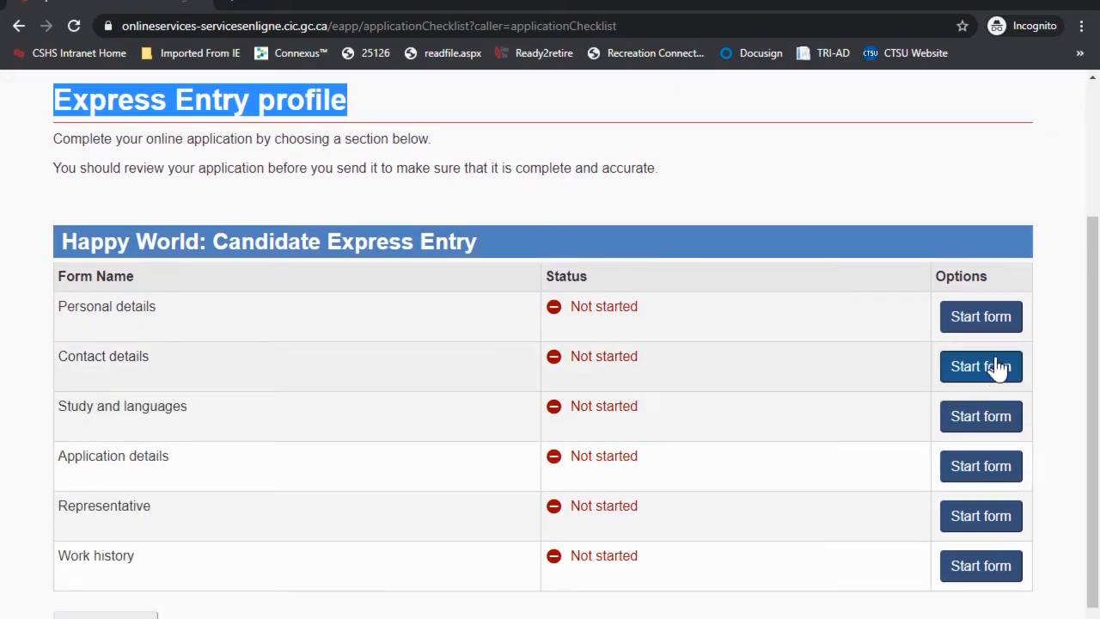
pyautogui.click(982, 319)
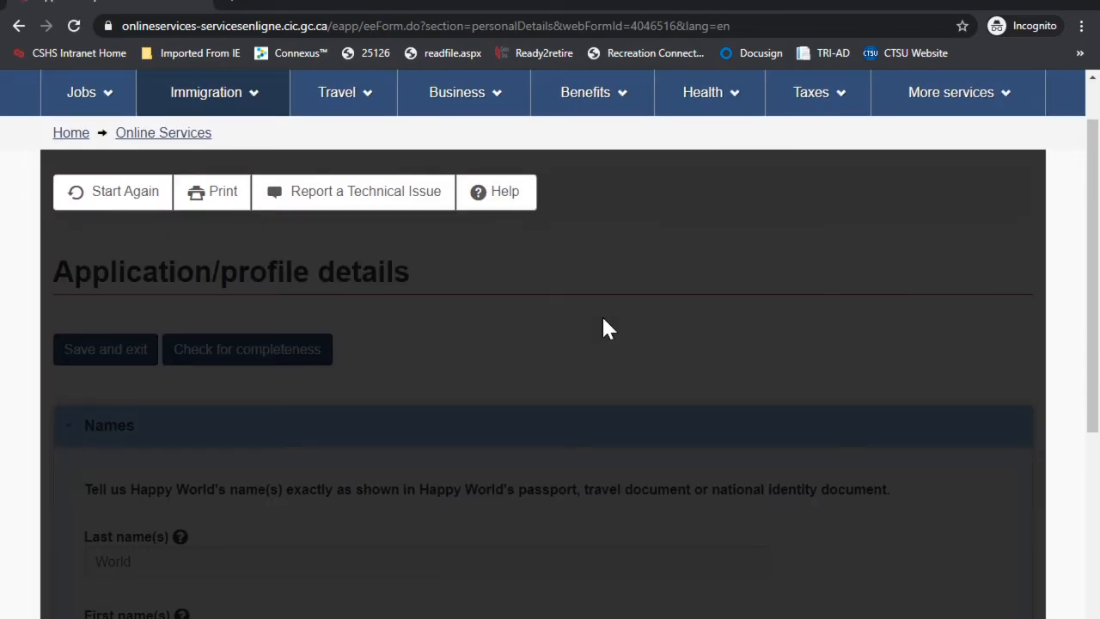
pyautogui.scroll(-1, 603, 318)
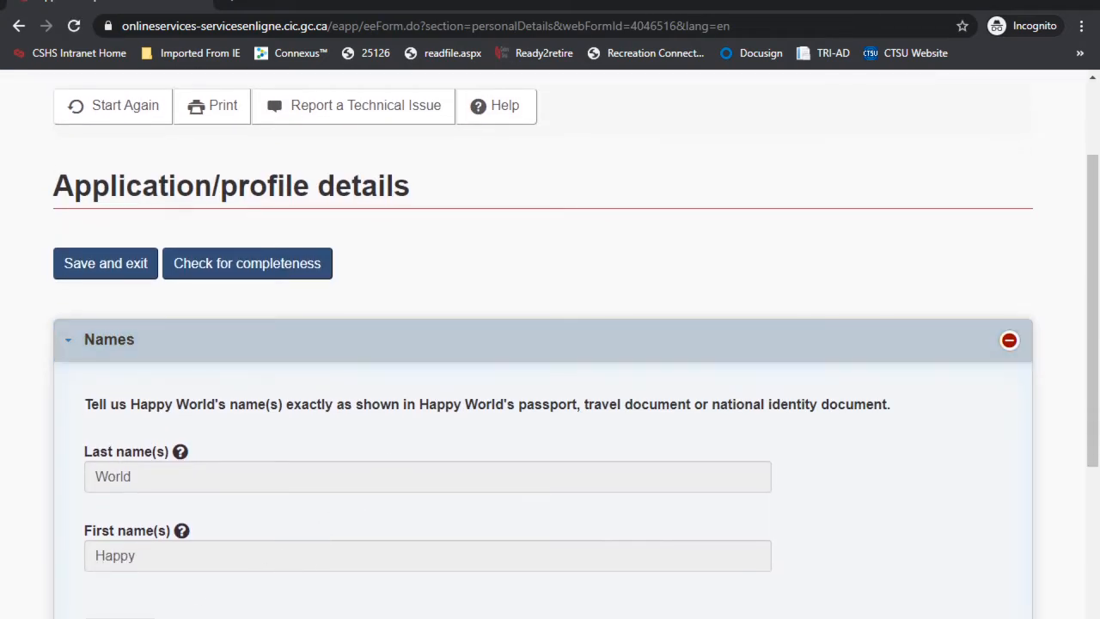
pyautogui.click(120, 617)
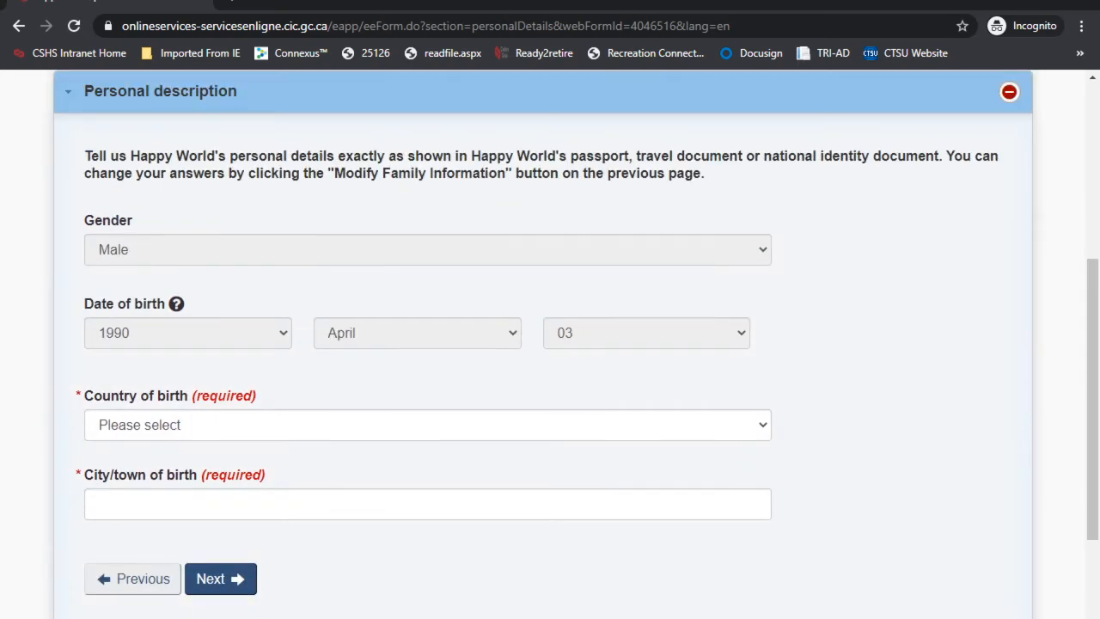
# Step: Set country of birth to India and city of birth to Mumbai, then save
pyautogui.click(138, 422)
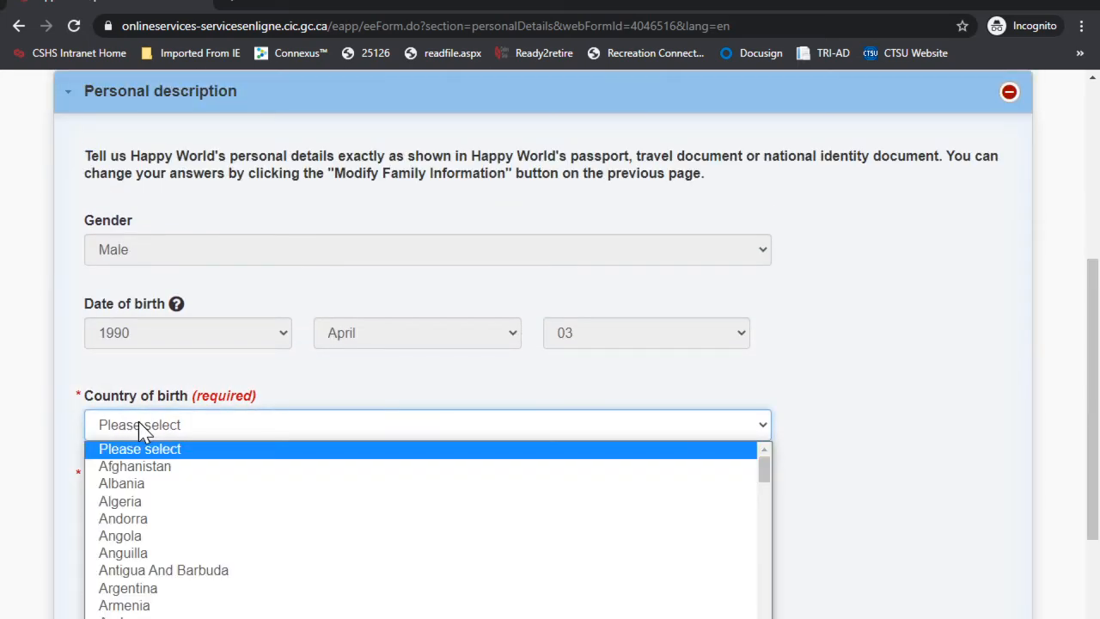
pyautogui.write('India')
pyautogui.press('Return')
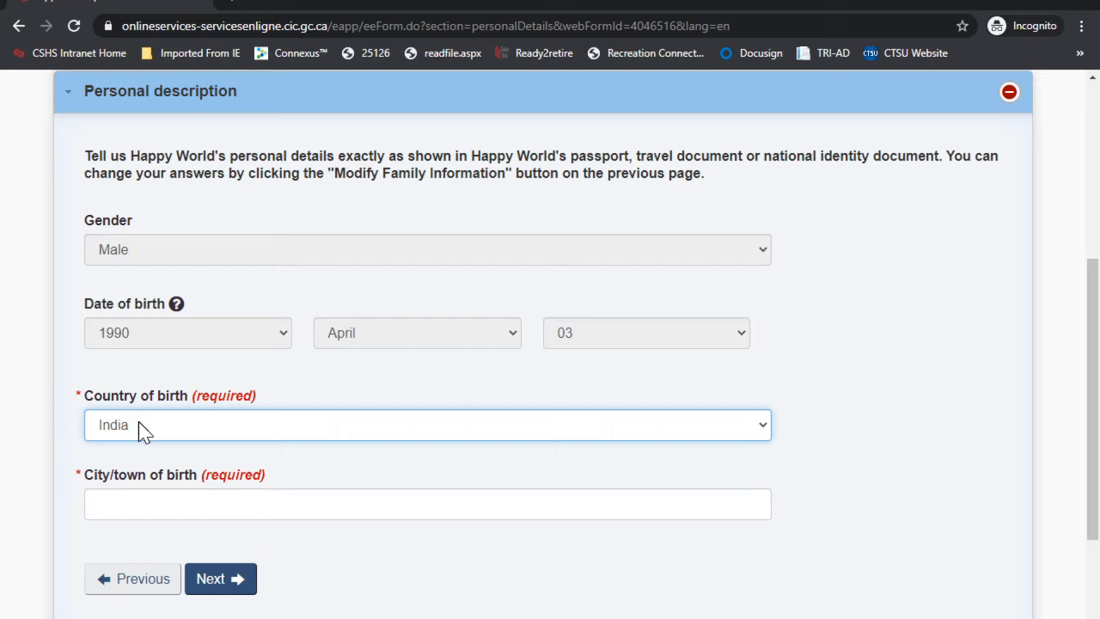
pyautogui.click(175, 506)
pyautogui.write('Mumbai')
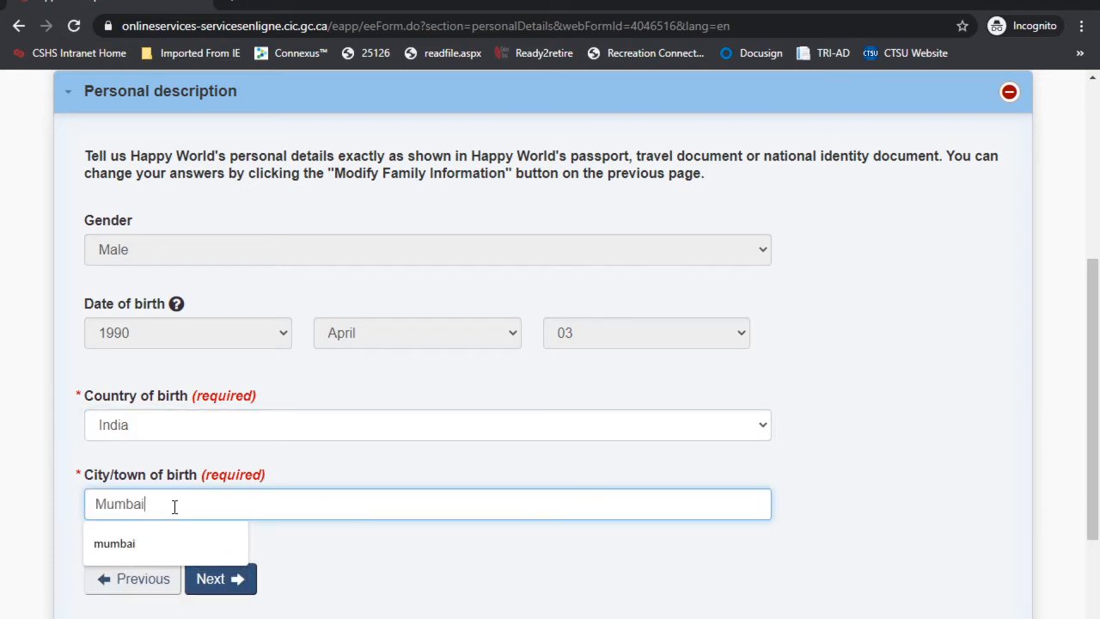
pyautogui.click(221, 581)
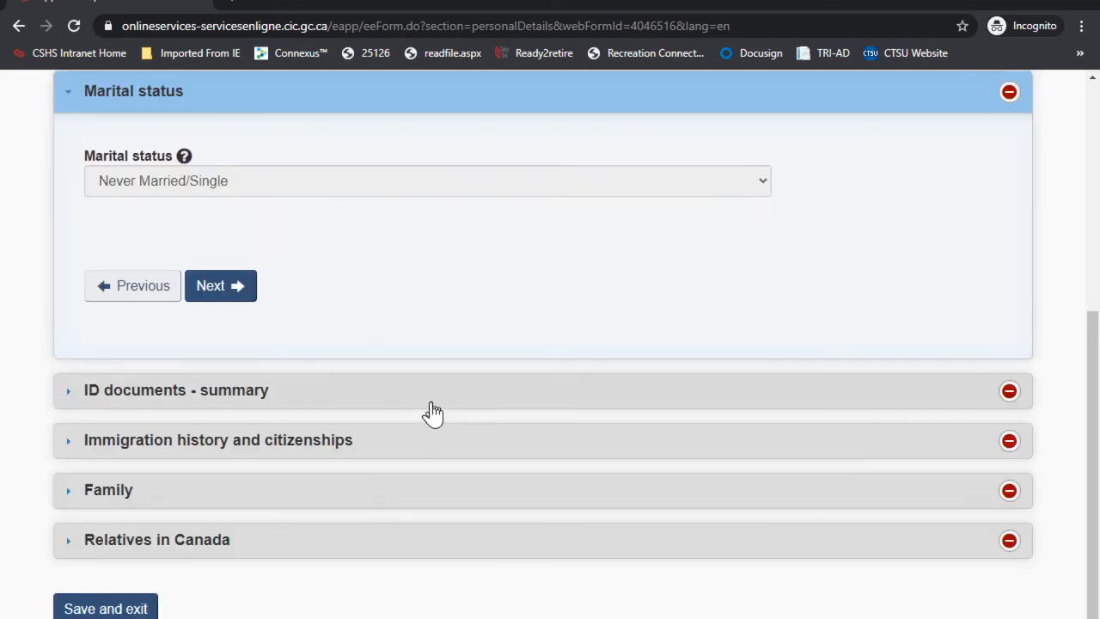
# Step: Answer Yes to having a passport and enter the passport document number
pyautogui.click(217, 289)
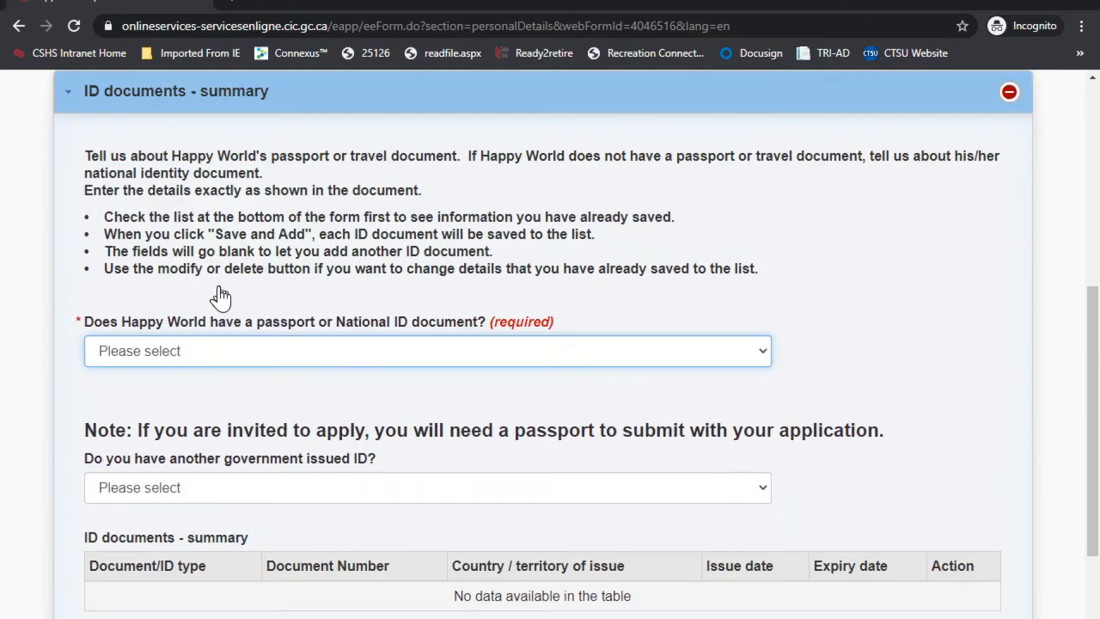
pyautogui.click(219, 348)
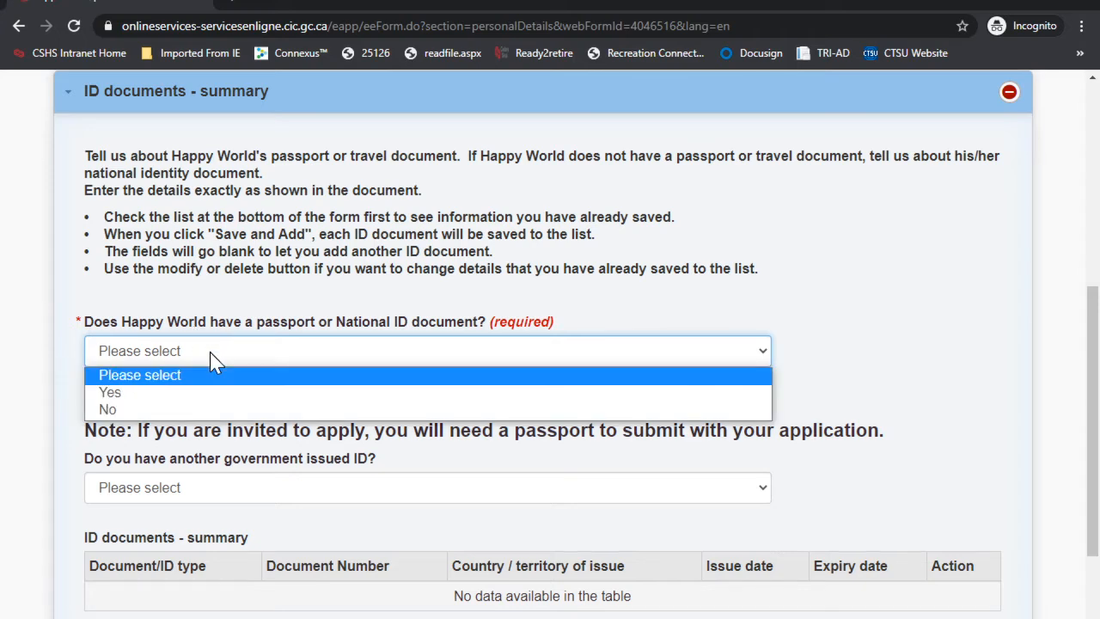
pyautogui.click(144, 393)
pyautogui.scroll(-2, 318, 378)
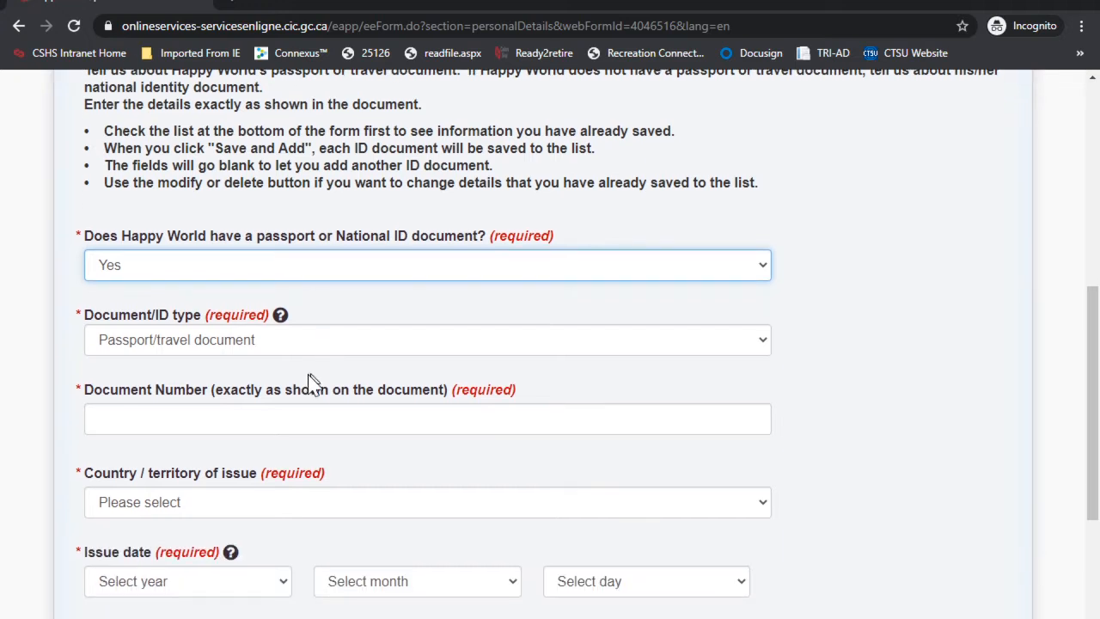
pyautogui.click(171, 341)
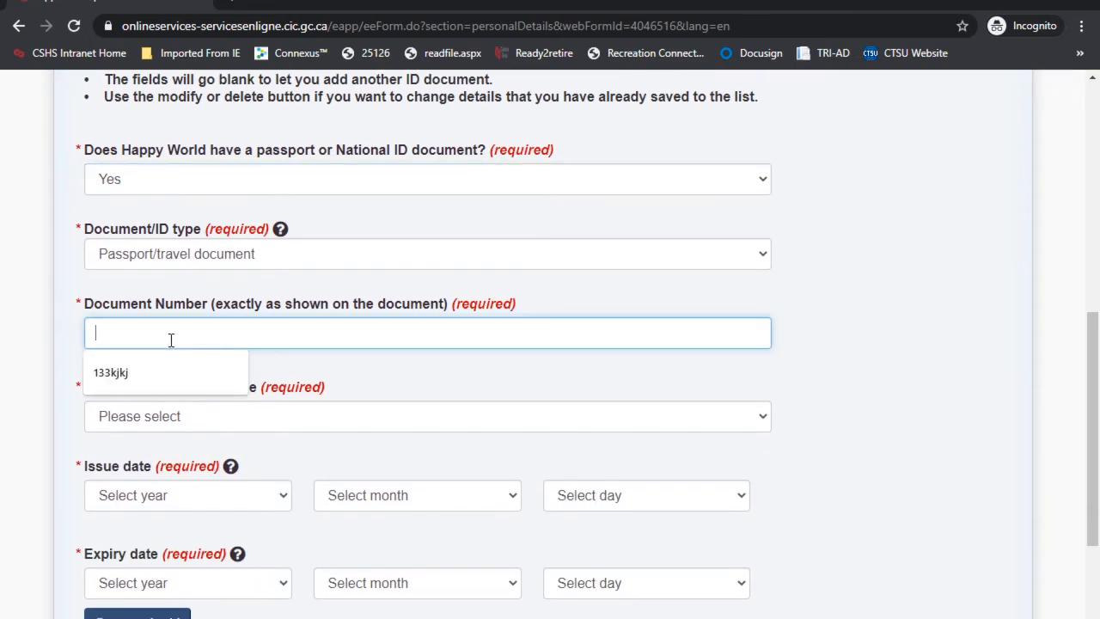
pyautogui.write('E12234')
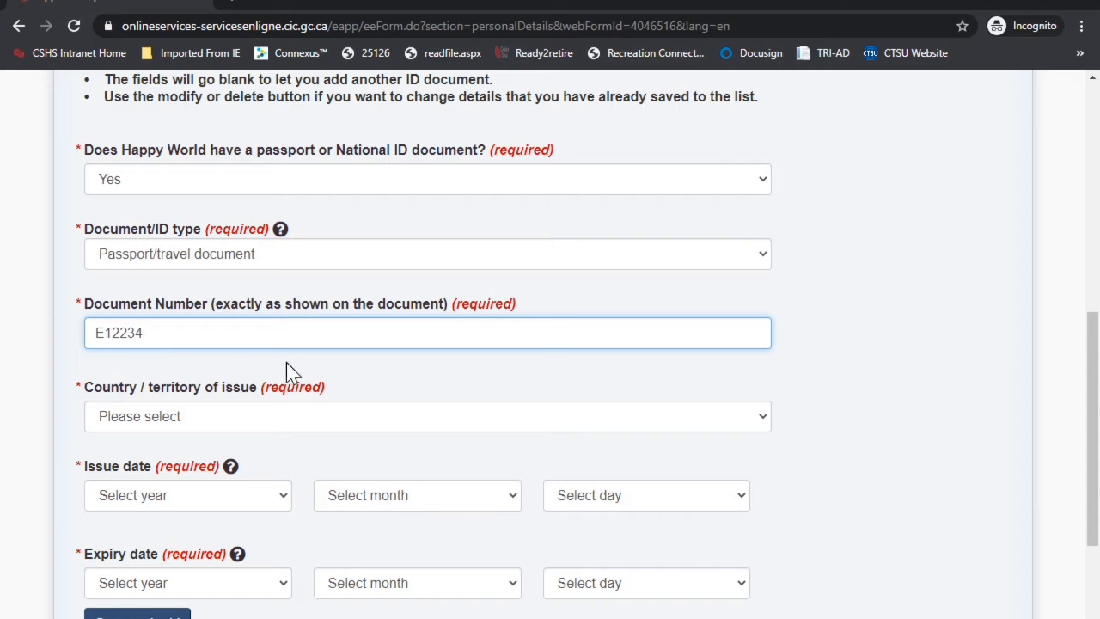
# Step: Set India as the passport's issuing country and issue date 2012 March 04
pyautogui.scroll(-1, 286, 362)
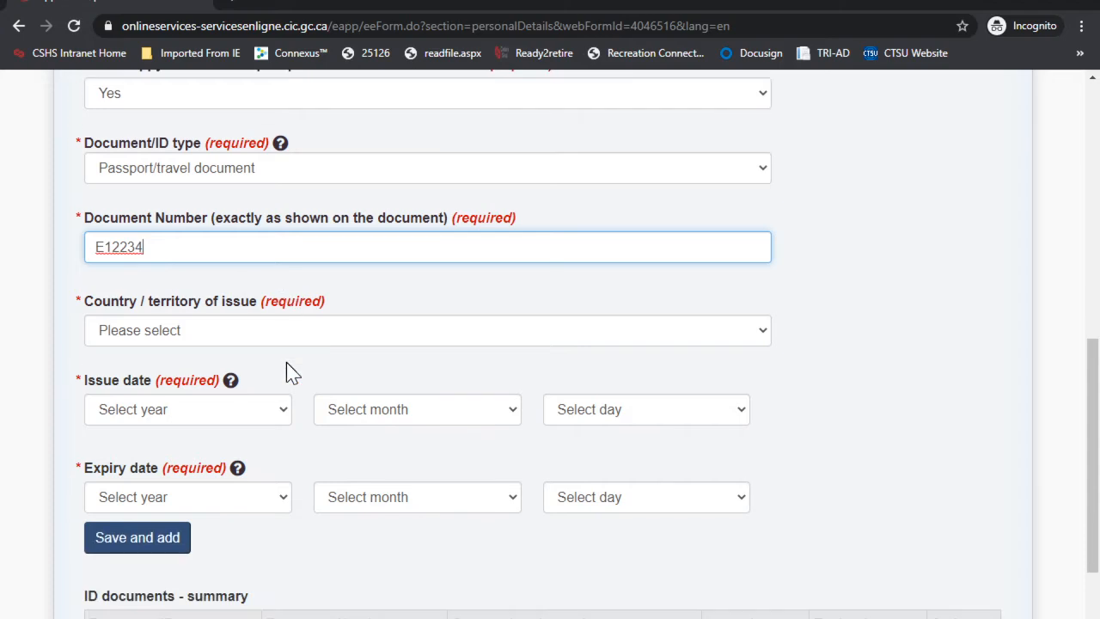
pyautogui.click(203, 335)
pyautogui.write('ind')
pyautogui.press('Return')
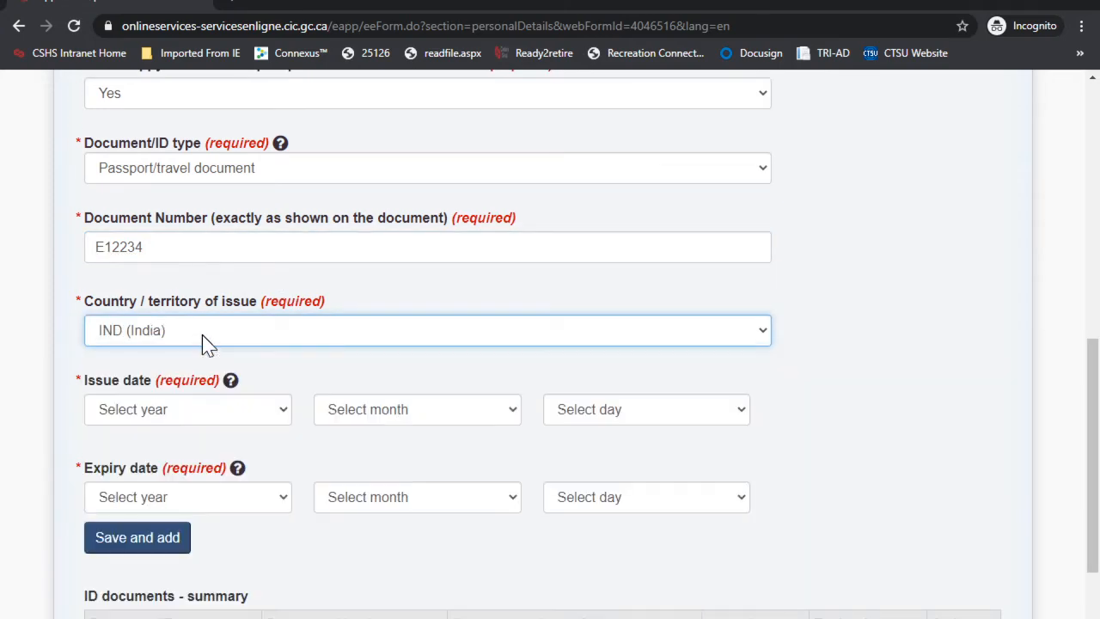
pyautogui.click(166, 410)
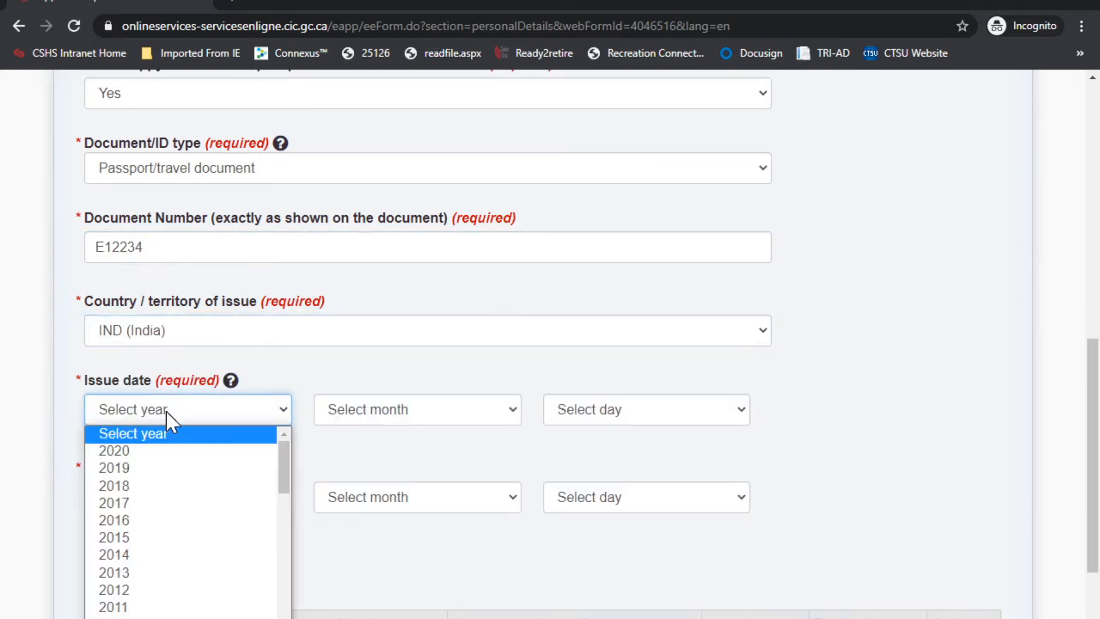
pyautogui.click(140, 590)
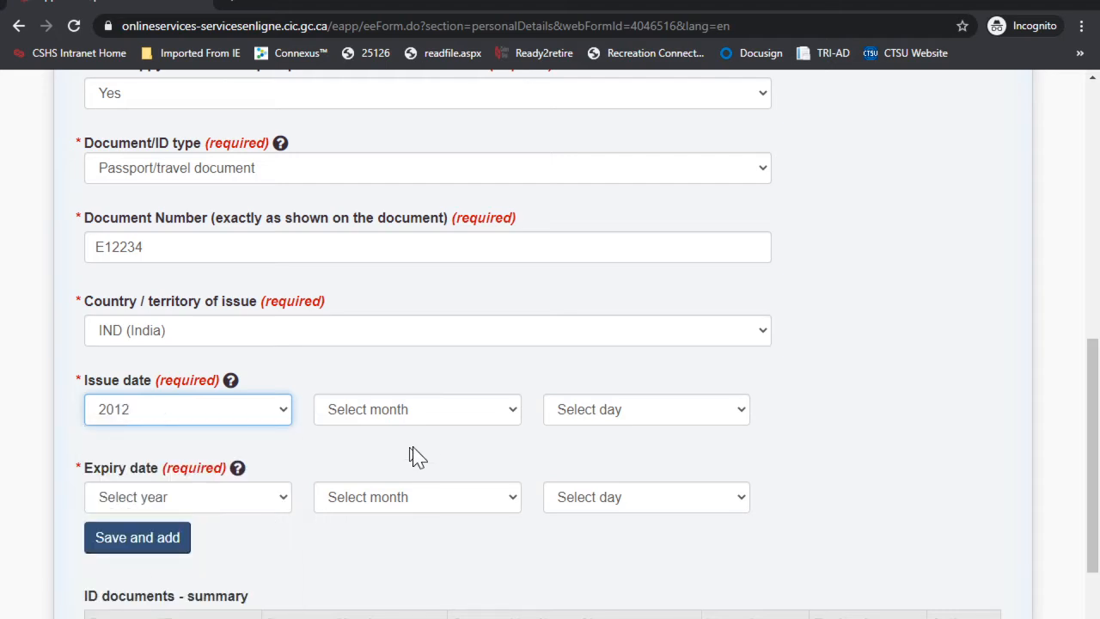
pyautogui.click(412, 418)
pyautogui.click(412, 485)
pyautogui.click(589, 412)
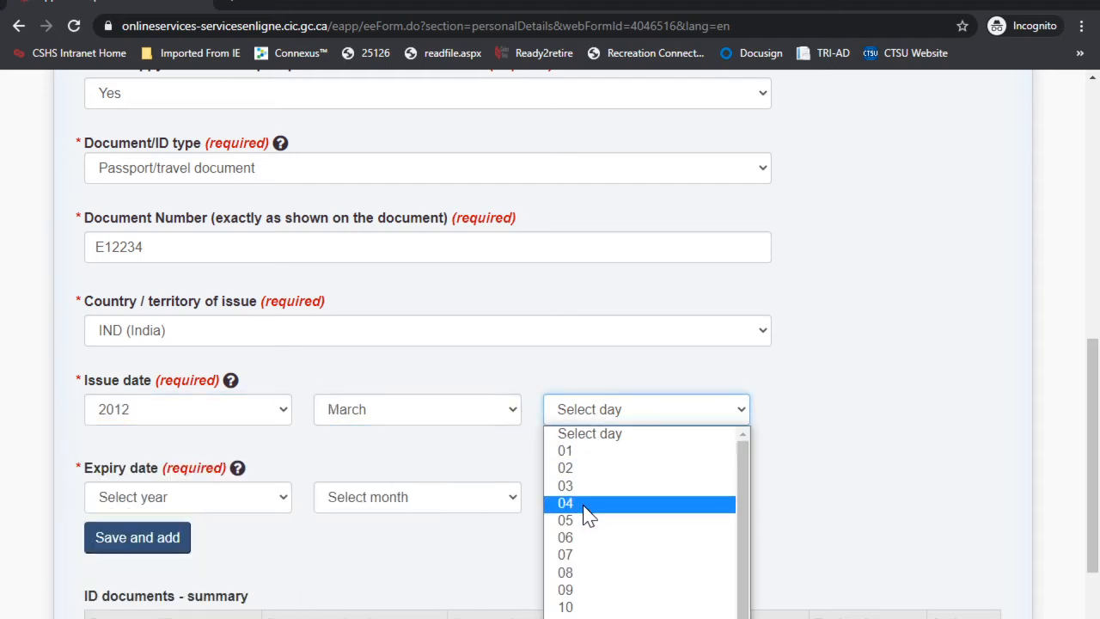
pyautogui.click(586, 514)
# Step: Set passport expiry to 2022 March 02, add it to ID documents, and save
pyautogui.scroll(-1, 170, 438)
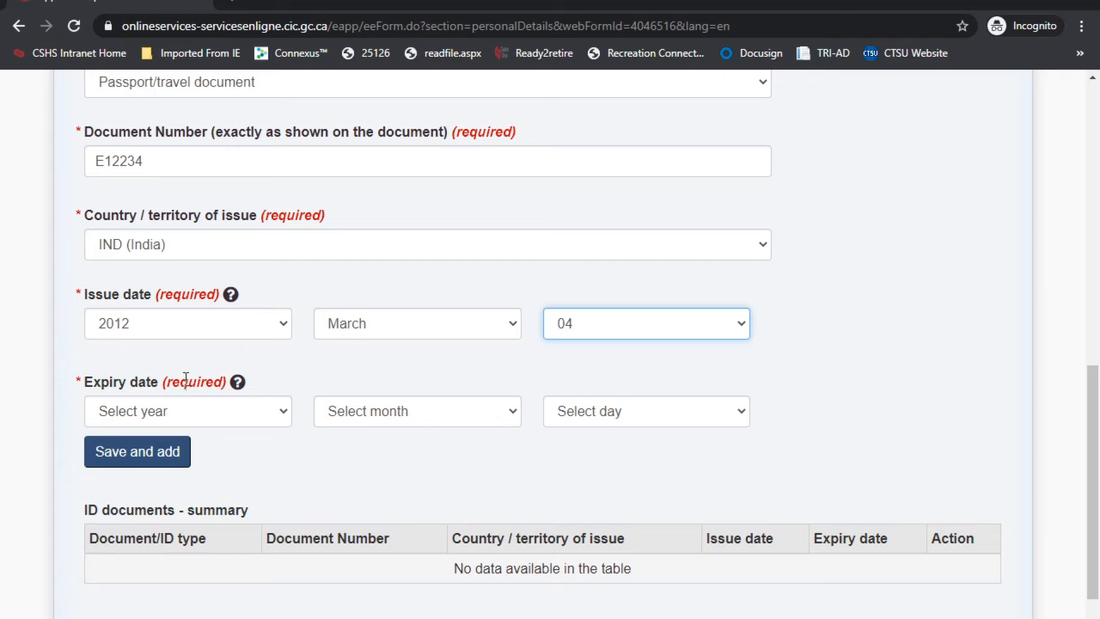
pyautogui.click(168, 414)
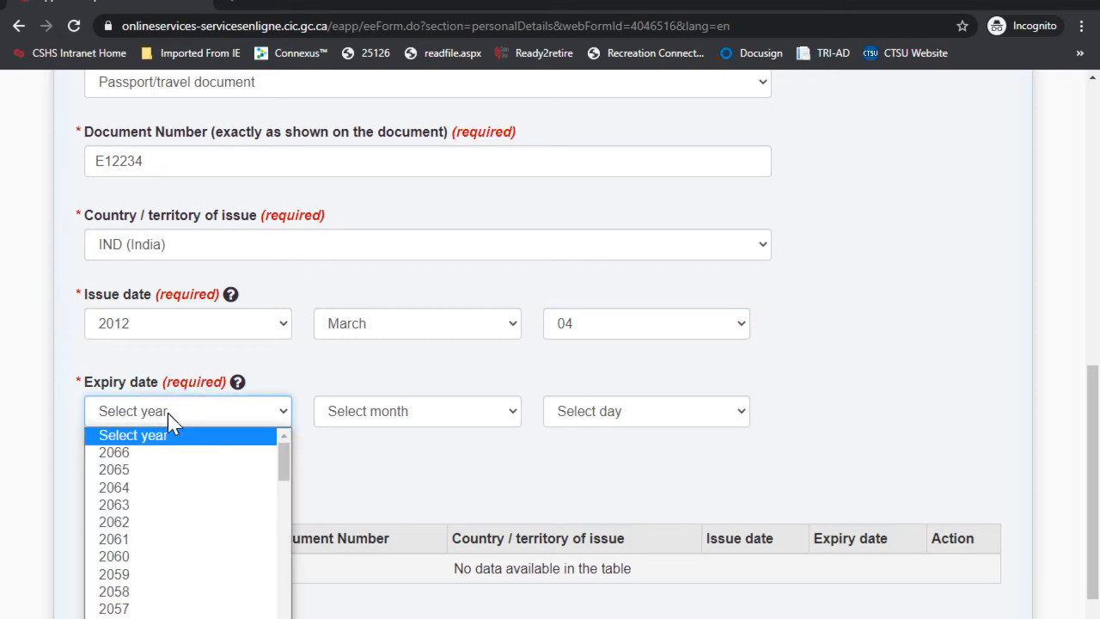
pyautogui.scroll(-8, 178, 487)
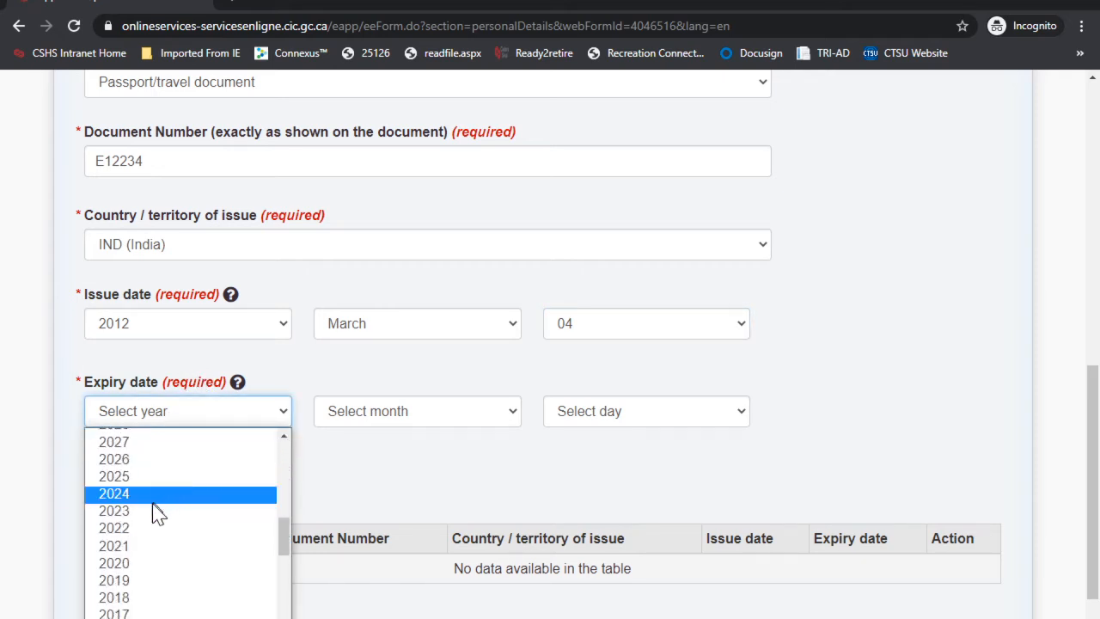
pyautogui.click(133, 524)
pyautogui.click(375, 424)
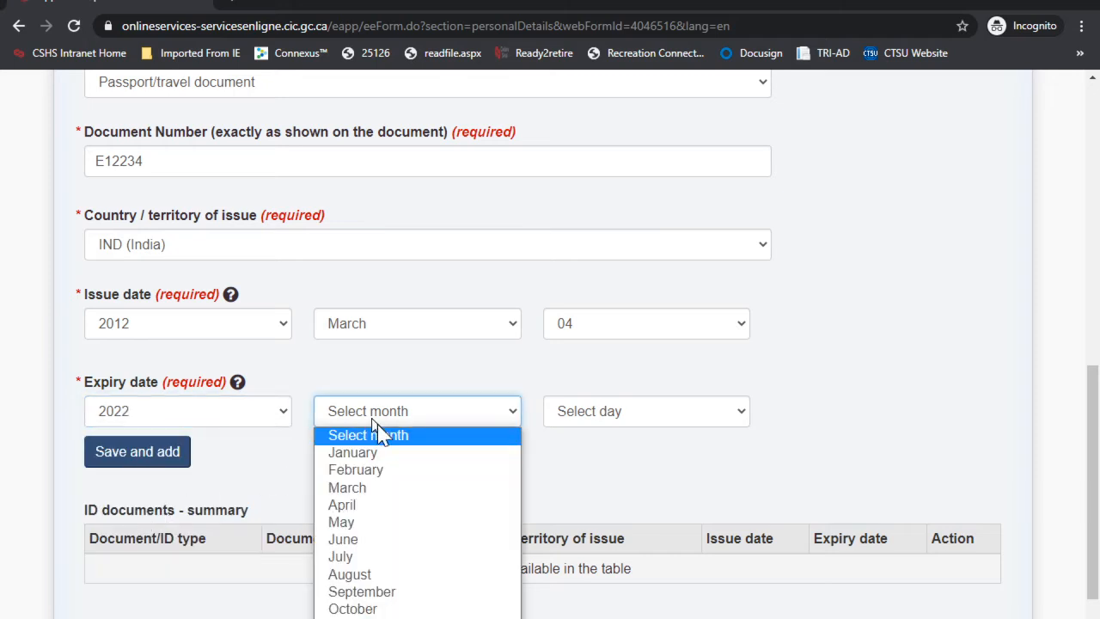
pyautogui.click(383, 489)
pyautogui.click(614, 412)
pyautogui.click(596, 471)
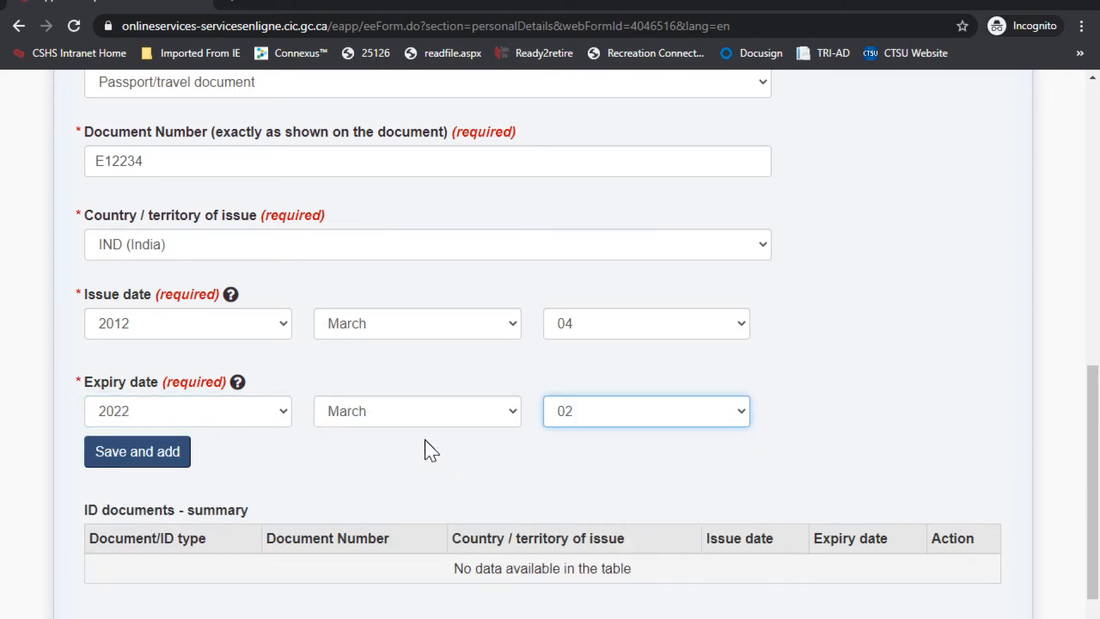
pyautogui.scroll(-1, 429, 448)
pyautogui.click(124, 369)
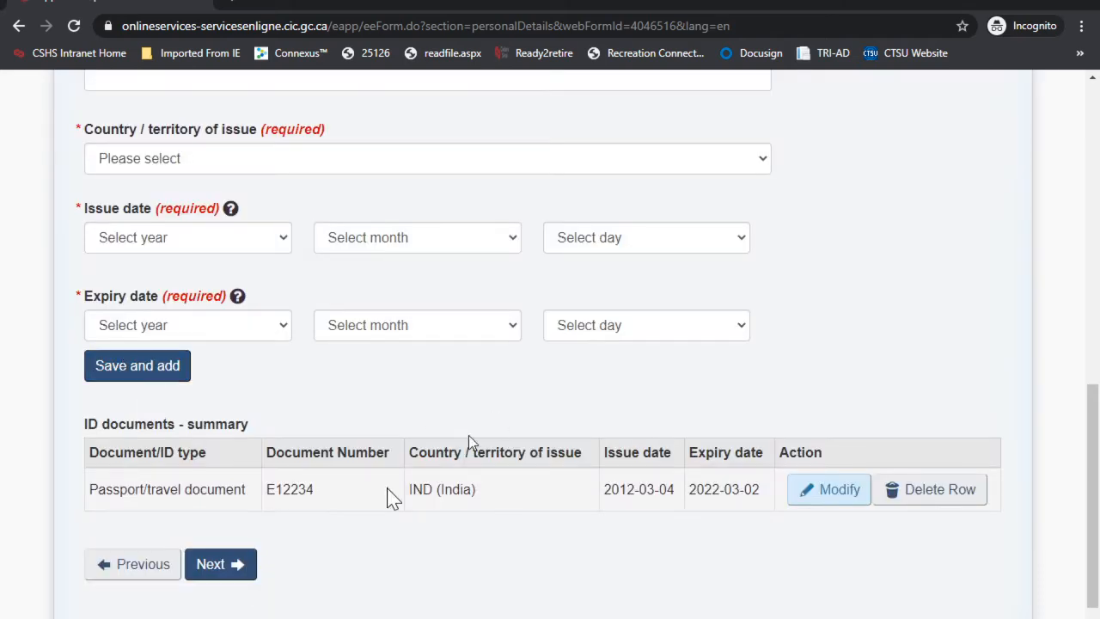
pyautogui.click(221, 575)
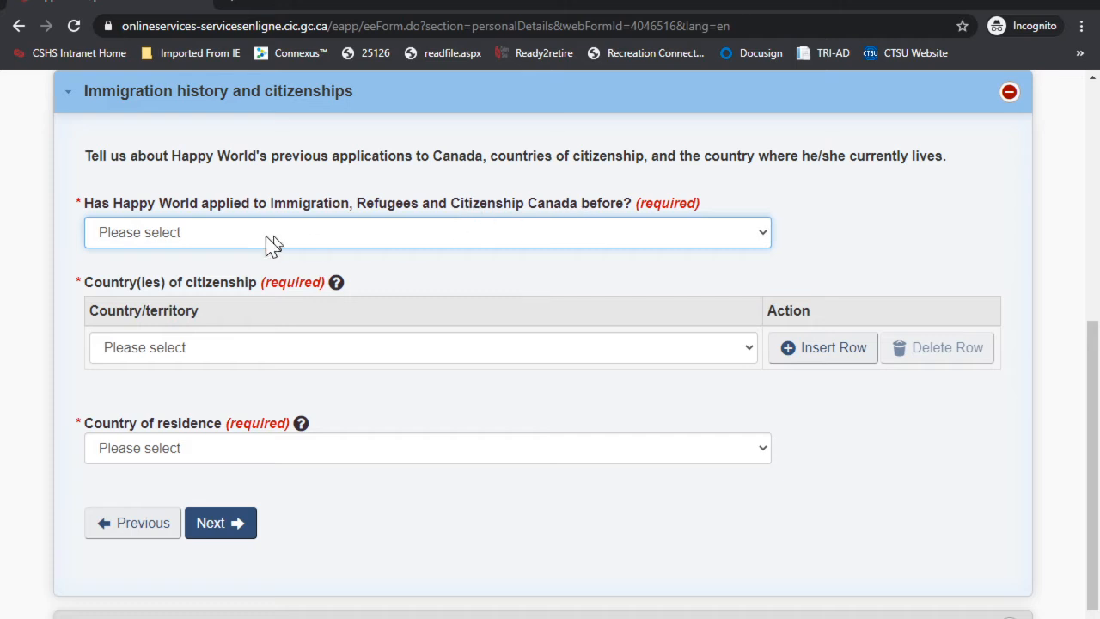
# Step: Answer No to previous applications and set country of citizenship to India
pyautogui.click(223, 238)
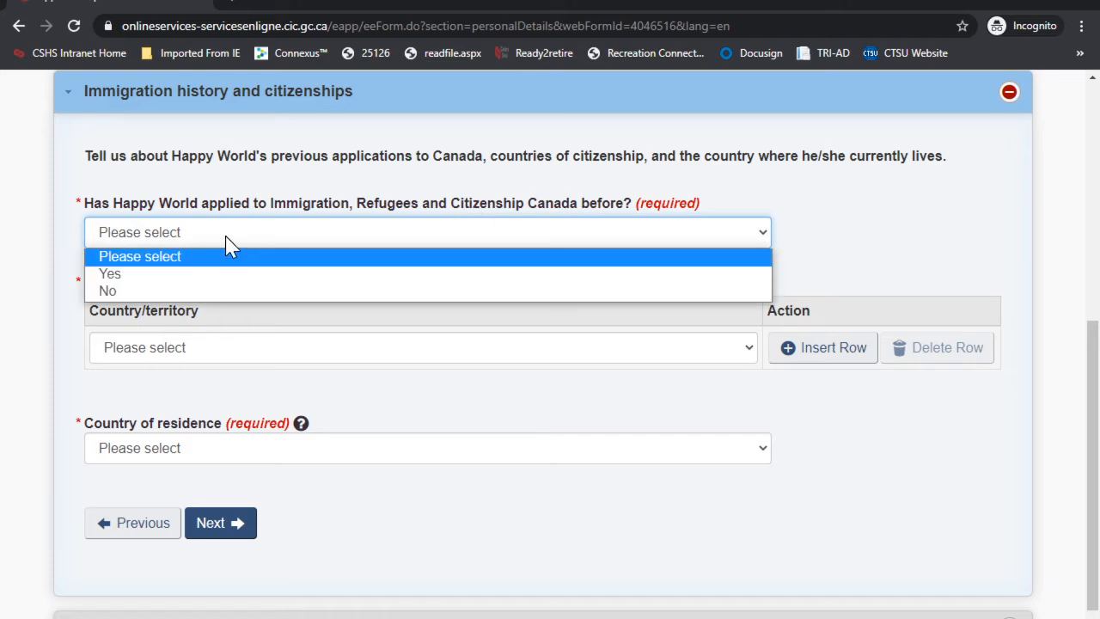
pyautogui.click(139, 289)
pyautogui.scroll(-1, 418, 274)
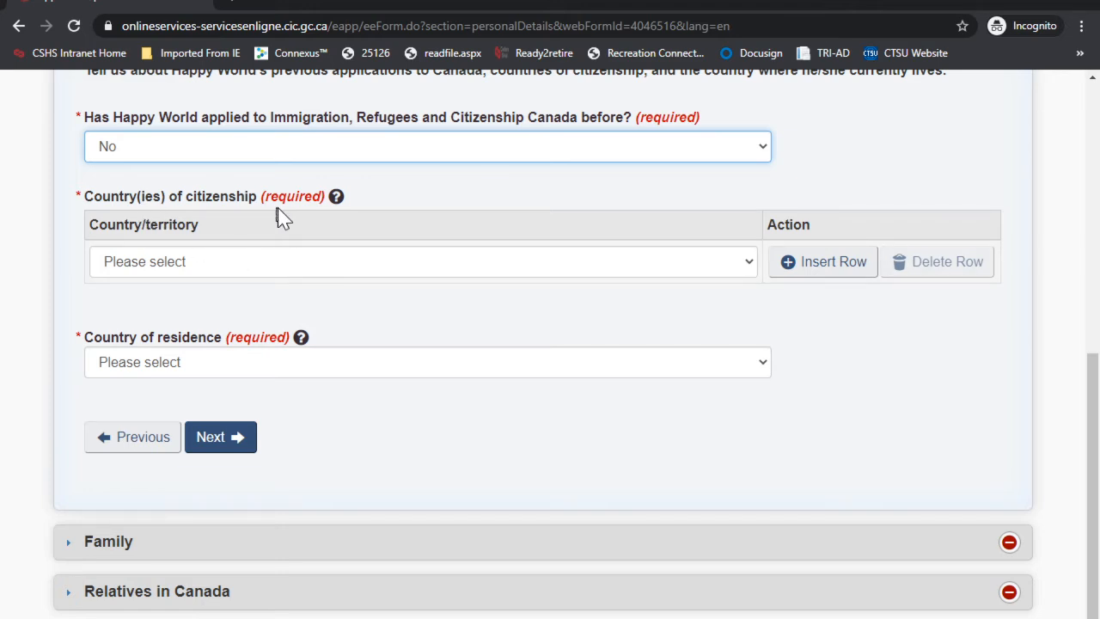
pyautogui.click(221, 262)
pyautogui.write('india')
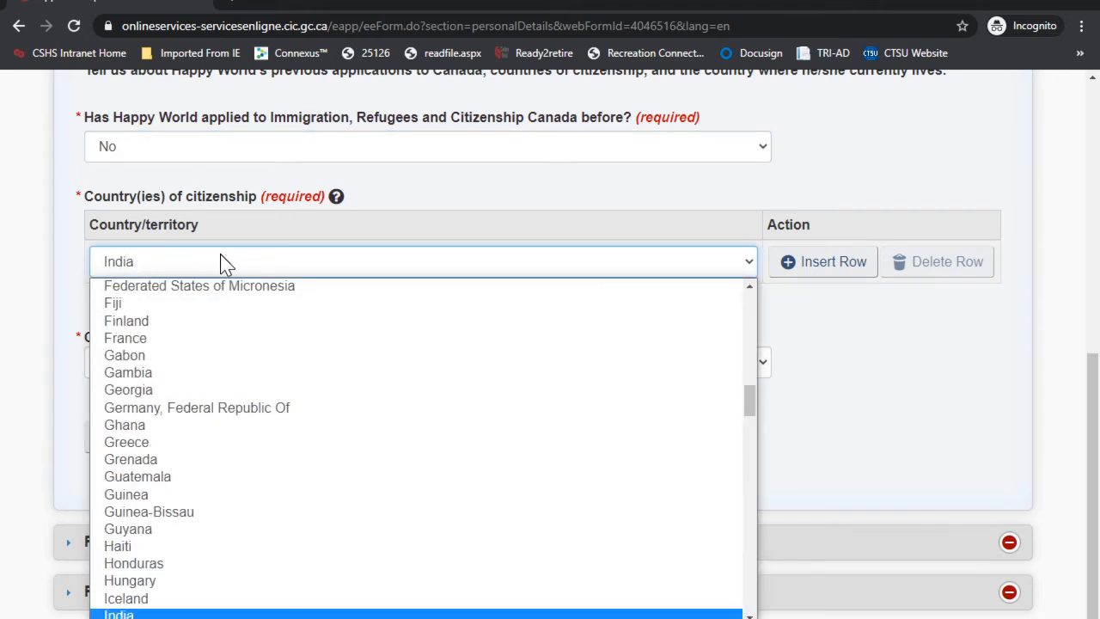
pyautogui.press('Return')
# Step: Set country of residence to India and save the immigration history
pyautogui.scroll(-1, 221, 262)
pyautogui.click(153, 283)
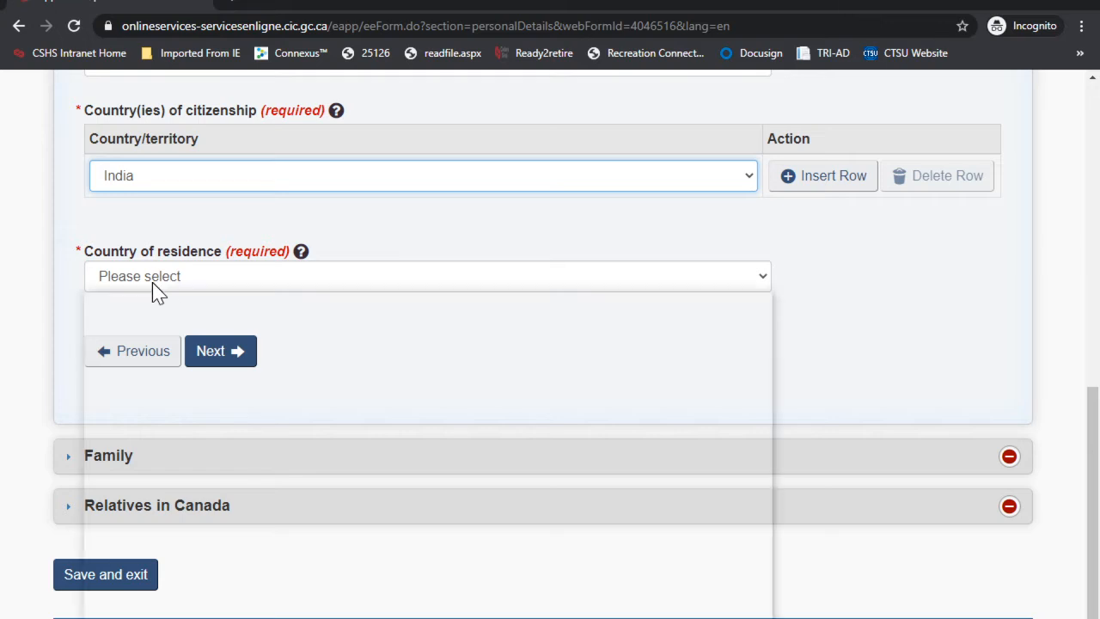
pyautogui.write('india')
pyautogui.press('Return')
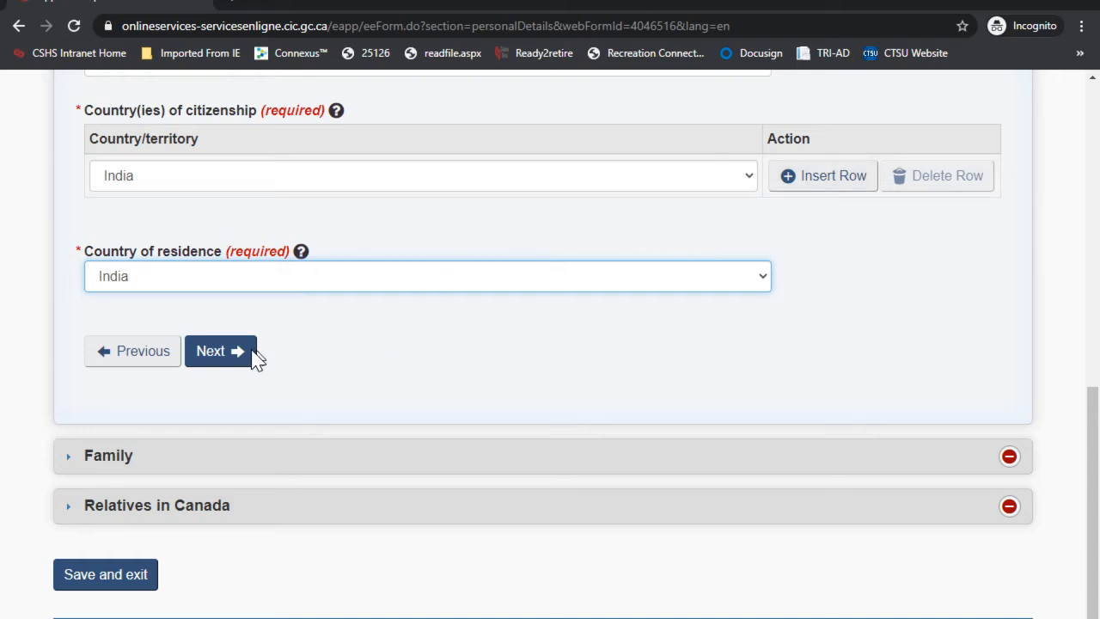
pyautogui.click(228, 352)
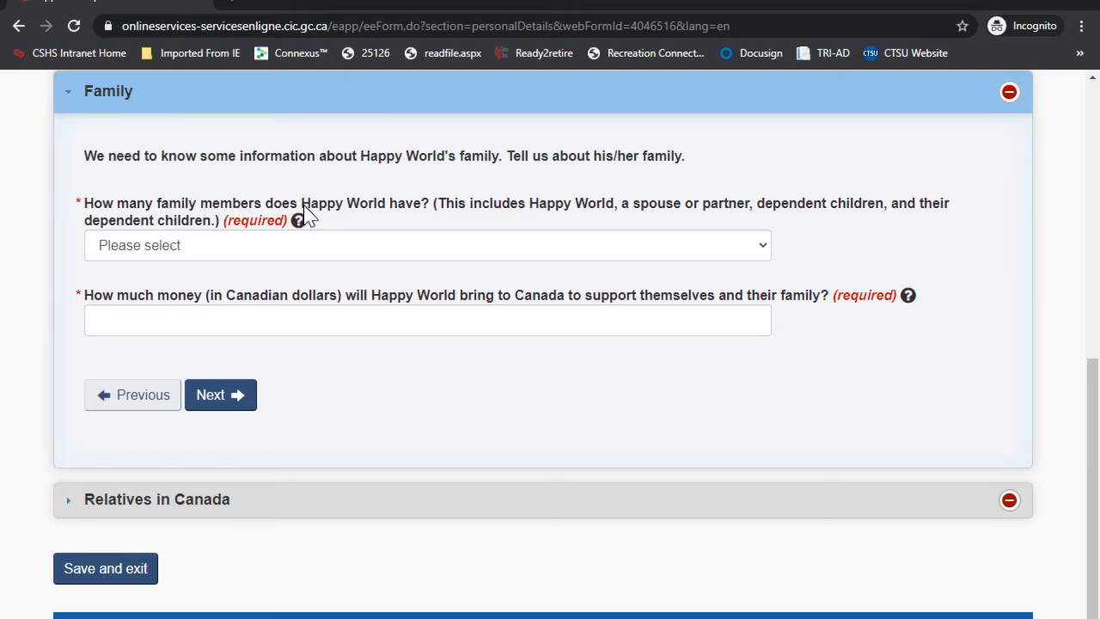
# Step: Set family members to 1 and settlement funds to 20000 dollars
pyautogui.click(240, 245)
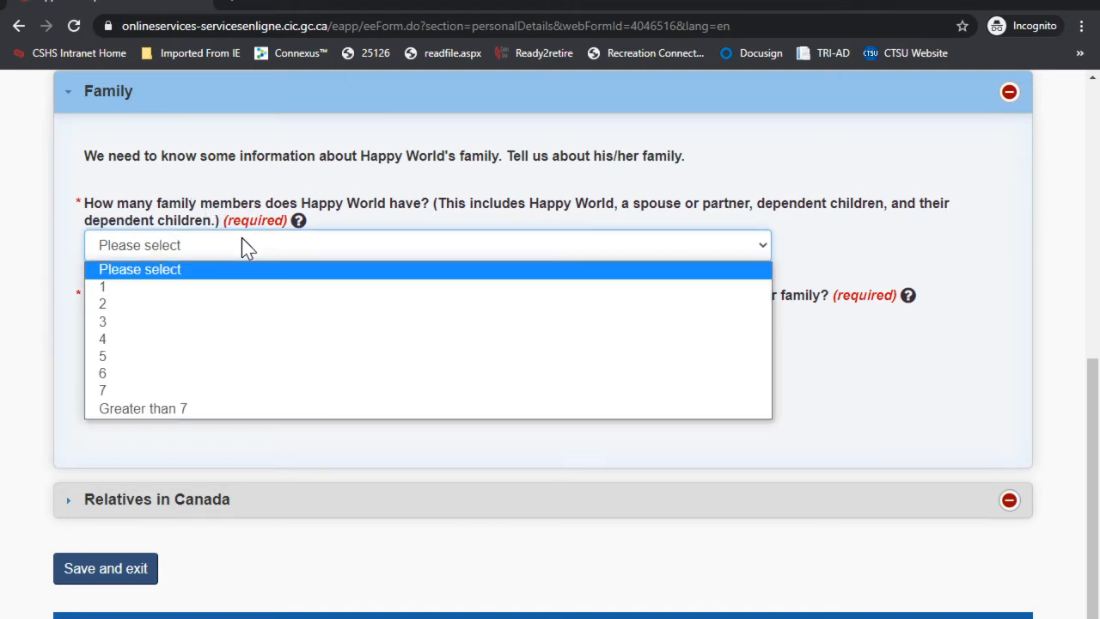
pyautogui.click(145, 291)
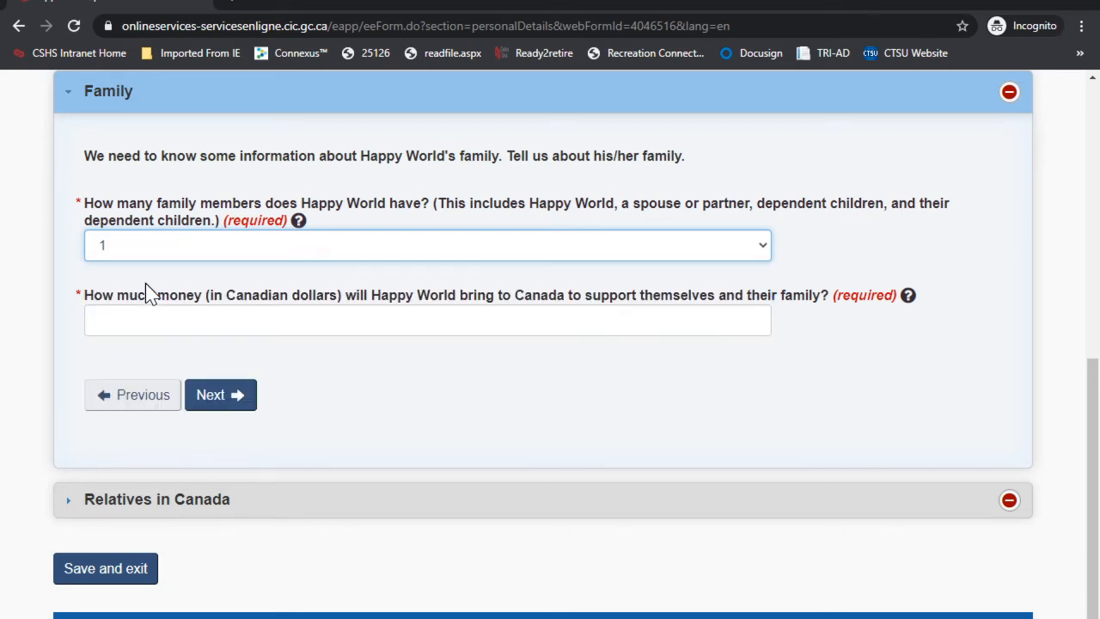
pyautogui.click(273, 322)
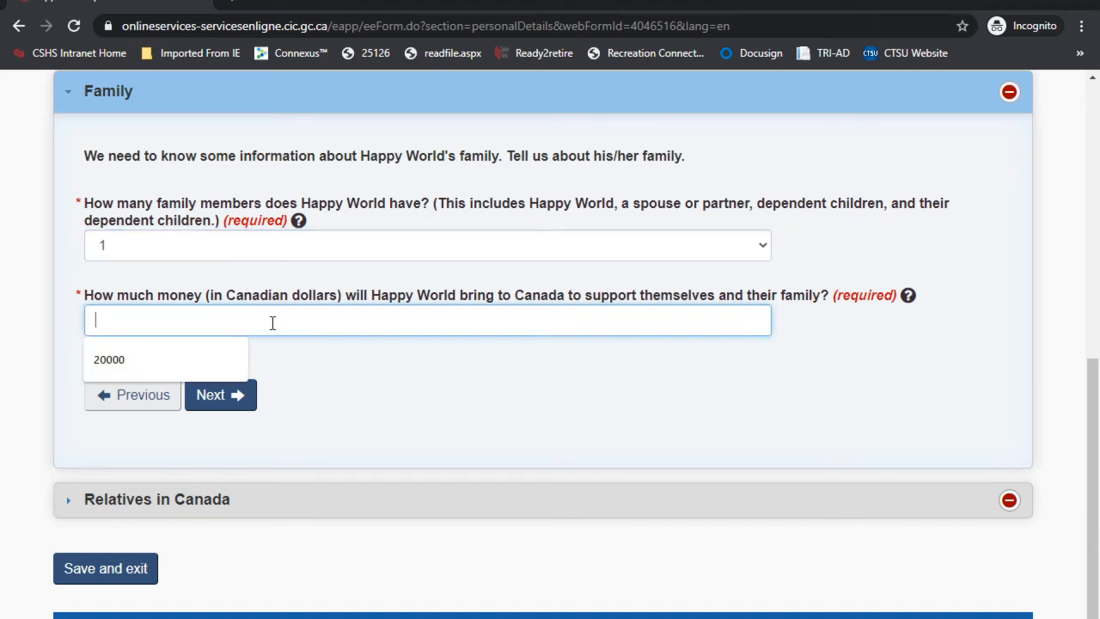
pyautogui.write('20000')
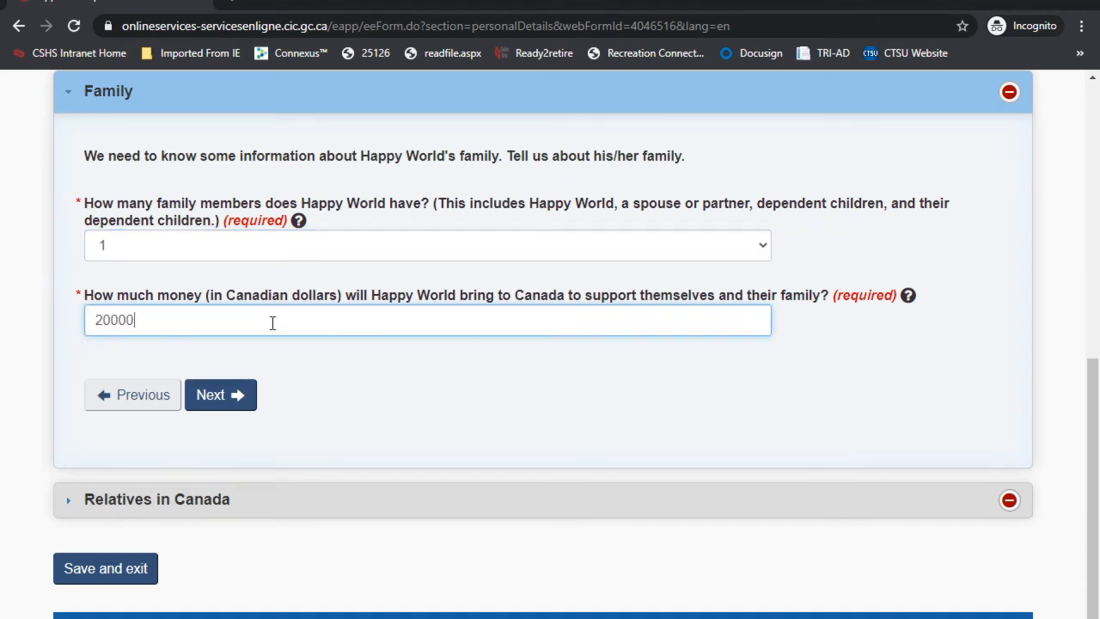
pyautogui.click(220, 399)
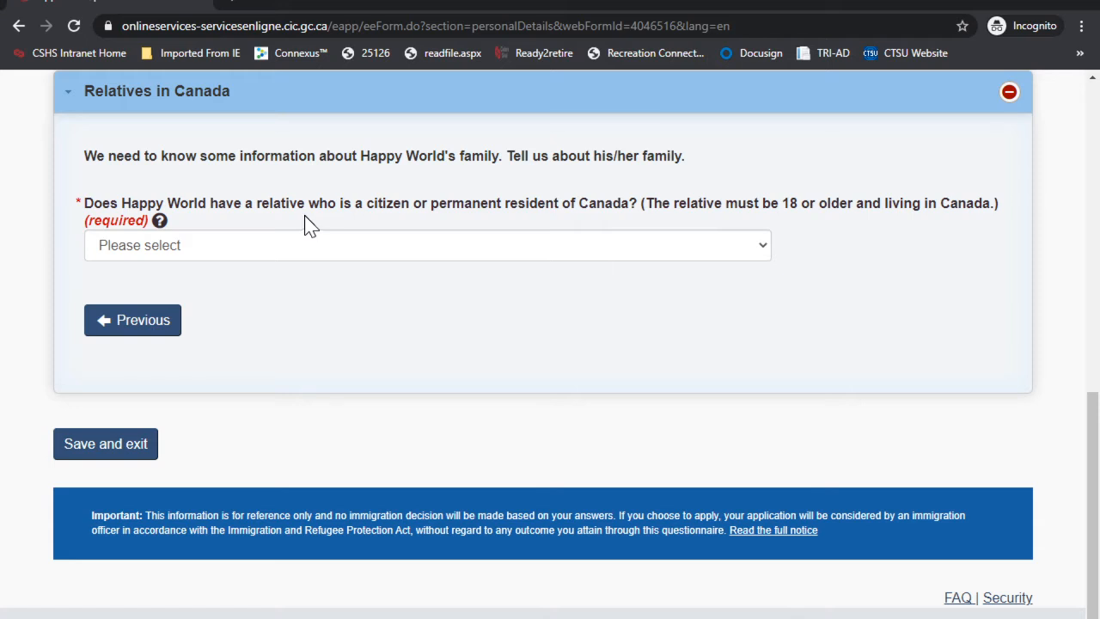
# Step: Answer No to having relatives in Canada and save personal details
pyautogui.click(240, 245)
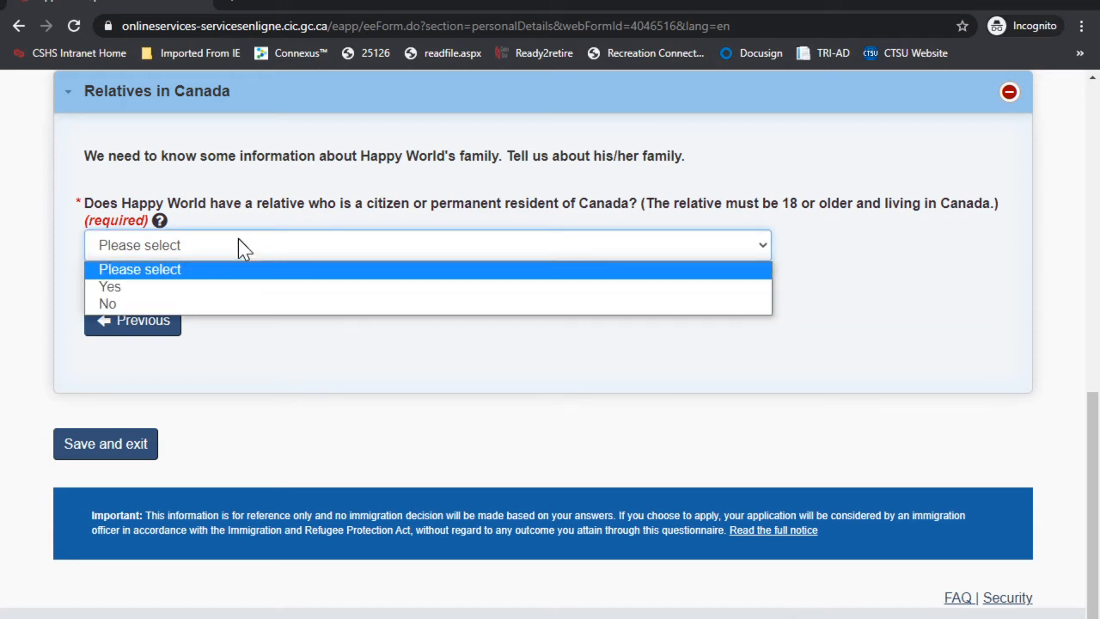
pyautogui.click(137, 304)
pyautogui.scroll(-1, 202, 383)
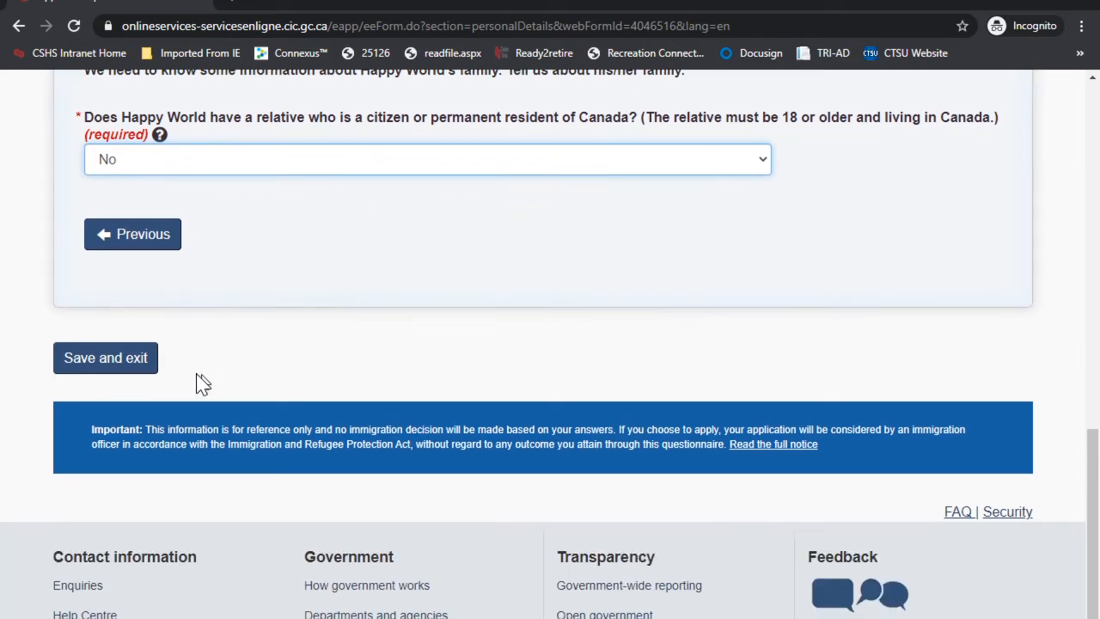
pyautogui.click(125, 358)
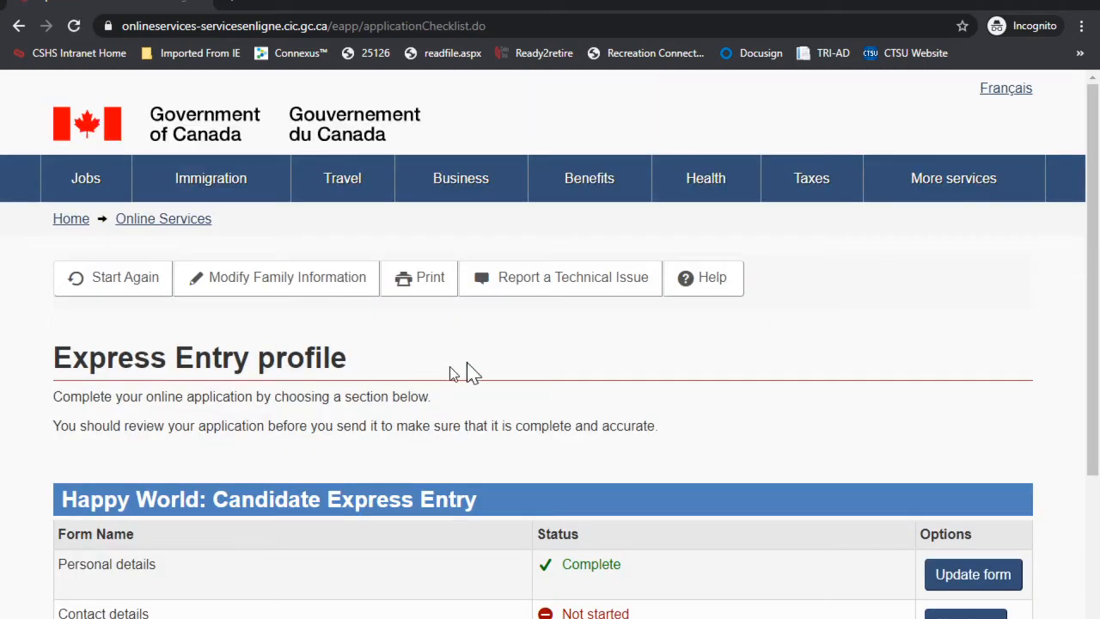
# Step: Start the Contact details form and choose English as the correspondence language
pyautogui.scroll(-2, 466, 373)
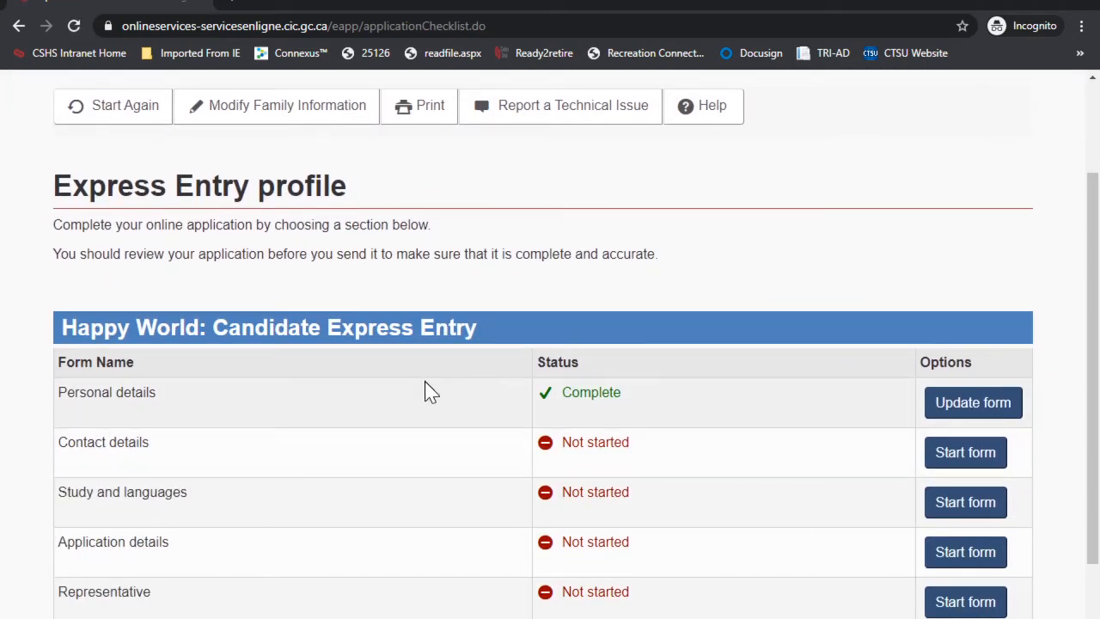
pyautogui.click(966, 455)
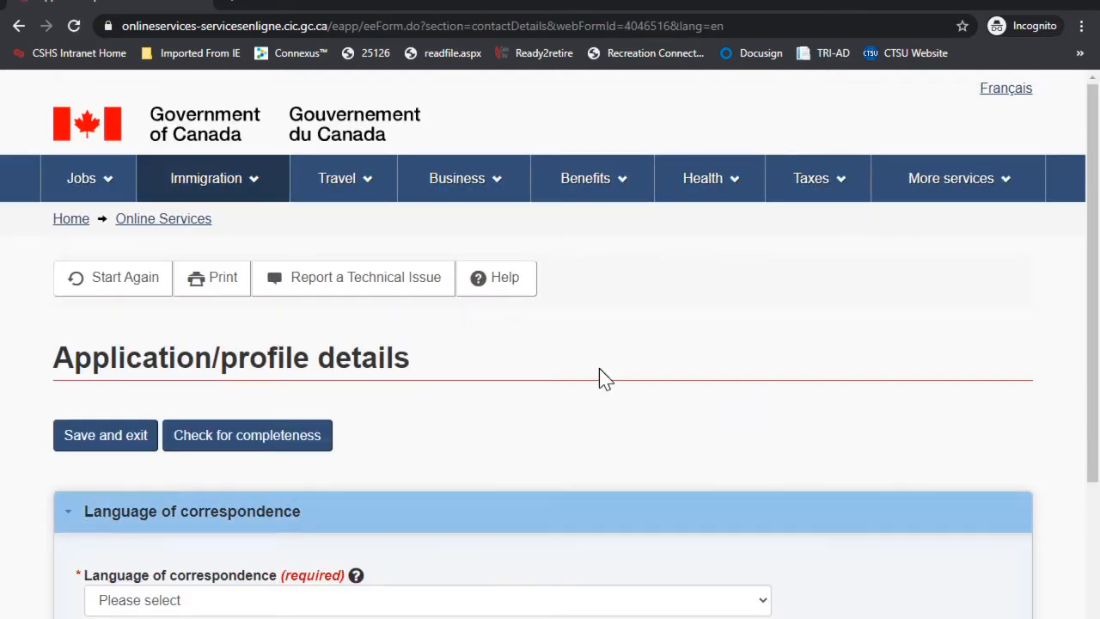
pyautogui.scroll(-2, 598, 375)
pyautogui.click(167, 428)
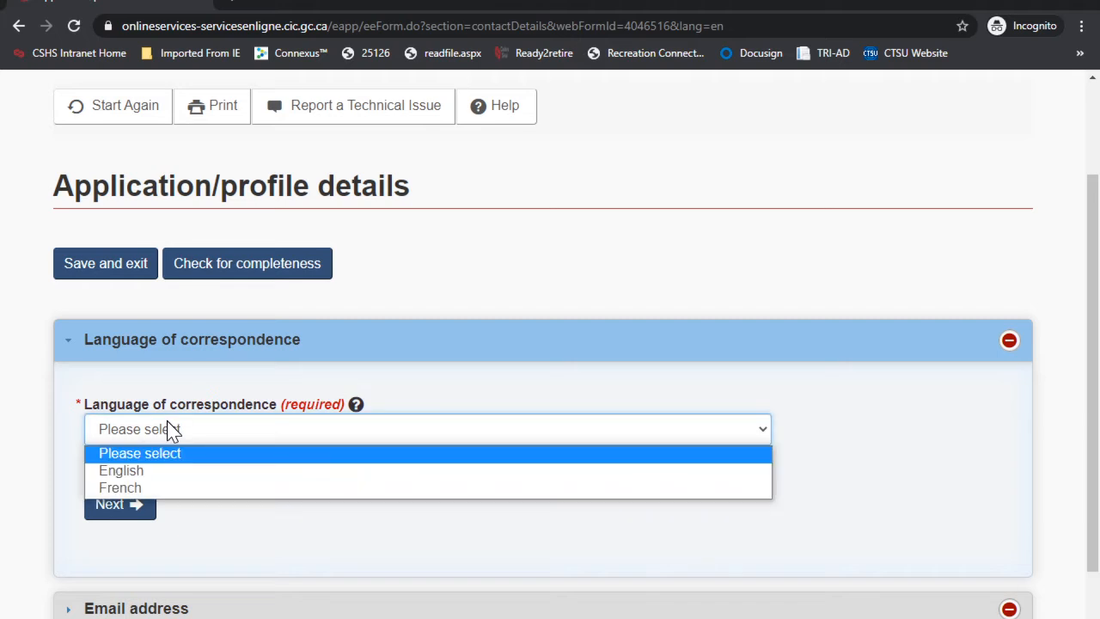
pyautogui.click(137, 468)
pyautogui.click(123, 507)
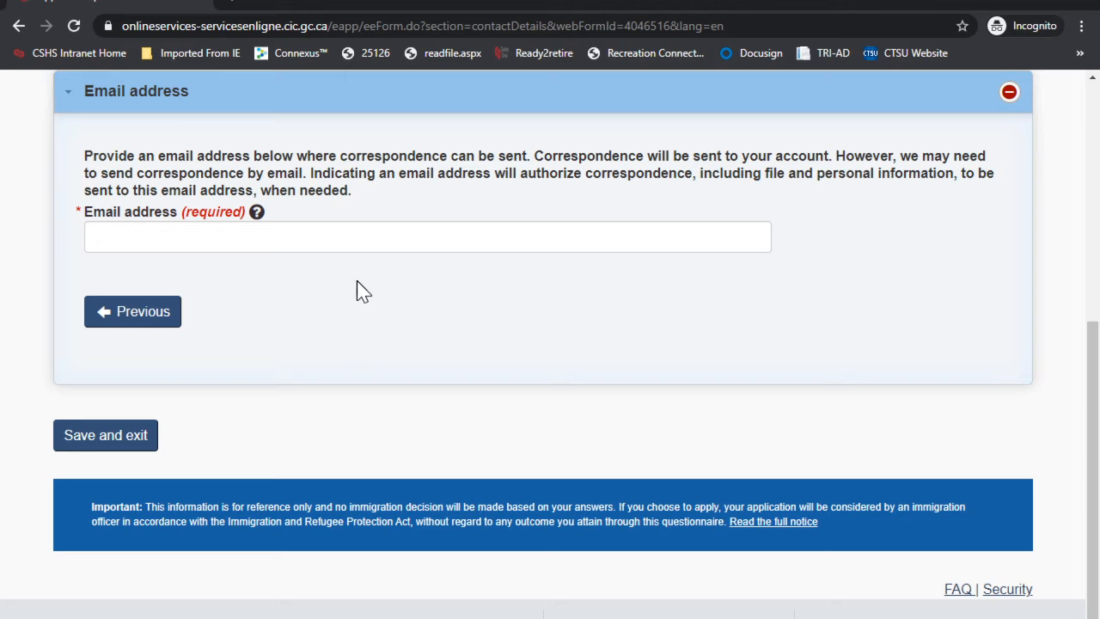
# Step: Fill in the contact's e-mail from saved suggestions and save the contact details
pyautogui.click(212, 246)
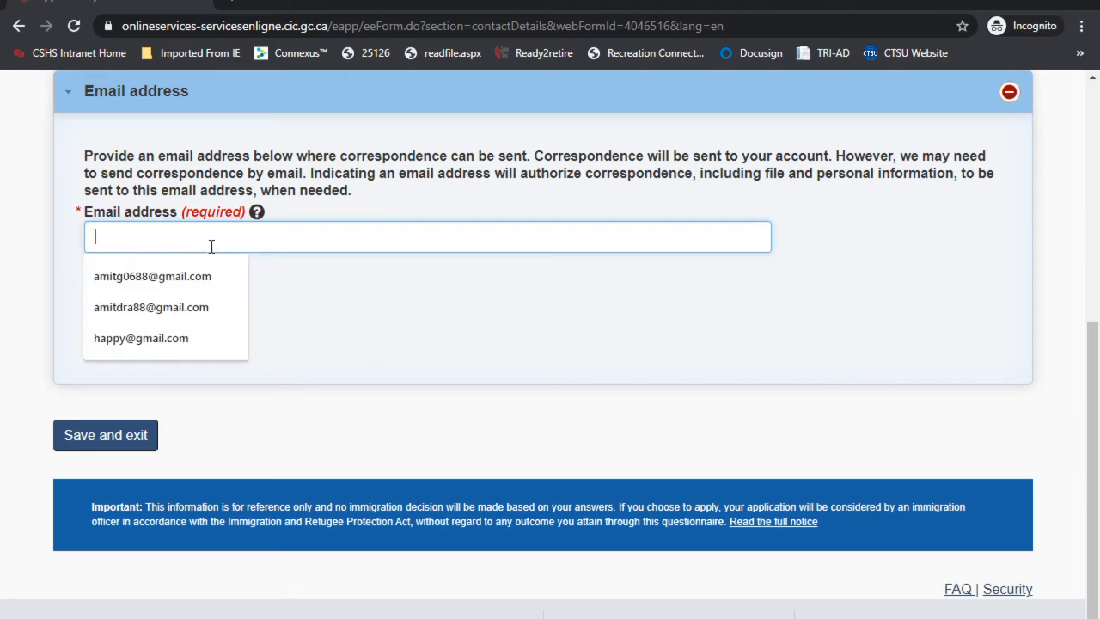
pyautogui.click(139, 338)
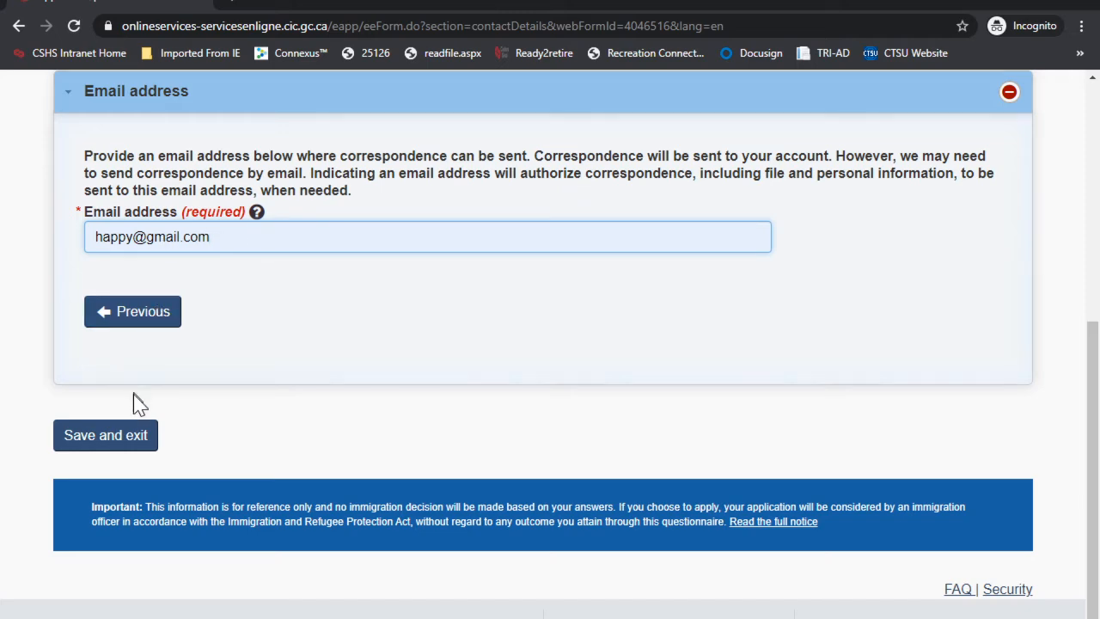
pyautogui.click(114, 444)
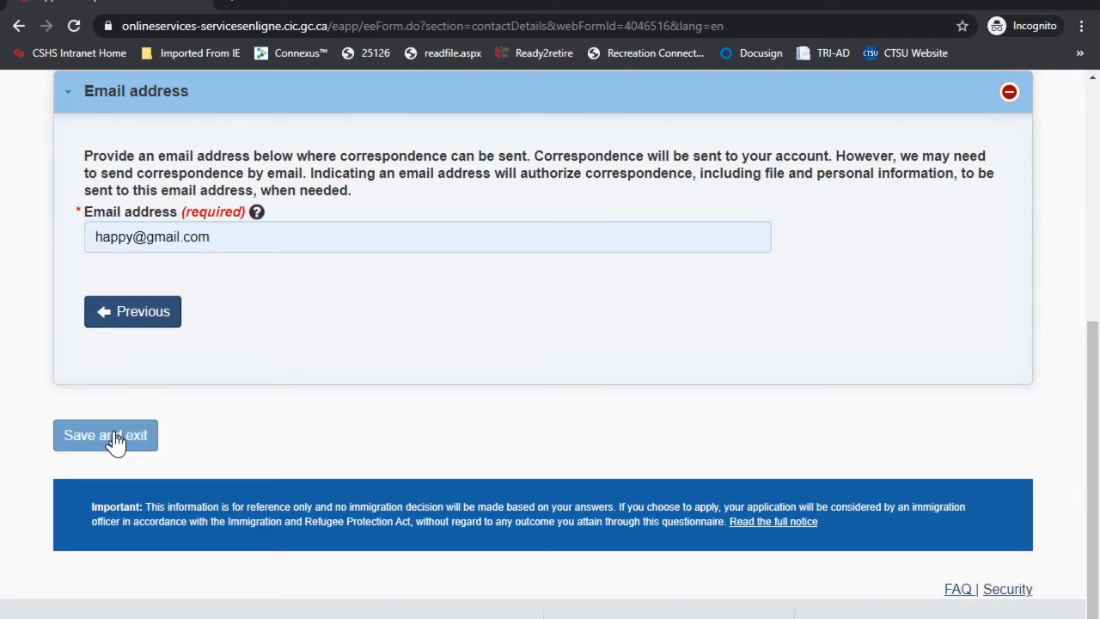
pyautogui.scroll(-2, 642, 335)
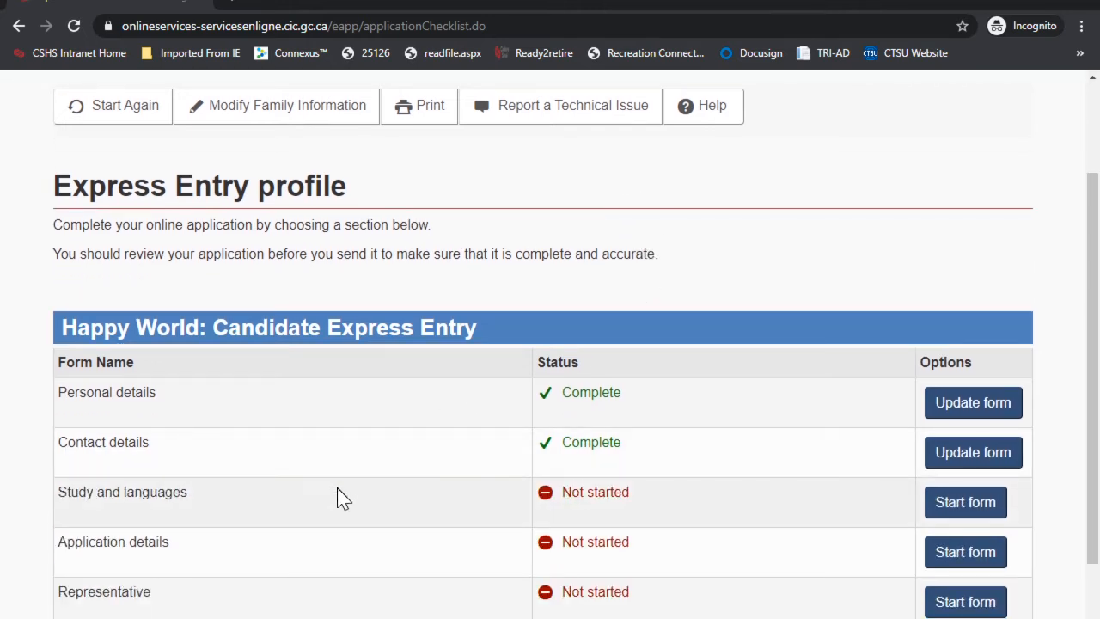
# Step: Begin the Study and languages form: finished higher education Yes, field Computing/Information Technology
pyautogui.click(954, 509)
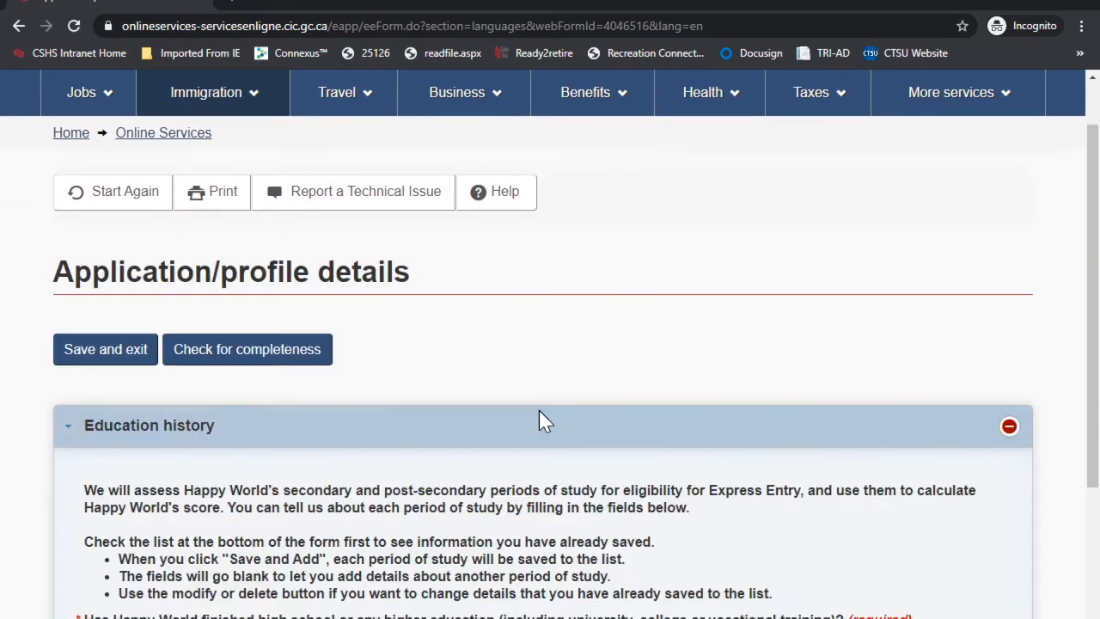
pyautogui.scroll(-1, 294, 372)
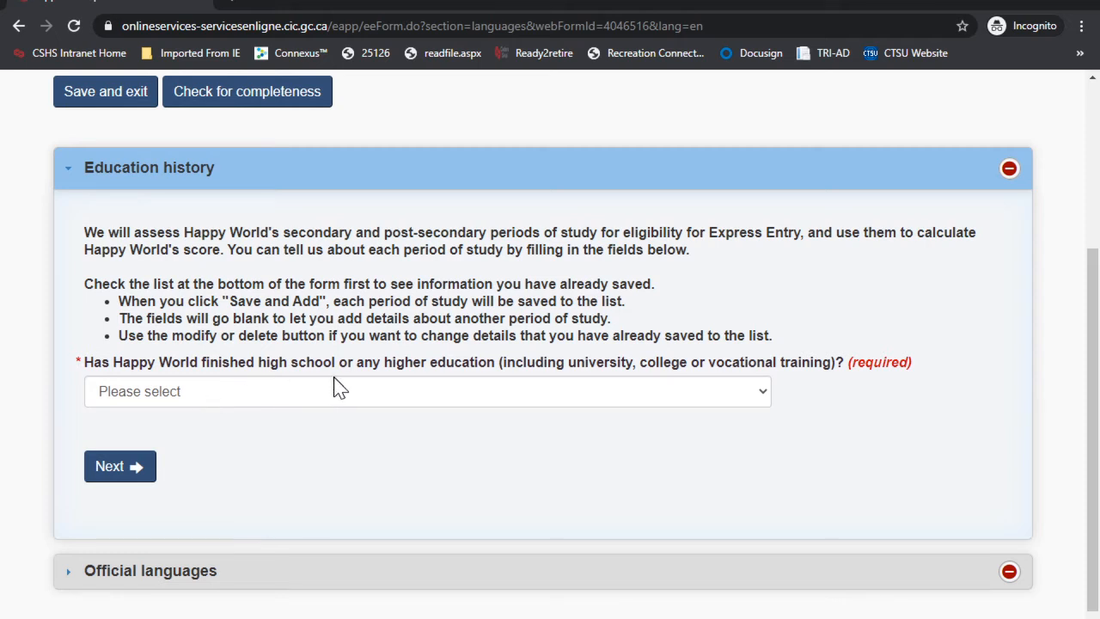
pyautogui.click(301, 399)
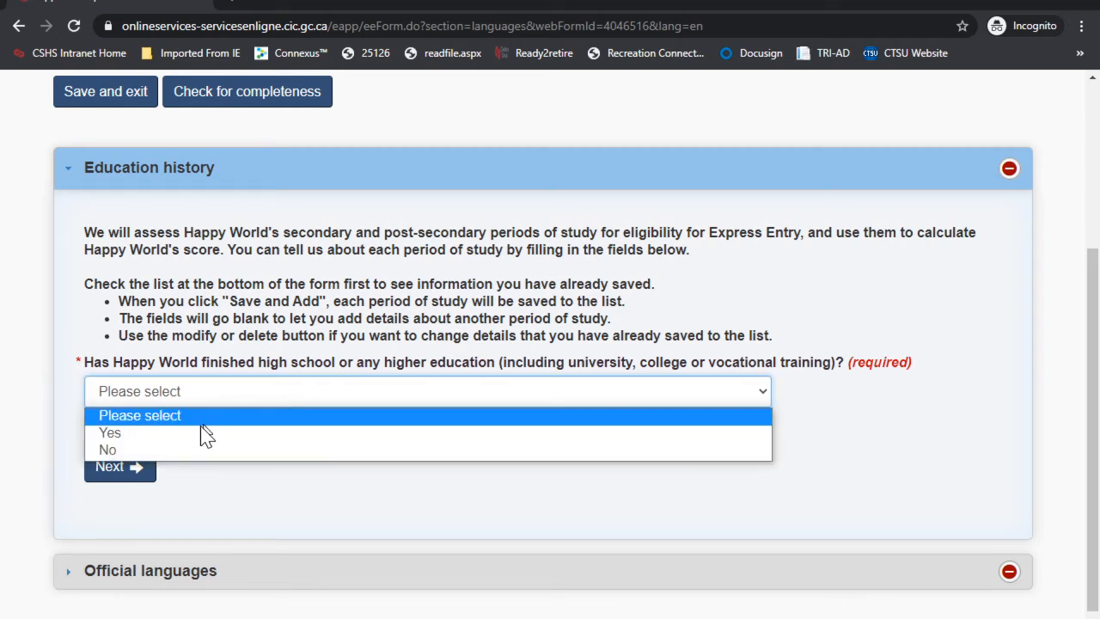
pyautogui.click(167, 433)
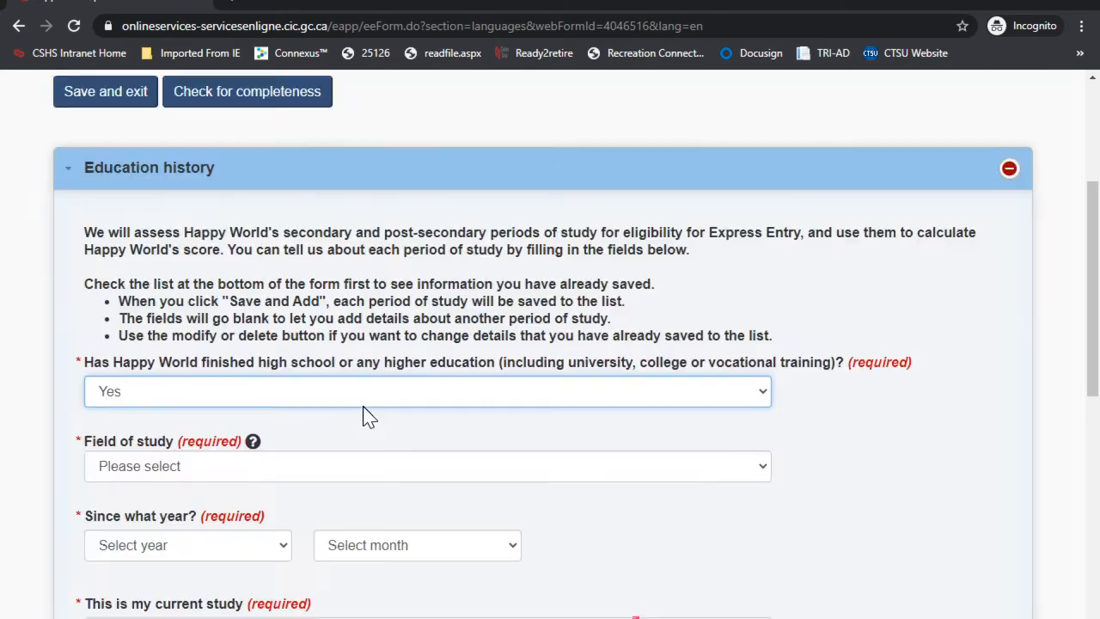
pyautogui.scroll(-2, 361, 417)
pyautogui.click(176, 295)
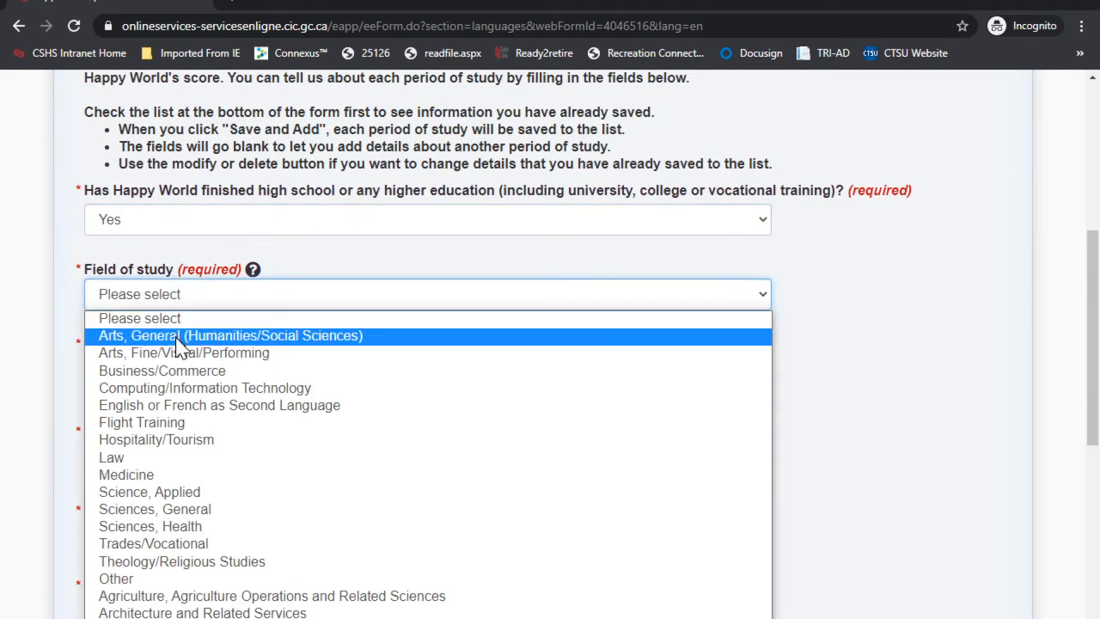
pyautogui.click(163, 388)
# Step: Set the study start to February 2011 and mark it as current study
pyautogui.scroll(-1, 449, 332)
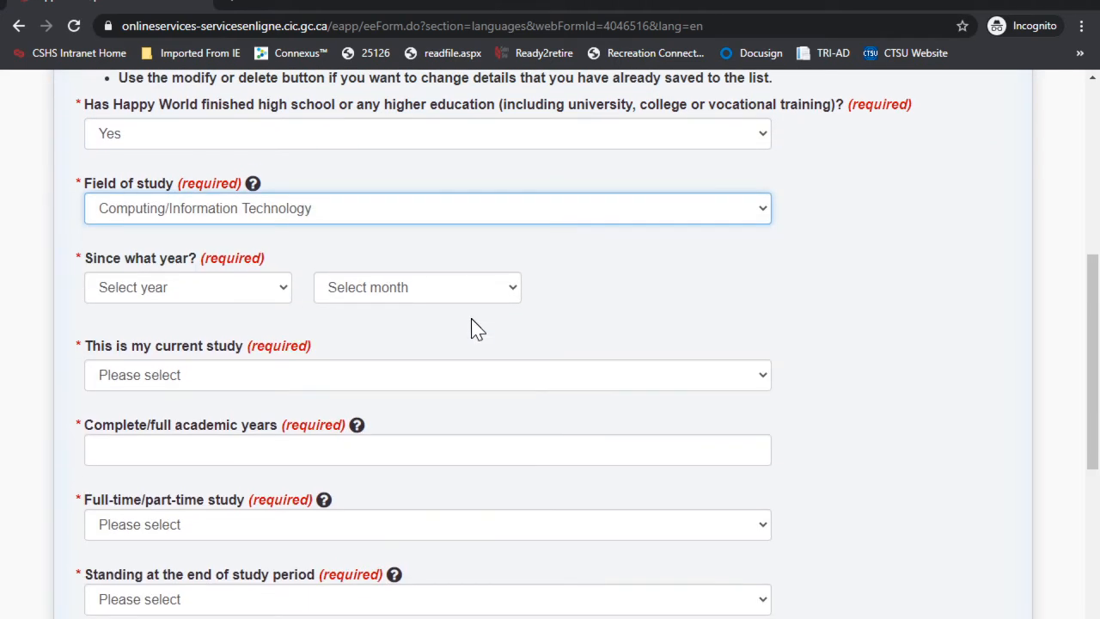
pyautogui.click(176, 290)
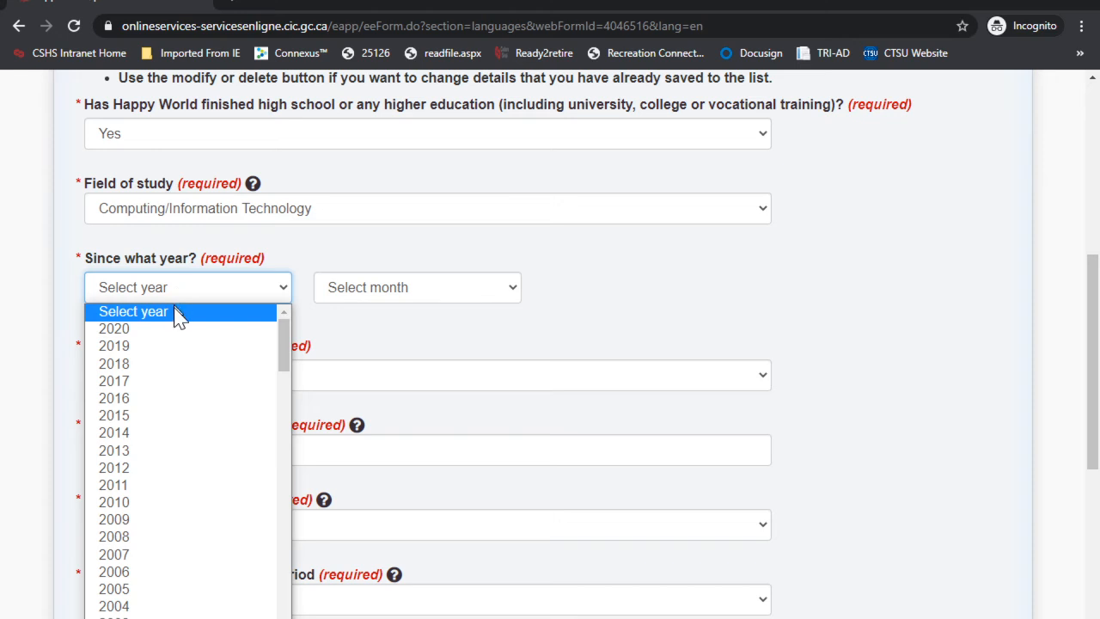
pyautogui.click(140, 486)
pyautogui.click(397, 288)
pyautogui.click(360, 347)
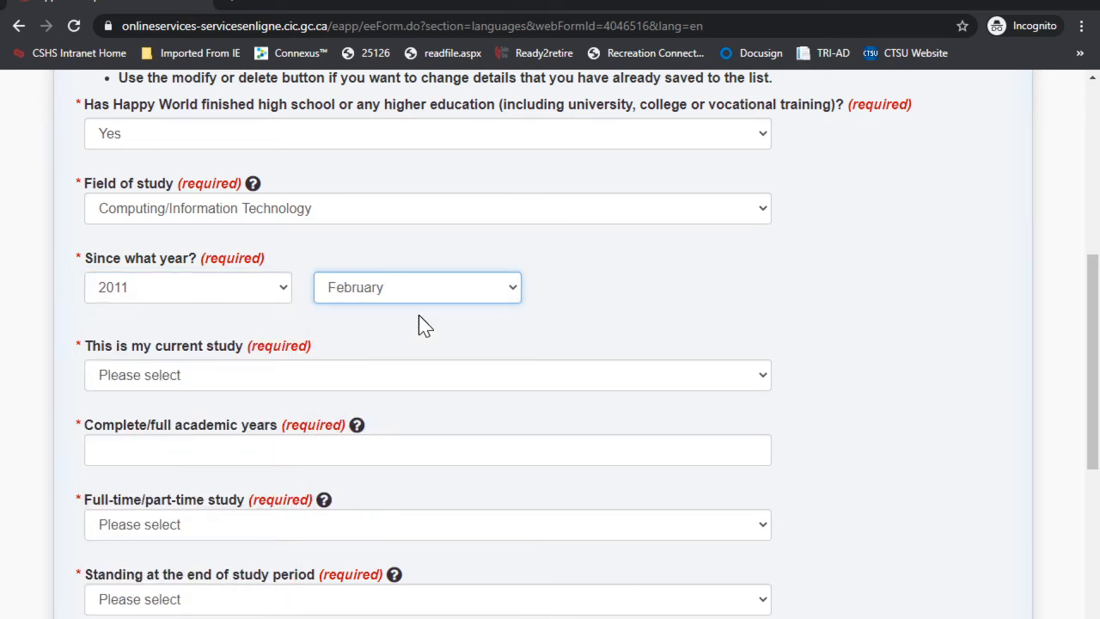
pyautogui.scroll(-1, 418, 314)
pyautogui.click(225, 297)
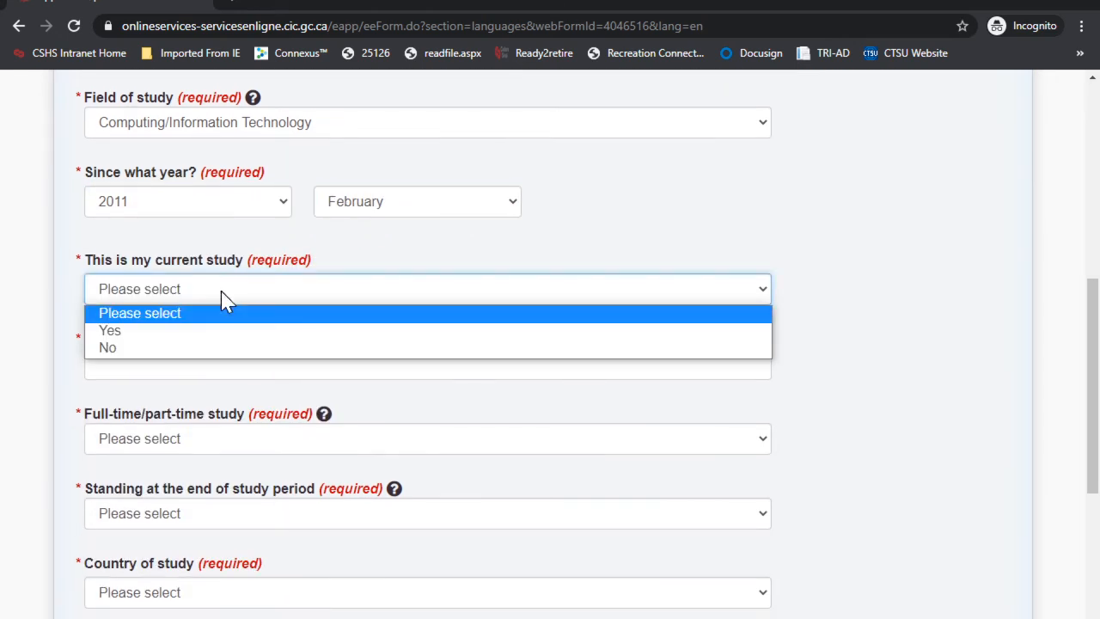
pyautogui.click(129, 334)
# Step: Mark the study as Full Time with a certificate, diploma or degree awarded
pyautogui.scroll(-1, 286, 288)
pyautogui.click(150, 283)
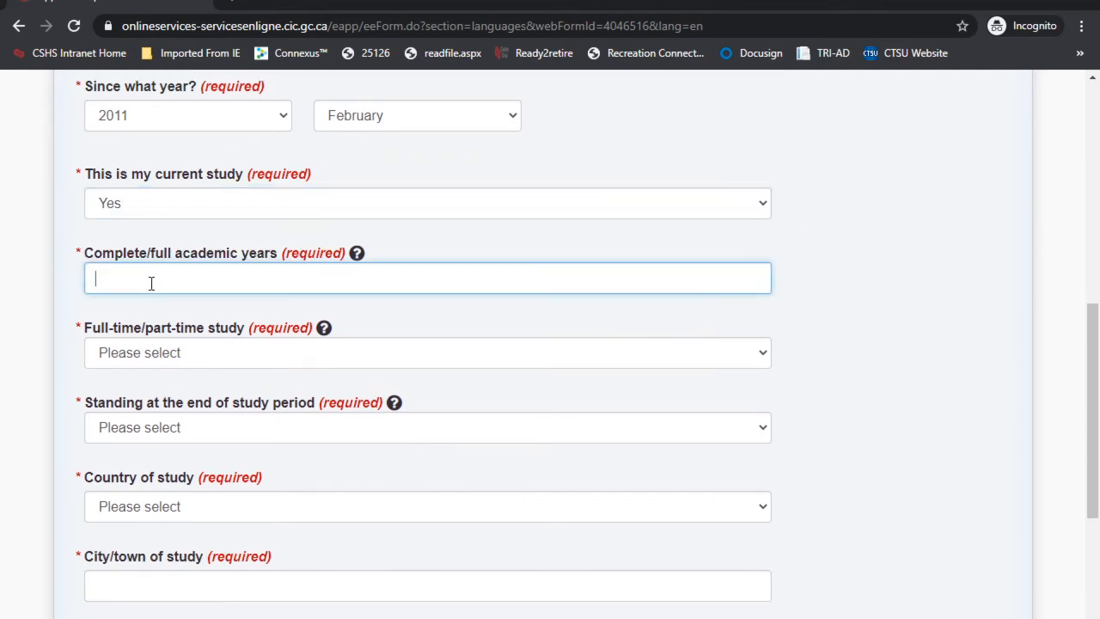
pyautogui.scroll(-1, 318, 289)
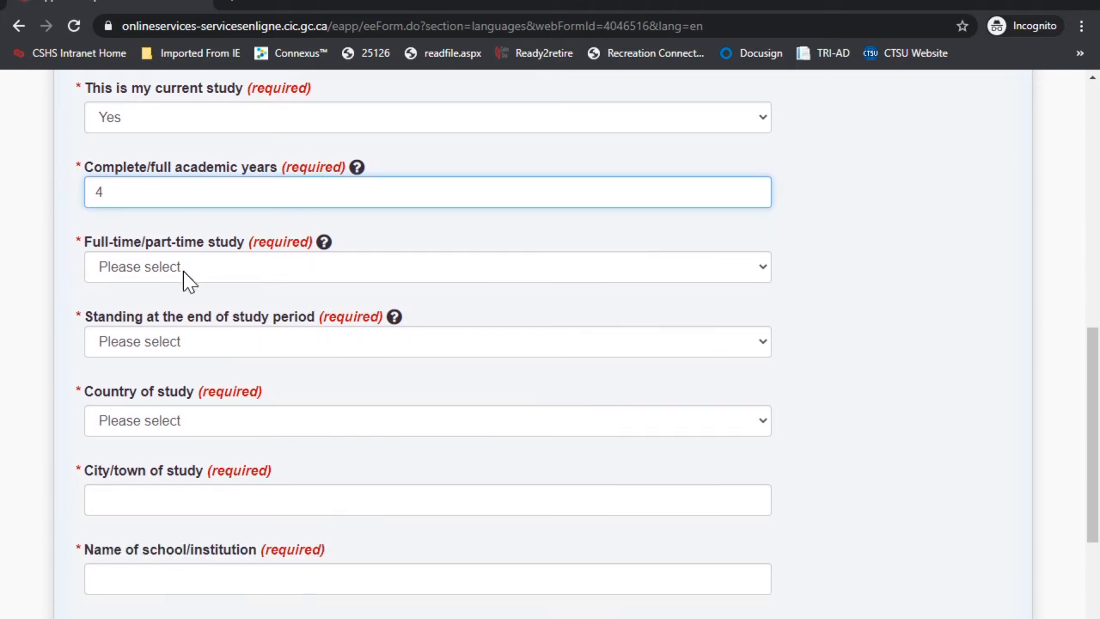
pyautogui.click(185, 272)
pyautogui.click(161, 311)
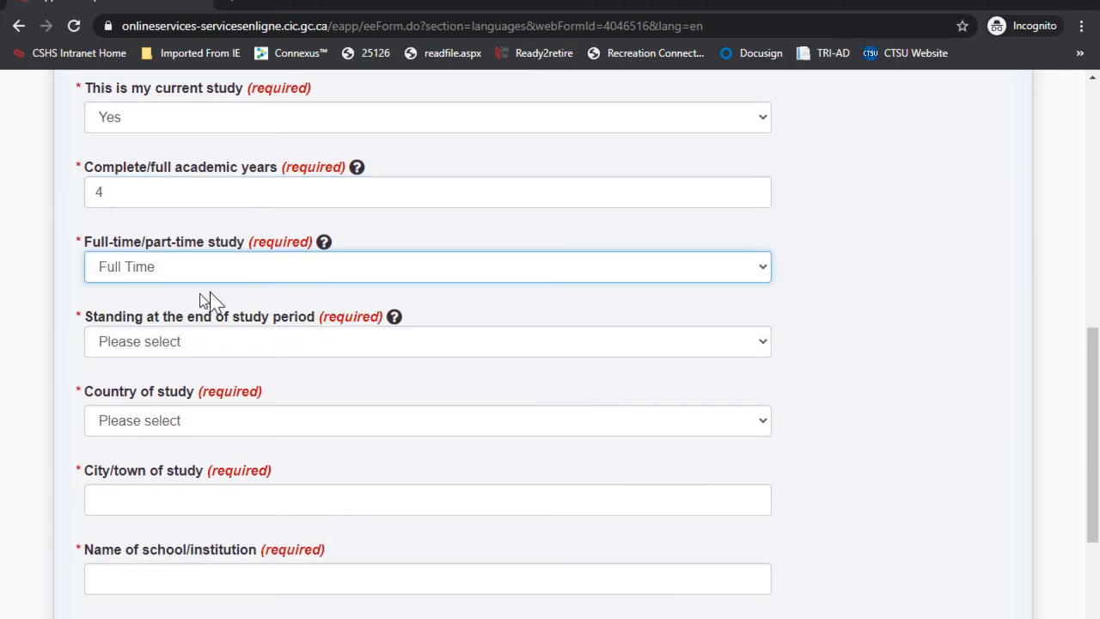
pyautogui.scroll(-2, 405, 255)
pyautogui.click(196, 171)
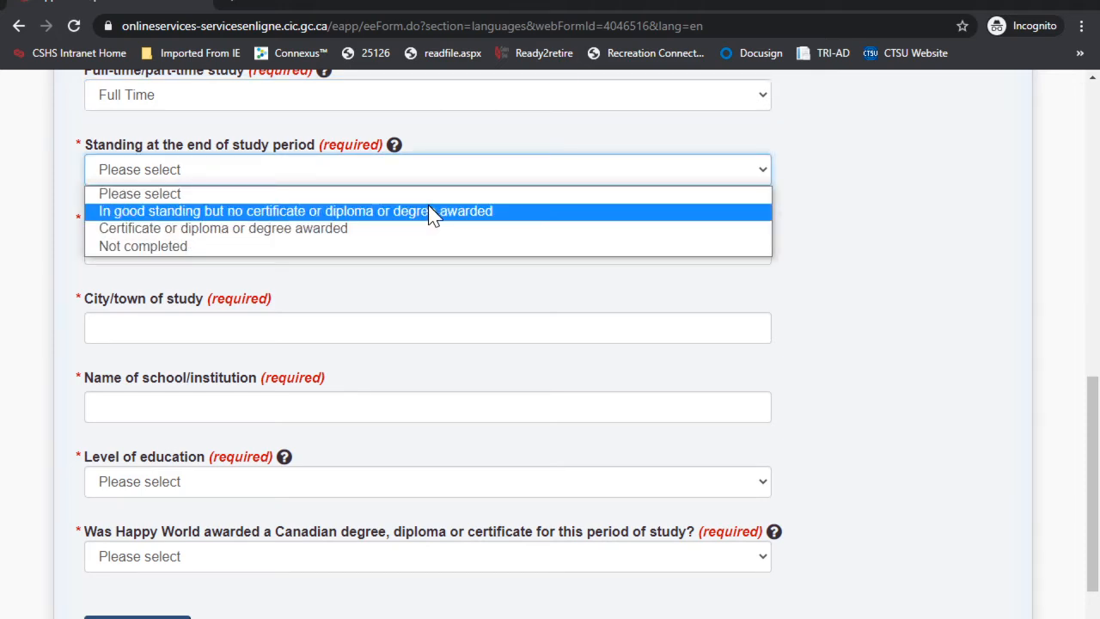
pyautogui.click(299, 229)
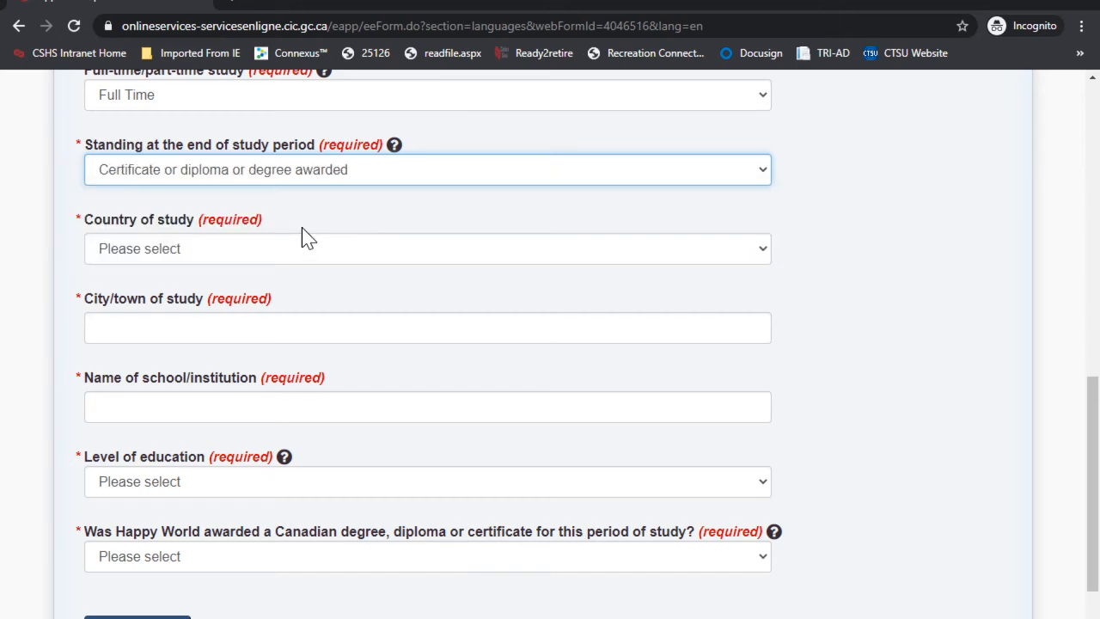
# Step: Enter India as the country of study, fill in the city, and WES as school
pyautogui.click(200, 242)
pyautogui.write('india')
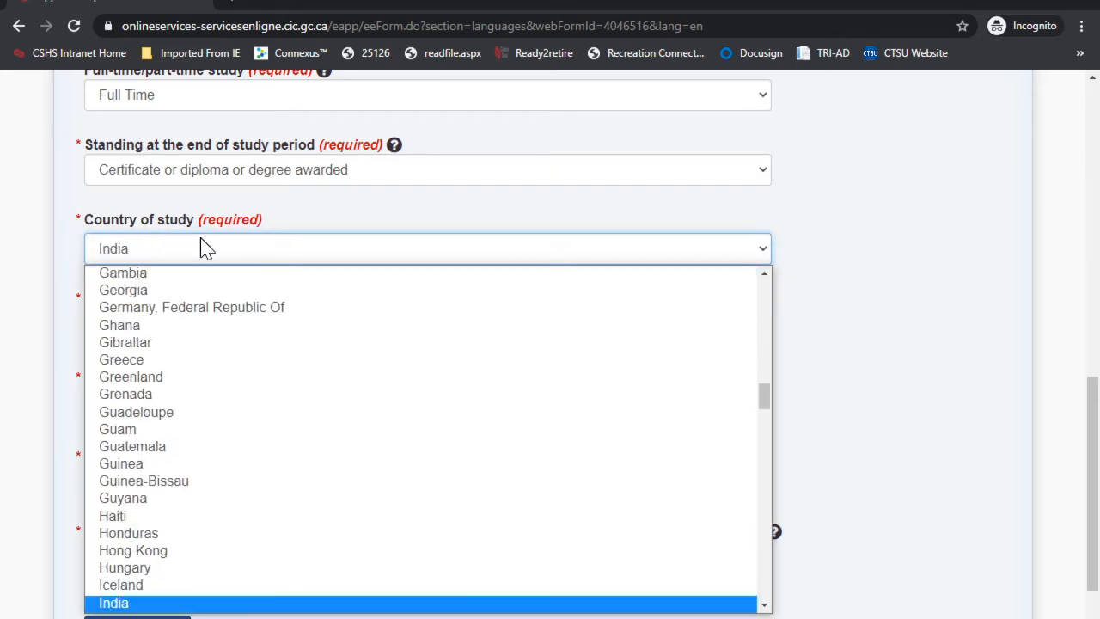
pyautogui.press('Return')
pyautogui.click(184, 323)
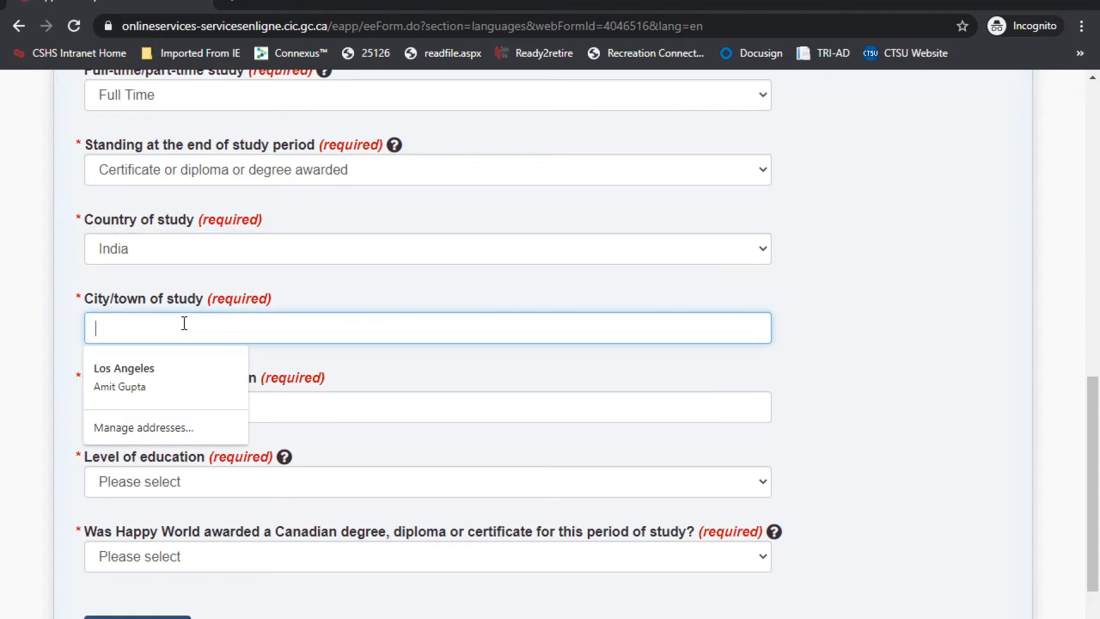
pyautogui.write('Mumbai')
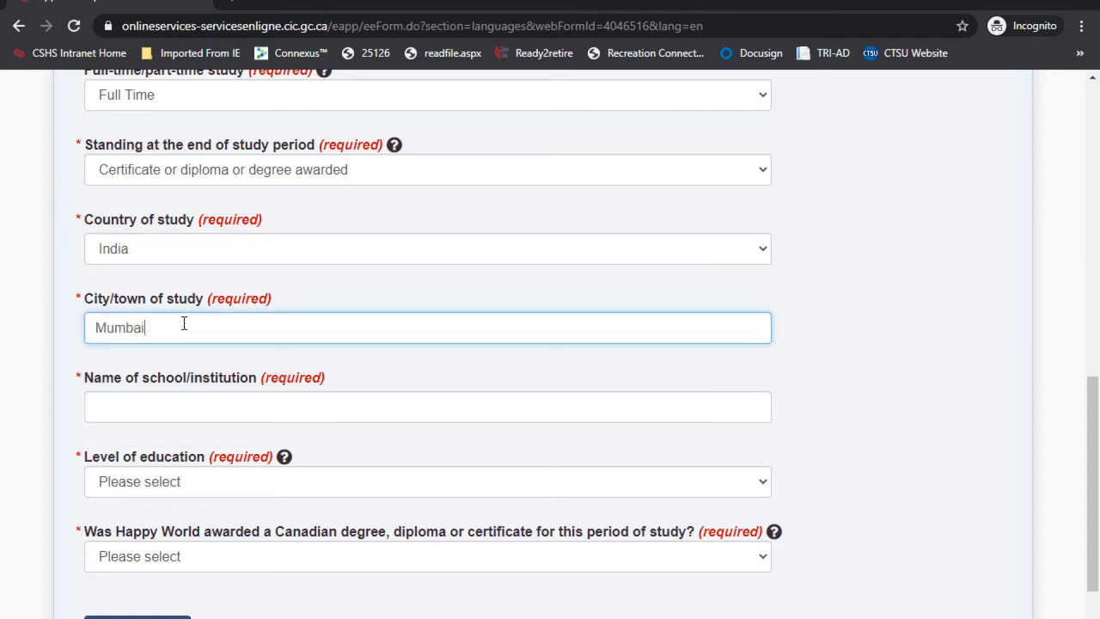
pyautogui.click(182, 404)
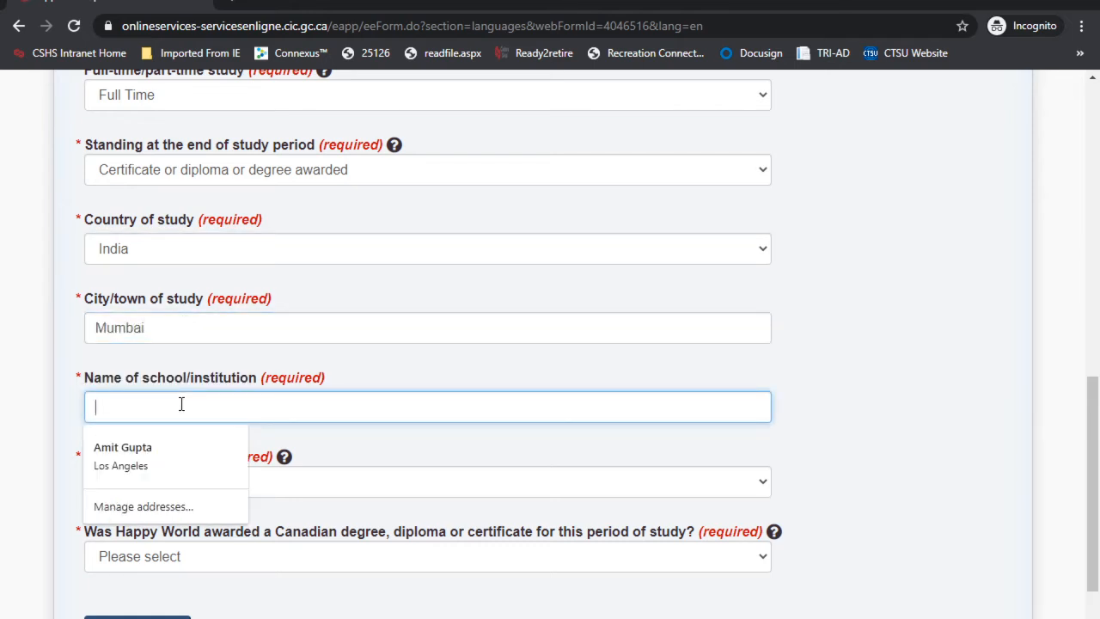
pyautogui.write('WES')
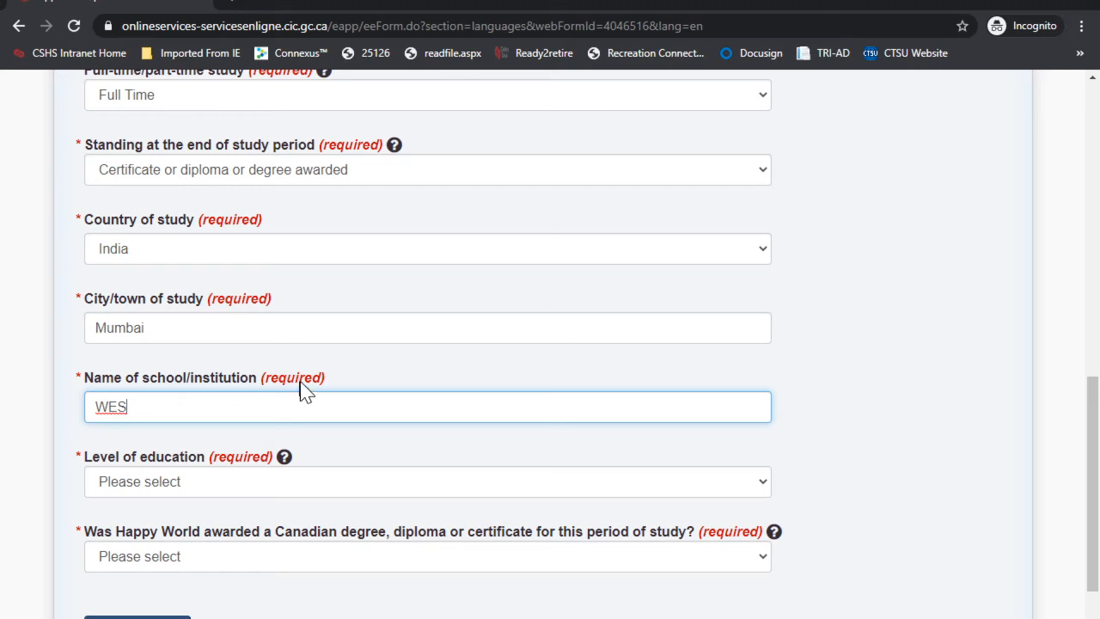
# Step: Set the level of education to Master's degree and answer No for Canadian credential
pyautogui.scroll(-1, 305, 383)
pyautogui.click(173, 396)
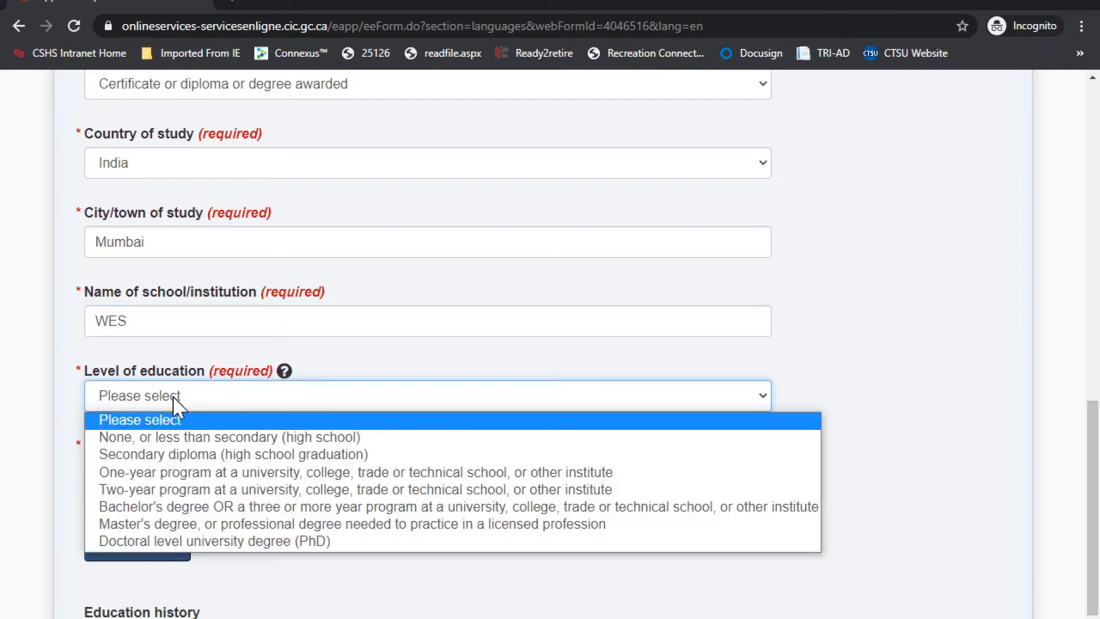
pyautogui.click(195, 525)
pyautogui.scroll(-2, 378, 401)
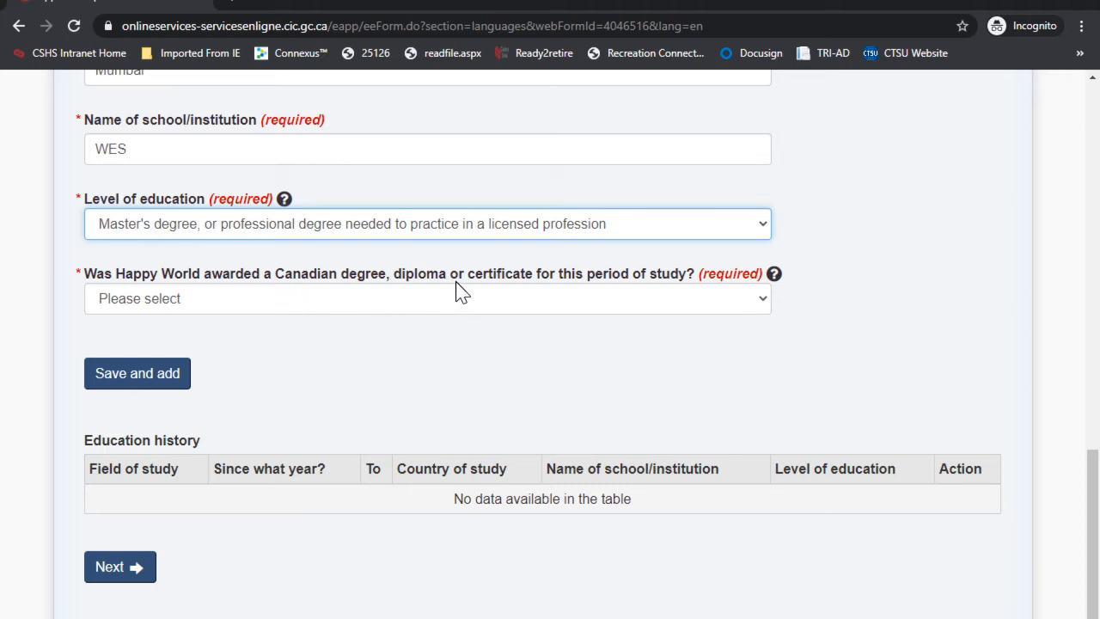
pyautogui.click(209, 302)
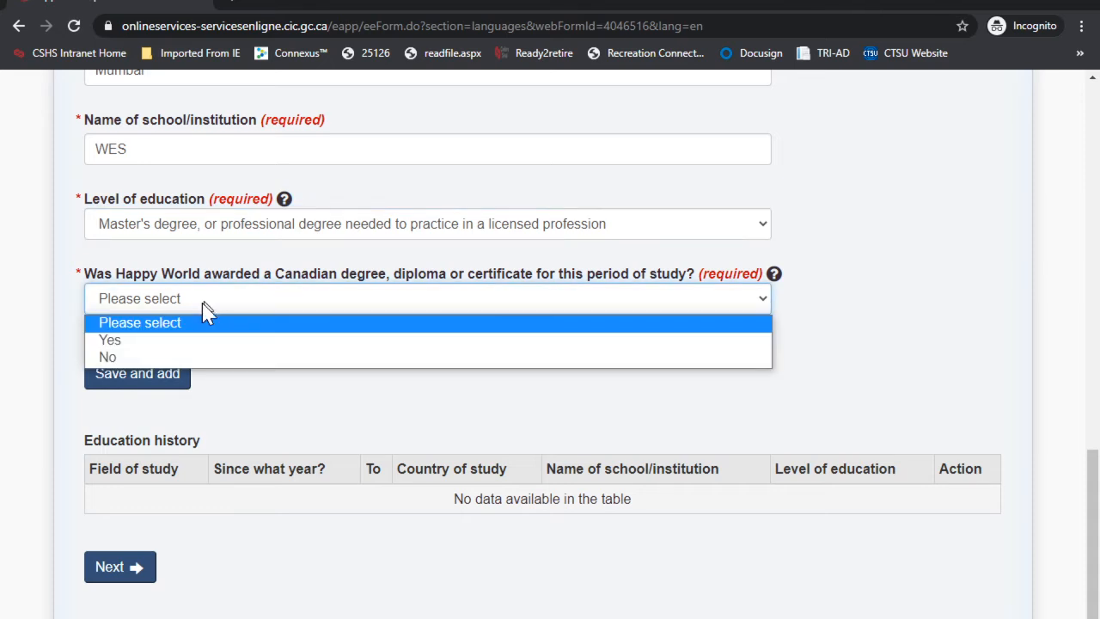
pyautogui.click(204, 357)
pyautogui.scroll(-1, 435, 342)
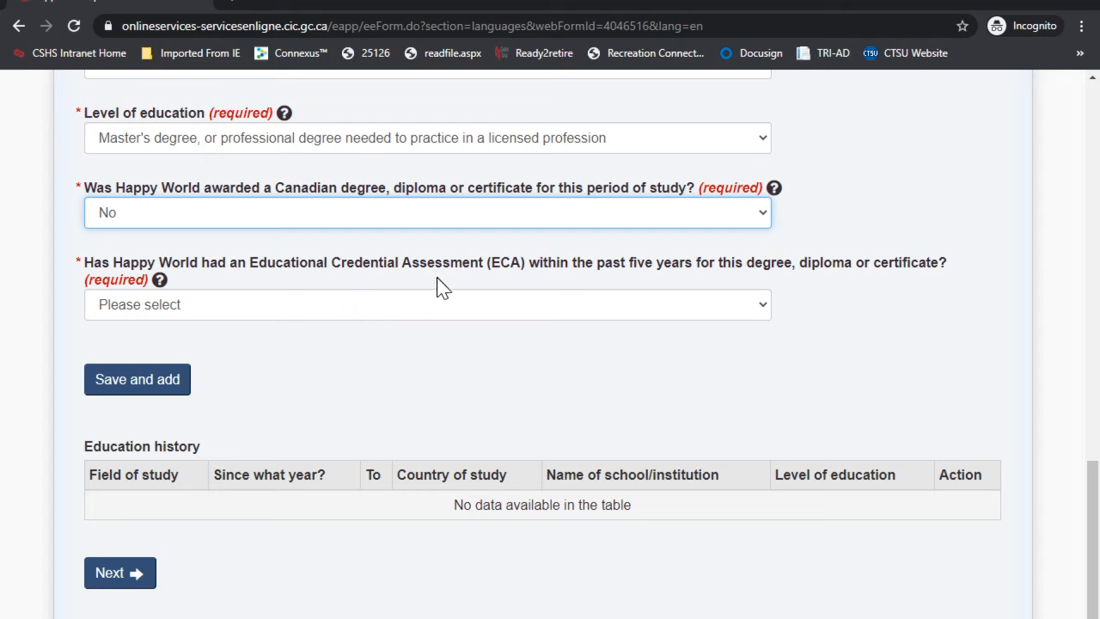
pyautogui.click(232, 307)
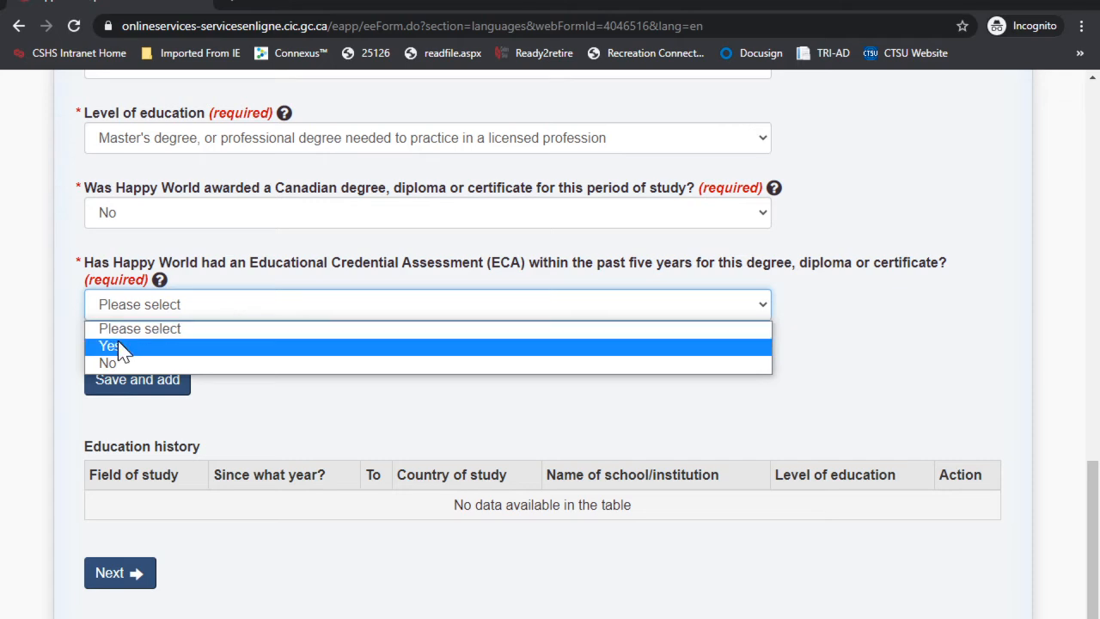
# Step: Answer Yes to having an ECA from World Education Services, dated 2019-01-01
pyautogui.click(115, 347)
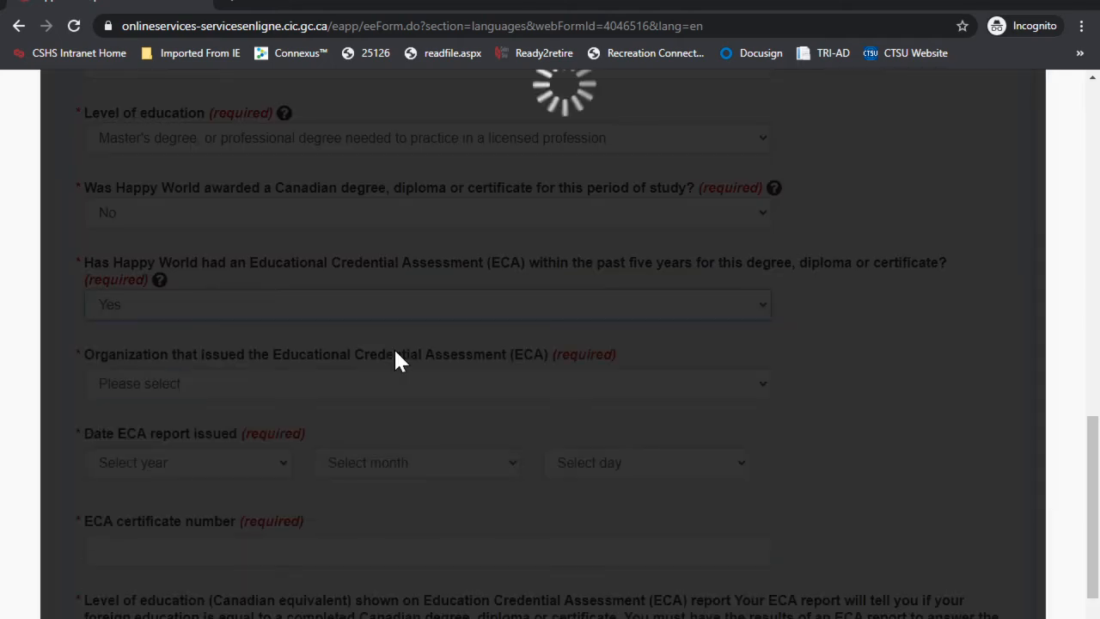
pyautogui.scroll(-1, 396, 359)
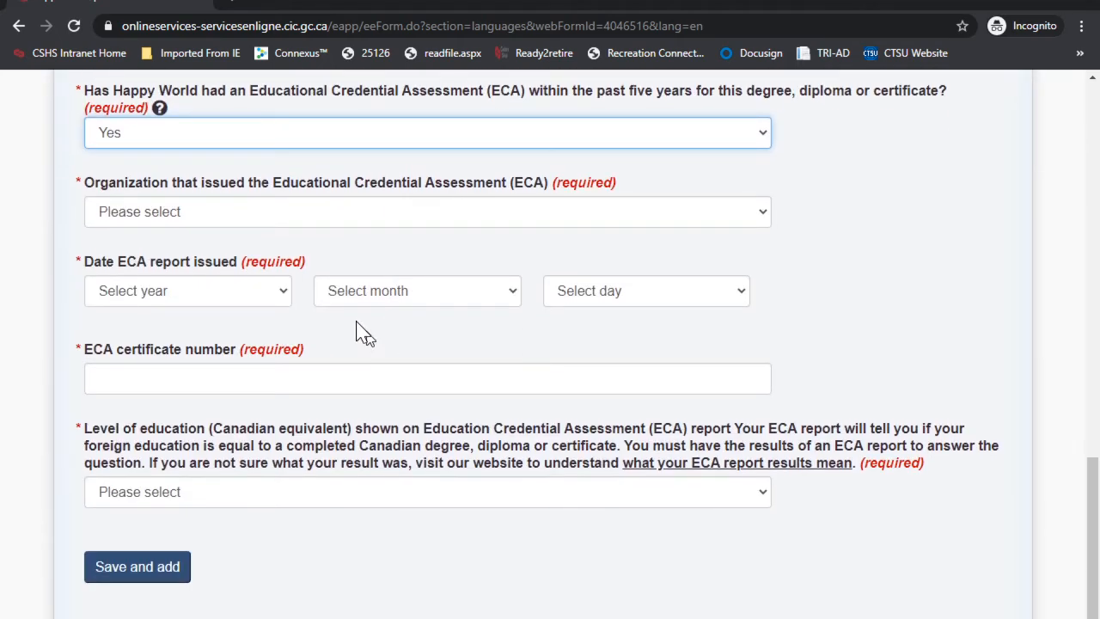
pyautogui.click(240, 219)
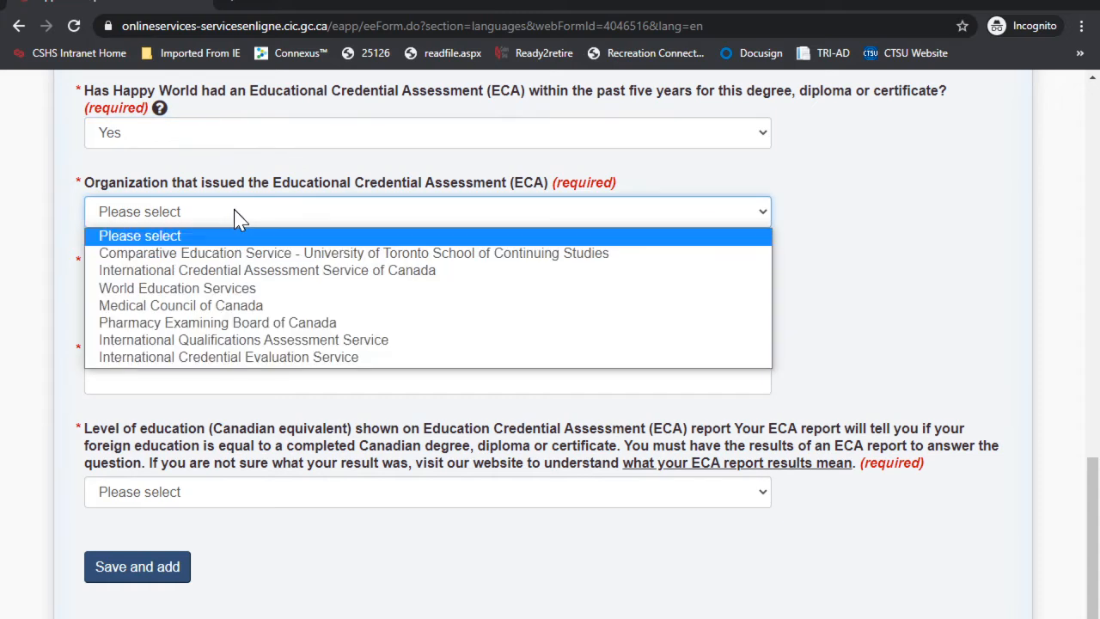
pyautogui.click(233, 290)
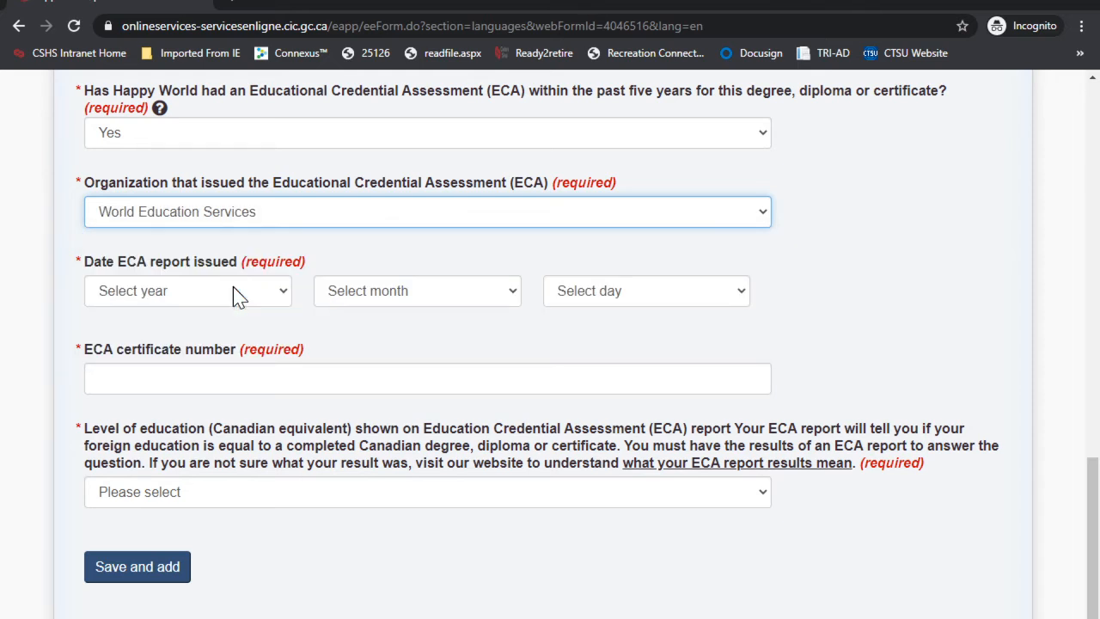
pyautogui.click(182, 293)
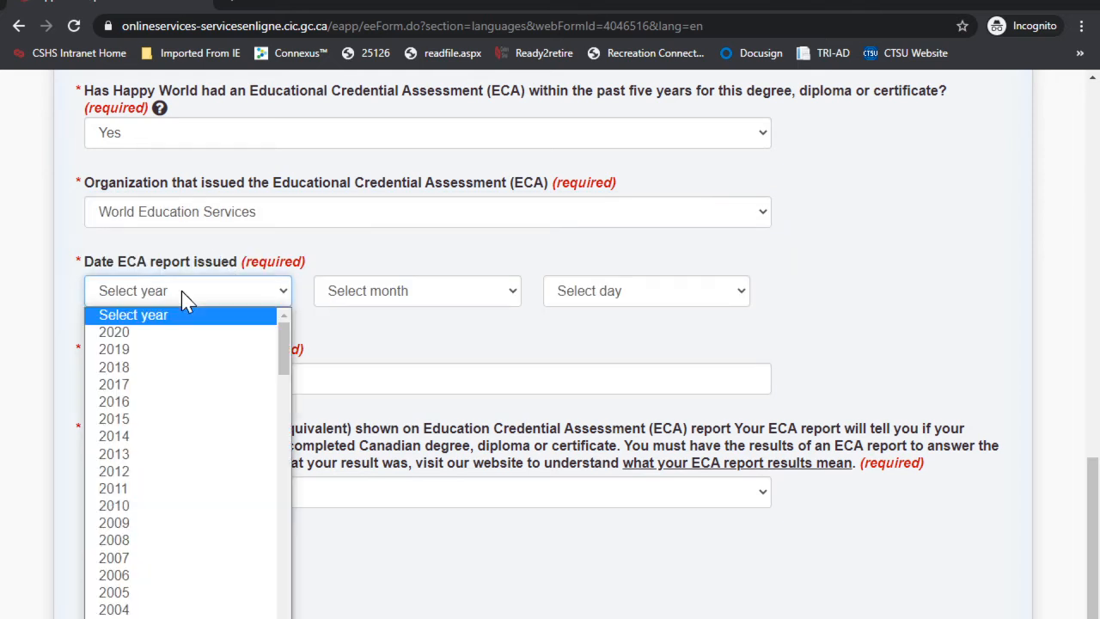
pyautogui.click(151, 350)
pyautogui.click(354, 294)
pyautogui.click(359, 334)
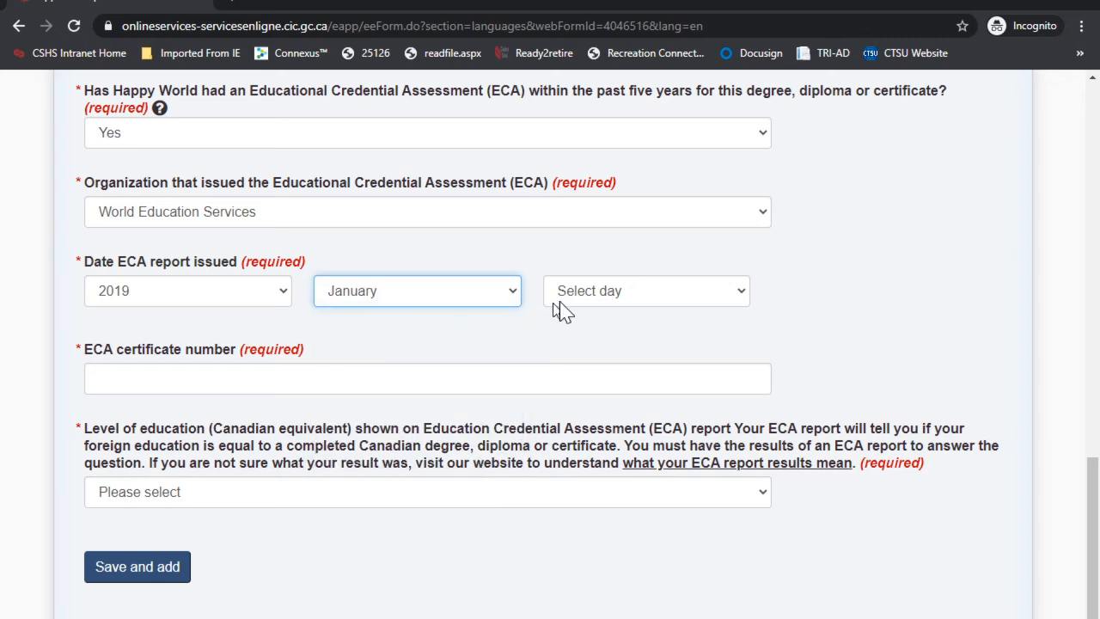
pyautogui.click(559, 297)
pyautogui.click(593, 331)
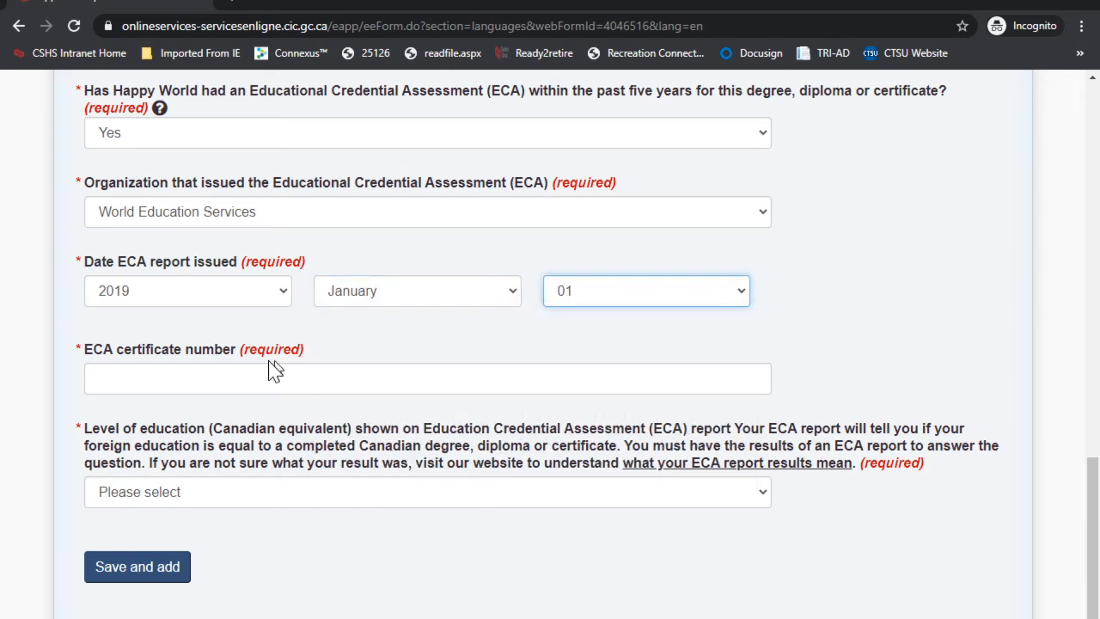
# Step: Enter the ECA certificate number, set the Master's degree equivalent, and save the education entry
pyautogui.click(191, 371)
pyautogui.write('E12345')
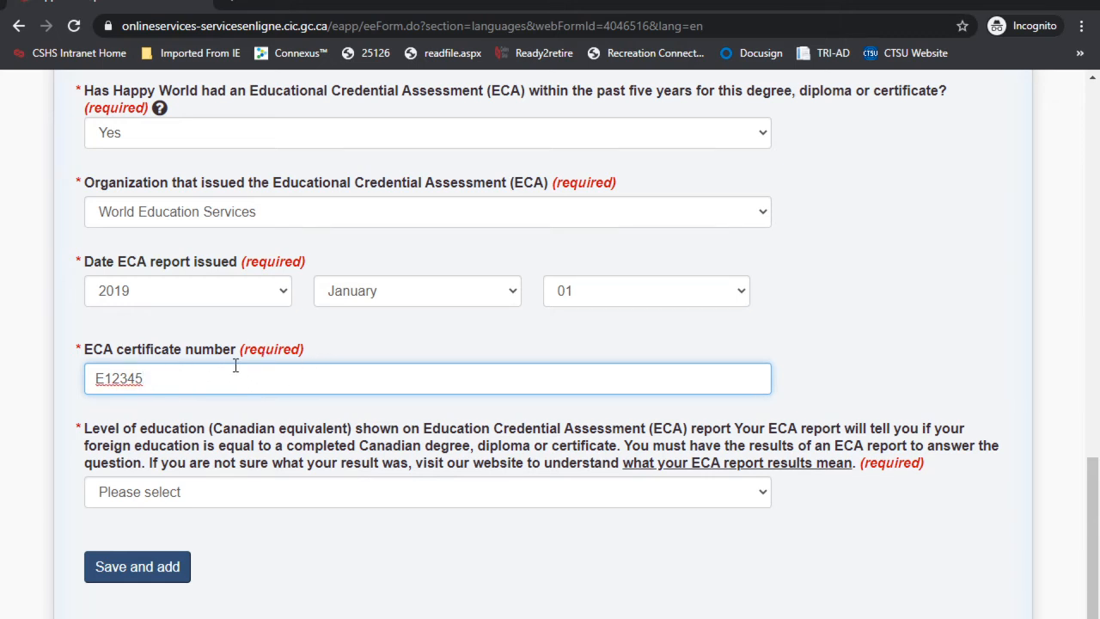
pyautogui.scroll(-2, 232, 381)
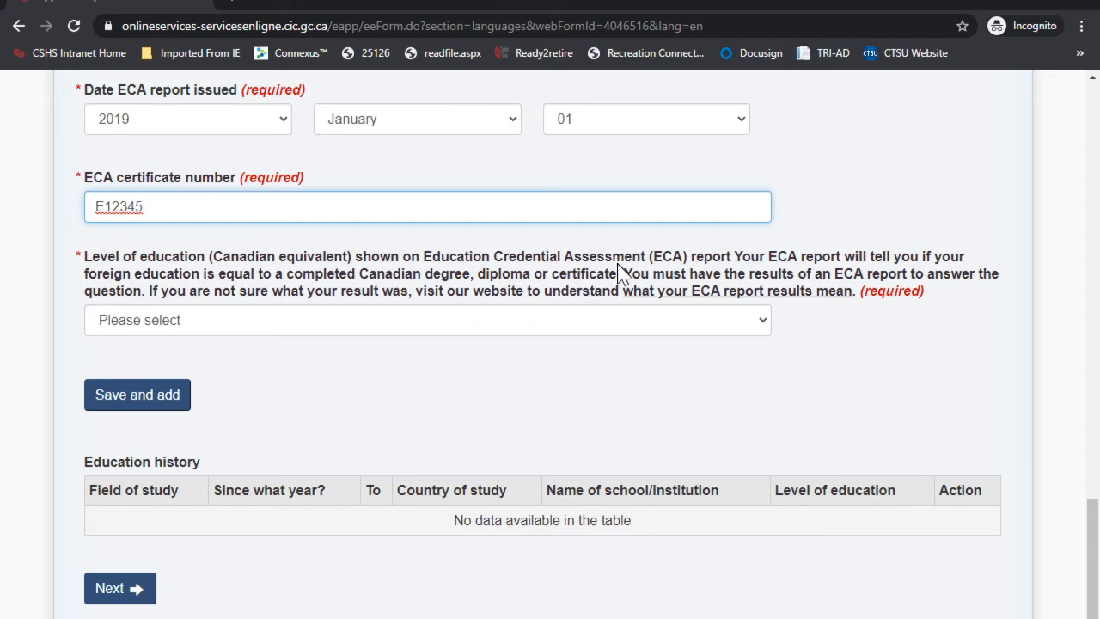
pyautogui.click(287, 320)
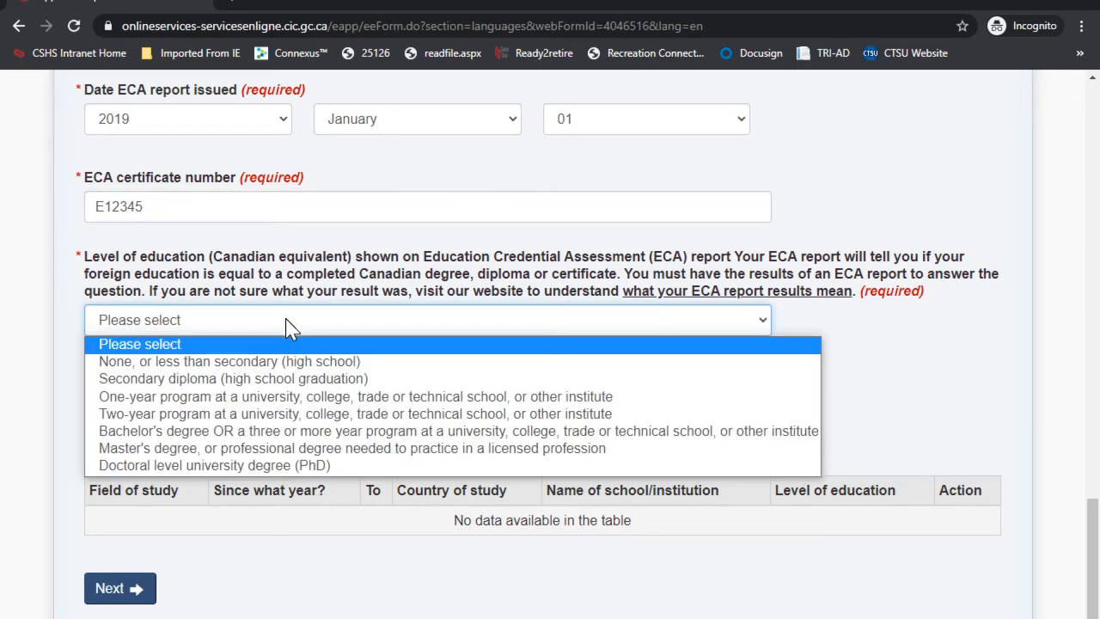
pyautogui.click(194, 448)
pyautogui.click(146, 398)
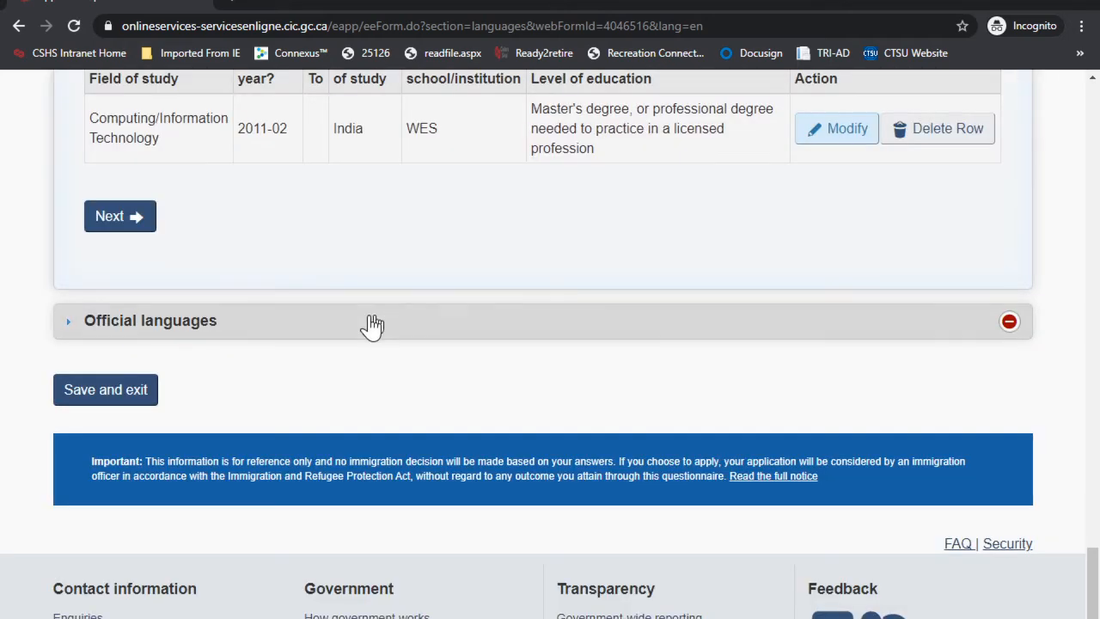
# Step: In Official languages, choose English and the IELTS General Training test
pyautogui.click(129, 225)
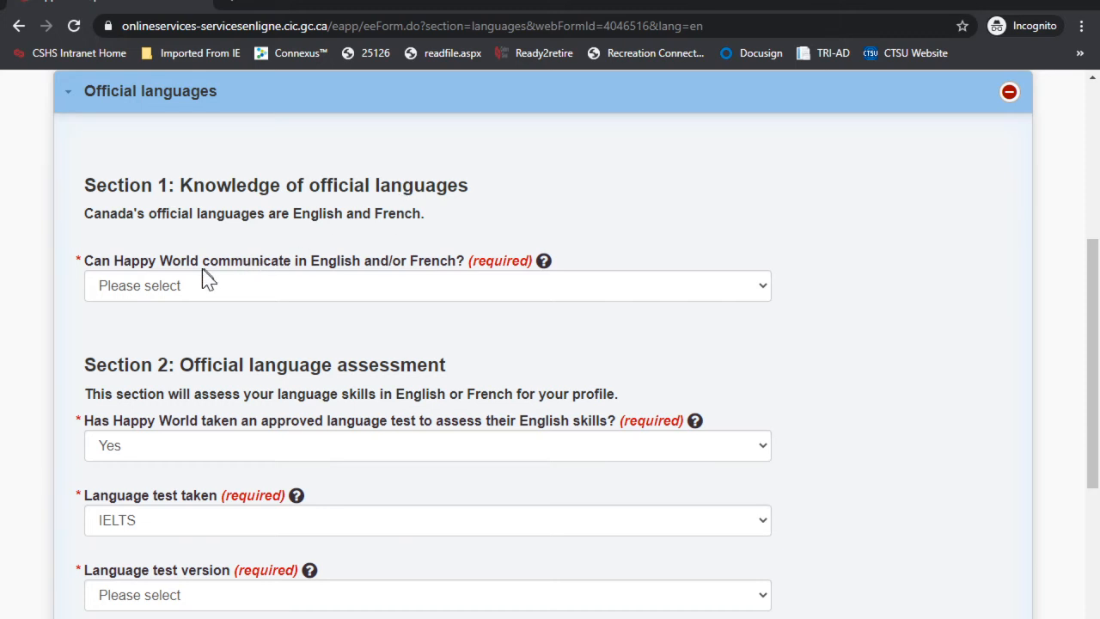
pyautogui.click(238, 293)
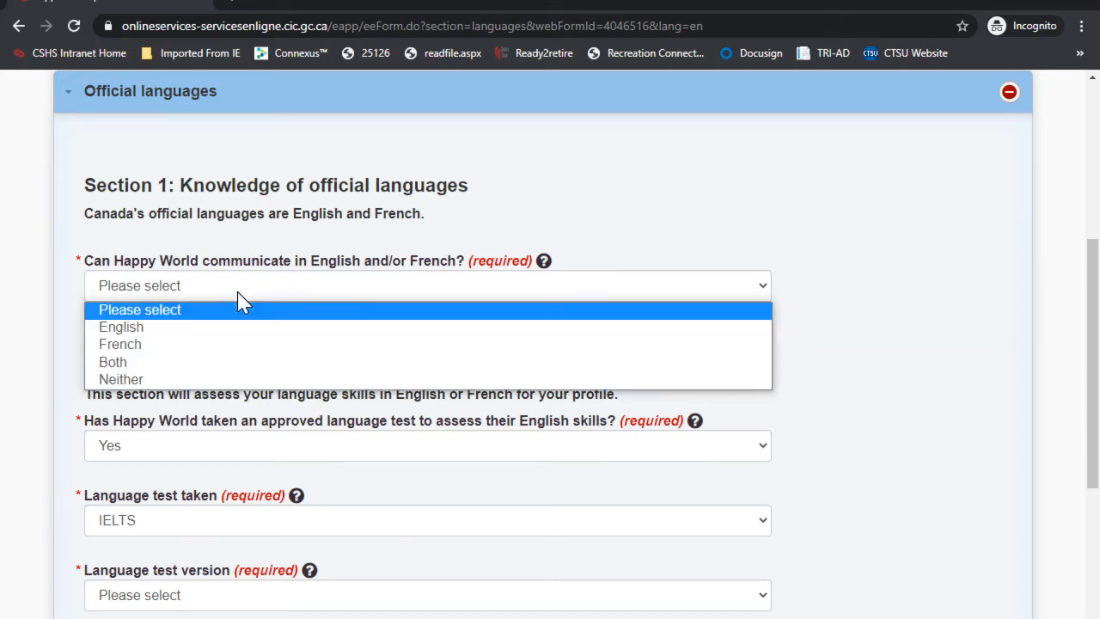
pyautogui.click(176, 328)
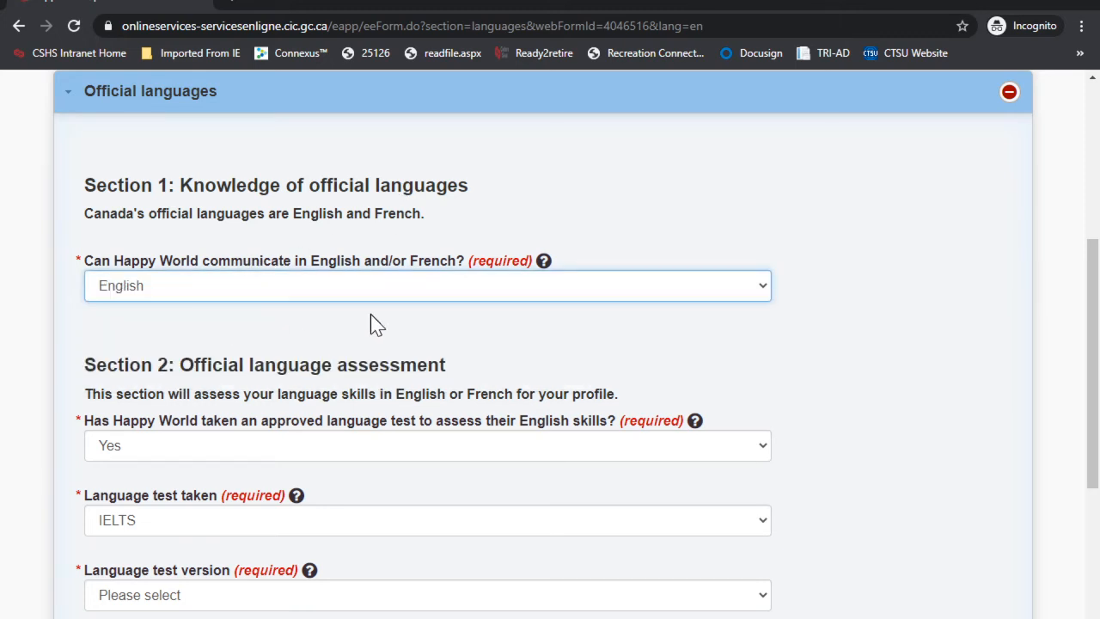
pyautogui.scroll(-2, 378, 324)
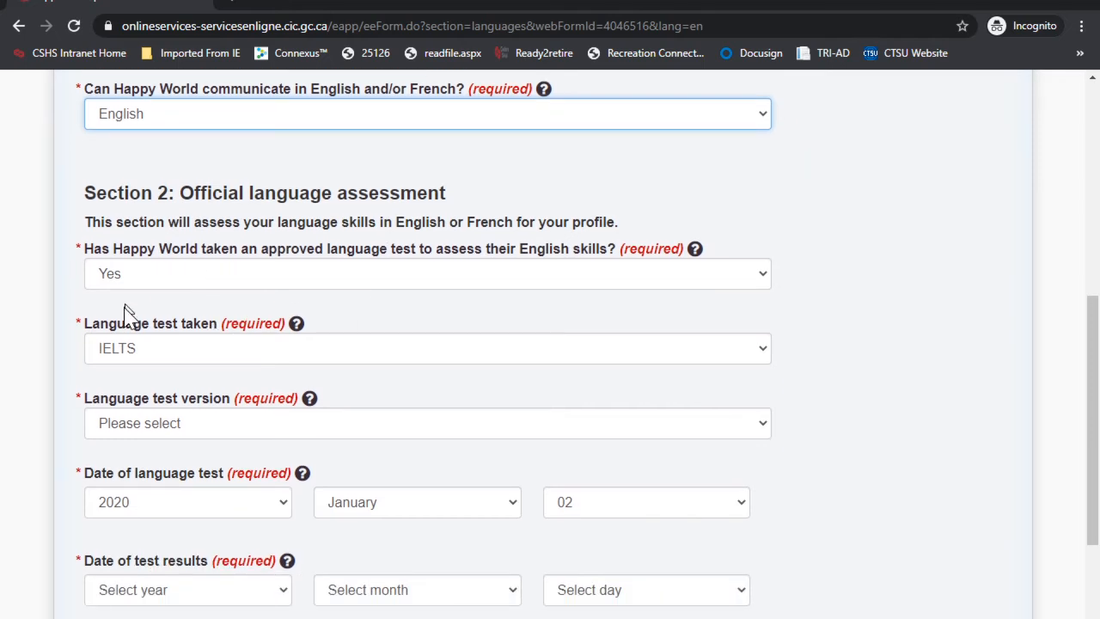
pyautogui.scroll(-1, 232, 356)
pyautogui.click(198, 342)
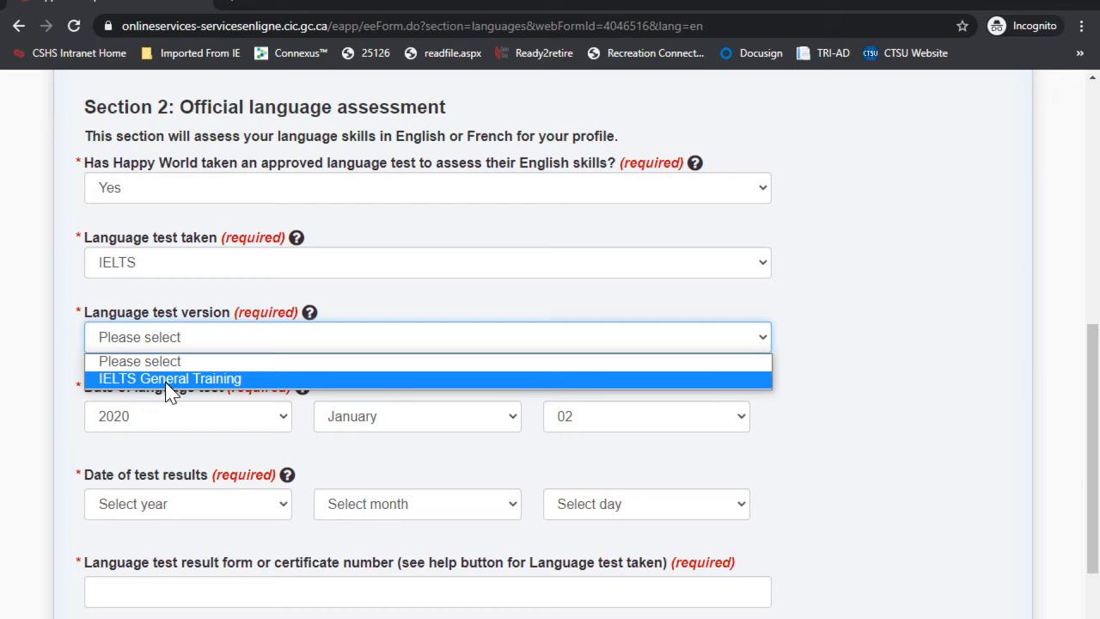
pyautogui.click(169, 379)
# Step: Set the language test results date to 2020-02-02
pyautogui.scroll(-1, 363, 381)
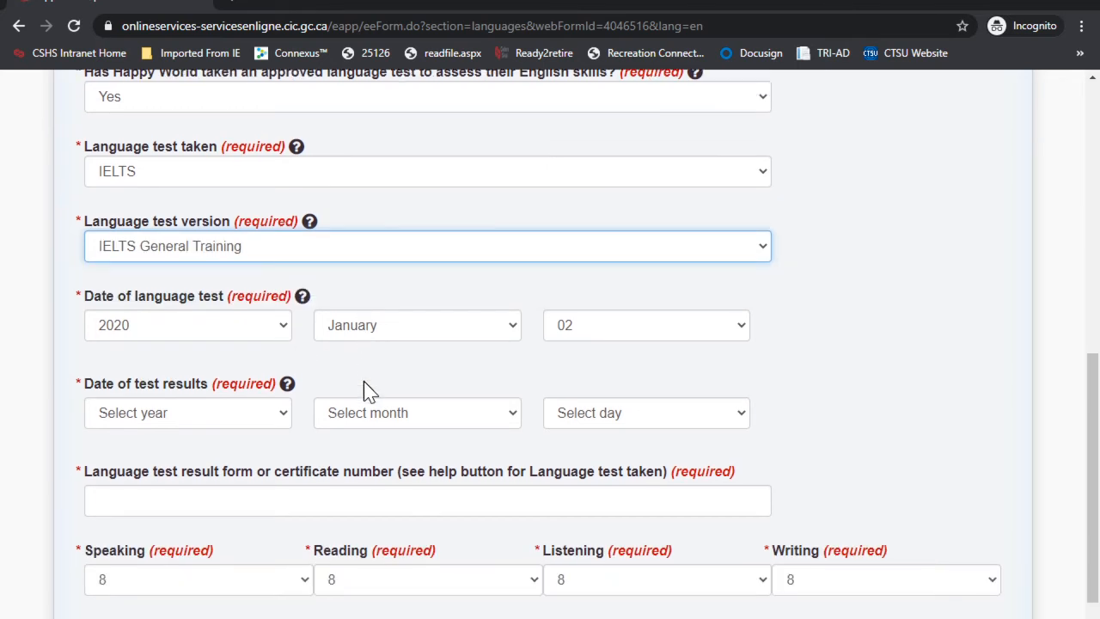
pyautogui.scroll(-1, 363, 381)
pyautogui.click(176, 342)
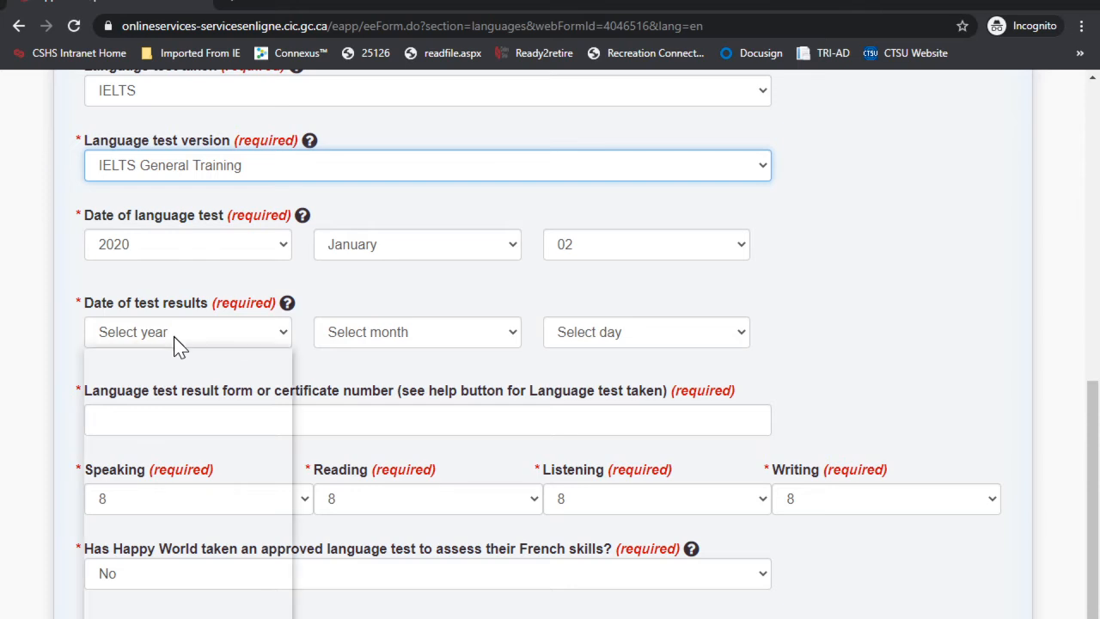
pyautogui.click(140, 373)
pyautogui.click(349, 340)
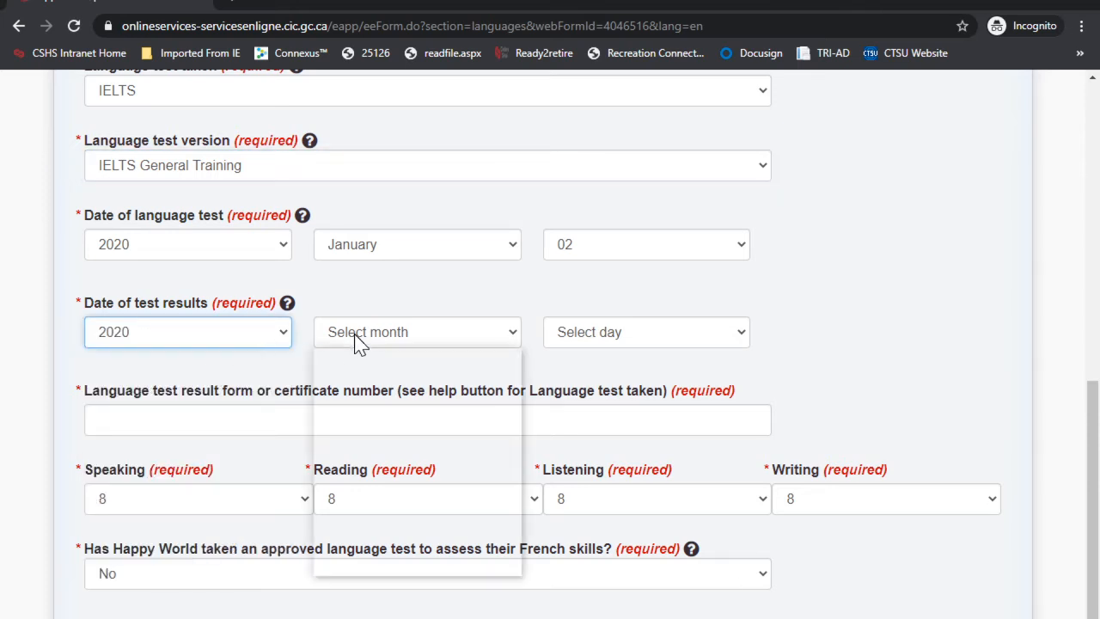
pyautogui.click(353, 377)
pyautogui.click(364, 344)
pyautogui.click(356, 391)
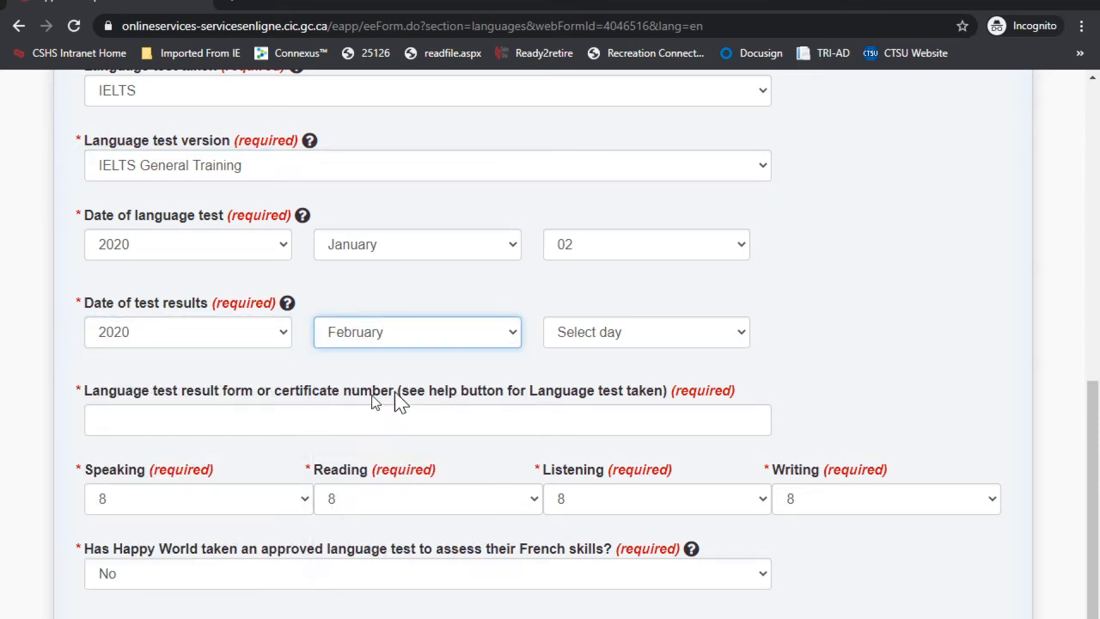
pyautogui.click(561, 333)
pyautogui.click(566, 391)
# Step: Enter the test result form number, answer No for a French test, and save
pyautogui.scroll(-1, 350, 391)
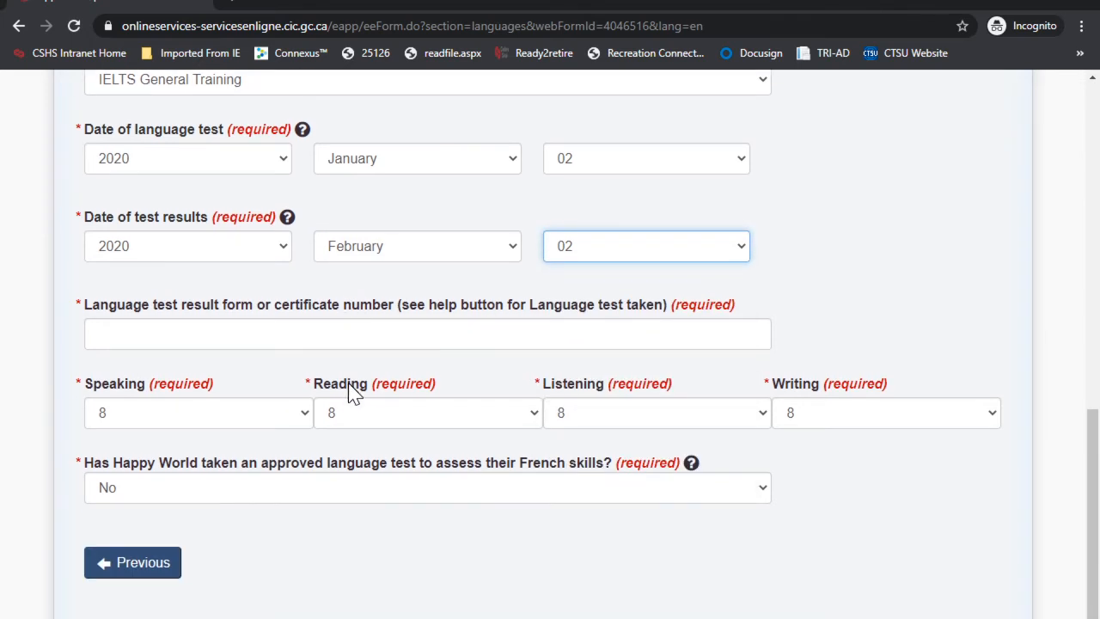
pyautogui.click(216, 335)
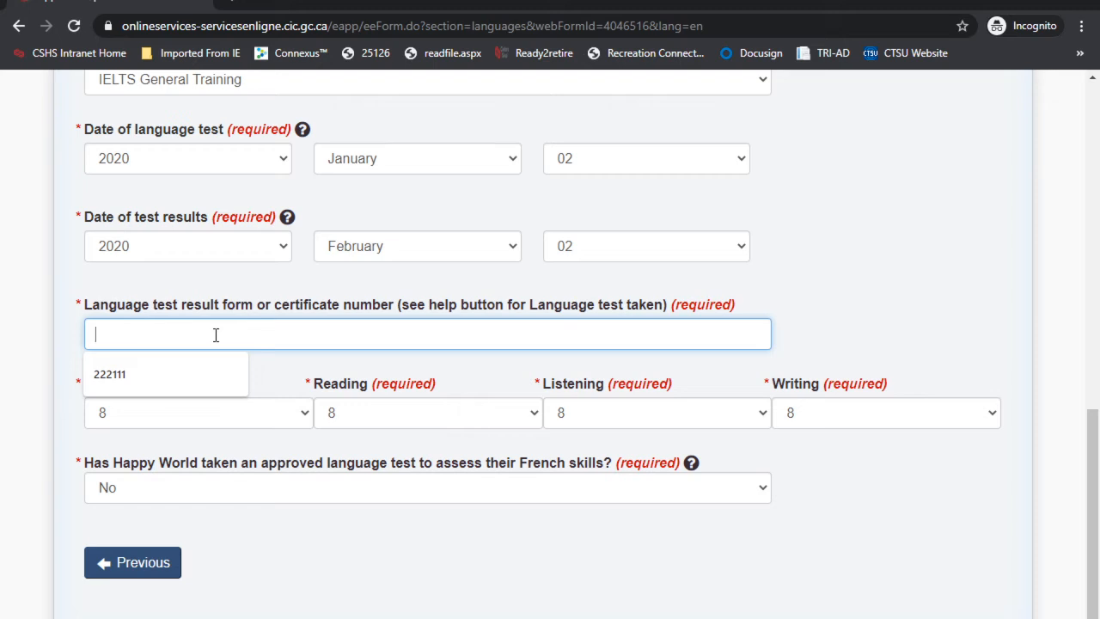
pyautogui.write('E123456')
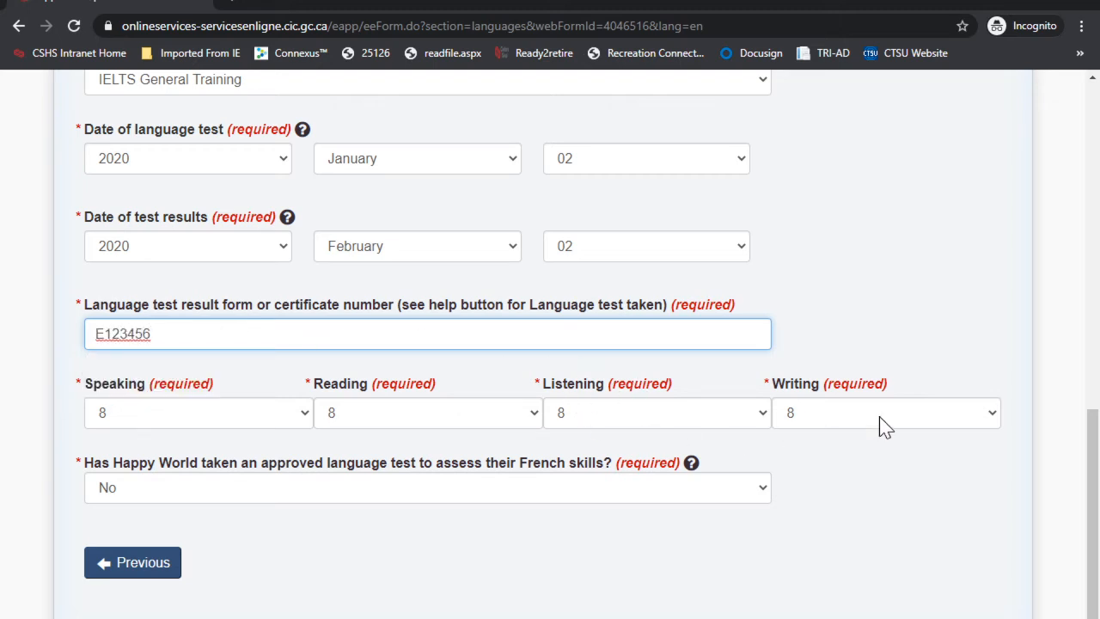
pyautogui.scroll(-1, 572, 421)
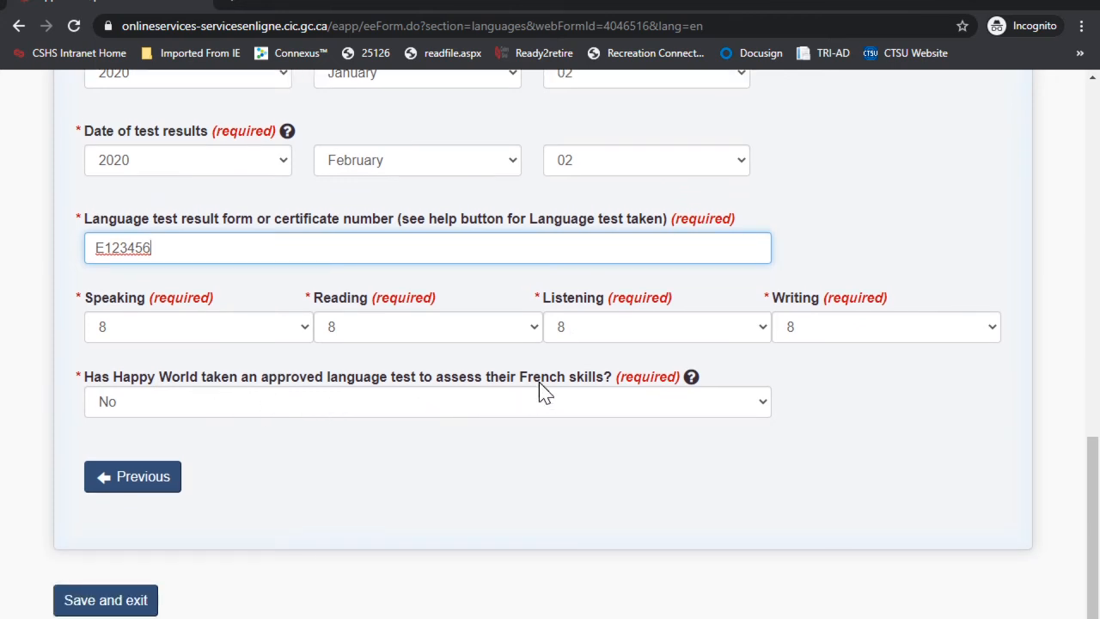
pyautogui.click(335, 402)
pyautogui.click(553, 468)
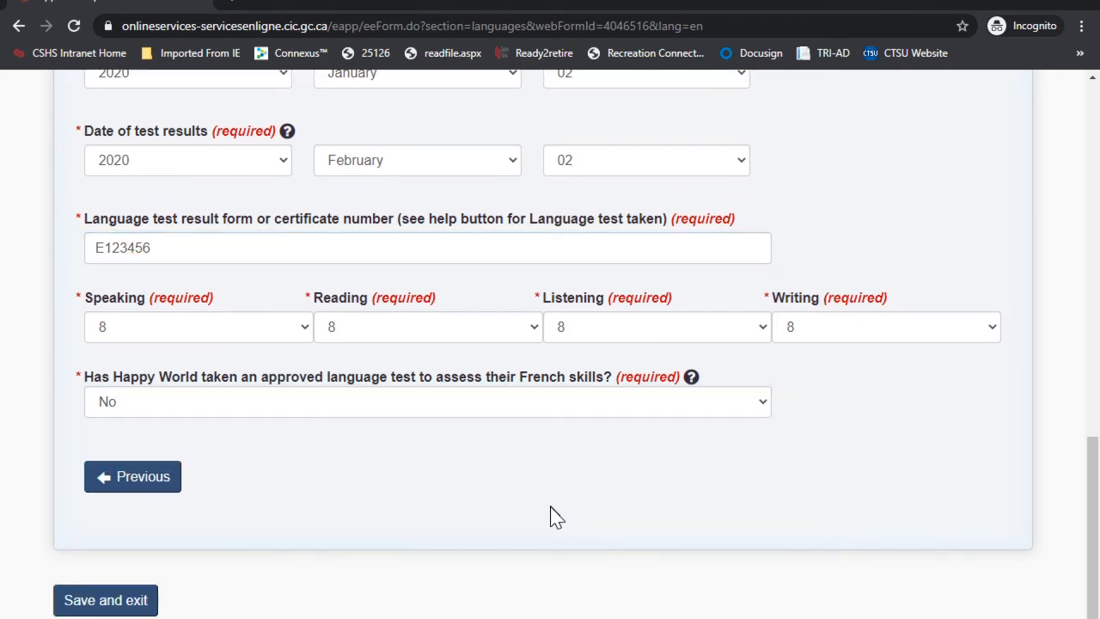
pyautogui.click(124, 601)
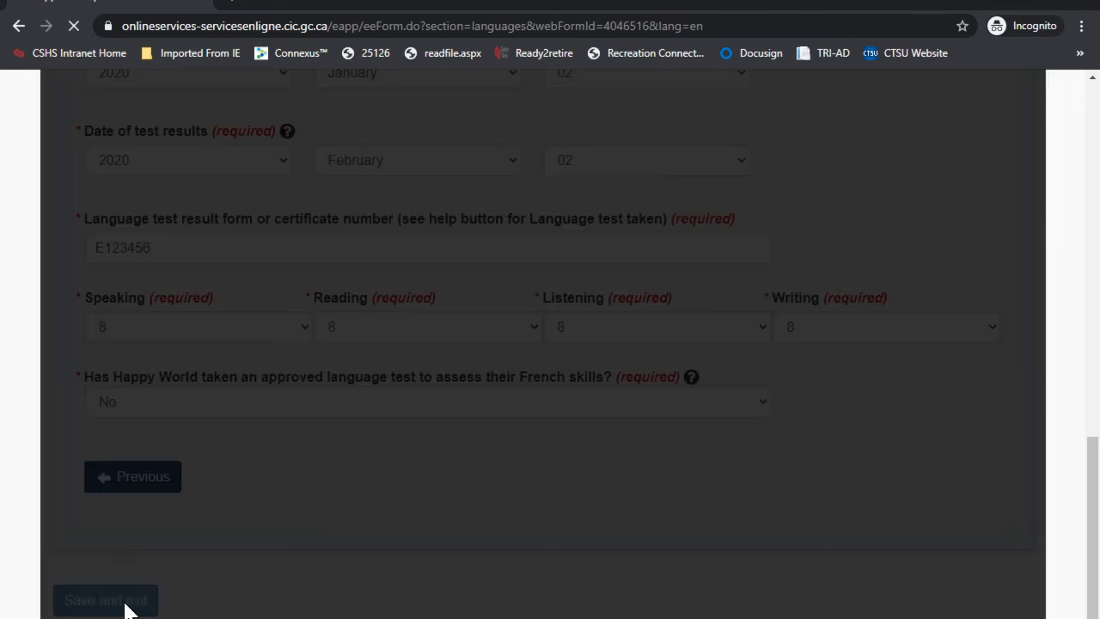
# Step: Begin Application details and answer Yes for British Columbia and Ontario consent
pyautogui.scroll(-2, 736, 447)
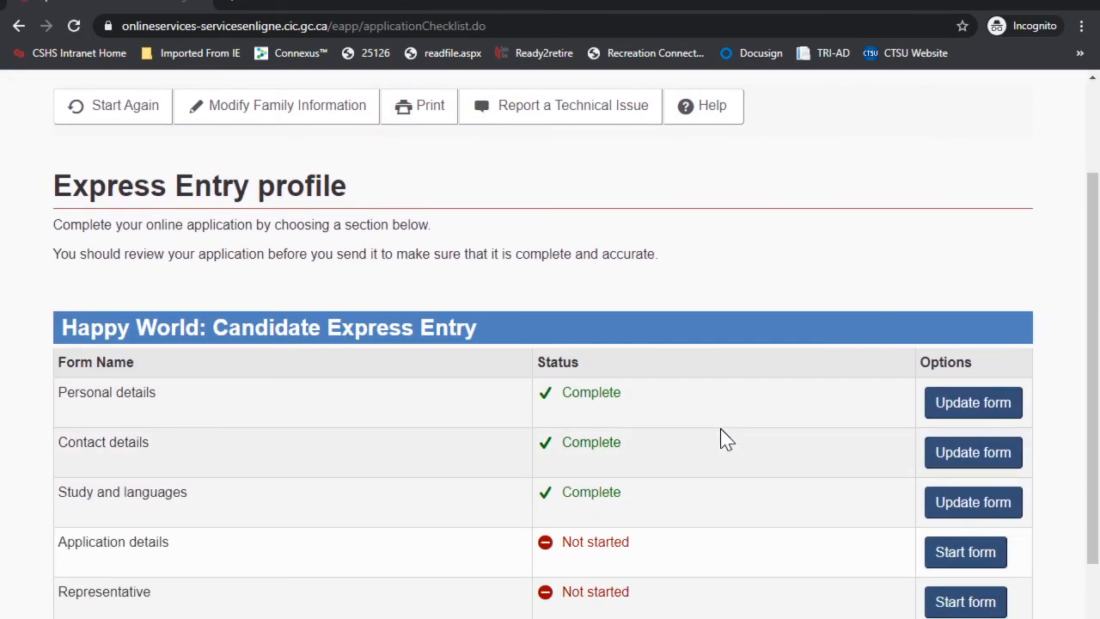
pyautogui.click(960, 558)
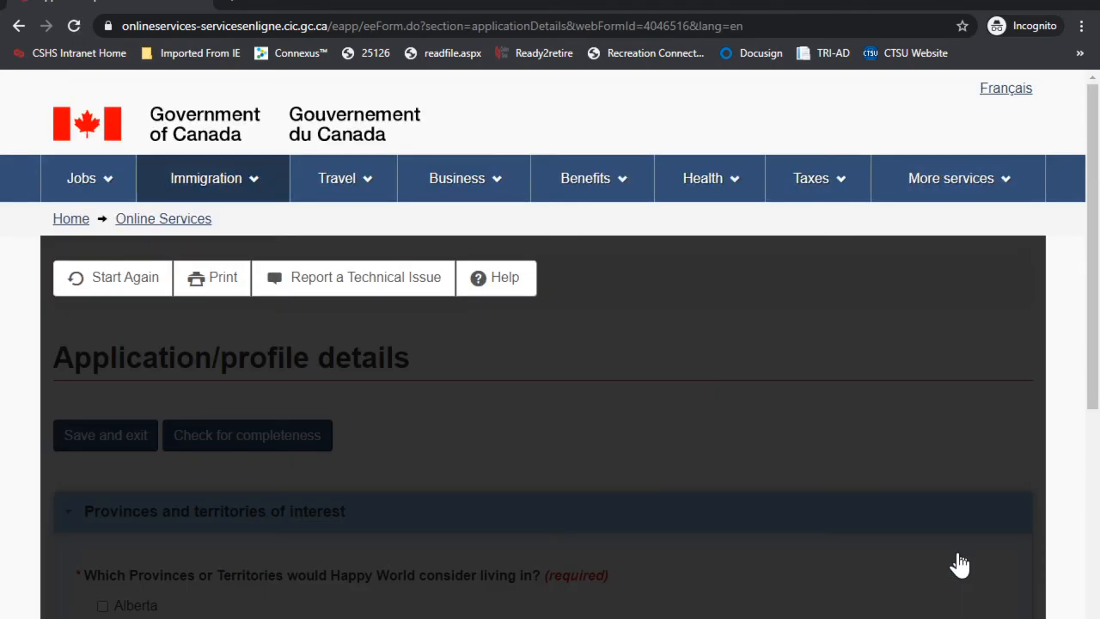
pyautogui.scroll(-3, 608, 474)
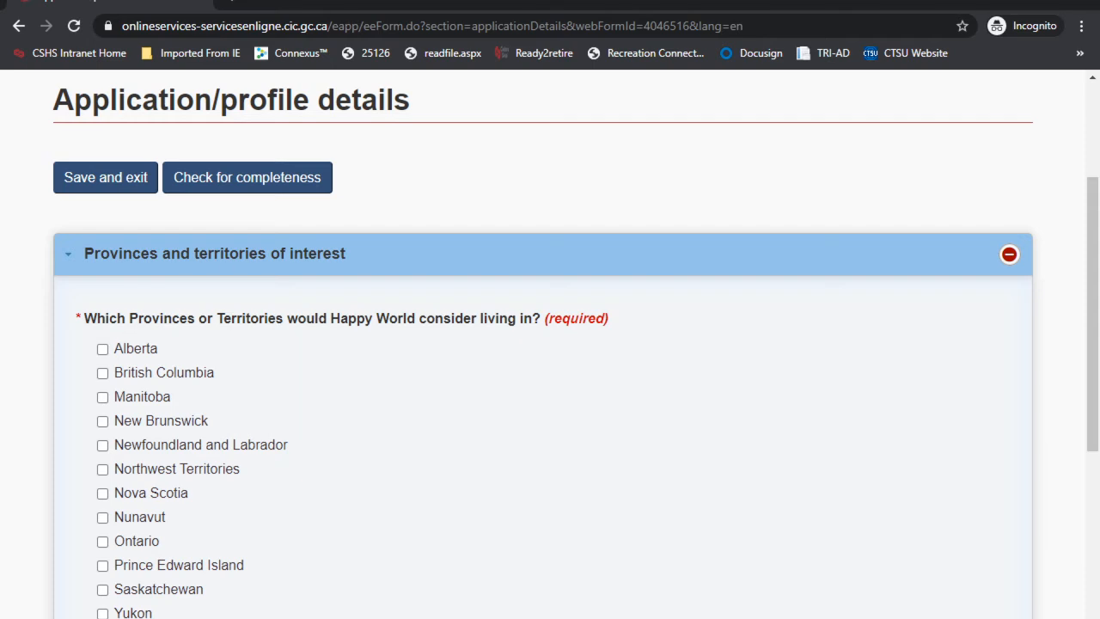
pyautogui.scroll(-1, 513, 499)
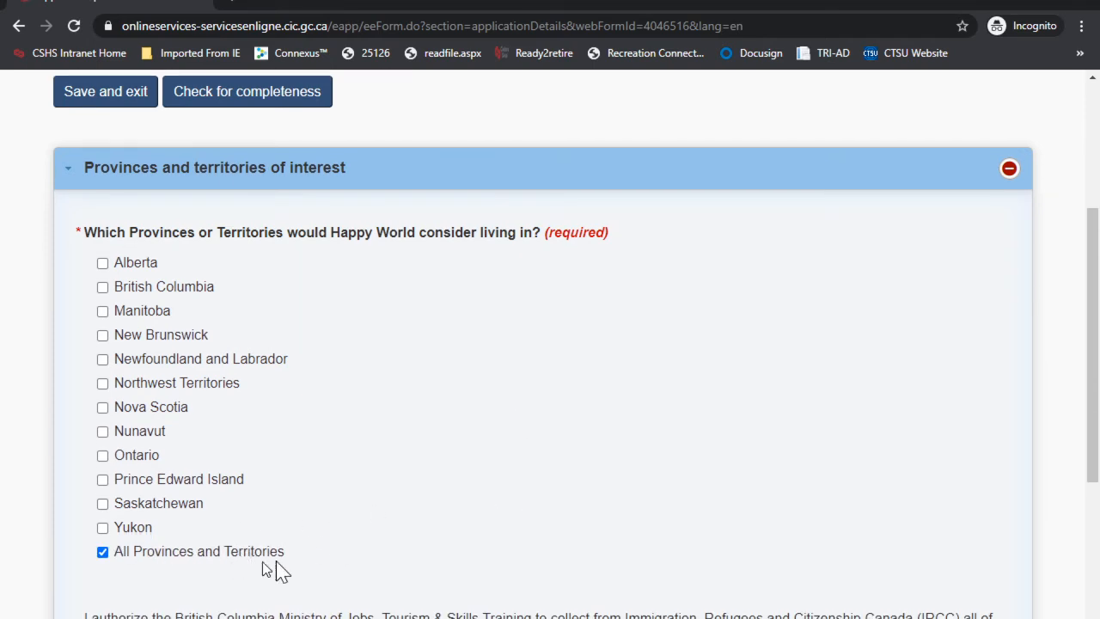
pyautogui.scroll(-2, 380, 493)
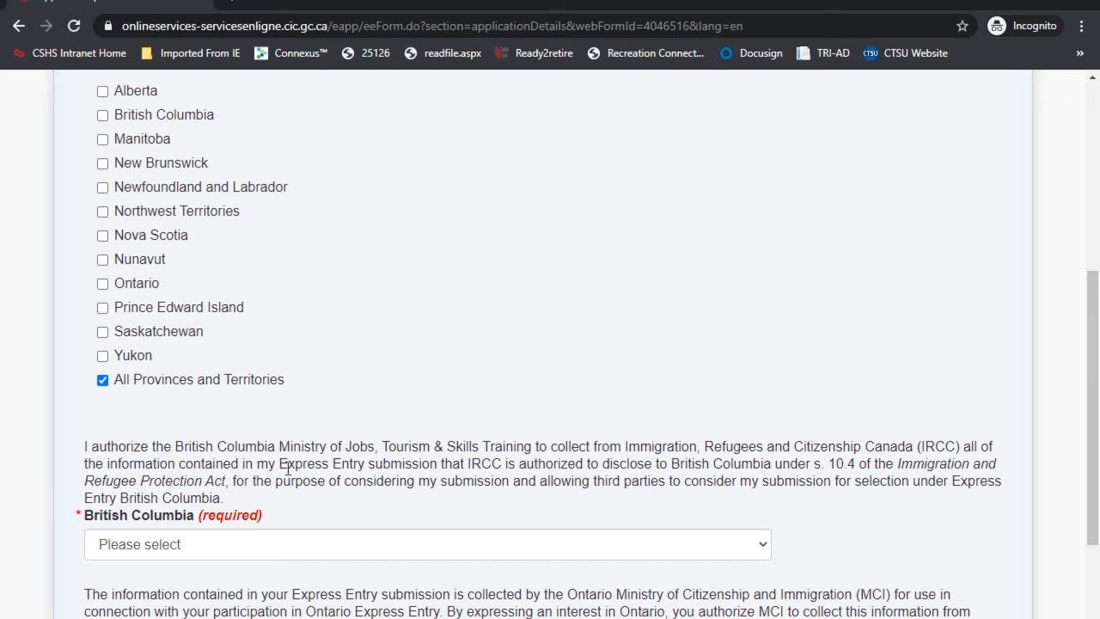
pyautogui.click(152, 544)
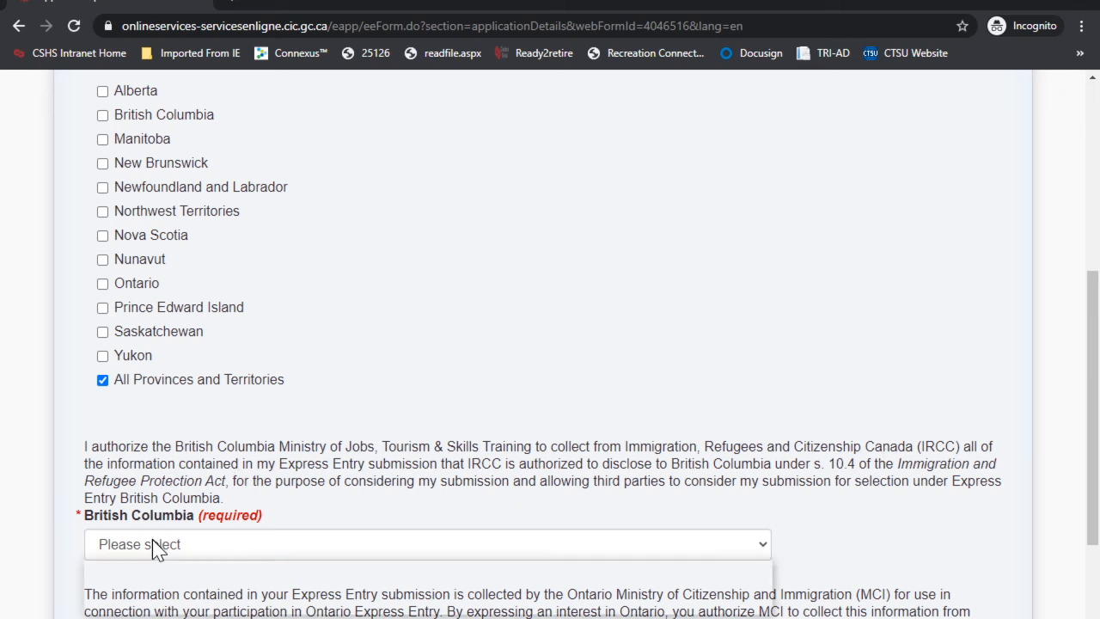
pyautogui.click(146, 584)
pyautogui.scroll(-1, 351, 470)
pyautogui.scroll(-2, 351, 471)
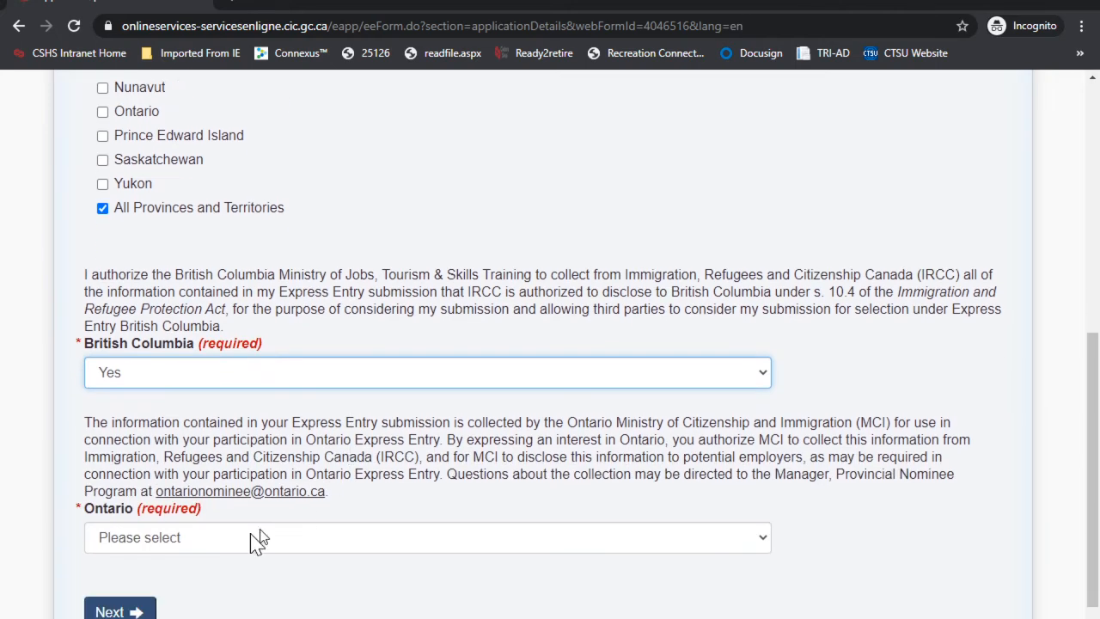
pyautogui.click(159, 541)
pyautogui.click(126, 585)
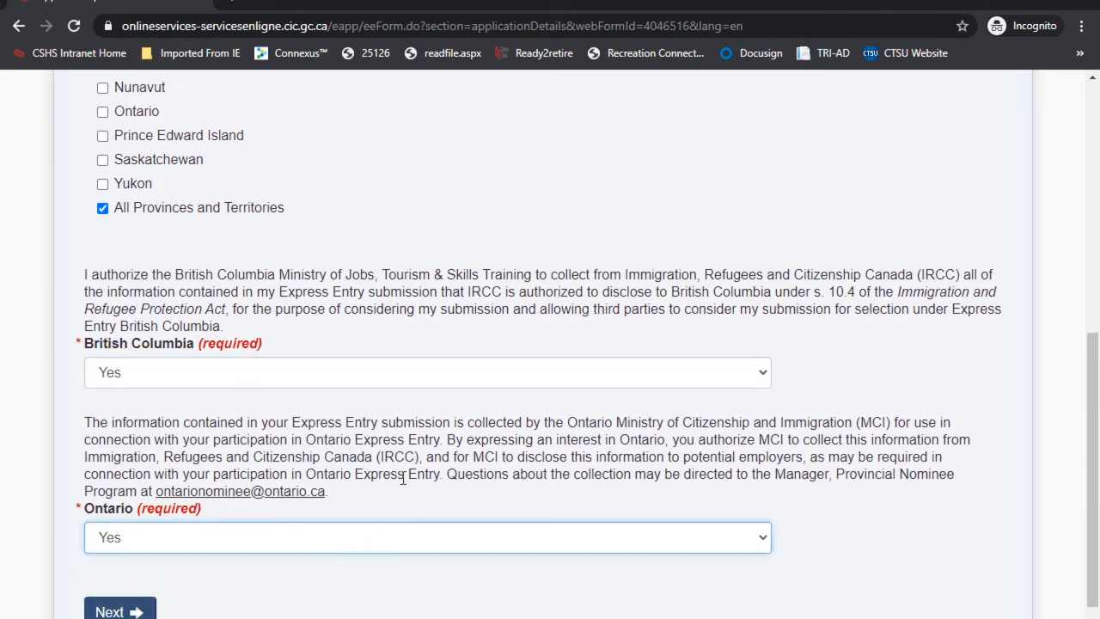
# Step: Answer No to having a nomination certificate and save the Application details
pyautogui.scroll(-2, 395, 481)
pyautogui.click(129, 454)
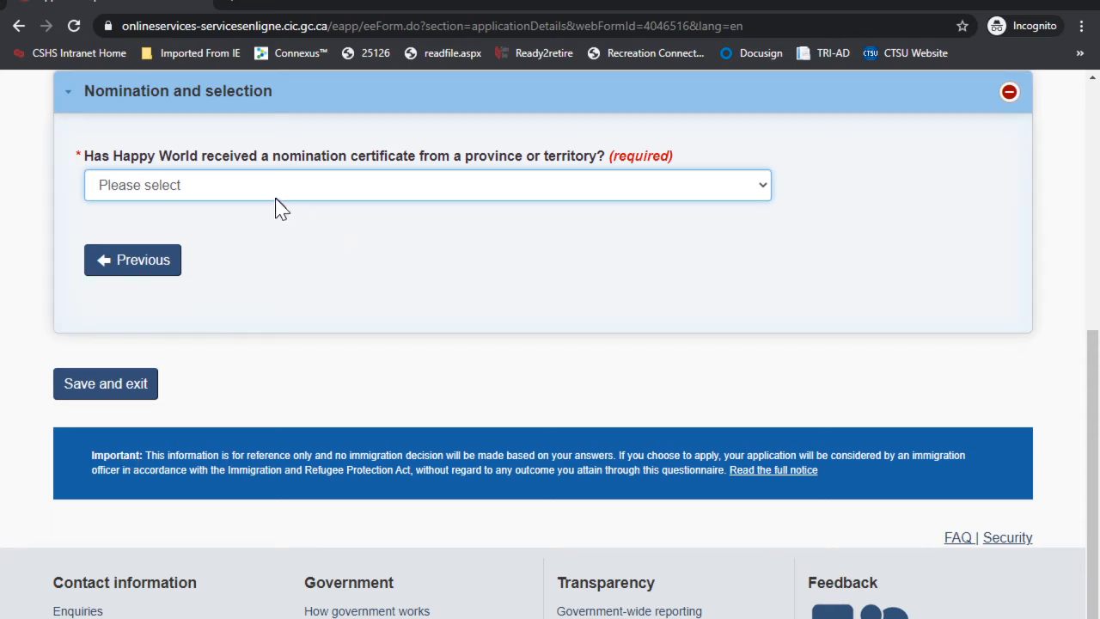
pyautogui.click(247, 189)
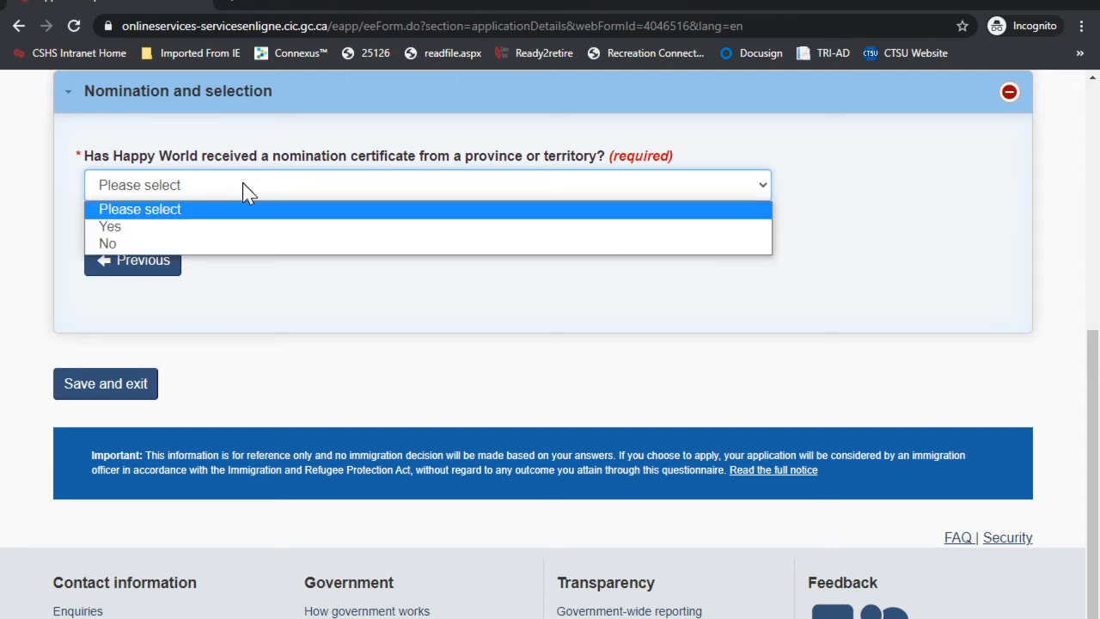
pyautogui.click(159, 243)
pyautogui.scroll(-1, 395, 271)
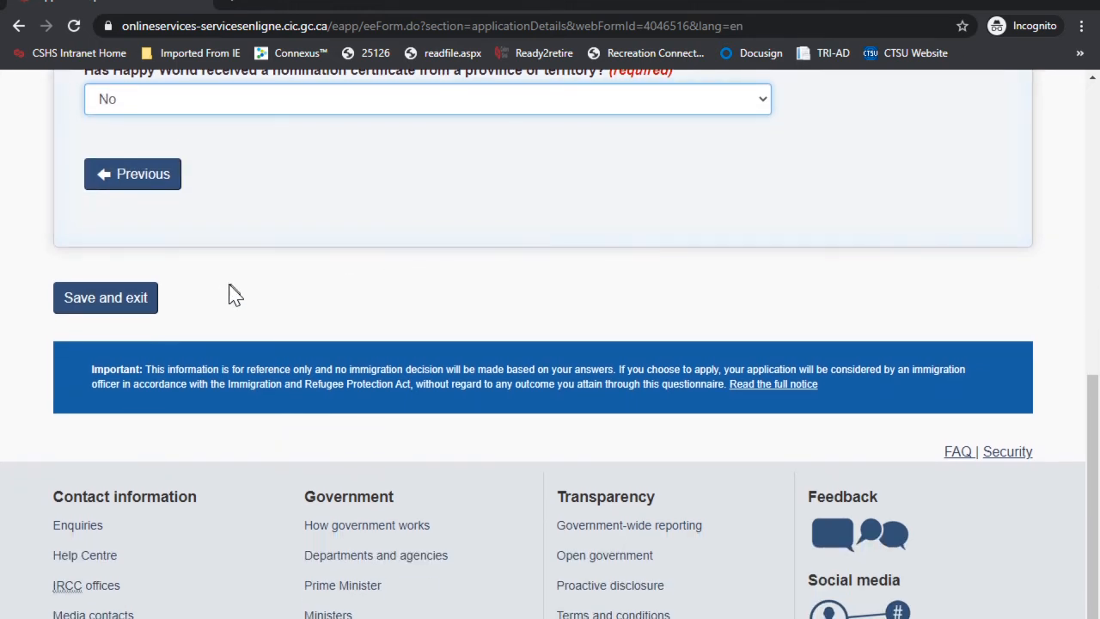
pyautogui.click(131, 299)
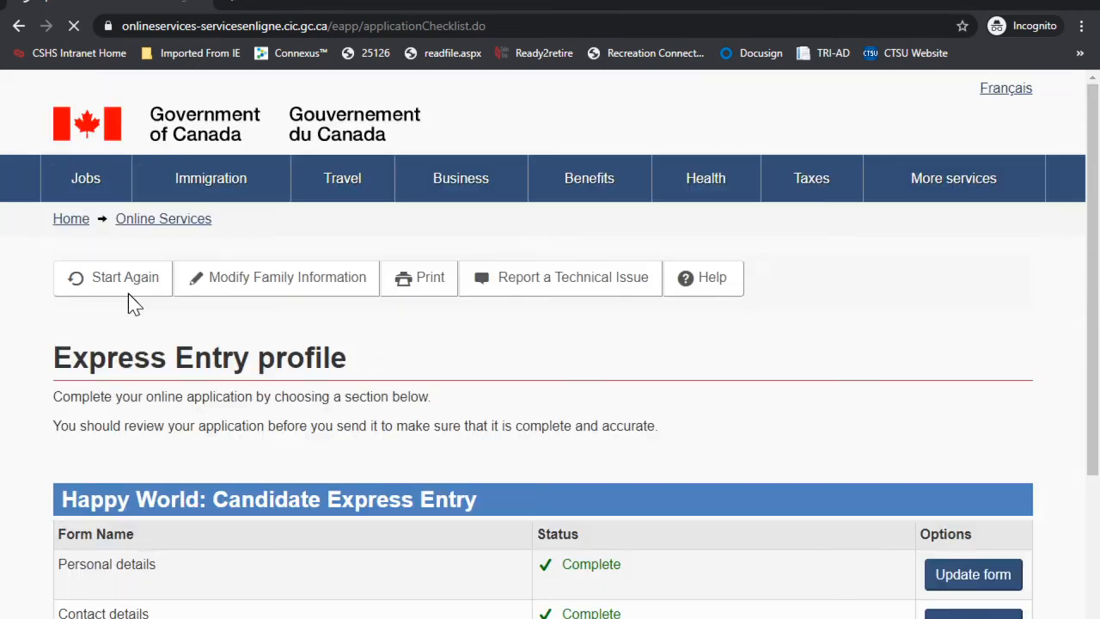
pyautogui.scroll(-3, 611, 300)
pyautogui.scroll(-1, 574, 265)
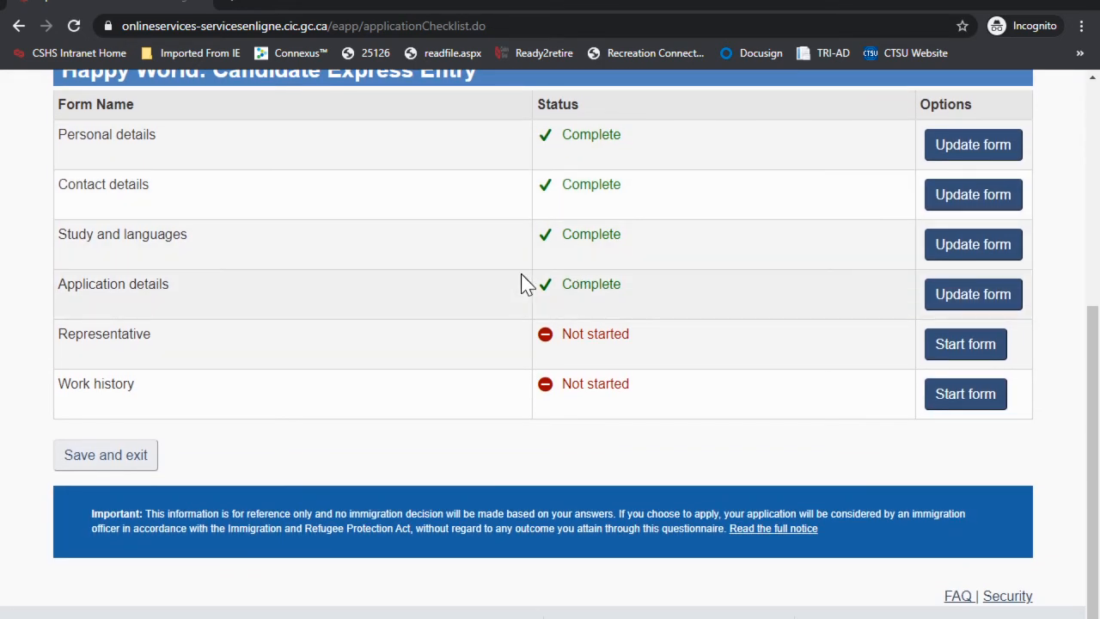
pyautogui.click(954, 354)
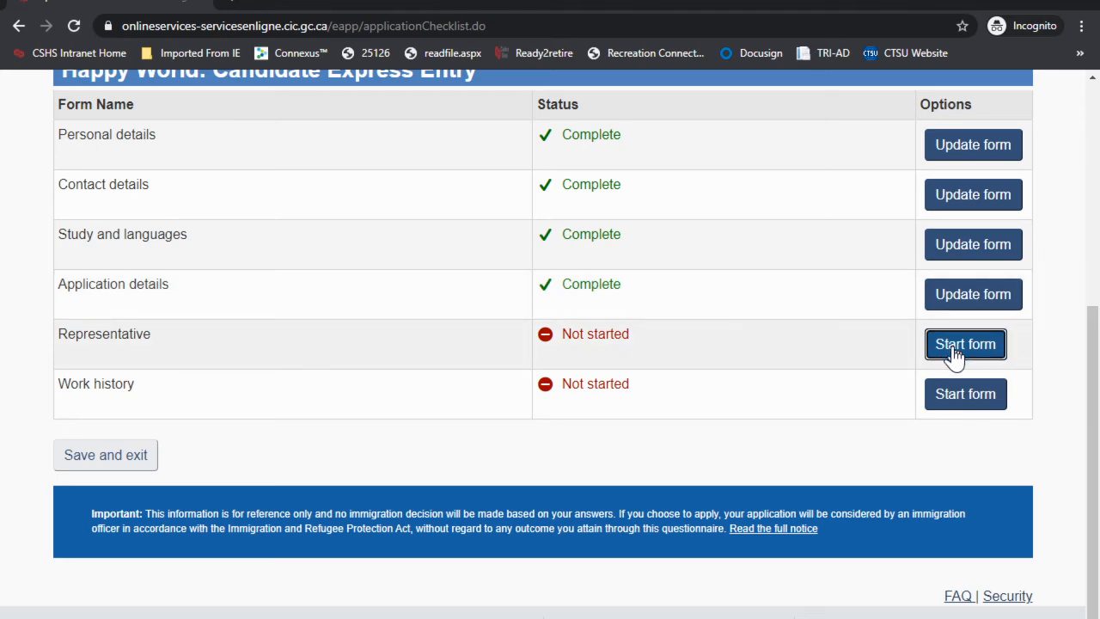
# Step: Answer No to appointing a representative and save the Representative form
pyautogui.scroll(-4, 776, 356)
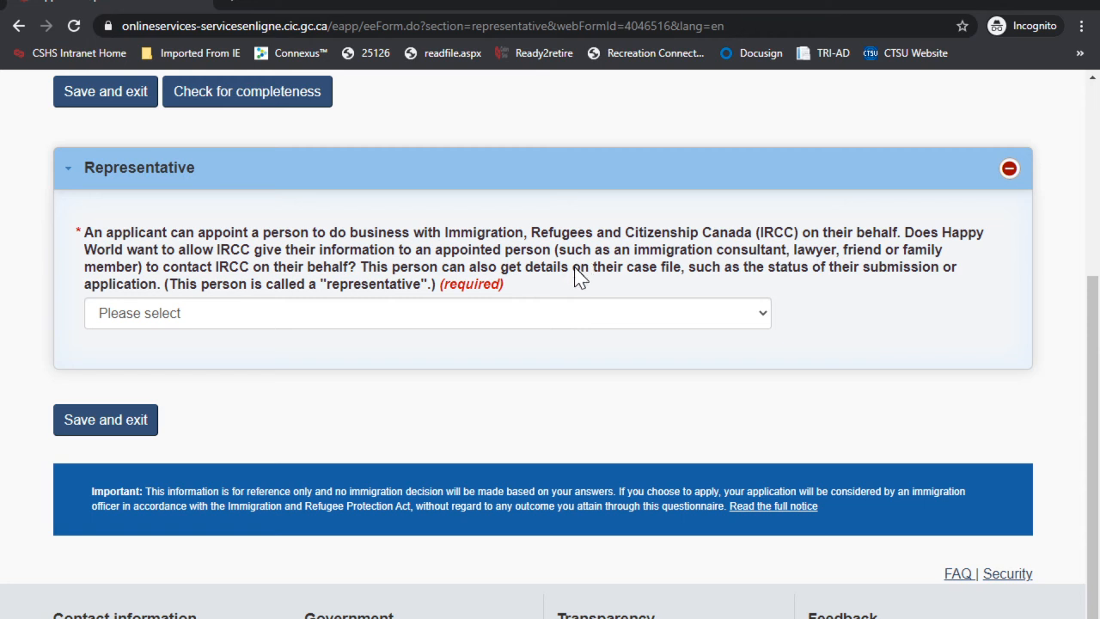
pyautogui.click(180, 313)
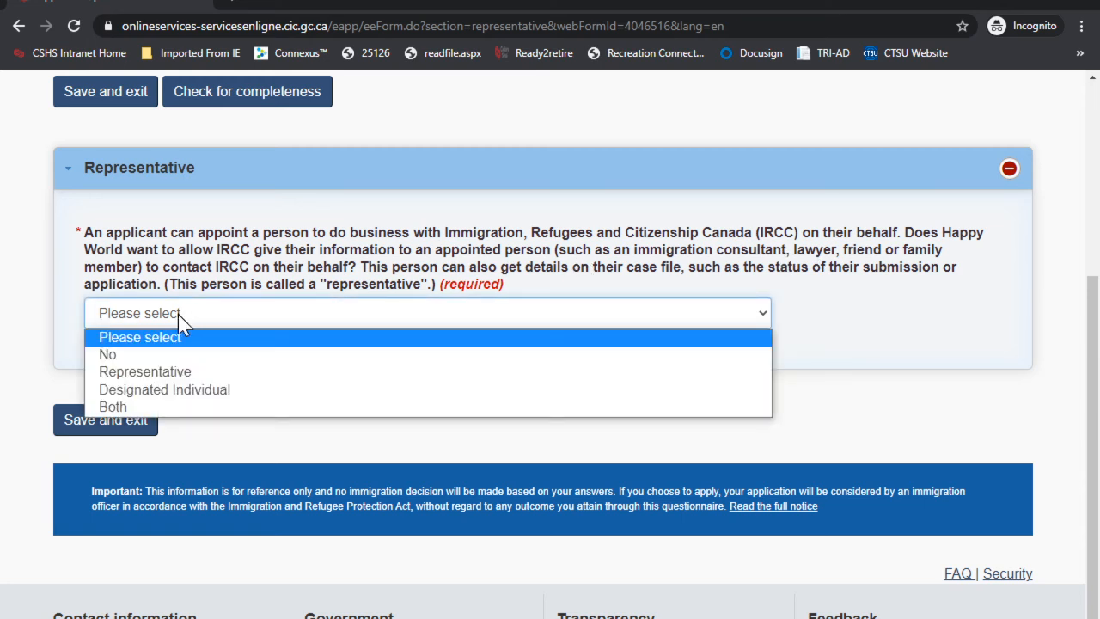
pyautogui.click(142, 360)
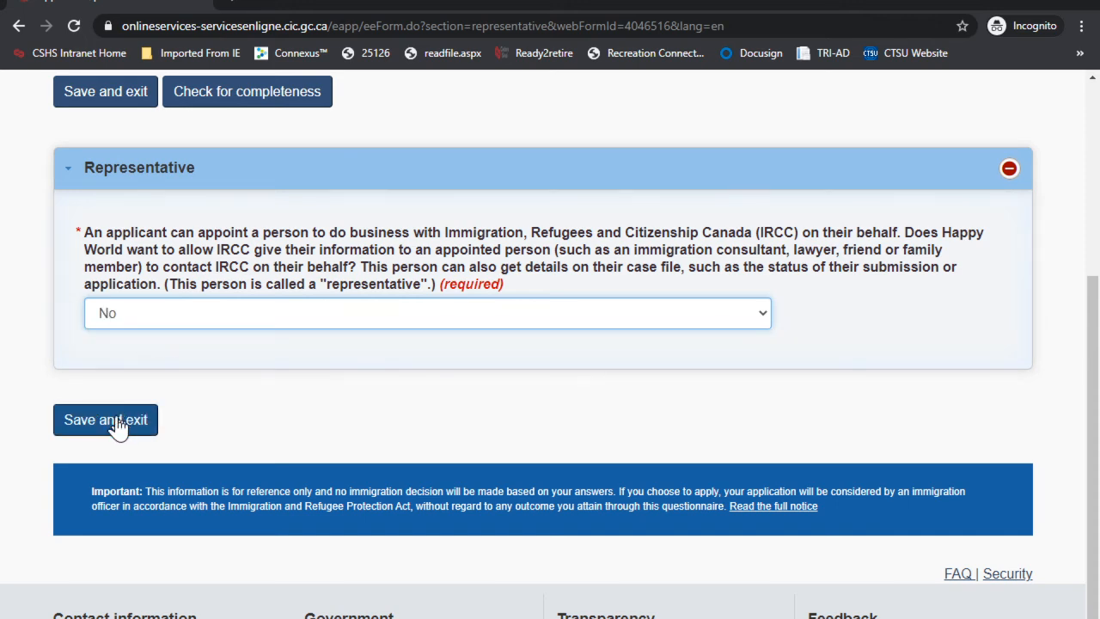
pyautogui.click(118, 421)
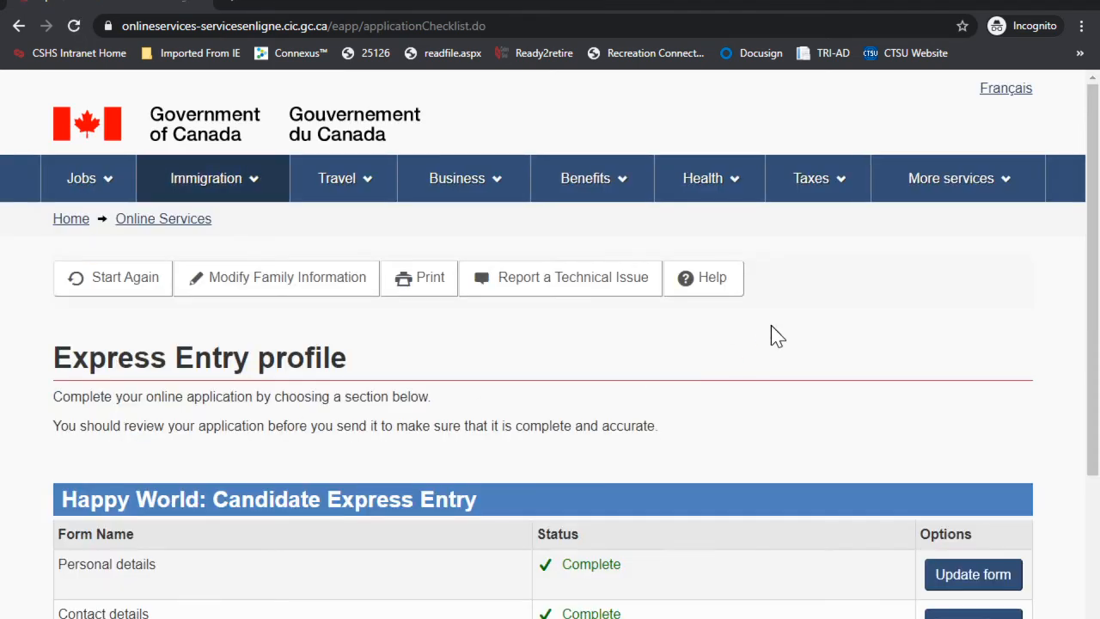
pyautogui.scroll(-5, 771, 330)
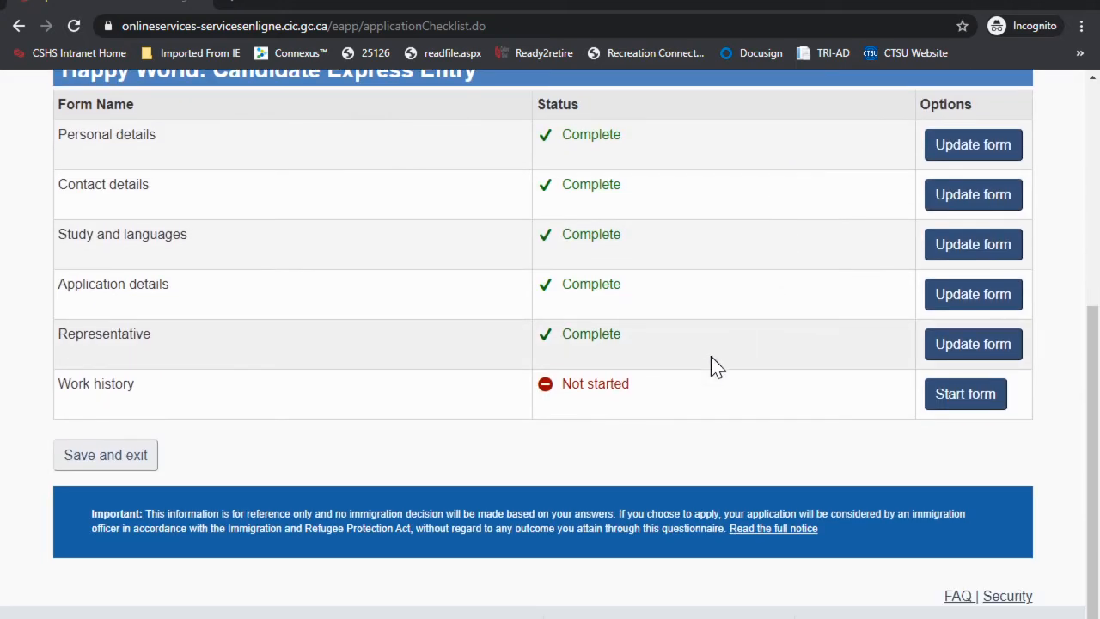
pyautogui.click(961, 400)
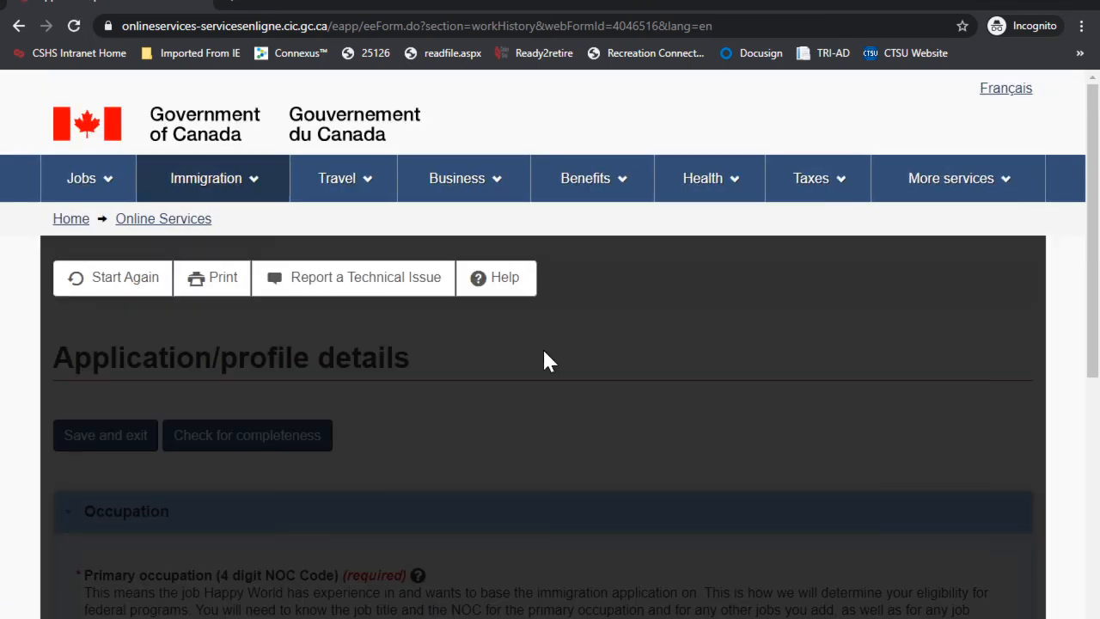
# Step: Set primary occupation to NOC 2174 Computer Programmers and Interactive Media Developers, qualified March 2015
pyautogui.scroll(-6, 543, 361)
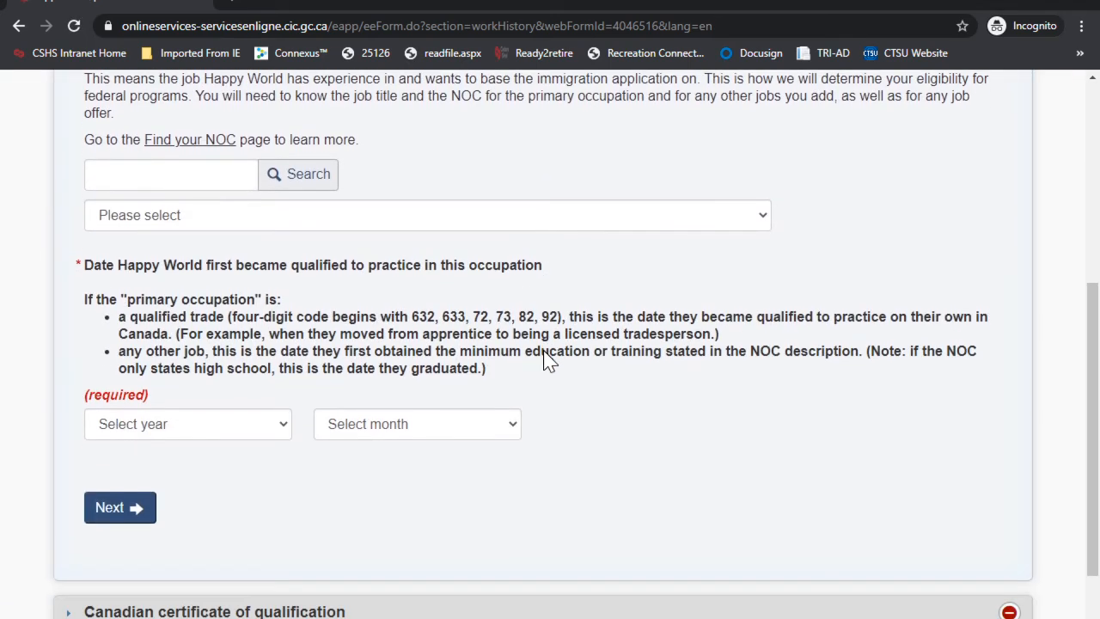
pyautogui.click(159, 168)
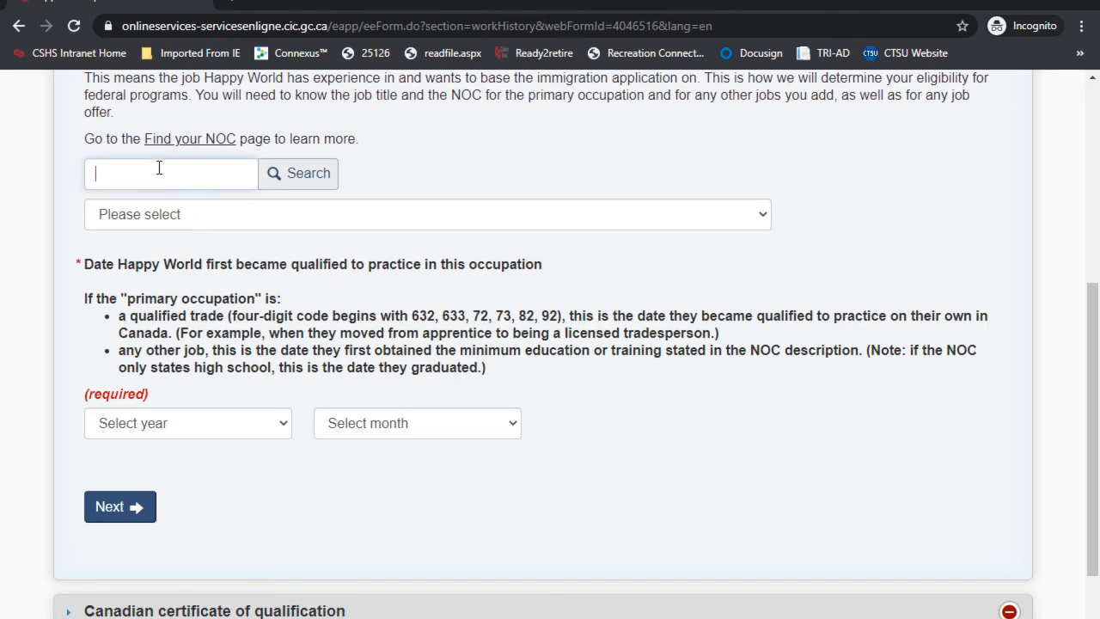
pyautogui.write('2174')
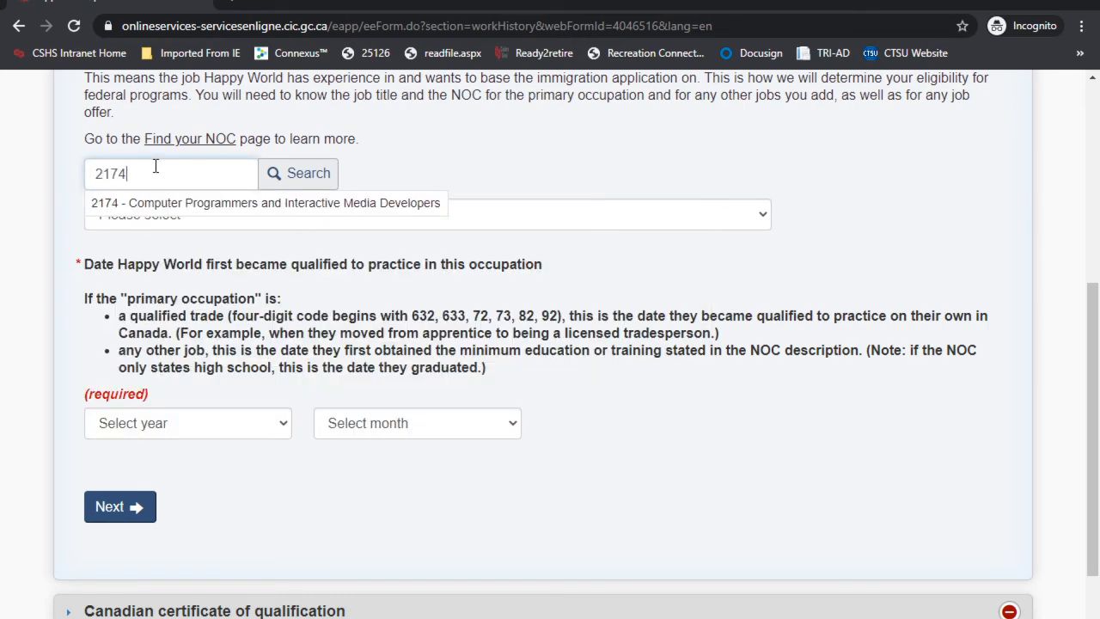
pyautogui.click(205, 204)
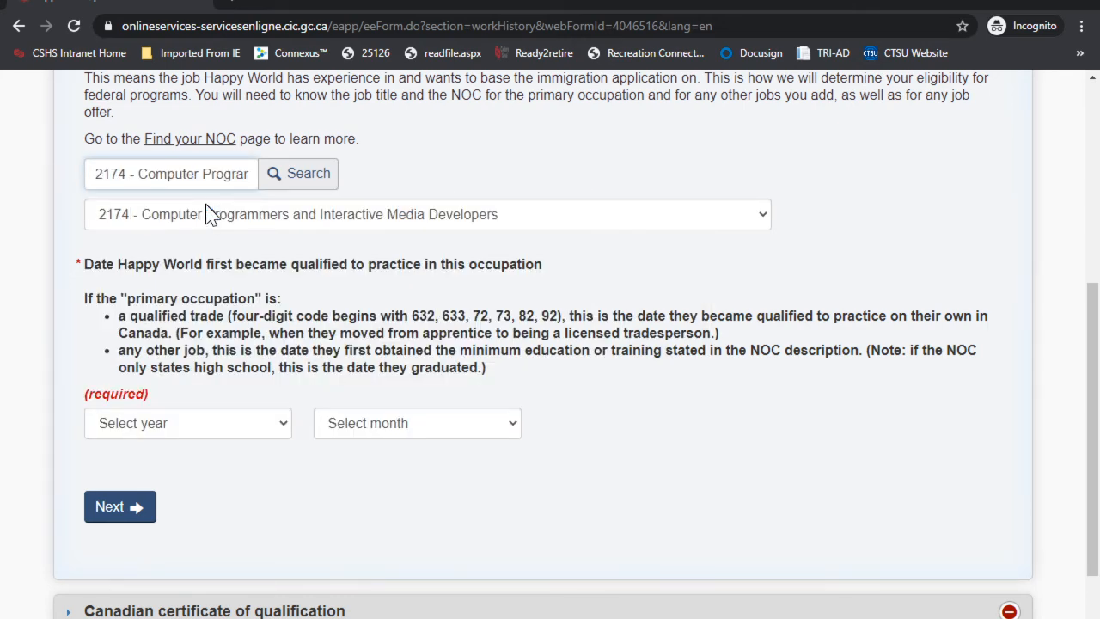
pyautogui.scroll(-1, 288, 287)
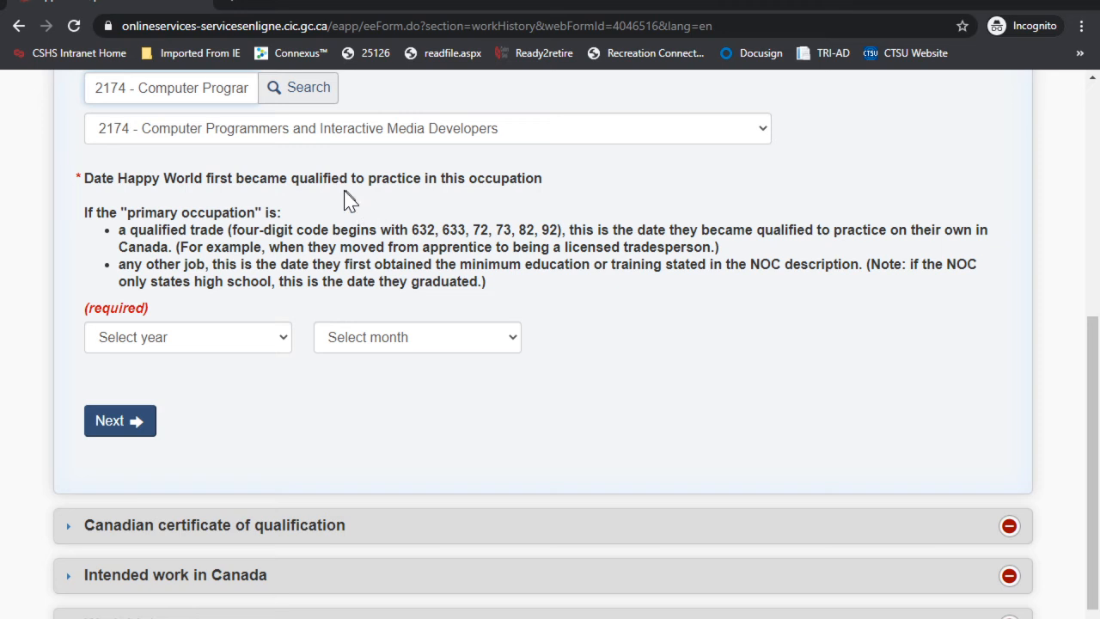
pyautogui.click(186, 338)
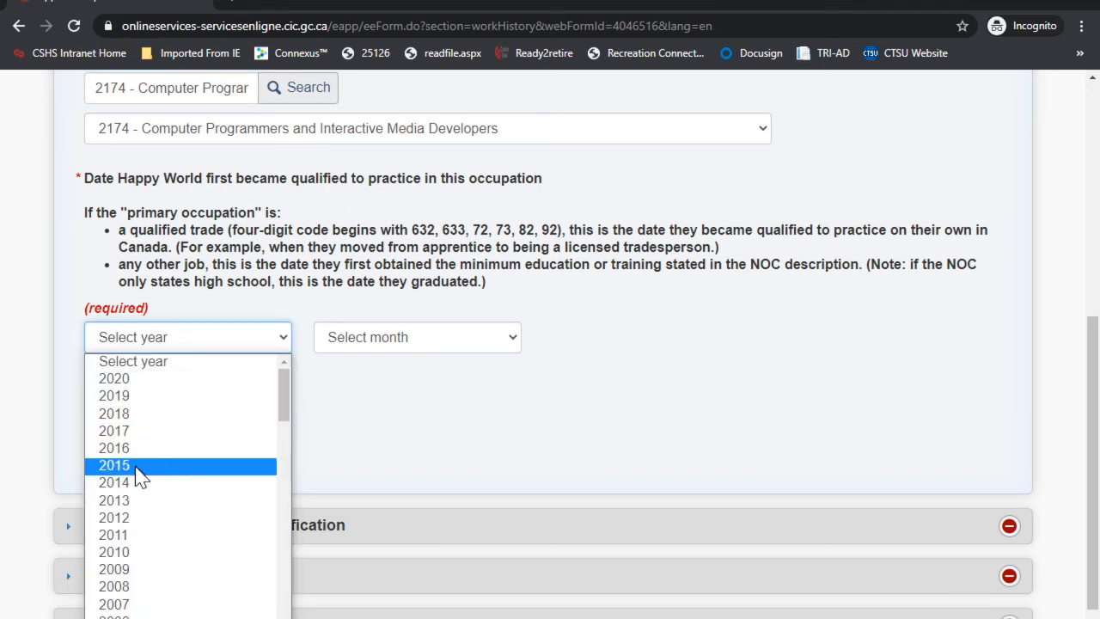
pyautogui.click(138, 466)
pyautogui.click(389, 344)
pyautogui.click(364, 413)
pyautogui.scroll(-1, 314, 383)
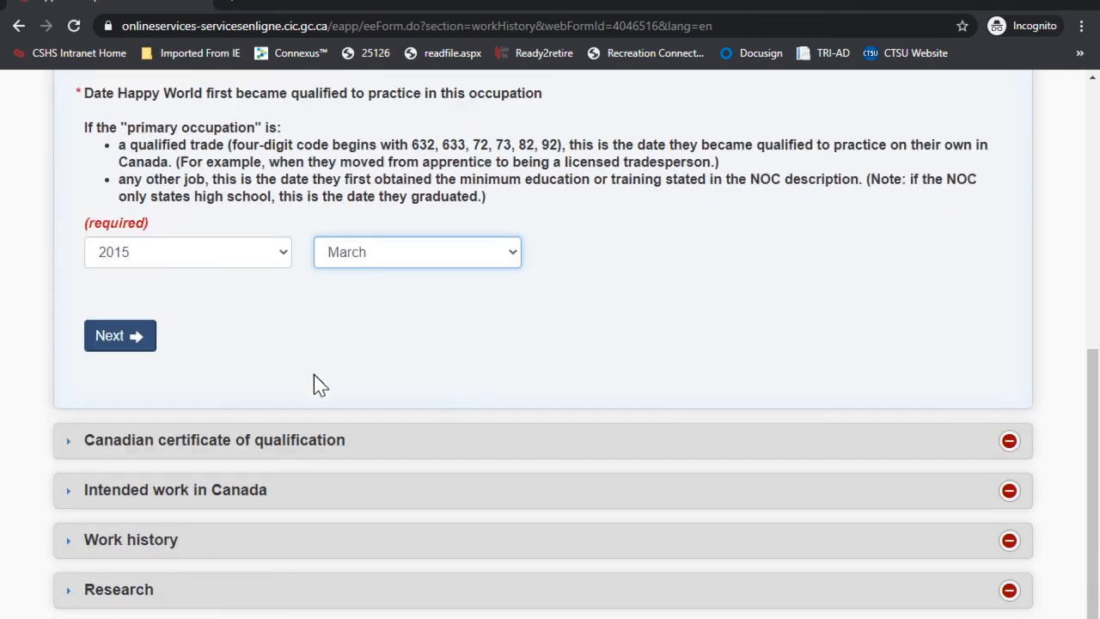
pyautogui.click(120, 335)
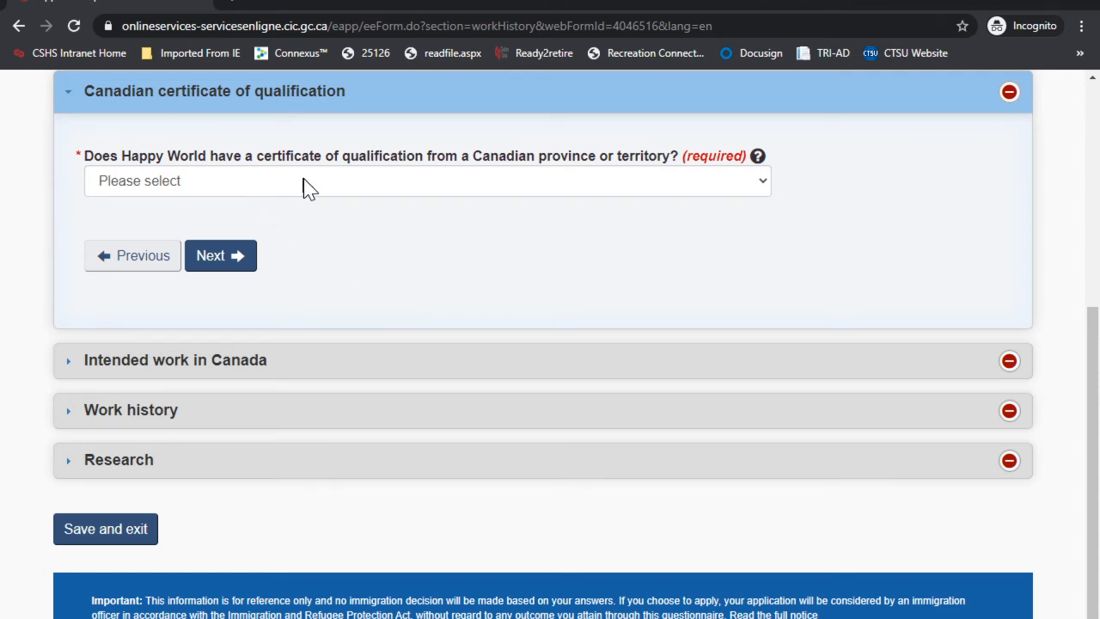
# Step: Answer No for a Canadian certificate of qualification and No for a Canadian job offer
pyautogui.click(430, 178)
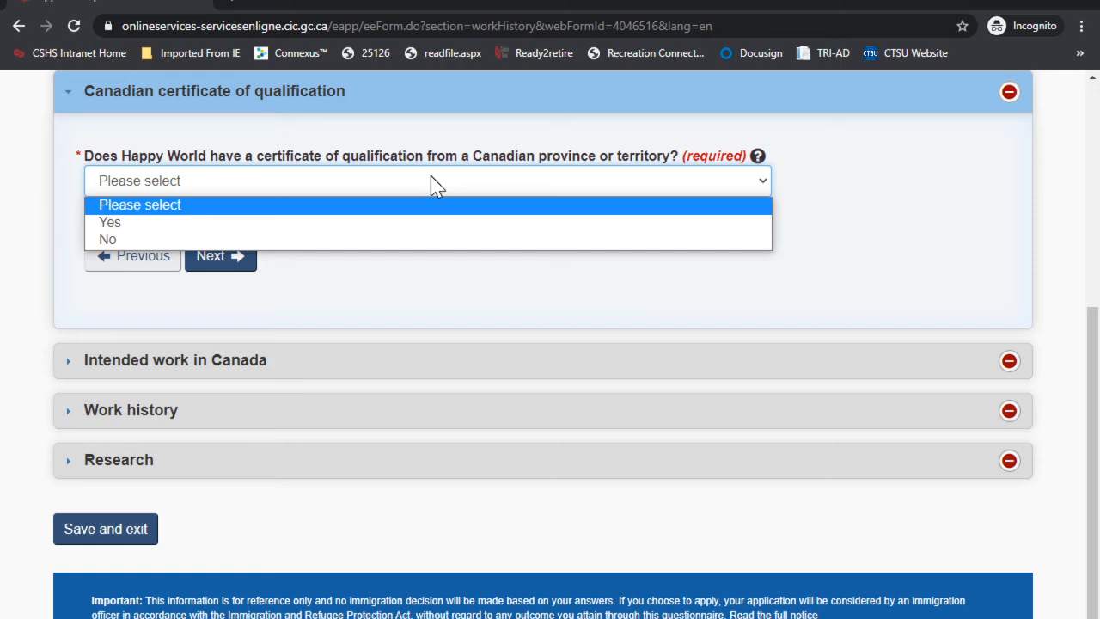
pyautogui.click(132, 243)
pyautogui.click(216, 262)
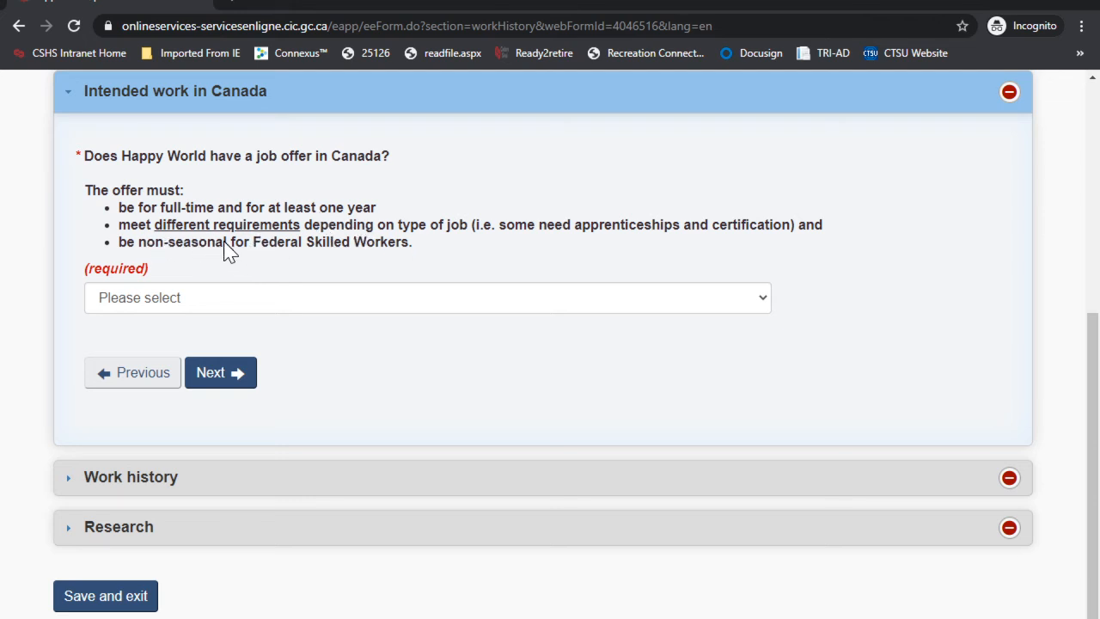
pyautogui.click(176, 298)
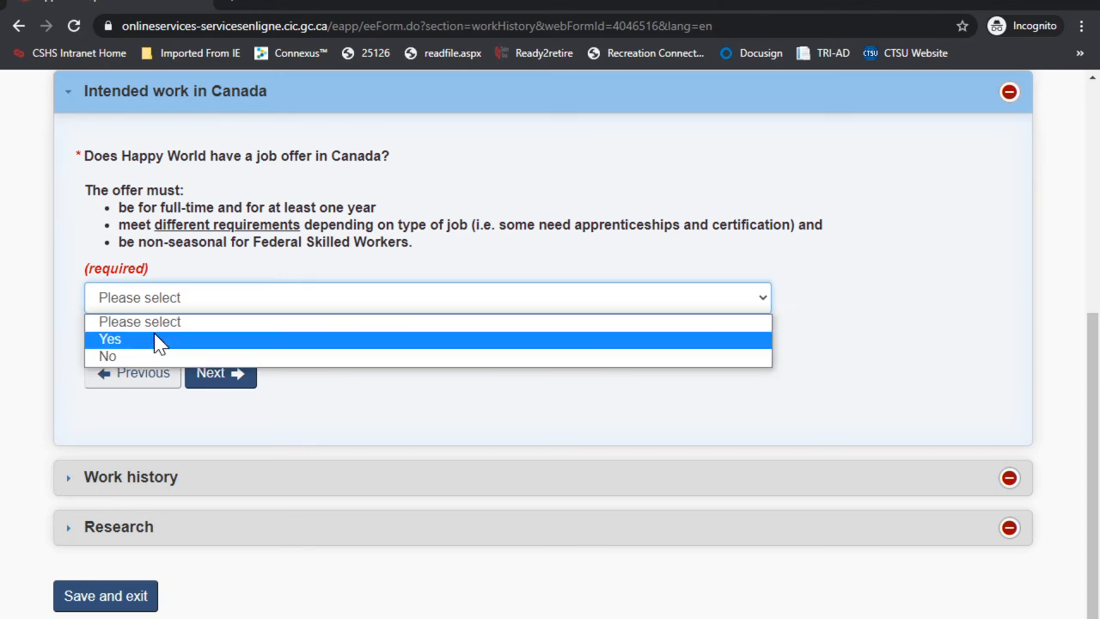
pyautogui.click(134, 355)
pyautogui.click(221, 378)
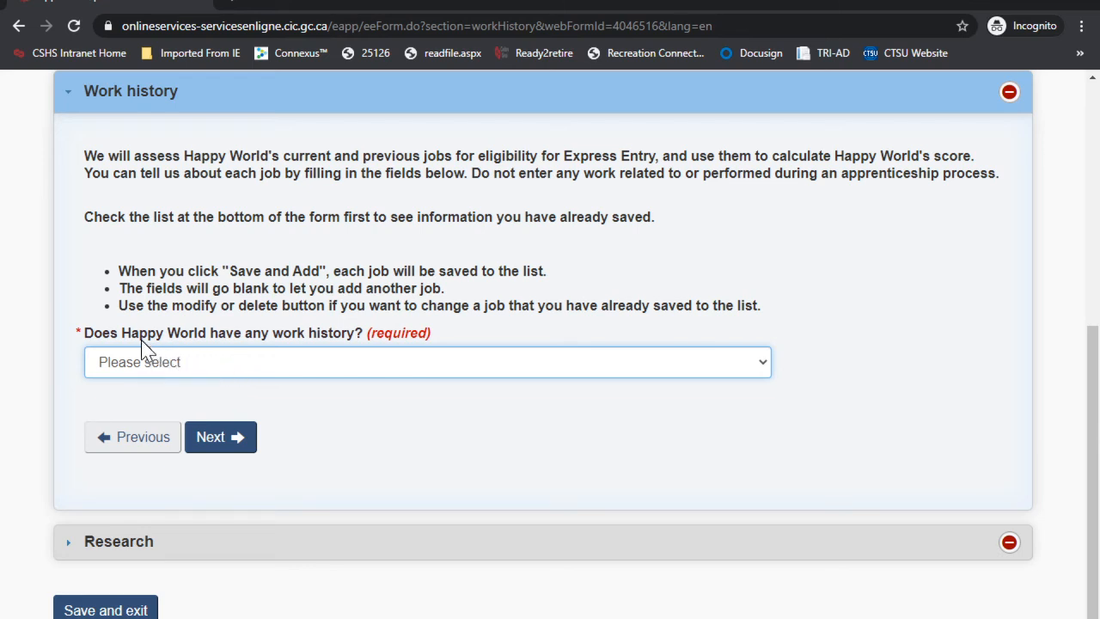
# Step: Answer Yes to work history and mark it as a current job starting February 2015
pyautogui.click(199, 359)
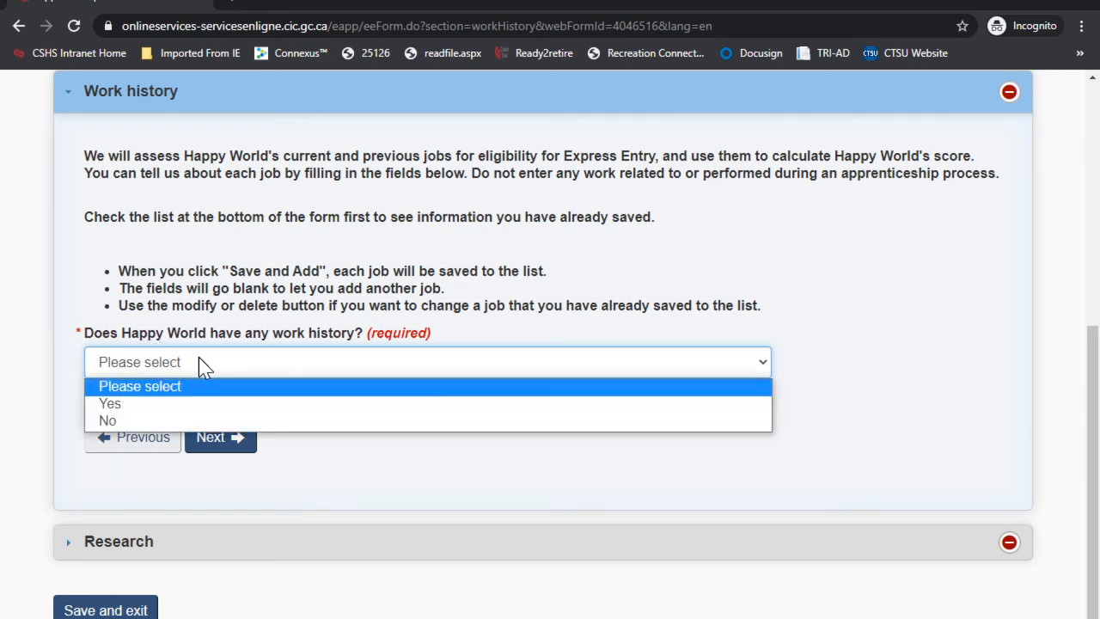
pyautogui.click(149, 405)
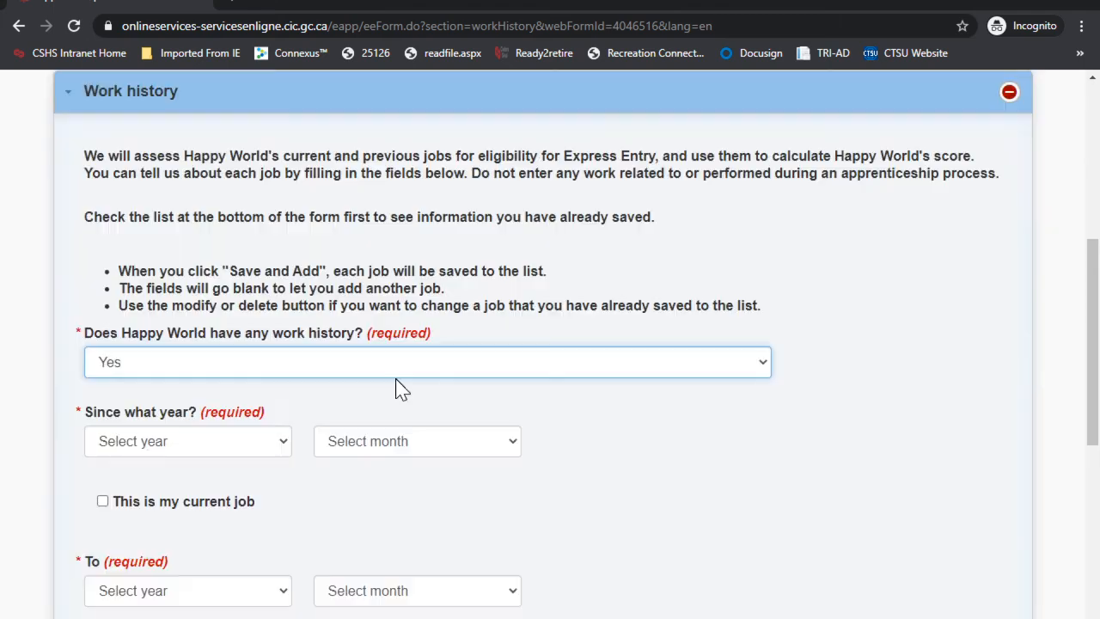
pyautogui.scroll(-2, 395, 386)
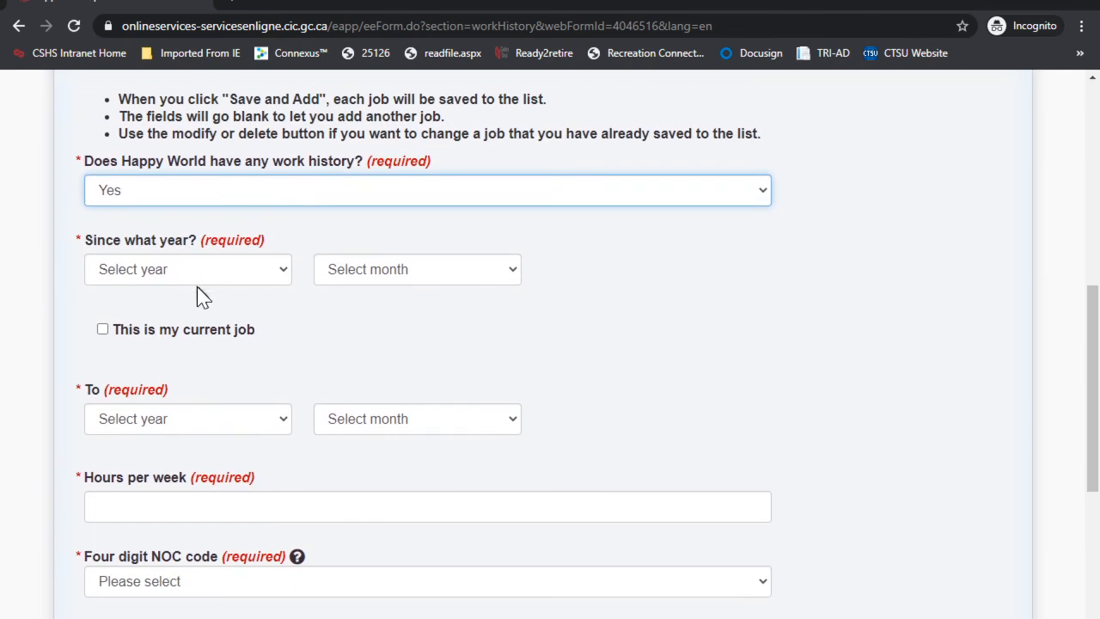
pyautogui.click(177, 275)
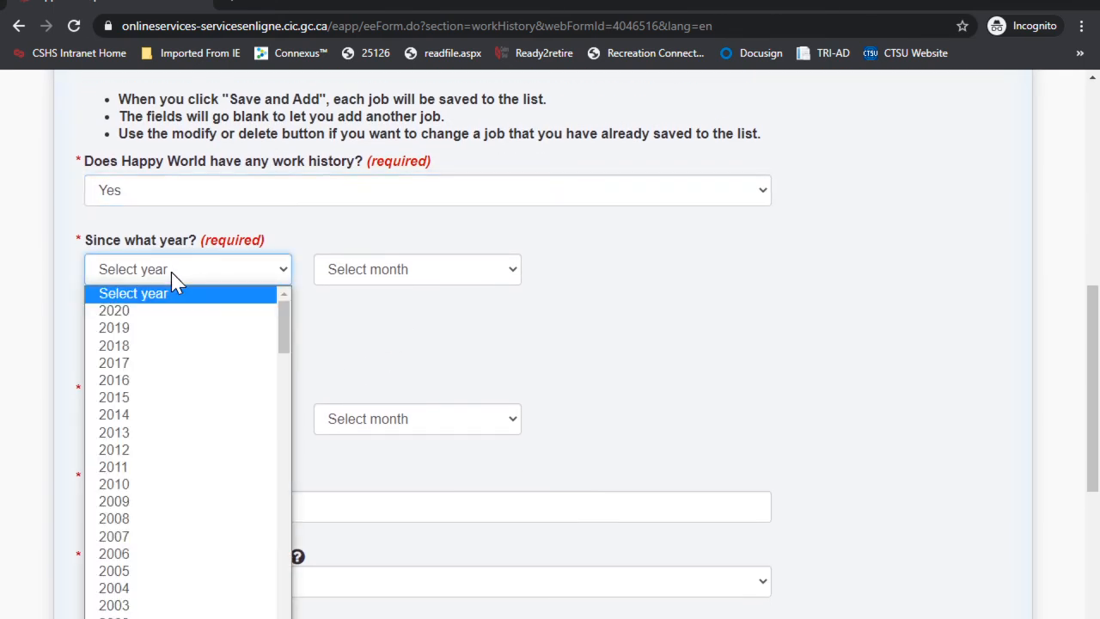
pyautogui.click(128, 402)
pyautogui.click(386, 275)
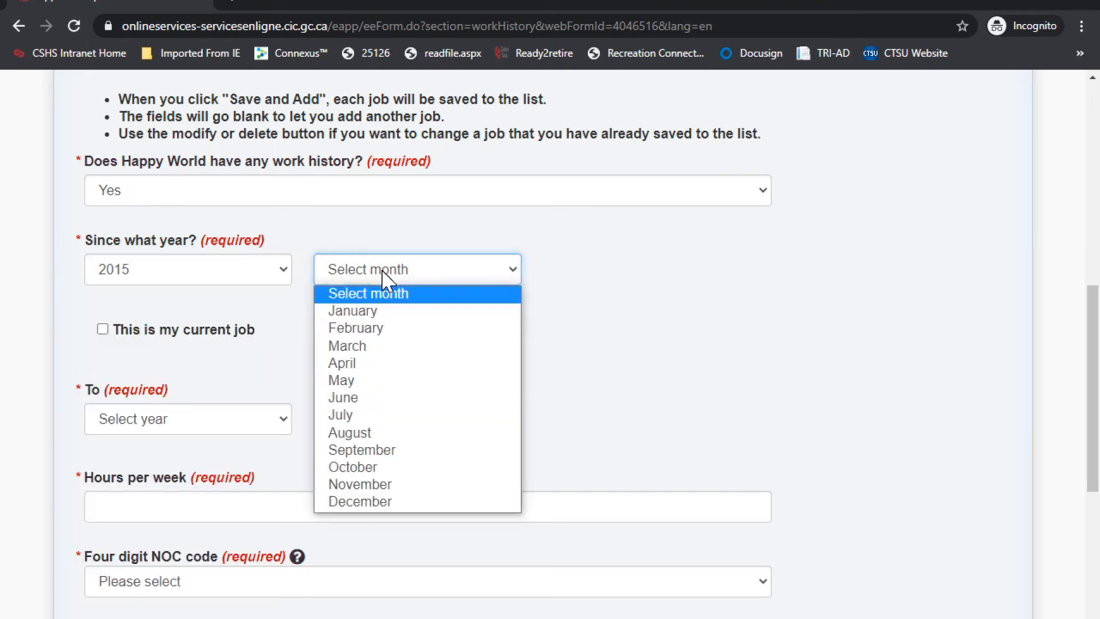
pyautogui.click(376, 330)
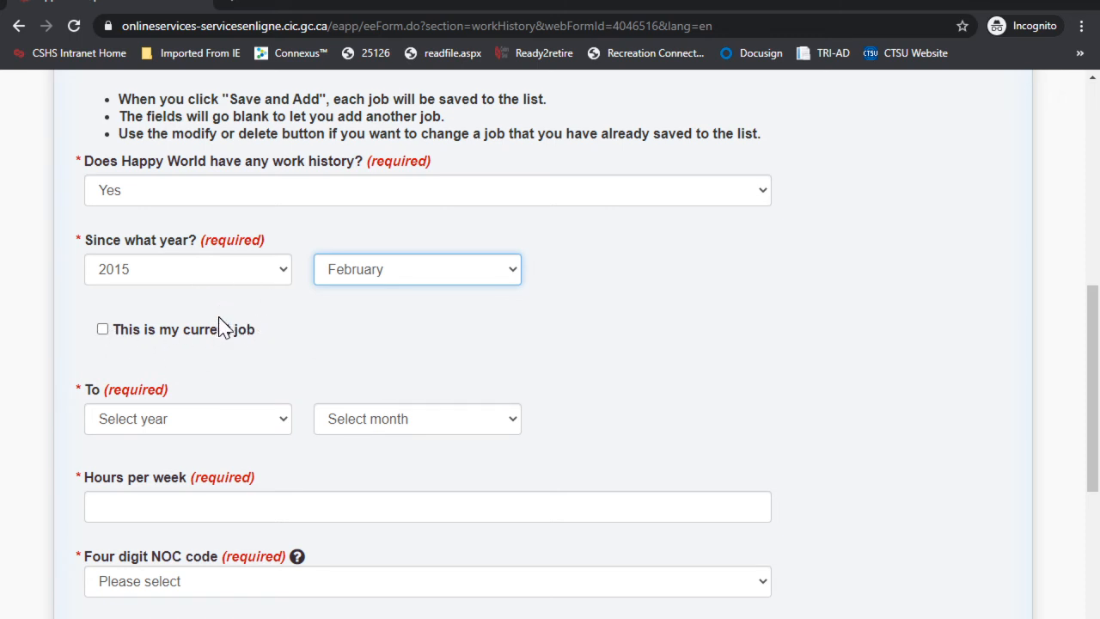
pyautogui.click(102, 330)
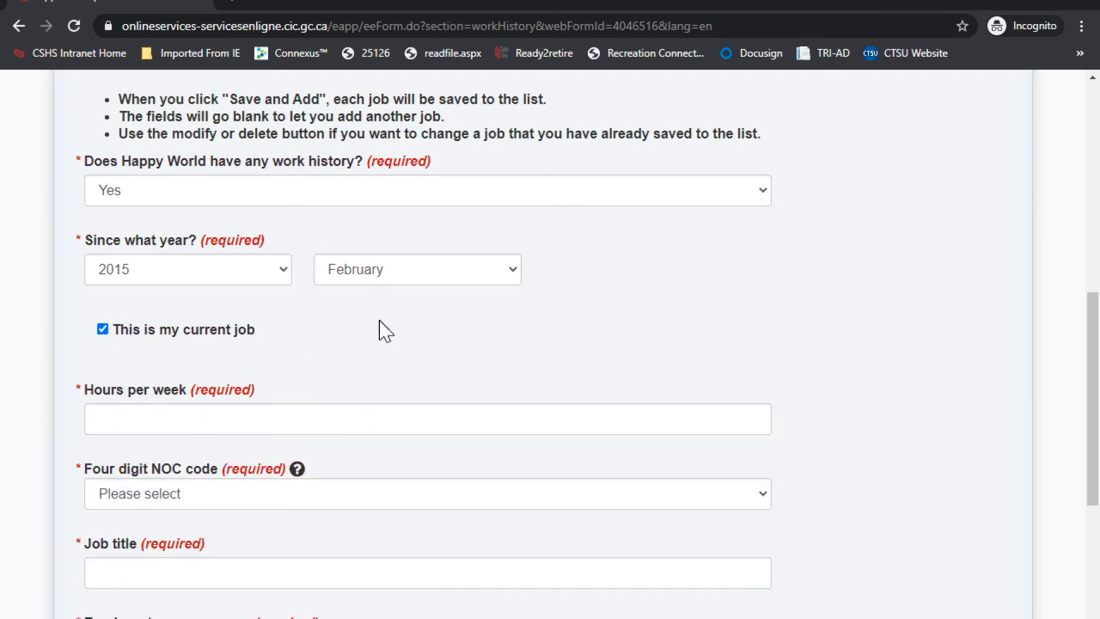
# Step: Enter 40 hours per week and choose NOC 2174 Computer Programmers and Interactive Media Developers
pyautogui.scroll(-1, 379, 322)
pyautogui.click(174, 324)
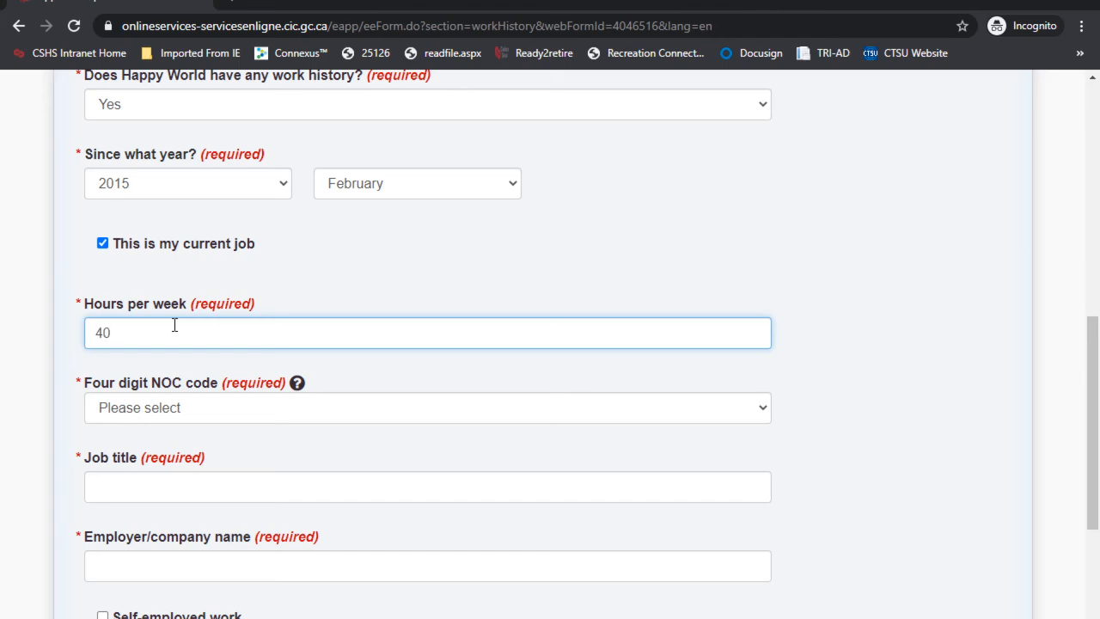
pyautogui.scroll(-1, 174, 325)
pyautogui.click(173, 324)
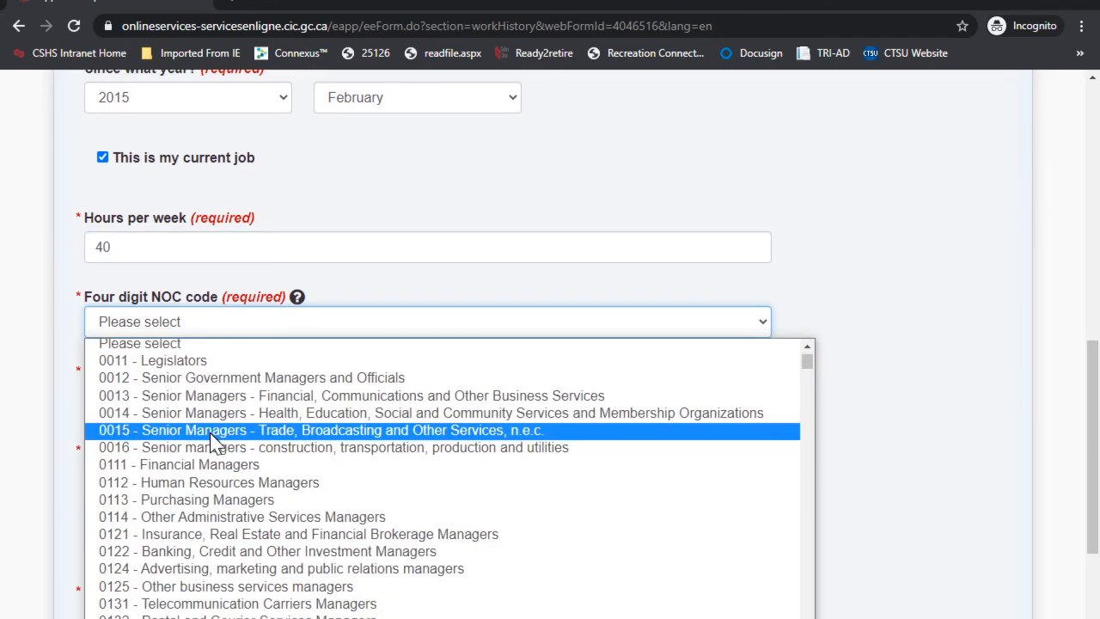
pyautogui.scroll(-20, 215, 443)
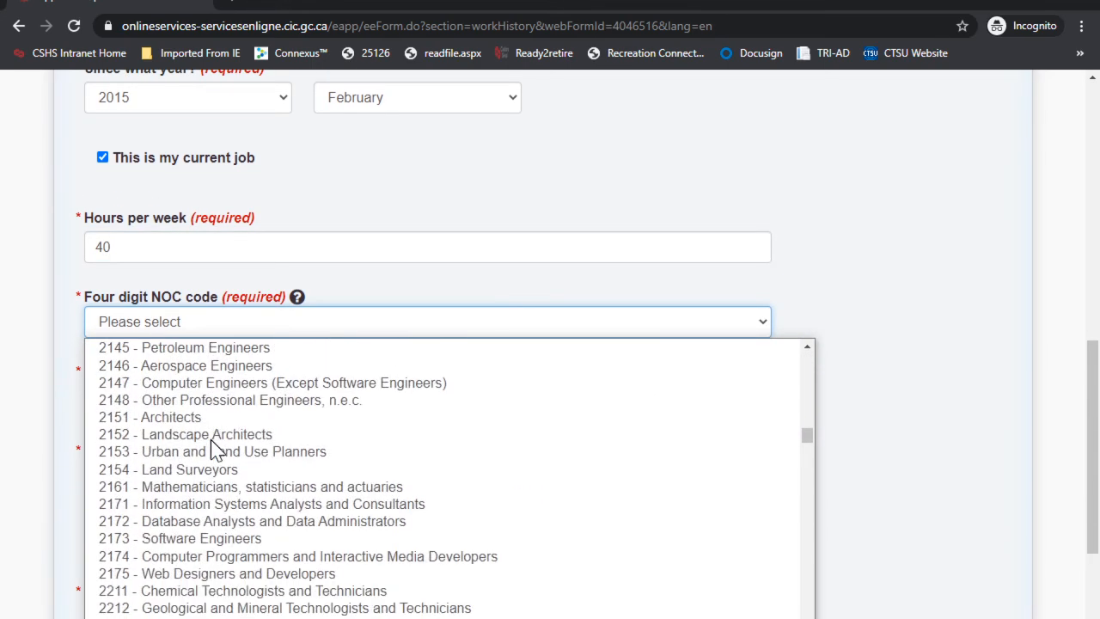
pyautogui.click(174, 554)
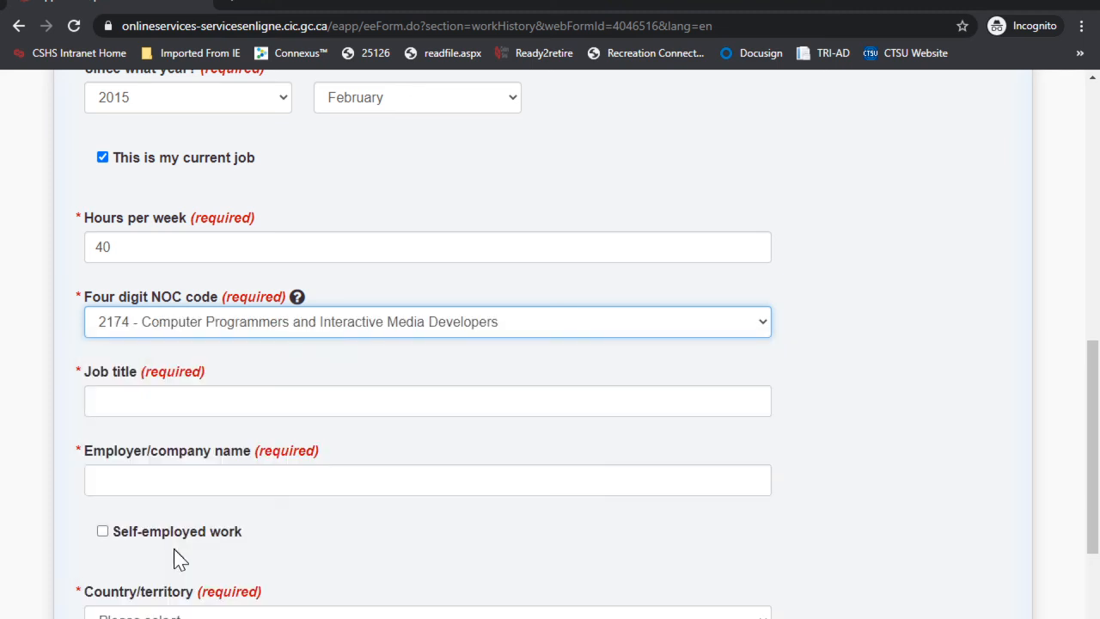
pyautogui.scroll(-1, 369, 314)
# Step: Enter the job title Data Analyst and the employer Company1
pyautogui.click(143, 310)
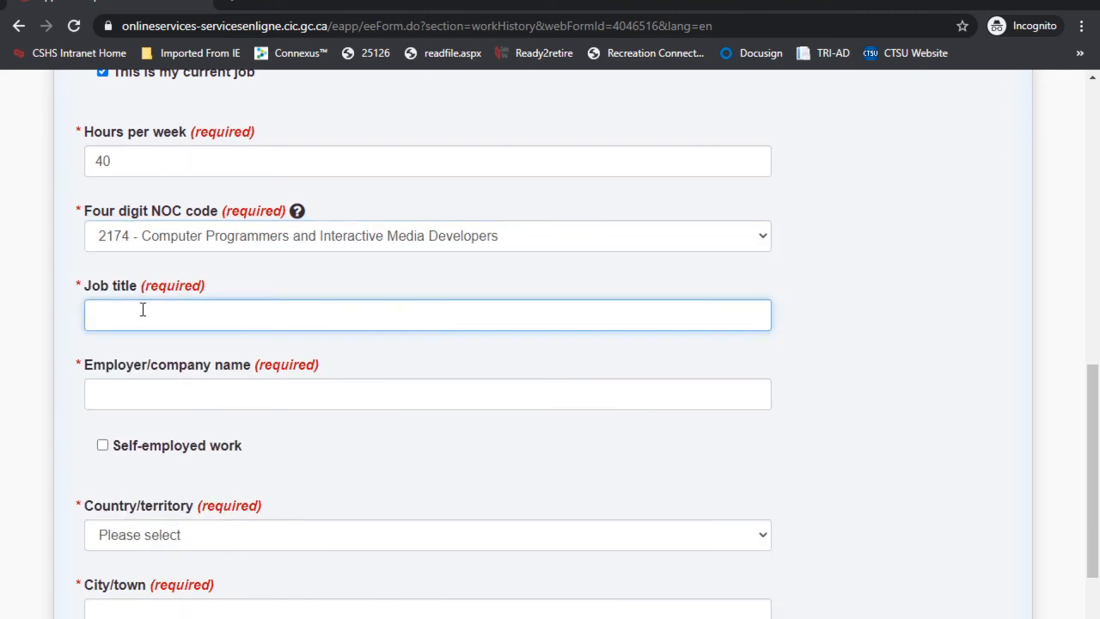
pyautogui.write('Data Analyst')
pyautogui.scroll(-1, 143, 310)
pyautogui.click(145, 302)
pyautogui.write('Company1')
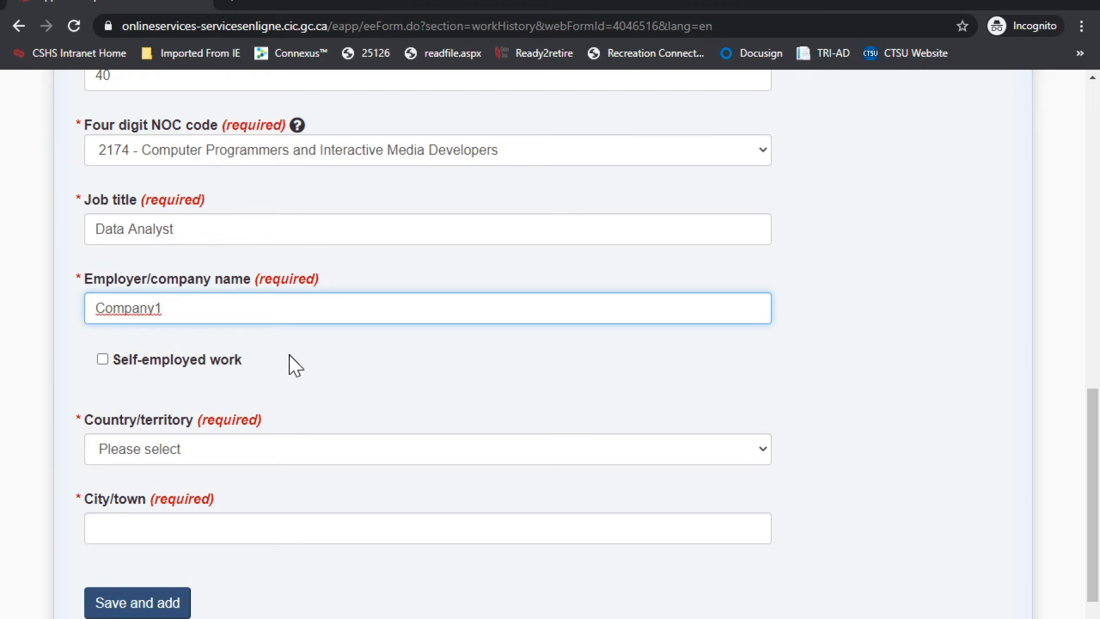
pyautogui.scroll(-2, 283, 361)
# Step: Set the work location to Mumbai, India
pyautogui.click(140, 270)
pyautogui.write('india')
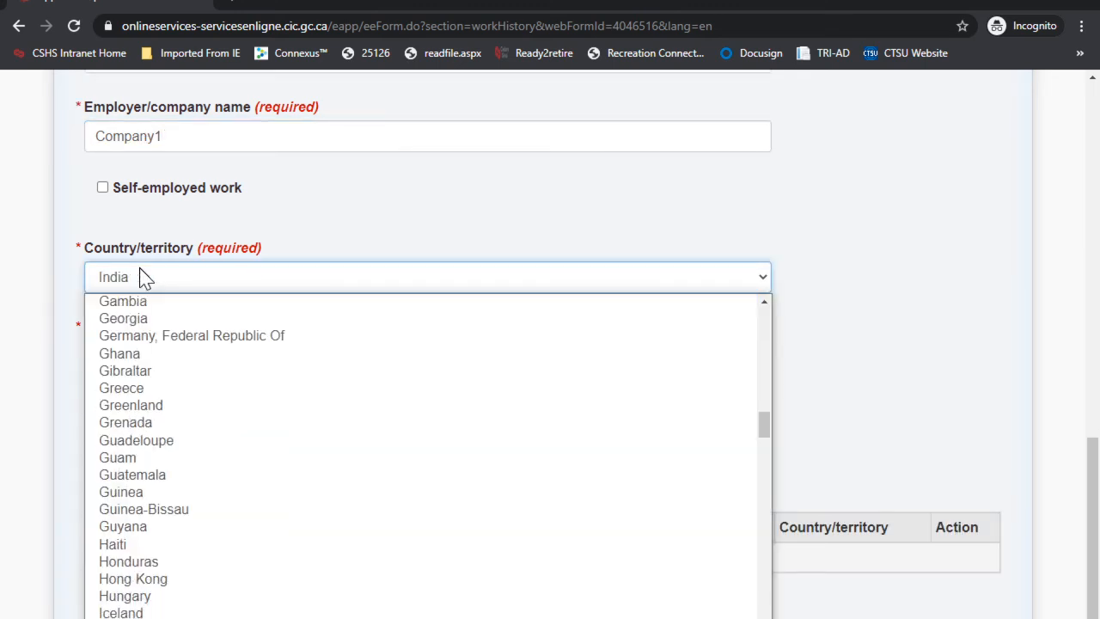
pyautogui.press('Return')
pyautogui.click(138, 359)
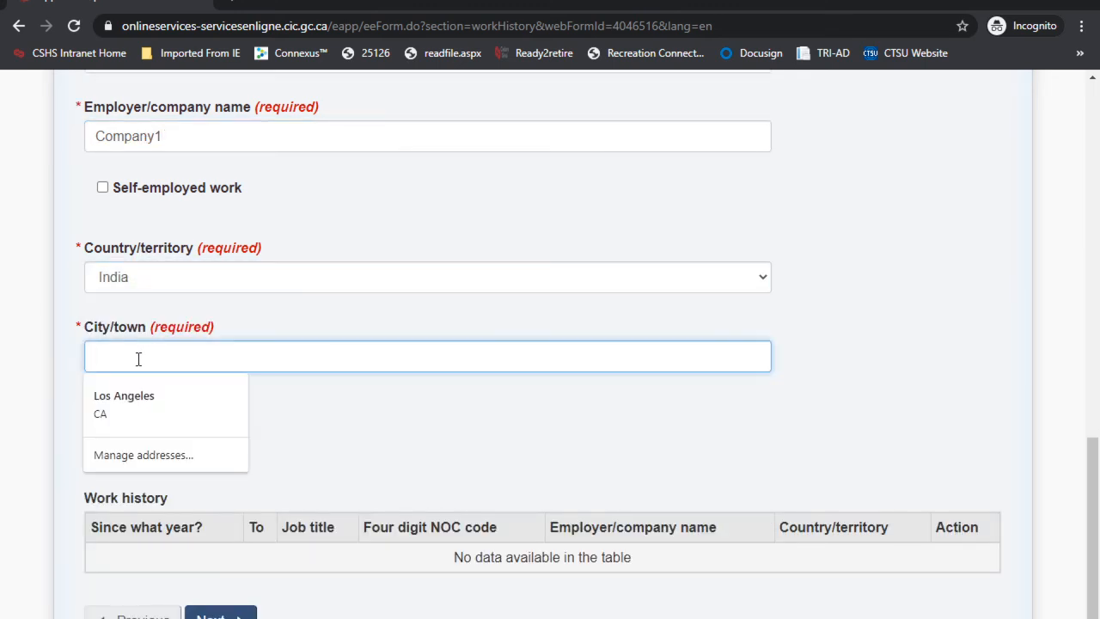
pyautogui.write('Mumbai')
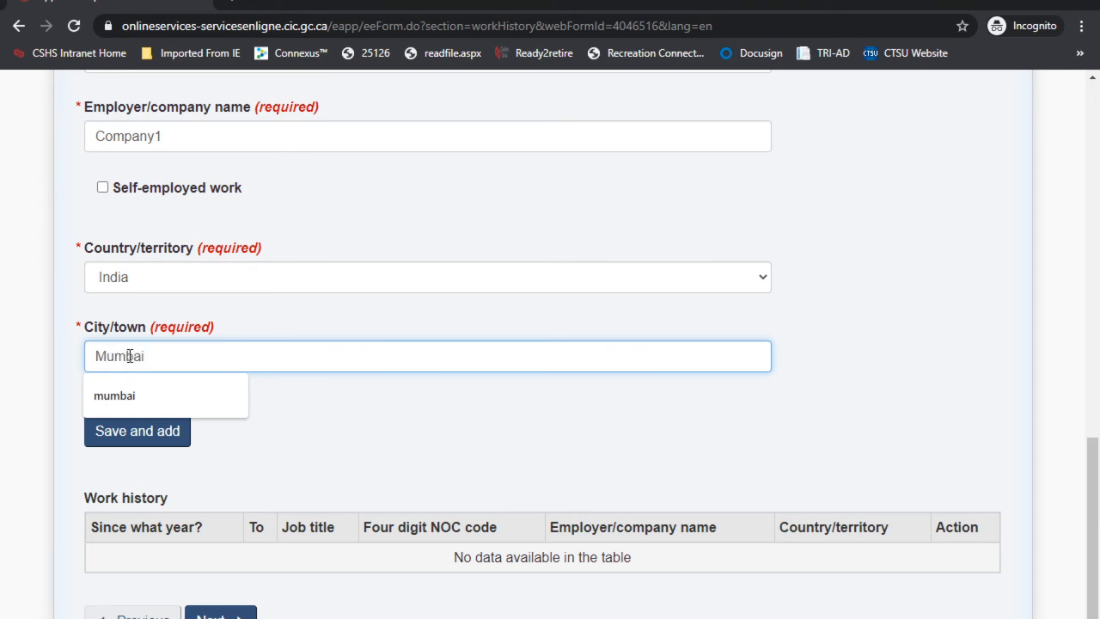
pyautogui.click(472, 438)
pyautogui.scroll(-1, 302, 441)
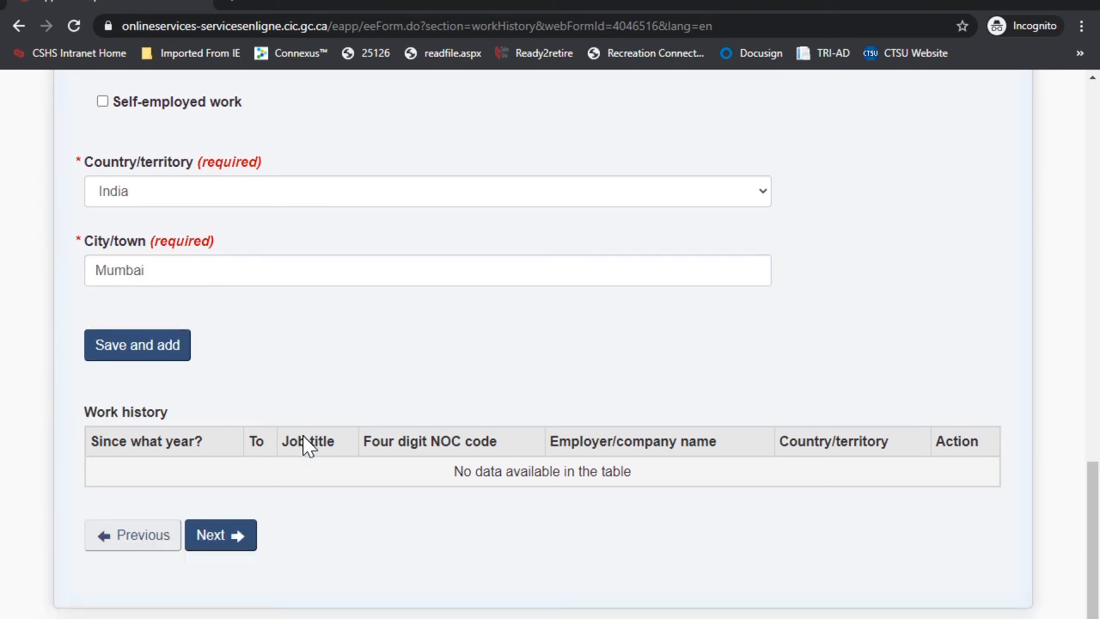
# Step: Save the Data Analyst job to the work history table and continue to the Research section
pyautogui.click(148, 348)
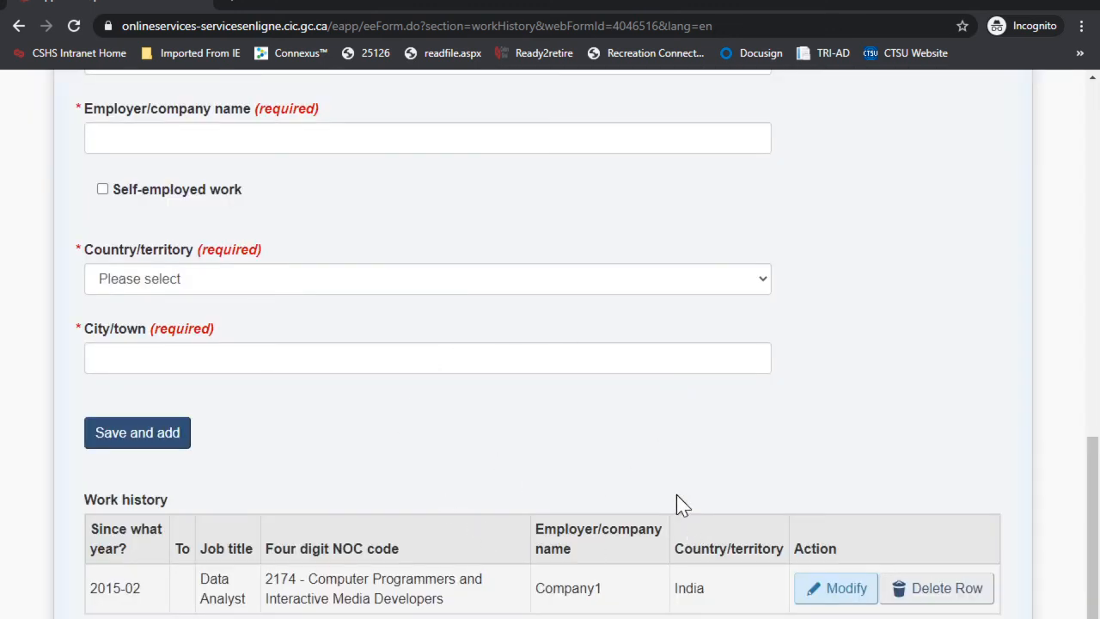
pyautogui.scroll(3, 337, 292)
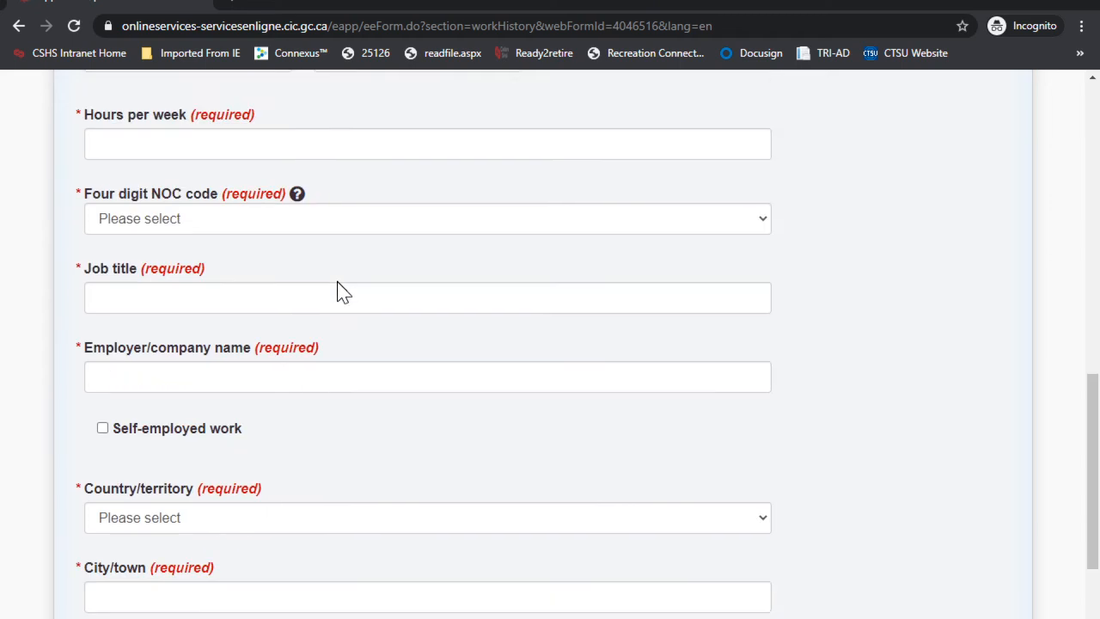
pyautogui.scroll(-4, 277, 384)
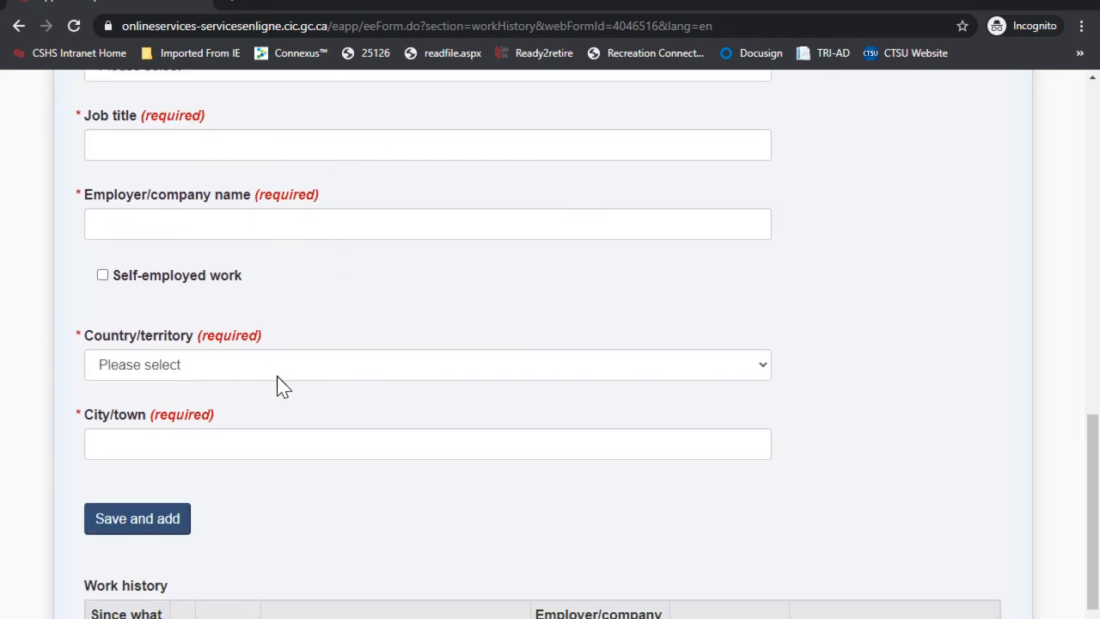
pyautogui.click(230, 597)
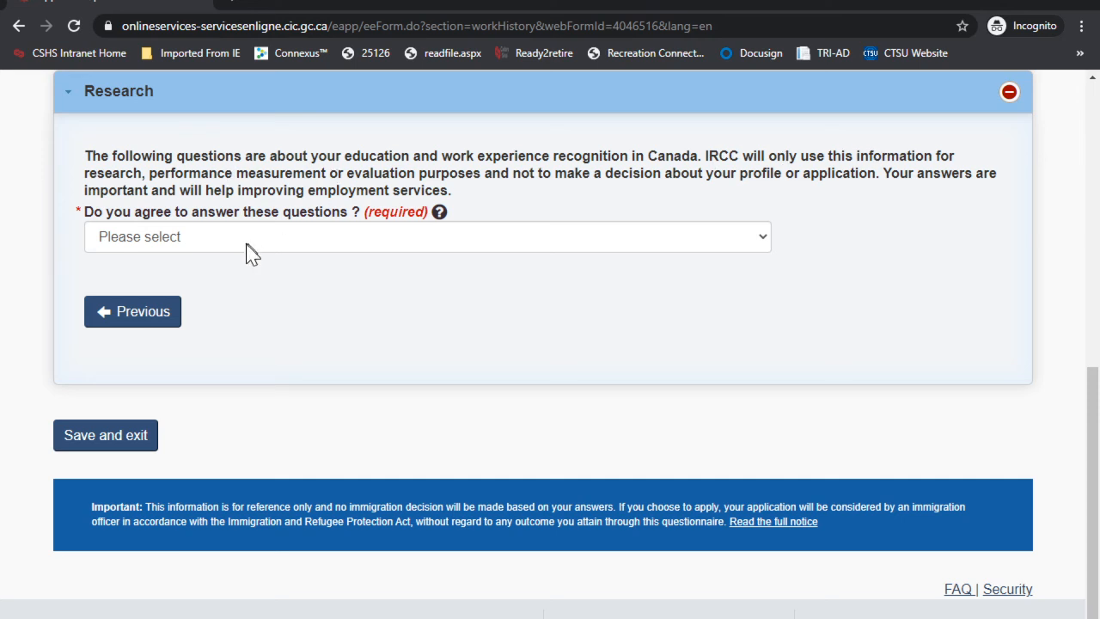
# Step: Agree to the research questions, confirm Canadian job research was done, and answer Yes on credential recognition
pyautogui.click(224, 228)
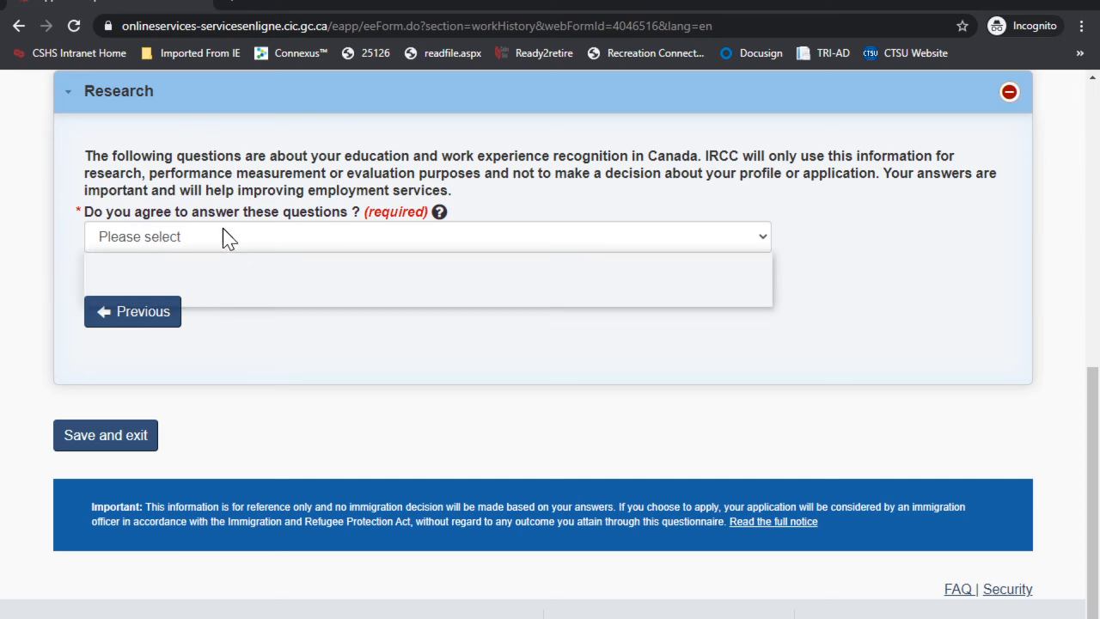
pyautogui.click(135, 279)
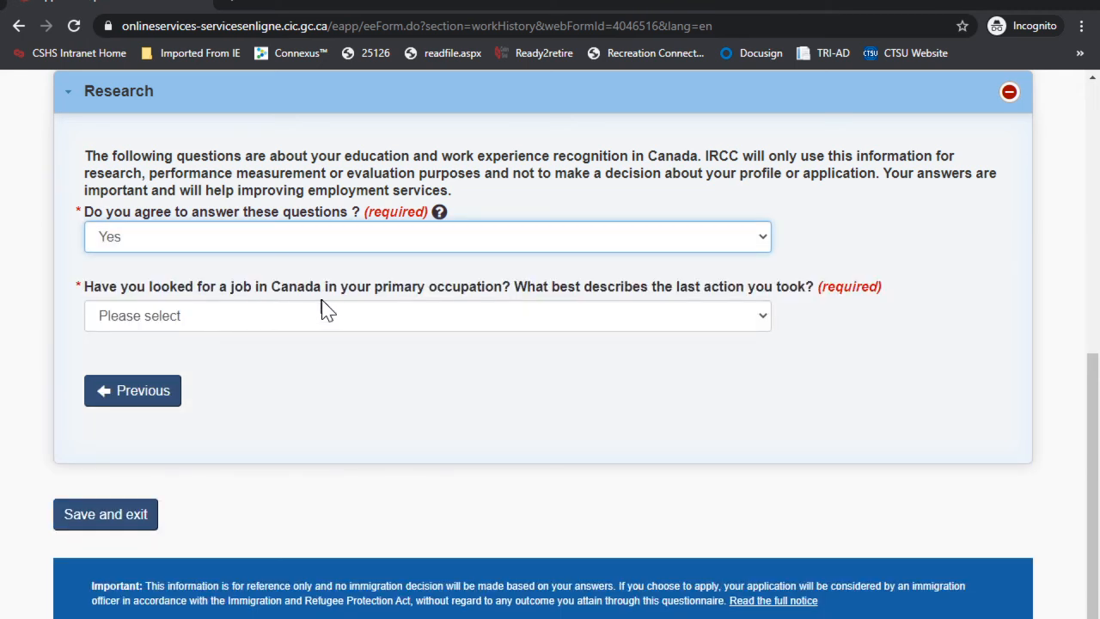
pyautogui.click(242, 323)
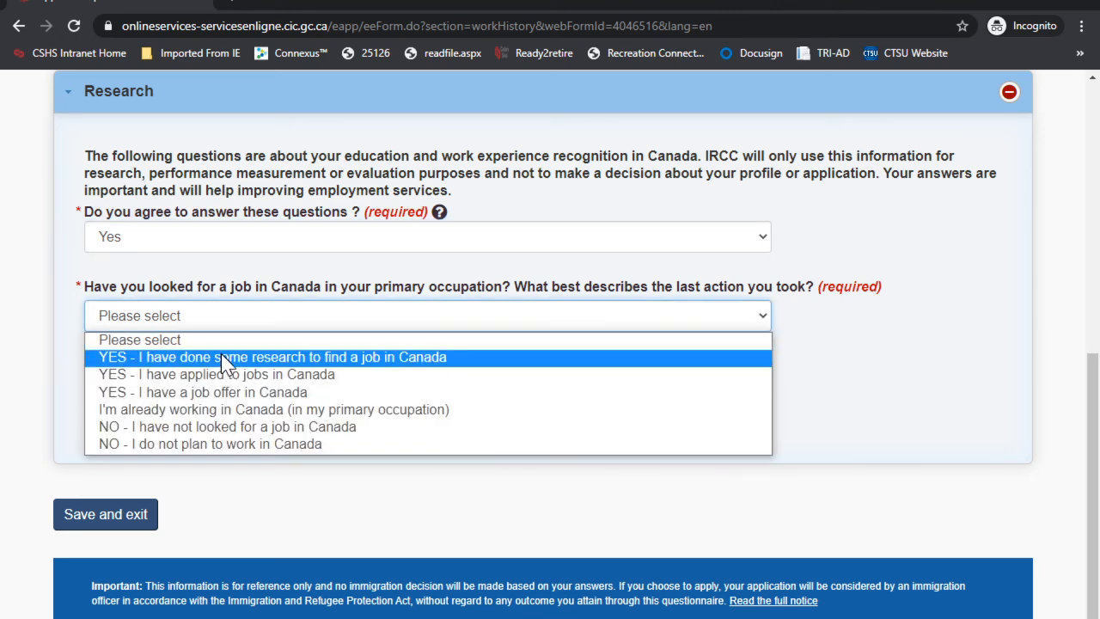
pyautogui.click(219, 354)
pyautogui.scroll(-1, 371, 352)
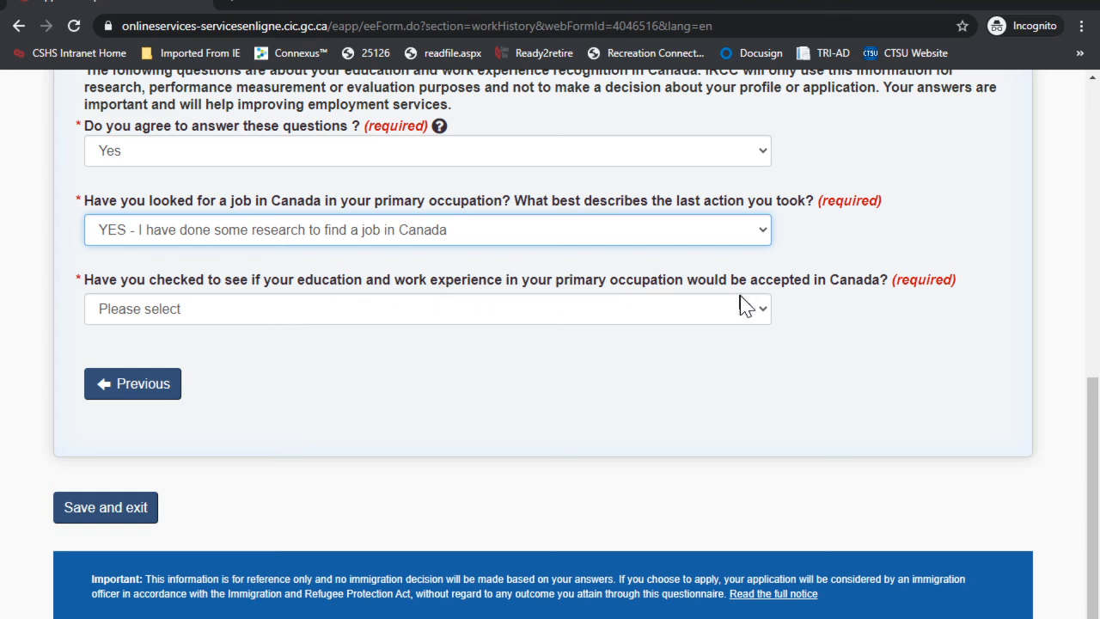
pyautogui.click(316, 316)
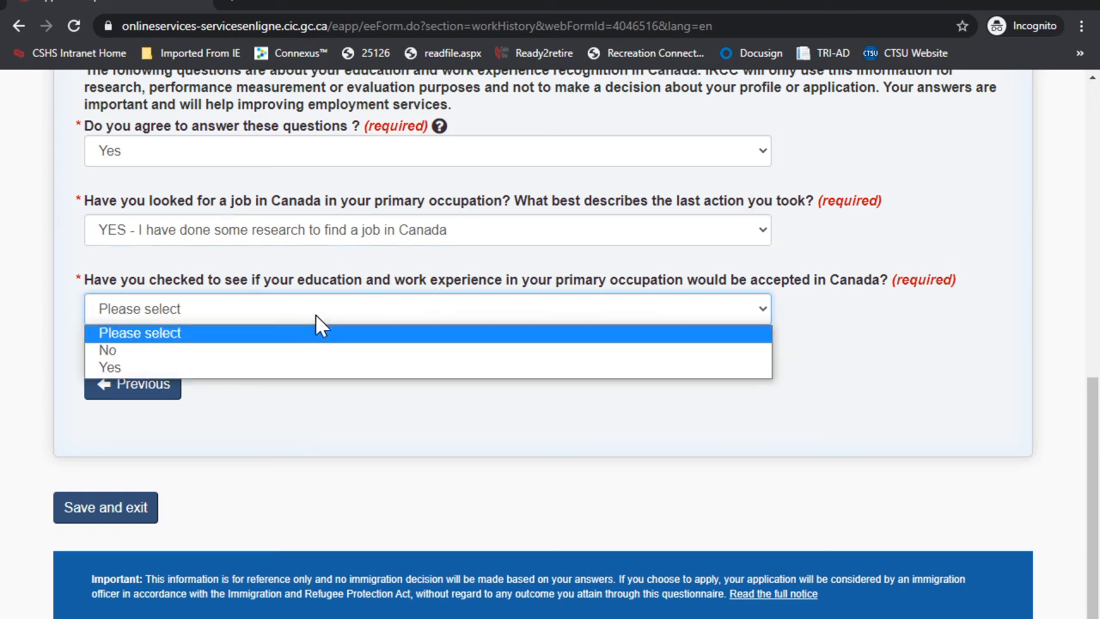
pyautogui.click(143, 367)
pyautogui.scroll(-2, 394, 369)
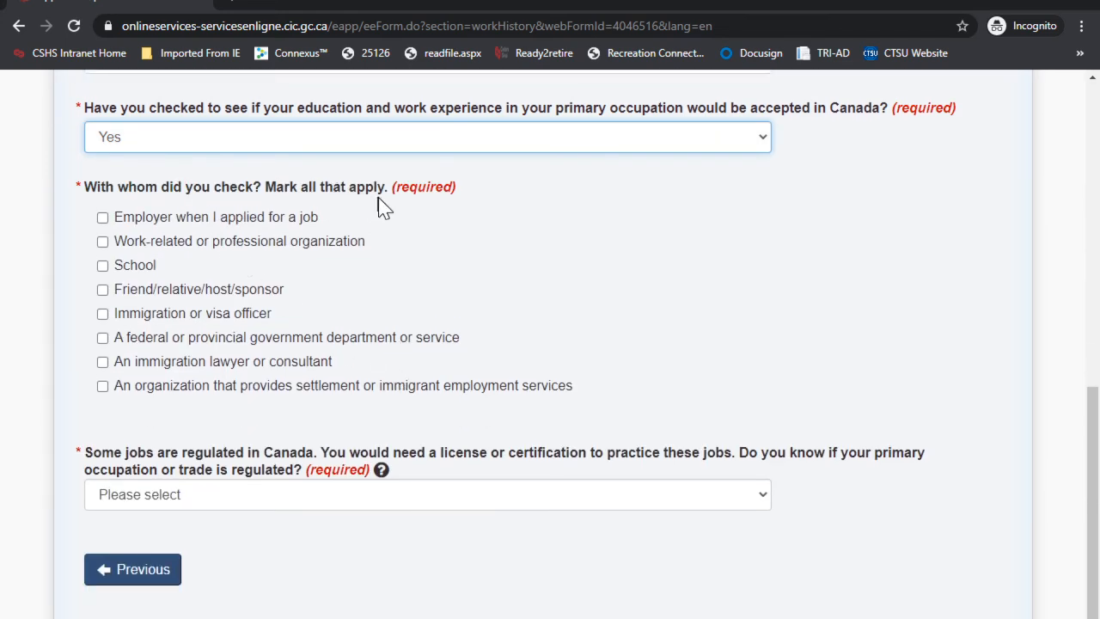
# Step: Tick Friend/relative/host/sponsor, answer No for a regulated occupation, and save and exit
pyautogui.click(142, 298)
pyautogui.scroll(-2, 392, 324)
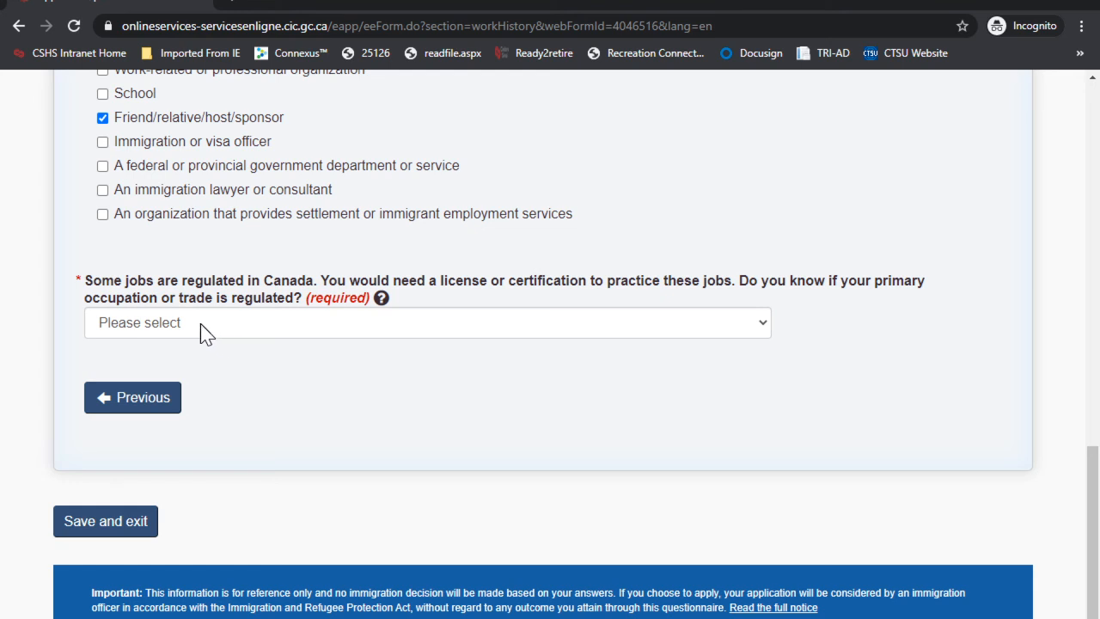
pyautogui.click(200, 323)
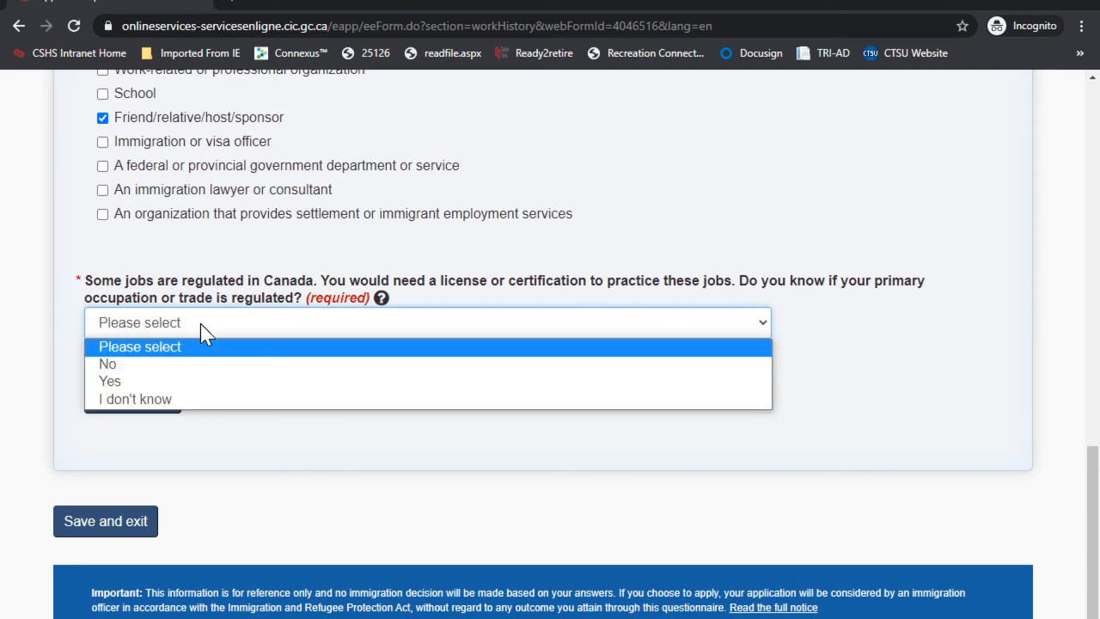
pyautogui.click(135, 364)
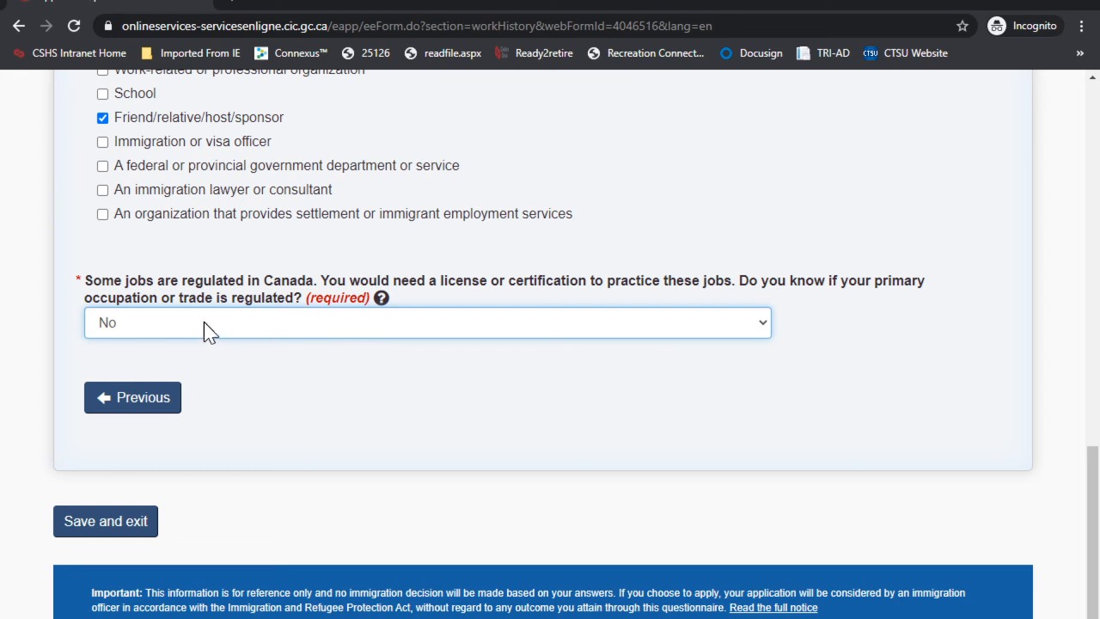
pyautogui.scroll(-1, 282, 362)
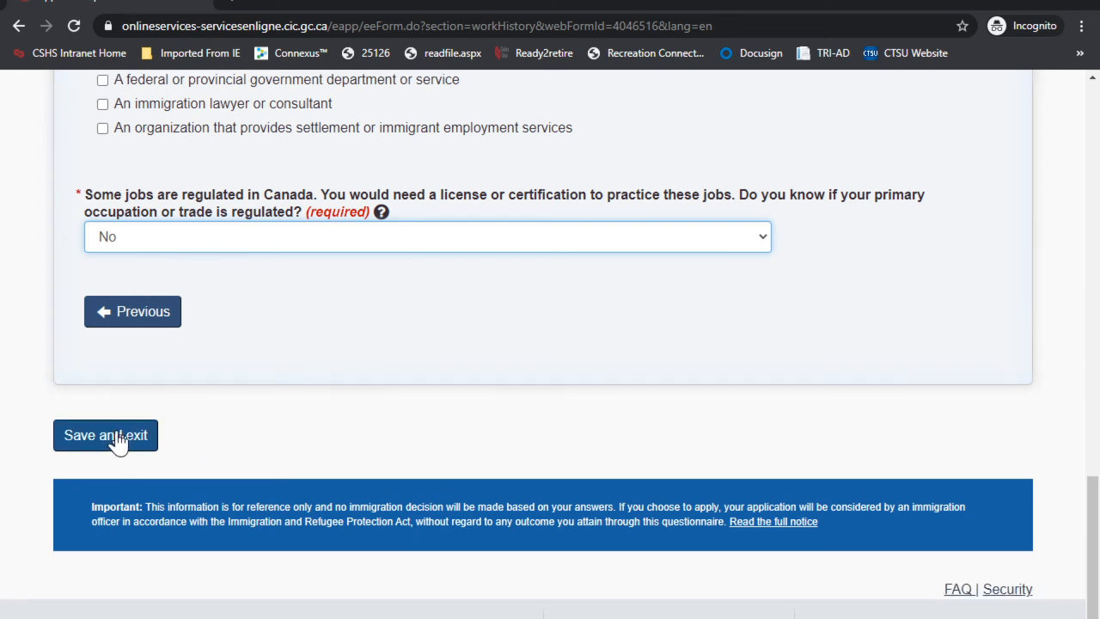
pyautogui.click(113, 434)
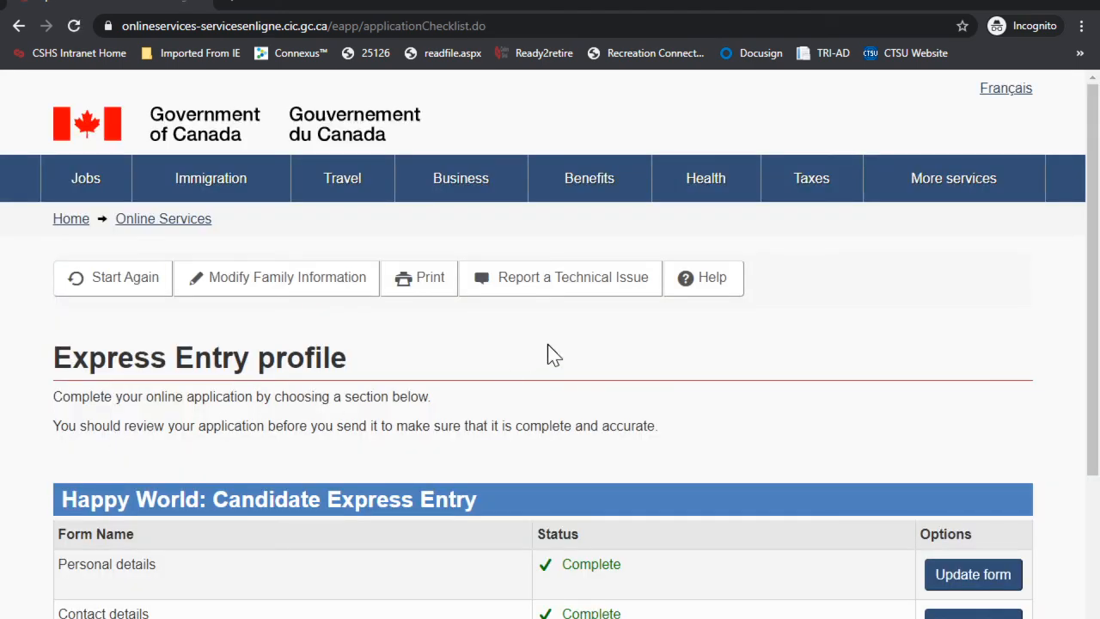
# Step: Confirm all six forms show Complete and continue to the declaration step
pyautogui.scroll(-4, 547, 352)
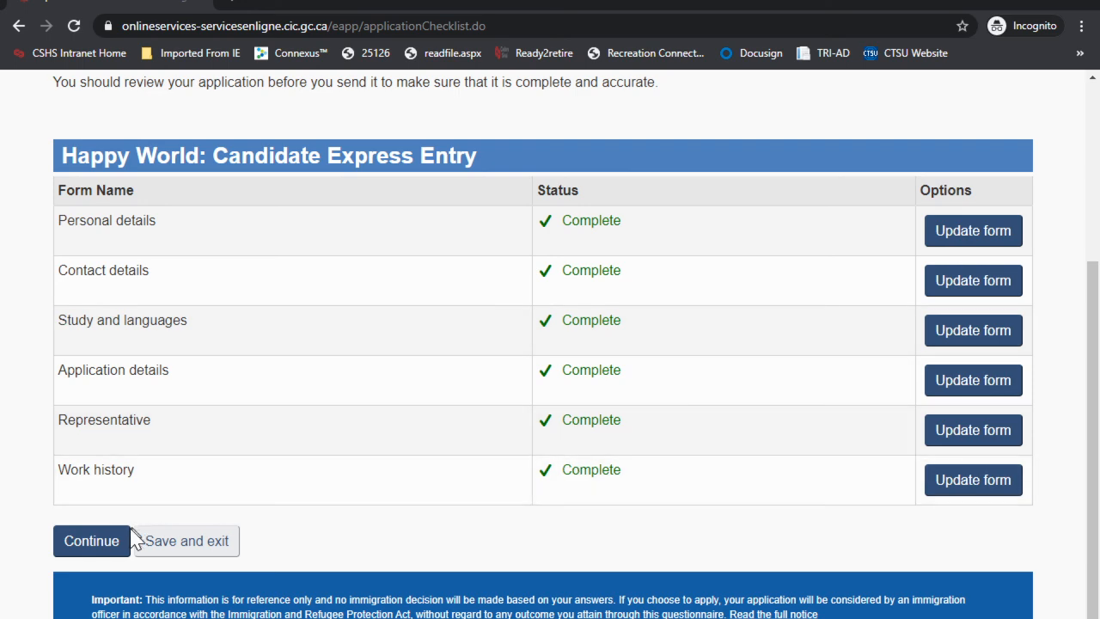
pyautogui.click(92, 542)
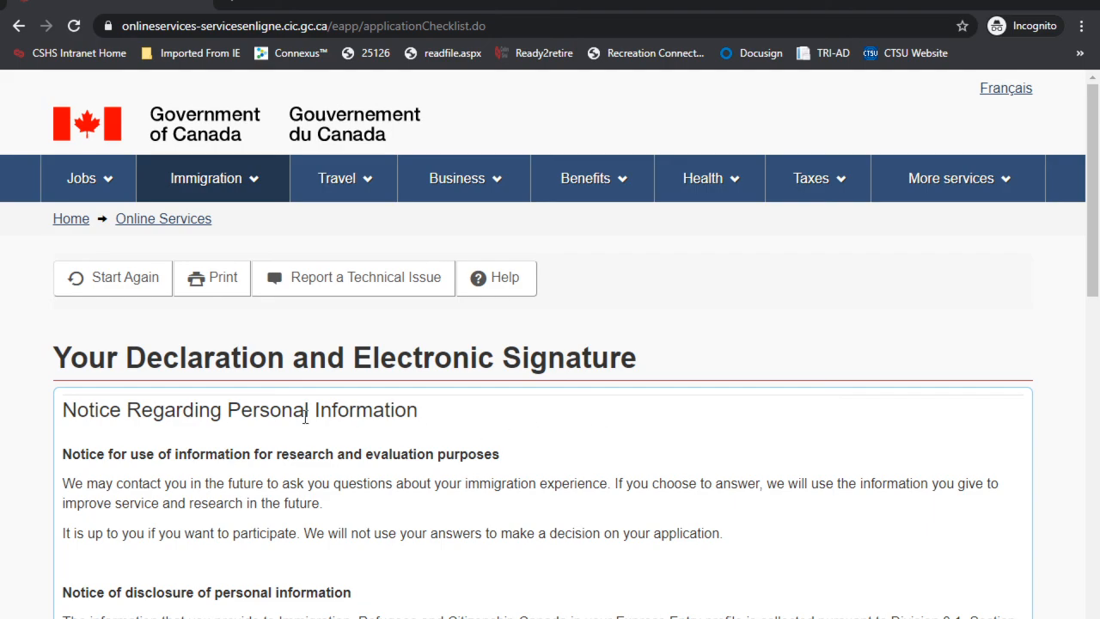
# Step: Select I agree for both the declaration and the research and evaluation consent
pyautogui.scroll(-15, 488, 368)
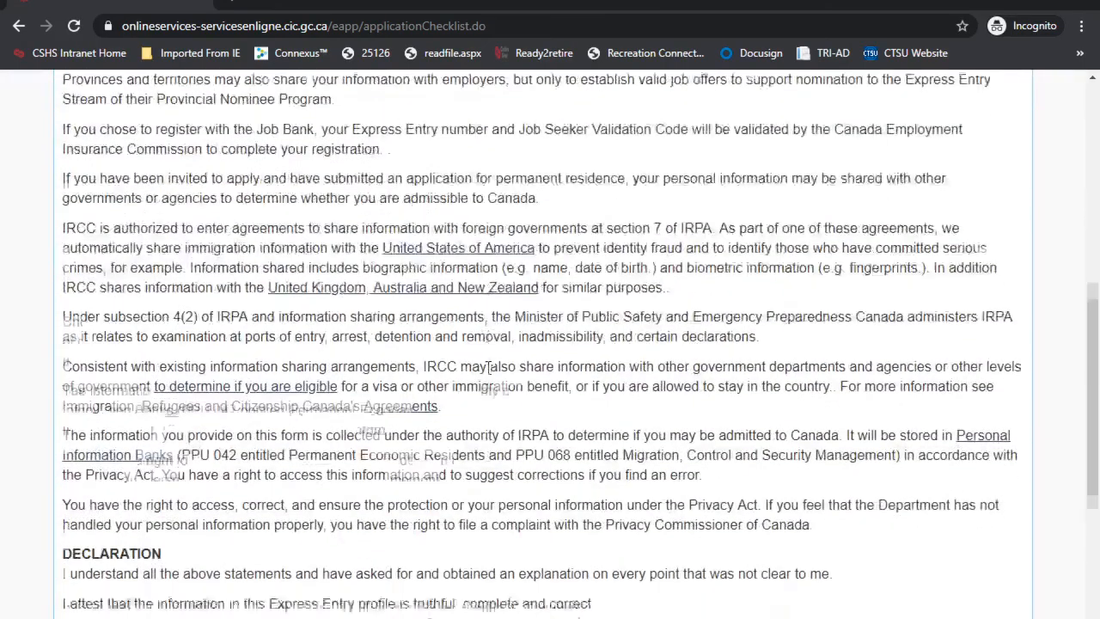
pyautogui.click(93, 292)
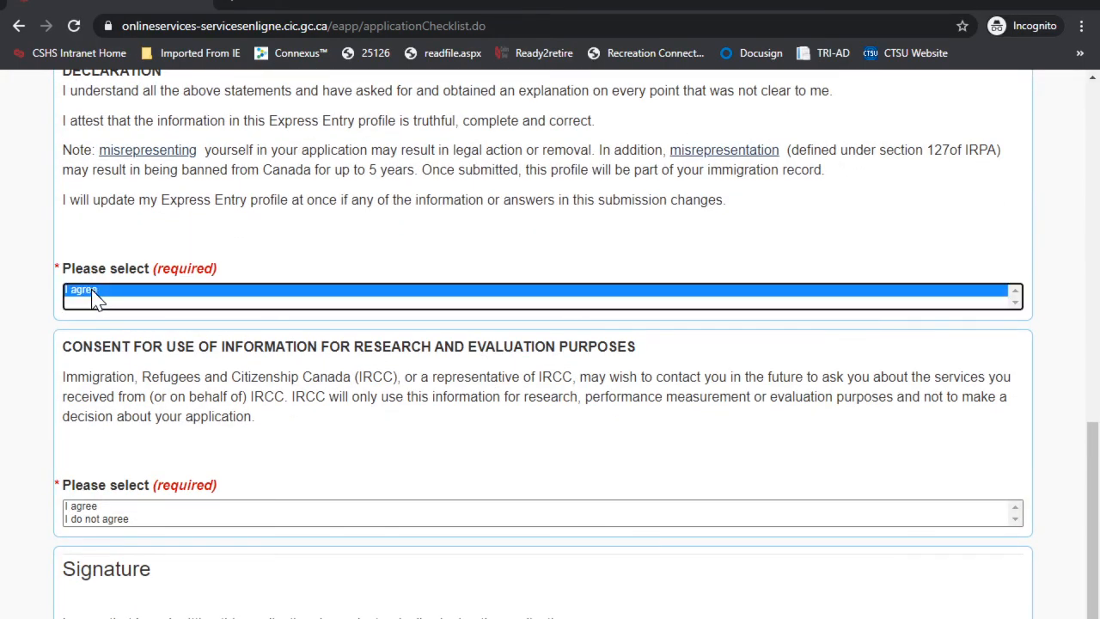
pyautogui.scroll(-1, 340, 391)
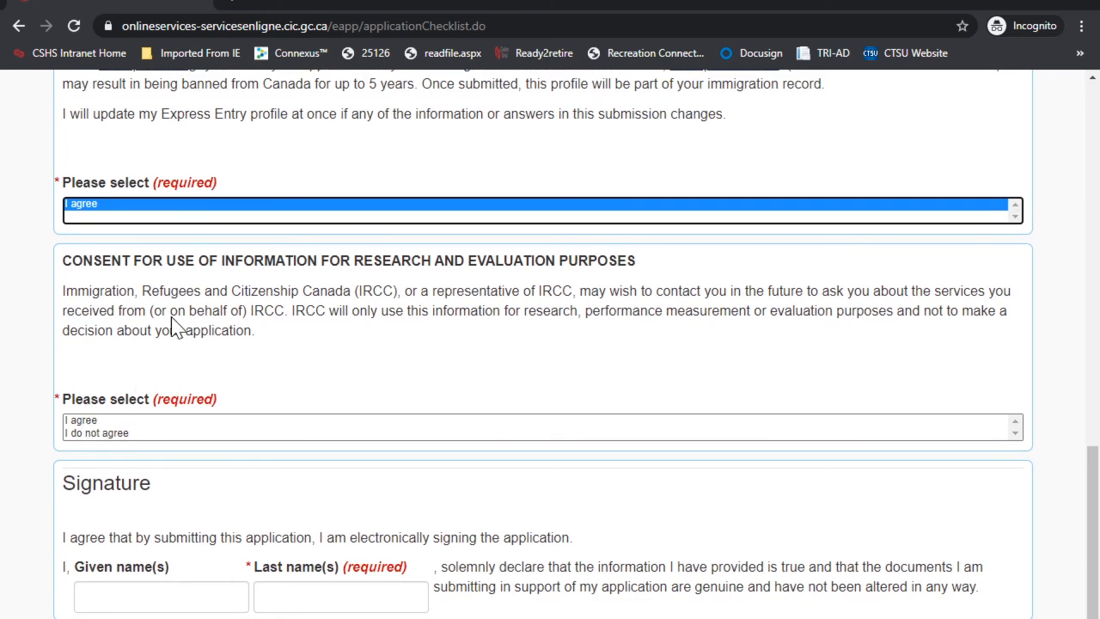
pyautogui.click(82, 421)
pyautogui.scroll(-1, 558, 395)
pyautogui.scroll(-3, 558, 396)
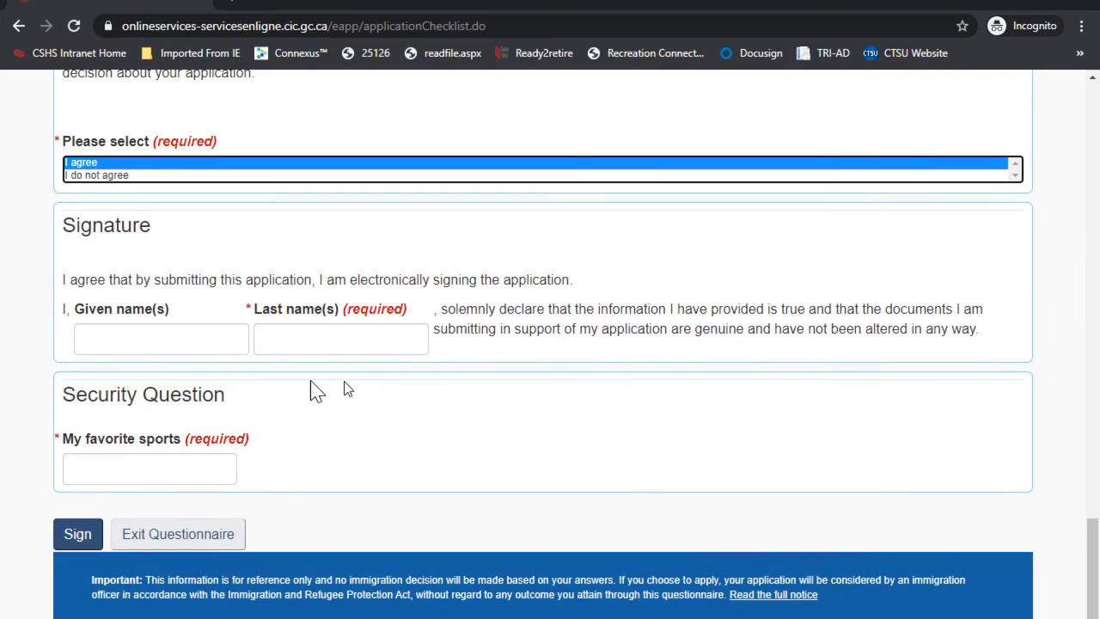
# Step: Enter the applicant's given and last names and the security answer, then sign
pyautogui.click(136, 344)
pyautogui.write('happy')
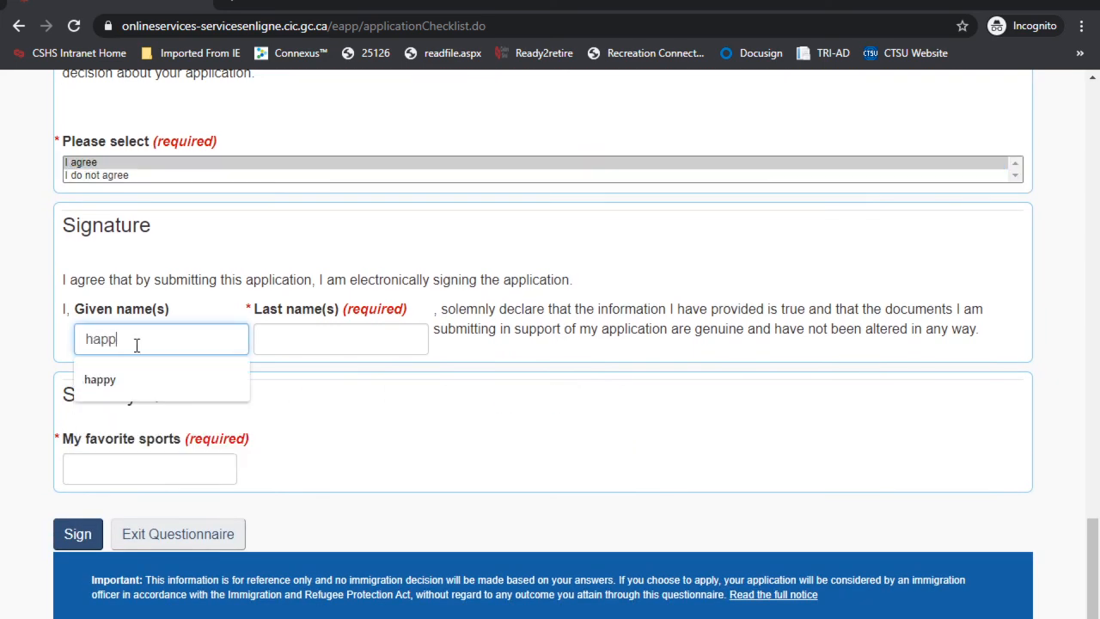
pyautogui.press('Tab')
pyautogui.write('world')
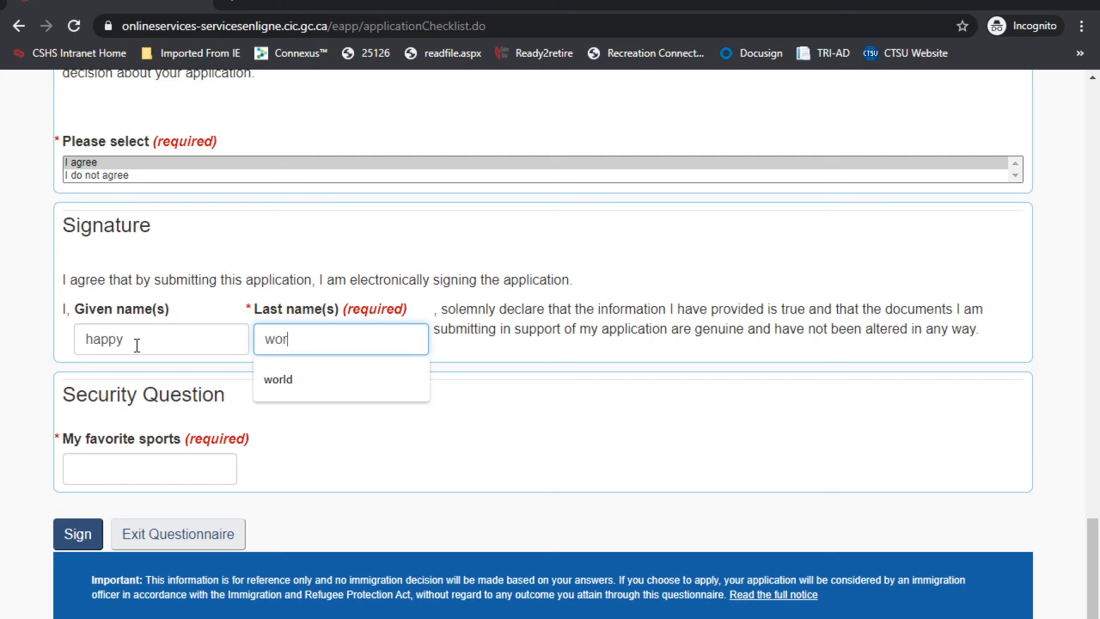
pyautogui.click(146, 467)
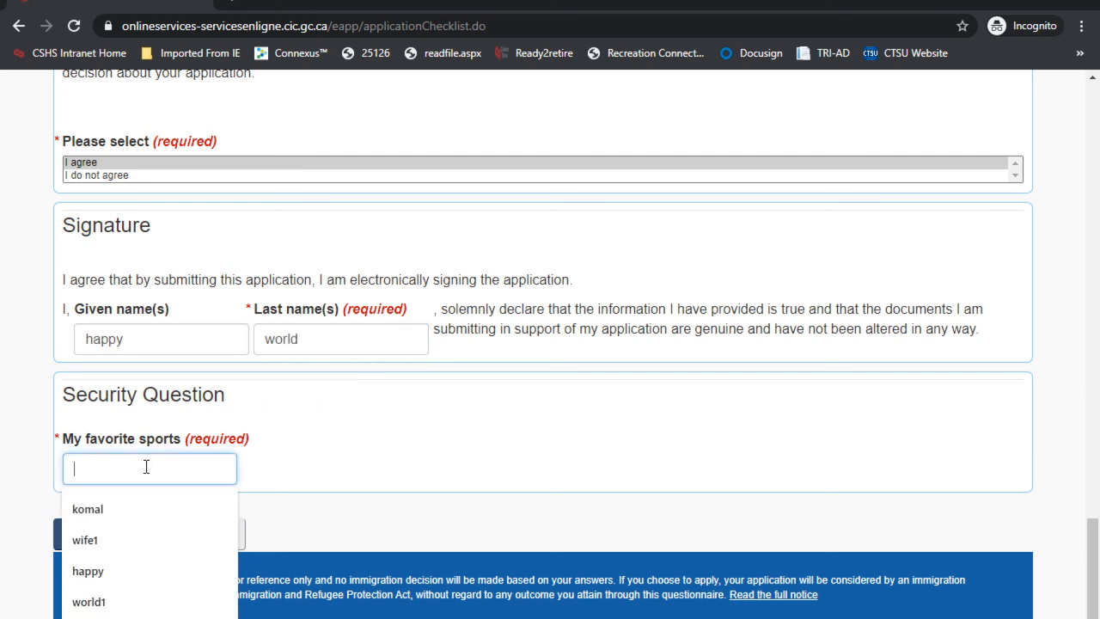
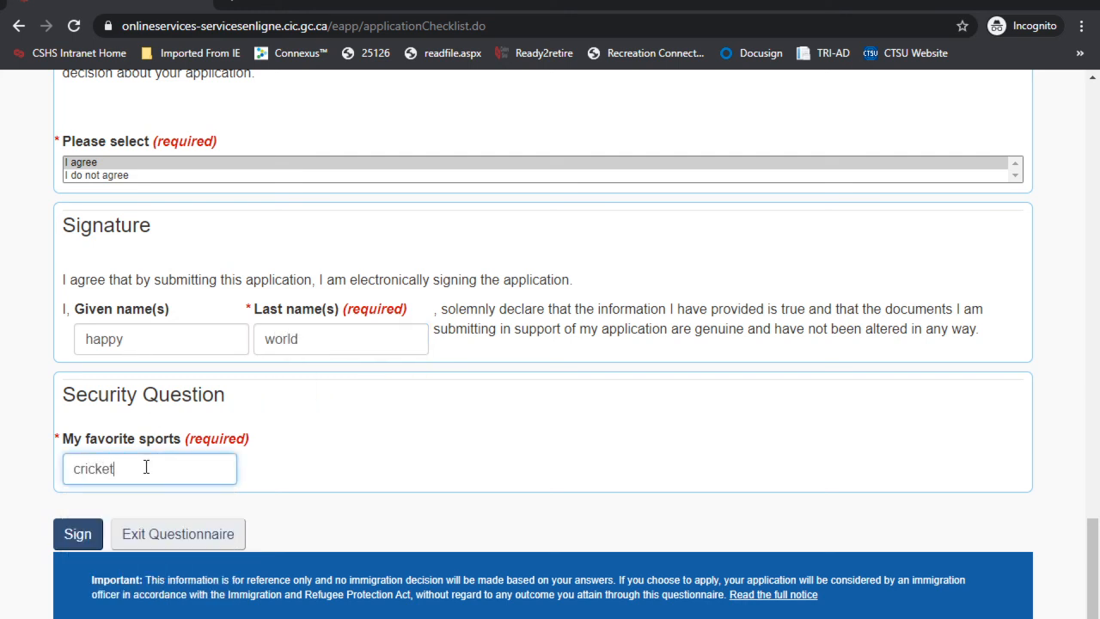
pyautogui.click(76, 537)
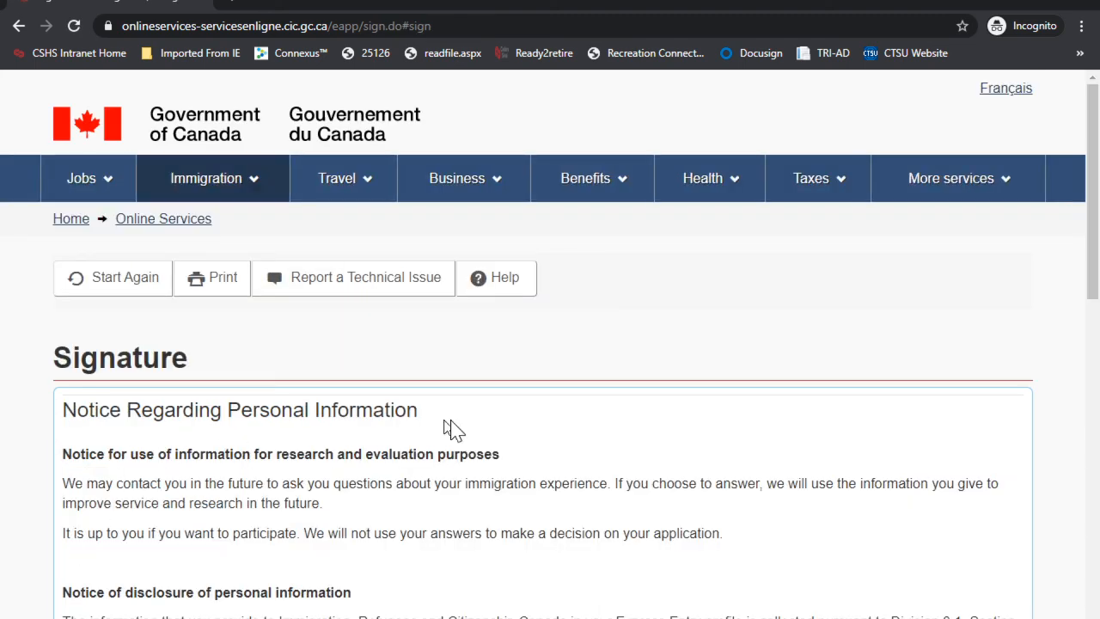
# Step: Review the Signature page and transmit the signed Express Entry profile
pyautogui.scroll(-7, 464, 425)
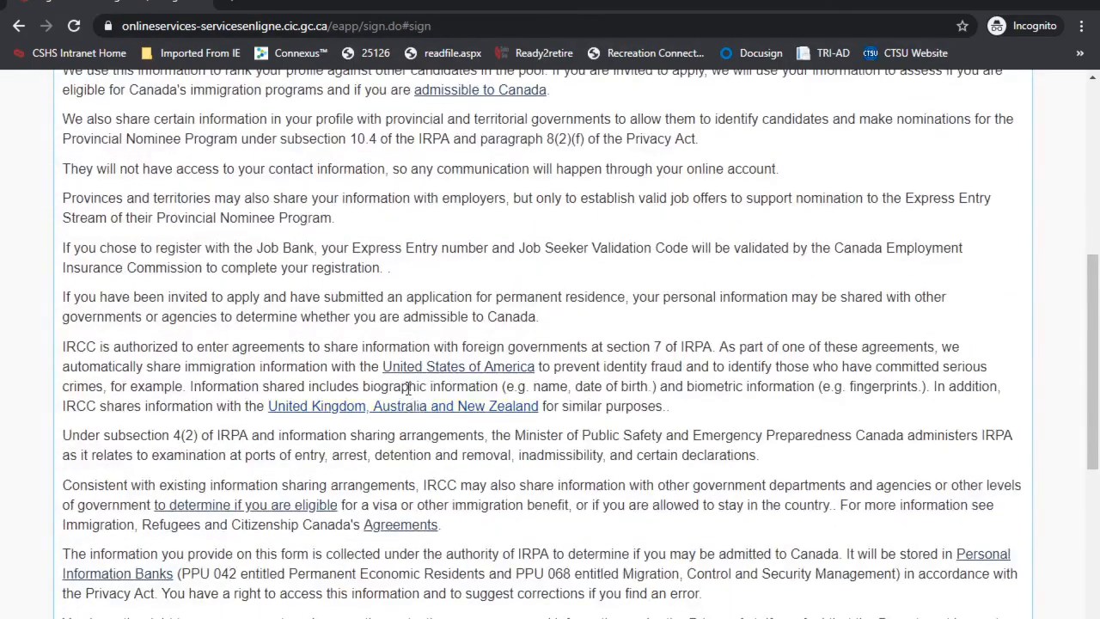
pyautogui.scroll(-9, 410, 398)
pyautogui.scroll(-3, 410, 397)
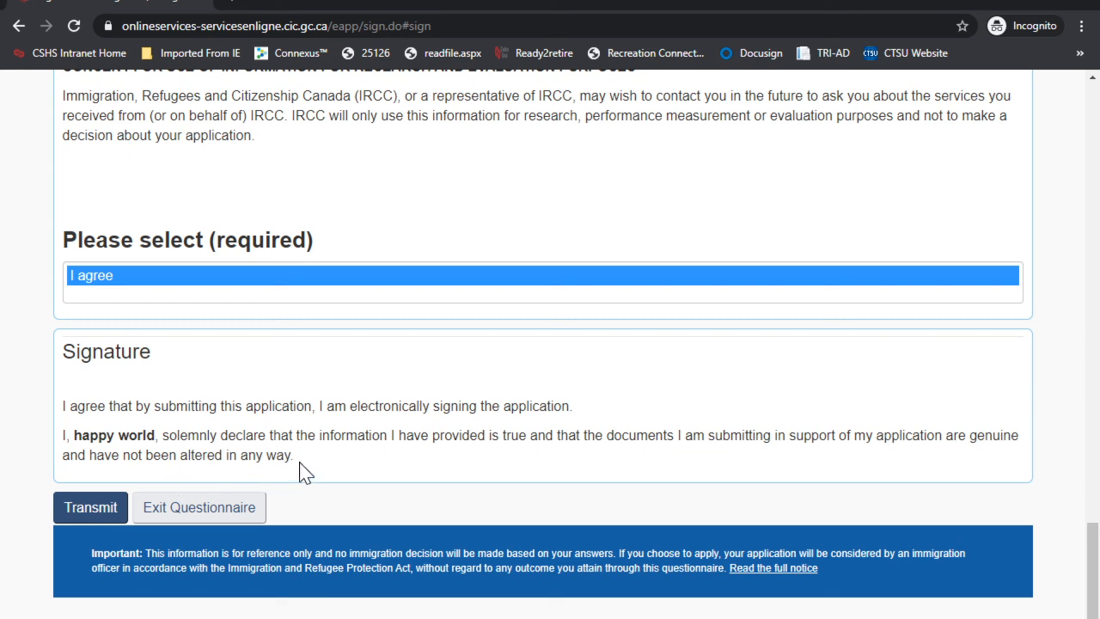
pyautogui.click(74, 510)
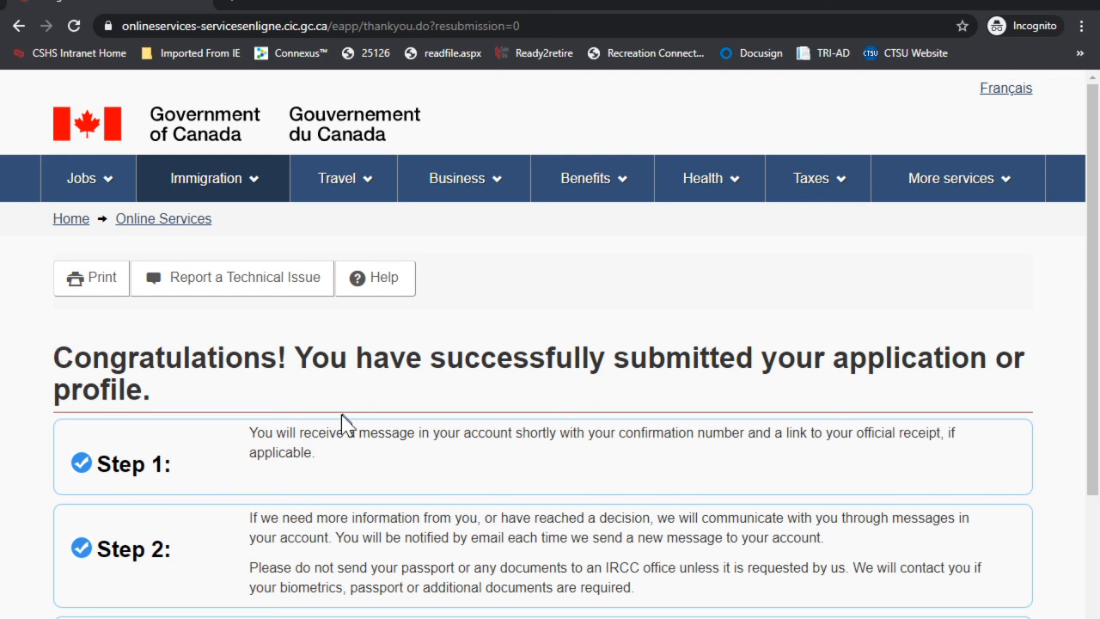
pyautogui.scroll(-2, 343, 422)
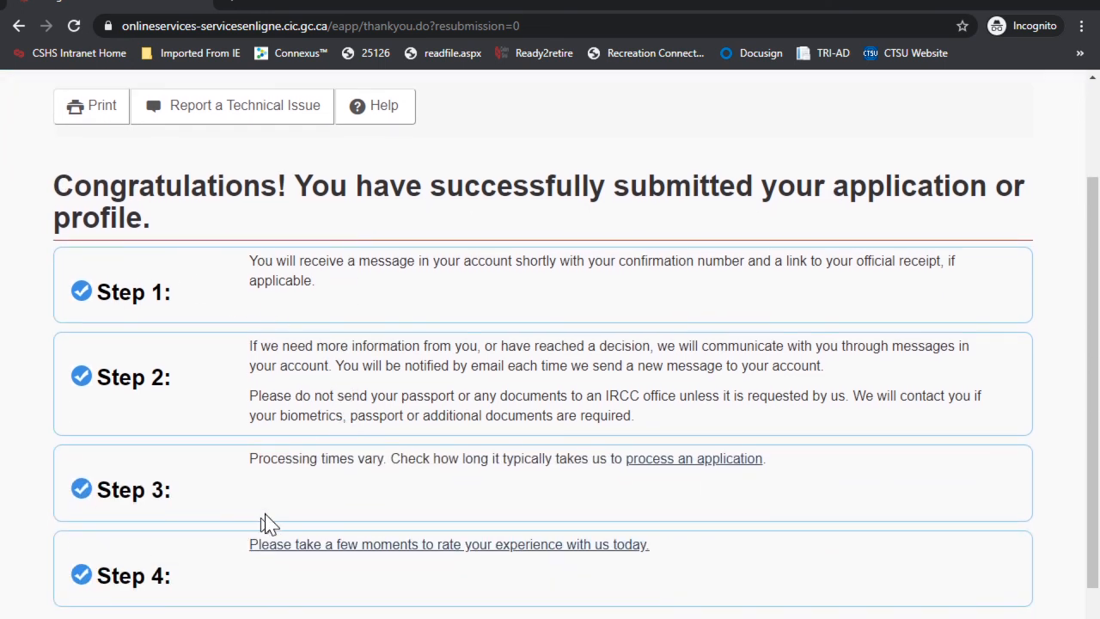
pyautogui.scroll(-2, 282, 500)
pyautogui.scroll(1, 283, 501)
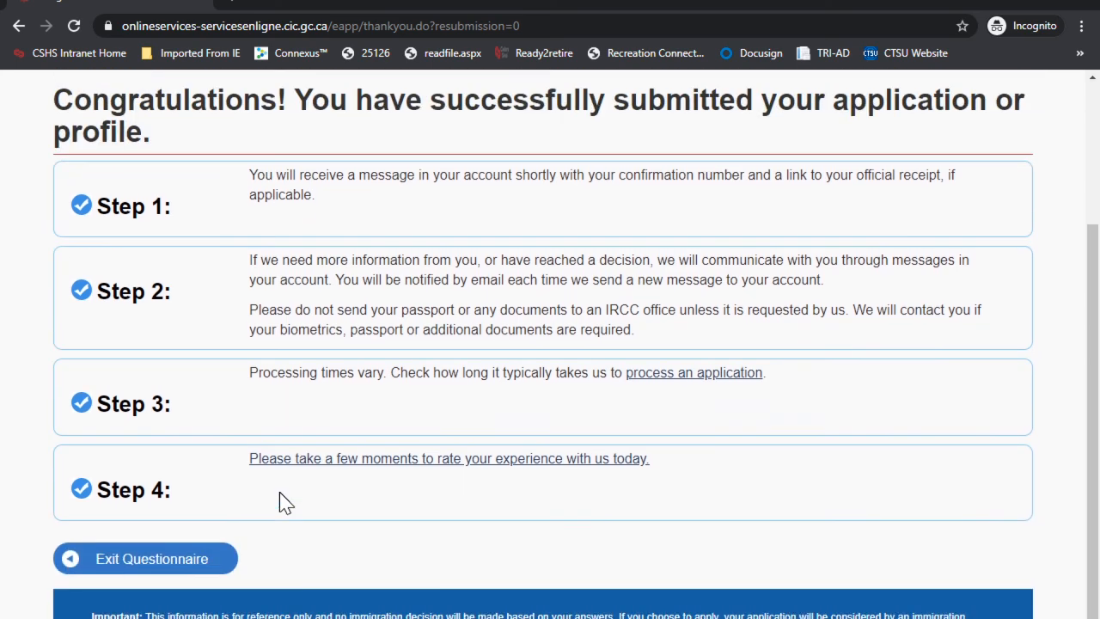